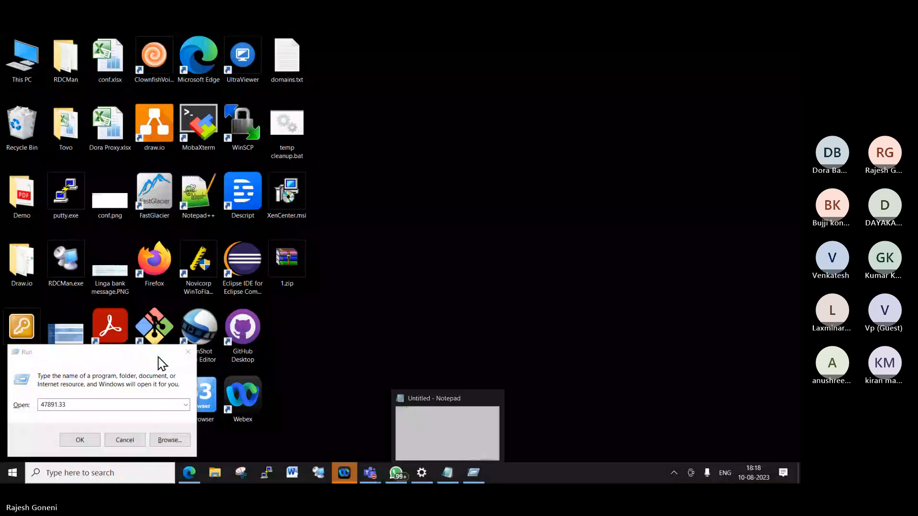
- Dismiss the Run dialog, show the desktop, and launch Chrome maximized to its profile picker
click(191, 354)
click(446, 468)
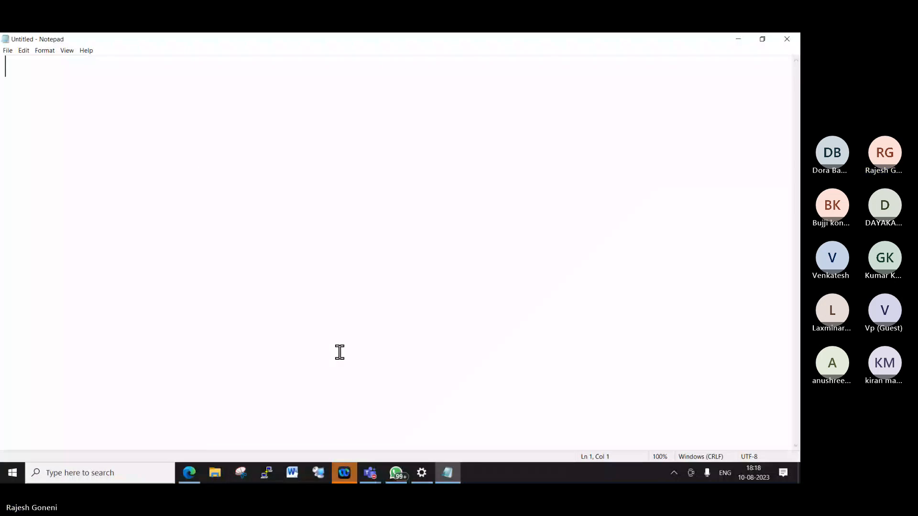
key(super+d)
key(Return)
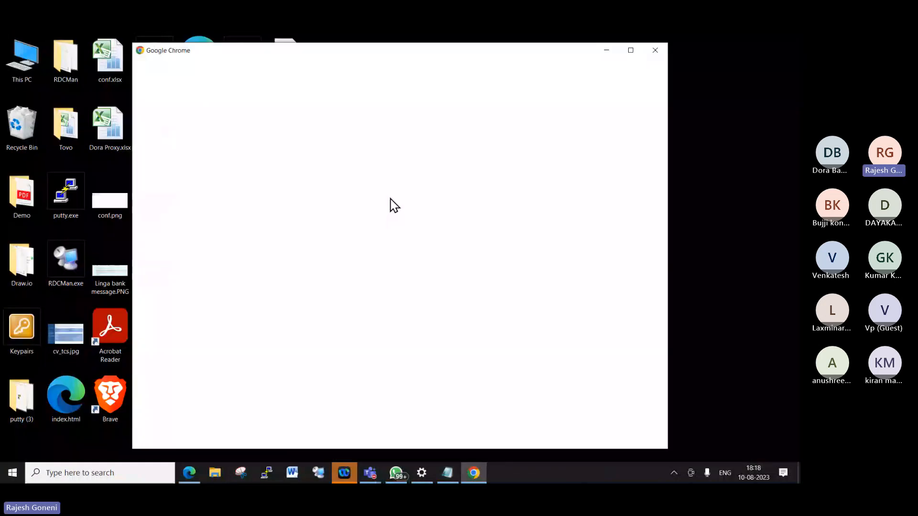
click(631, 51)
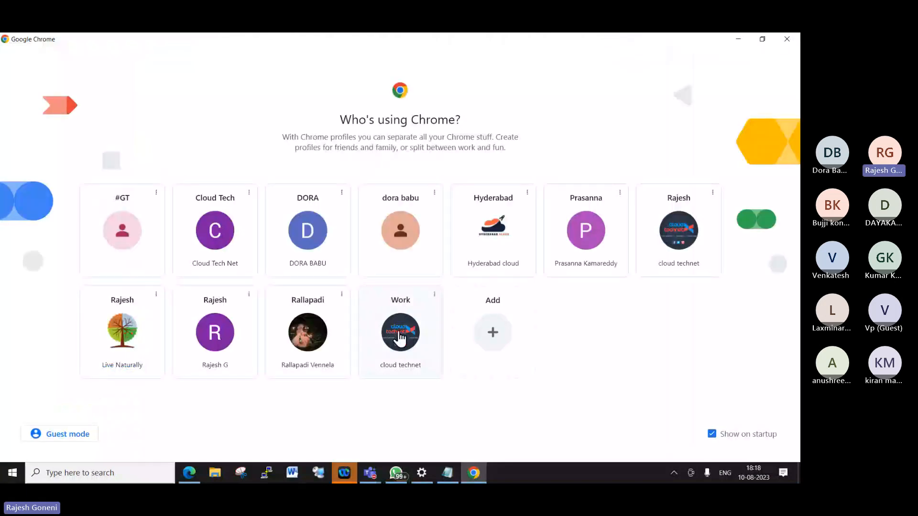
- Open Chrome's Work profile and go to the AWS console sign-in page from aws.amazon.com
click(400, 337)
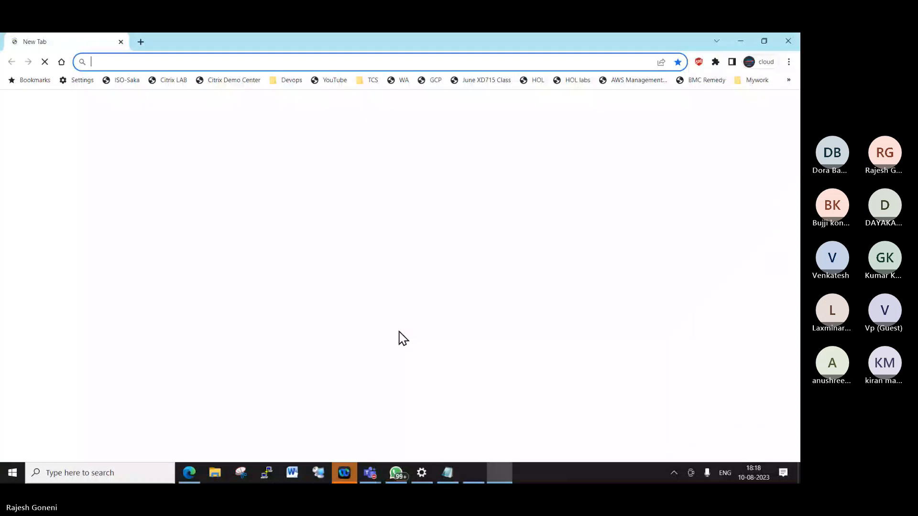
click(200, 55)
text(aws.amazon.com)
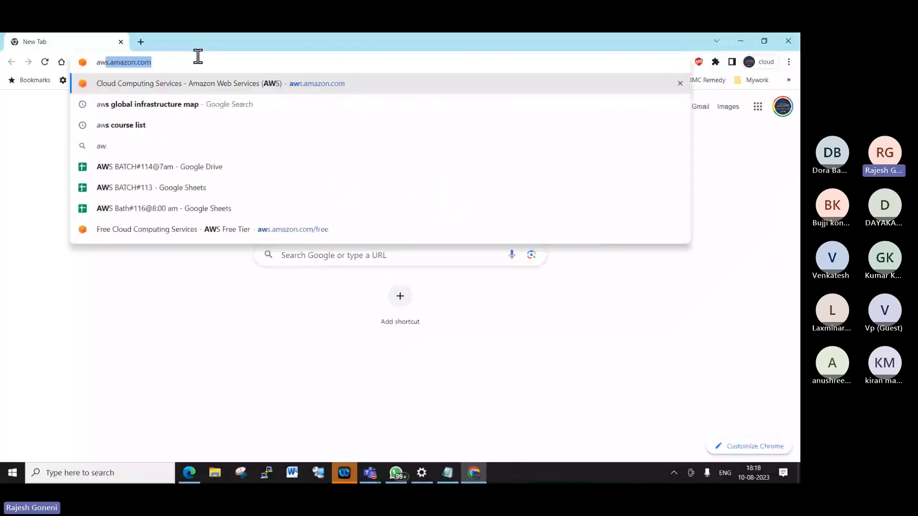
key(Right)
key(Return)
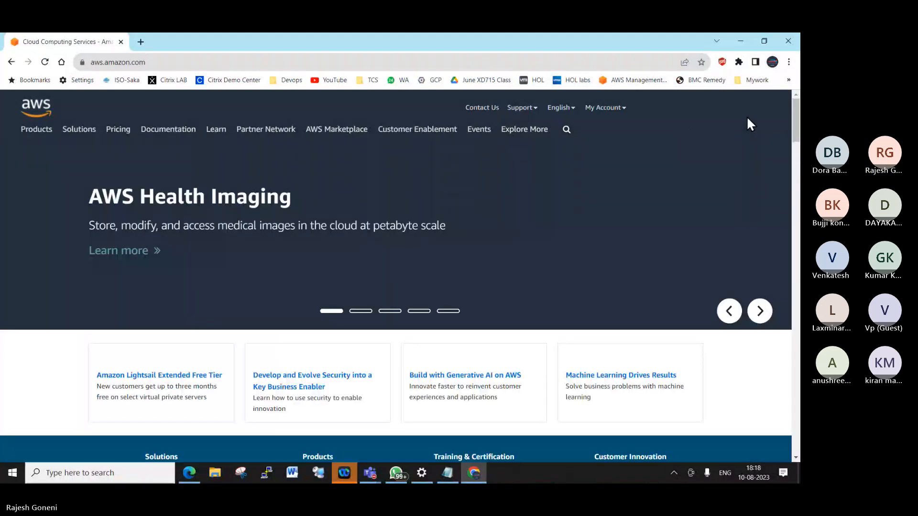
click(747, 113)
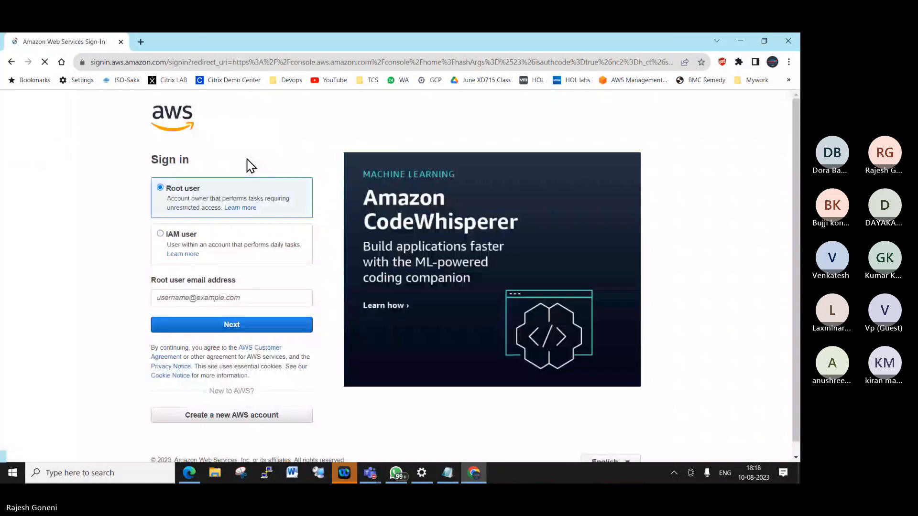
- Sign in as the root user with the saved account e-mail and password
click(189, 297)
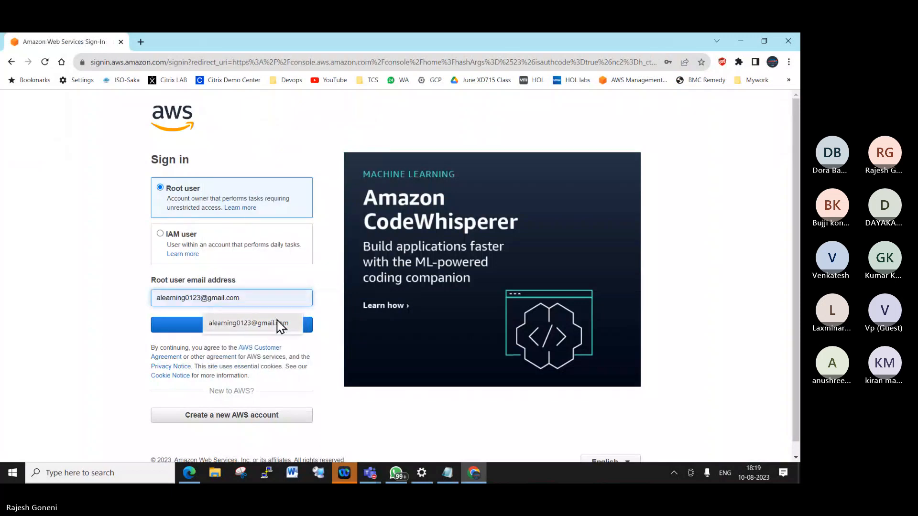
click(280, 324)
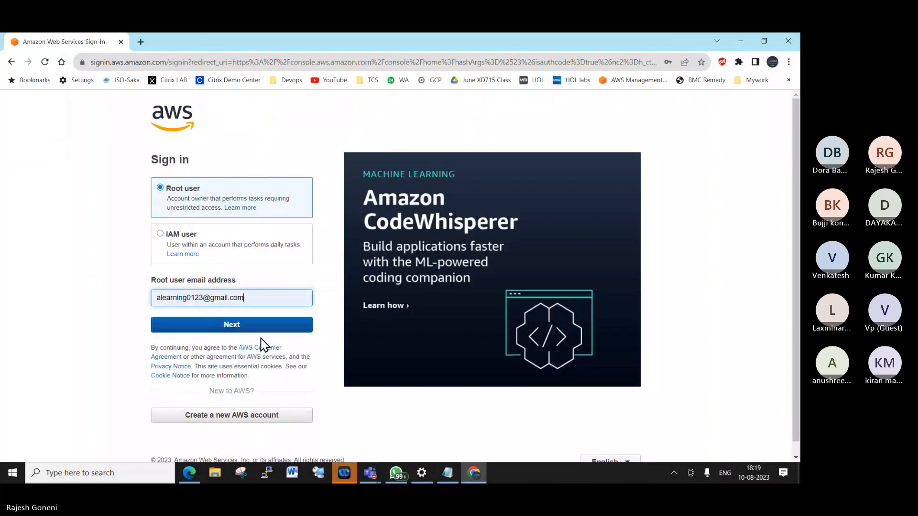
click(264, 331)
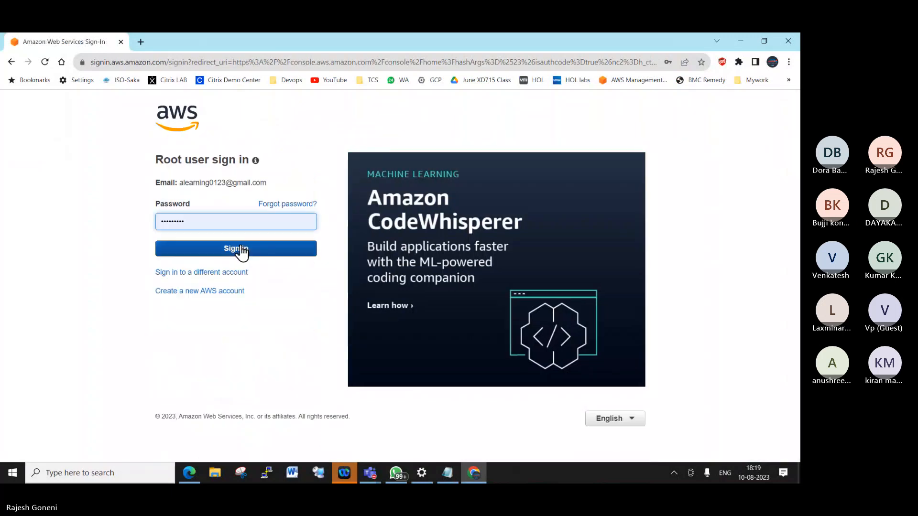
click(241, 251)
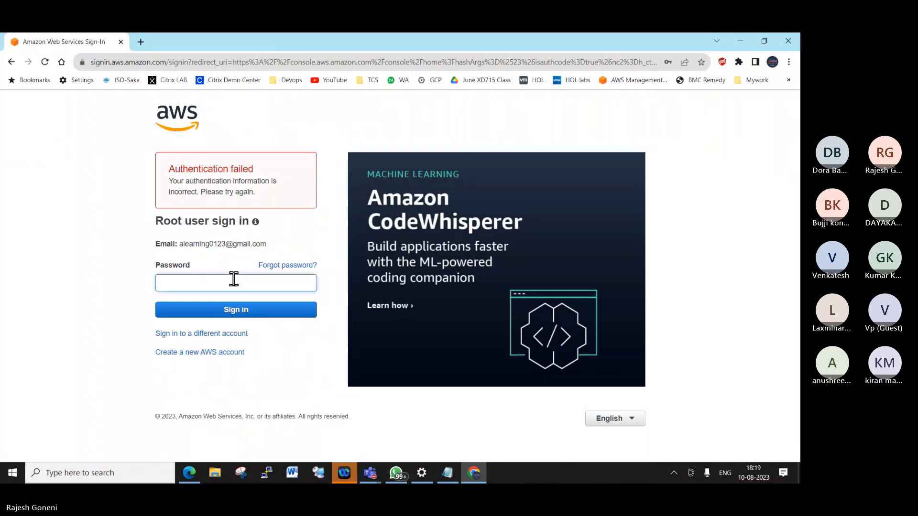
click(233, 278)
- Switch to the Teams meeting window from the taskbar previews
mouse_move(449, 478)
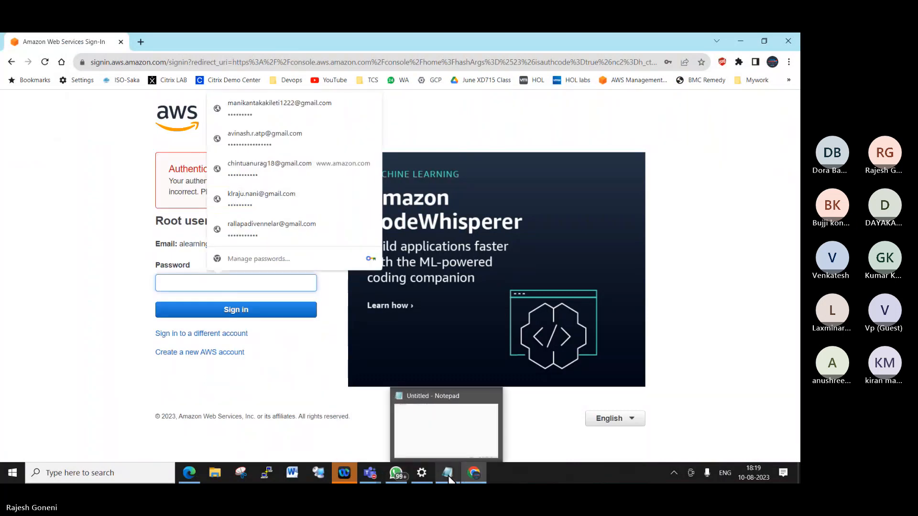
click(371, 474)
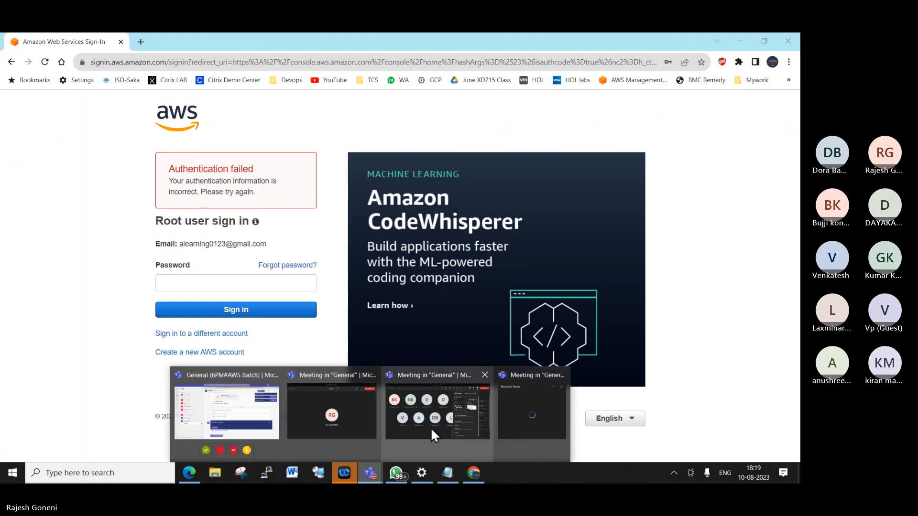
click(431, 427)
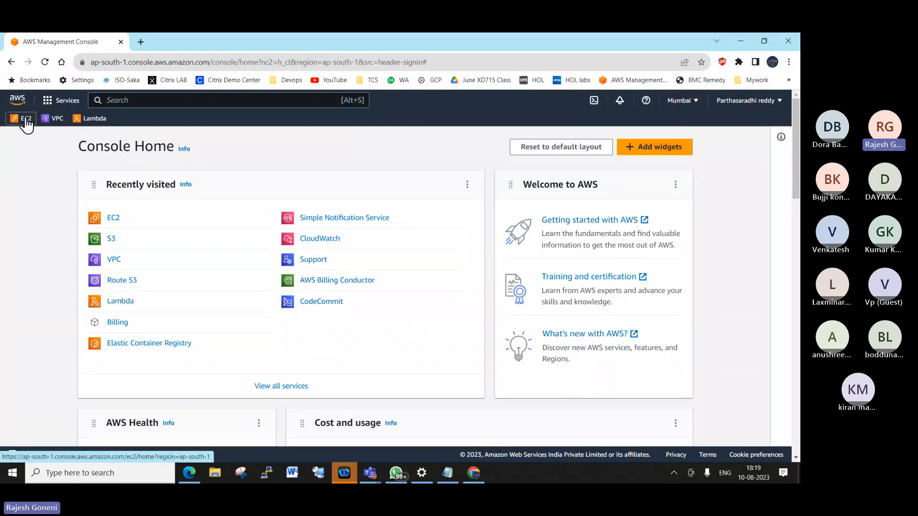
- Start MUM-W16-WEB01 from EC2 Instances and refresh the list until it shows Running
click(26, 120)
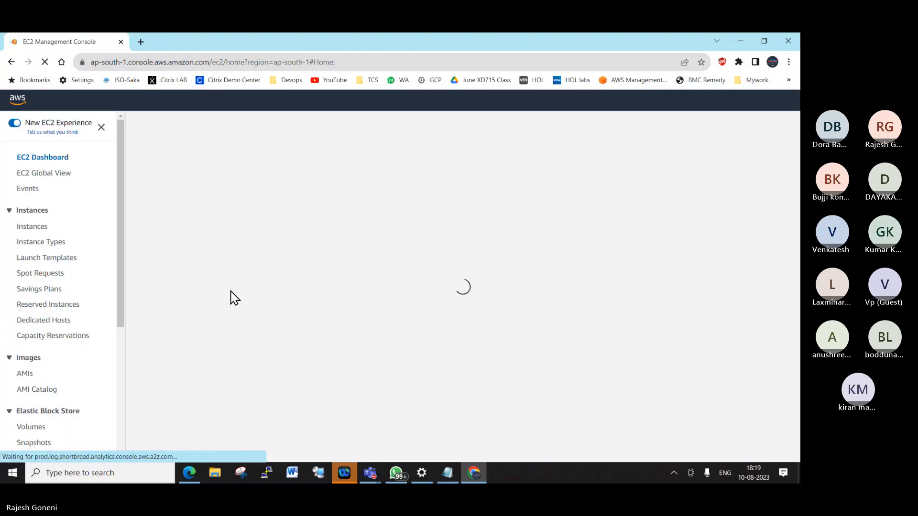
click(33, 241)
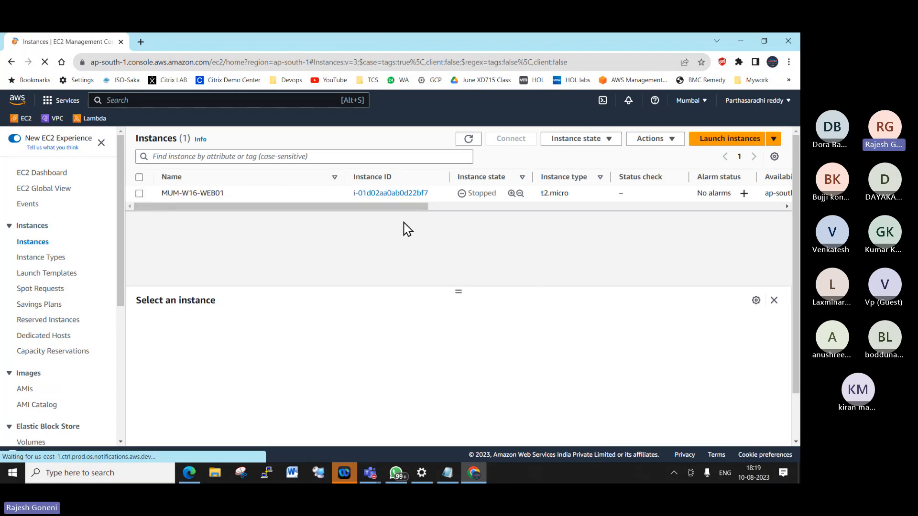
click(609, 140)
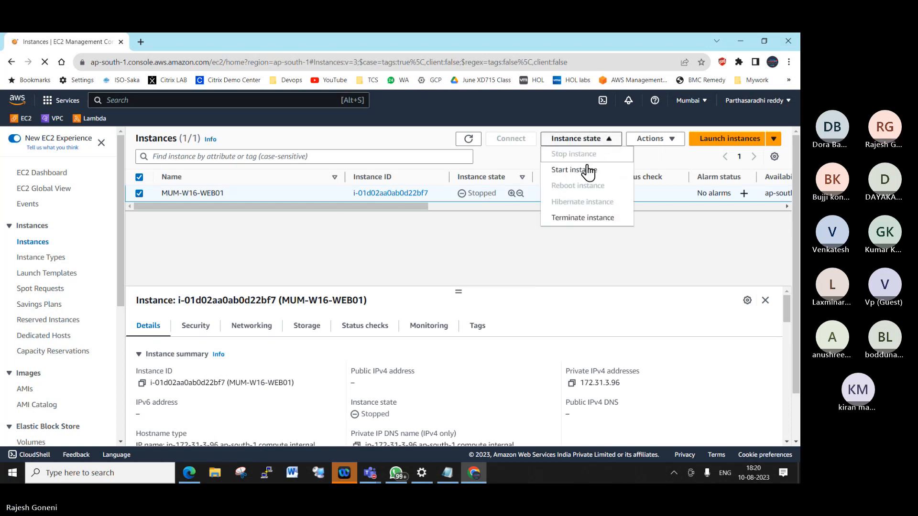
click(587, 170)
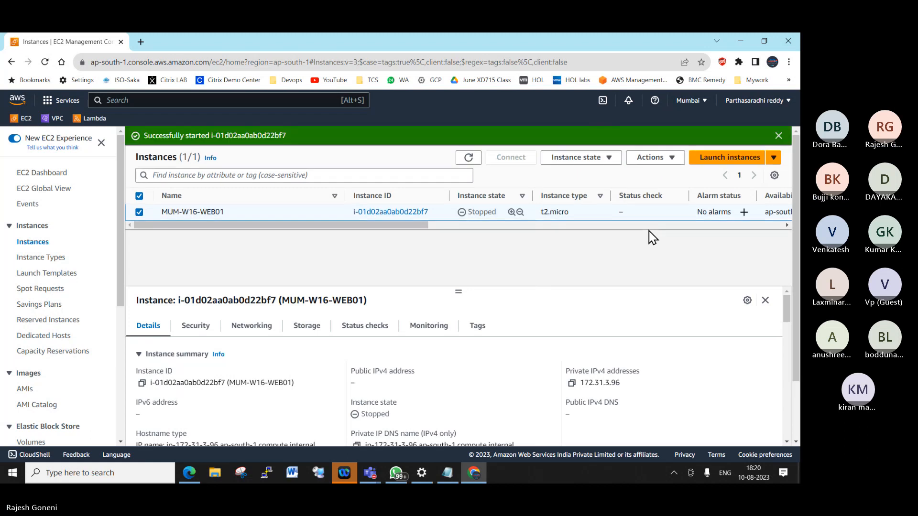
click(469, 158)
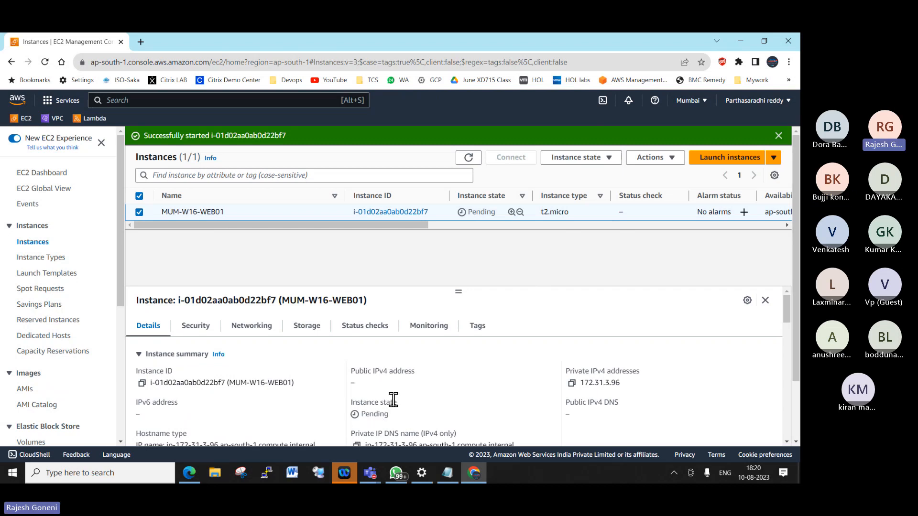
click(468, 158)
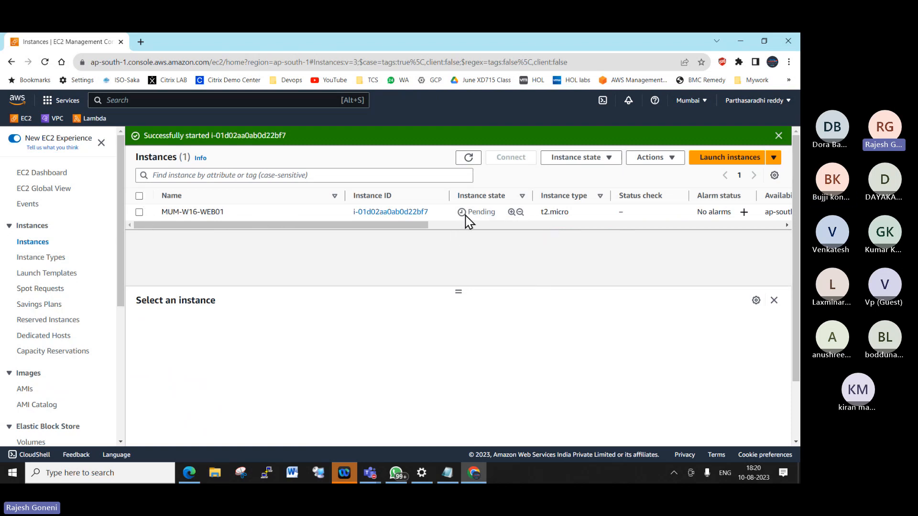
click(468, 159)
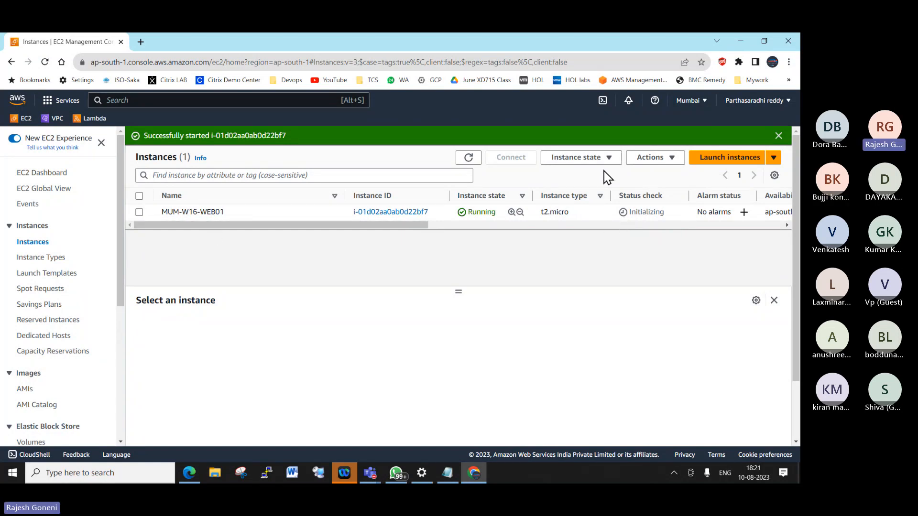
- Dismiss the start banner, copy MUM-W16-WEB01's public IPv4 15.206.84.249, and open a new tab
click(465, 159)
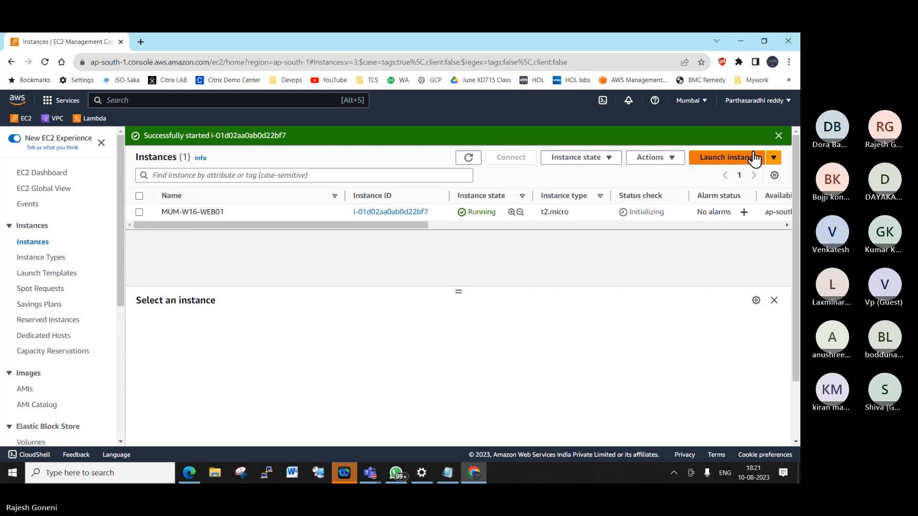
click(779, 135)
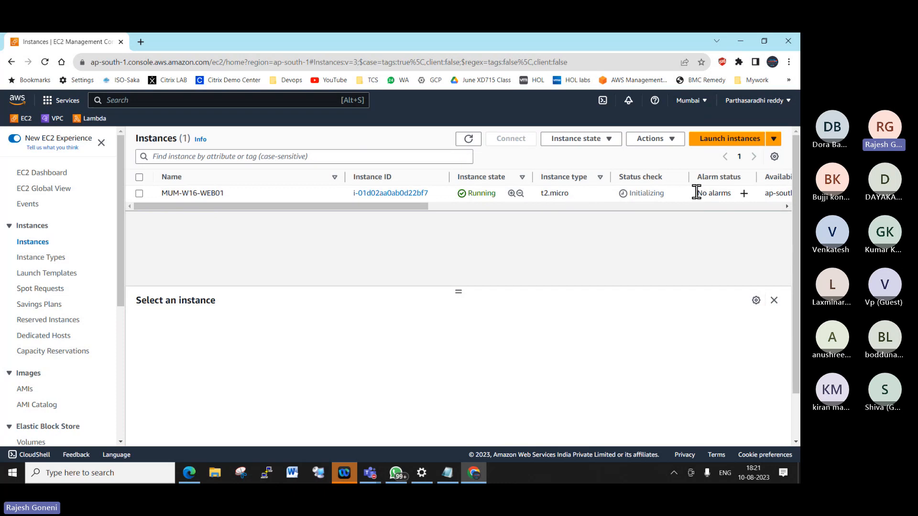
click(138, 194)
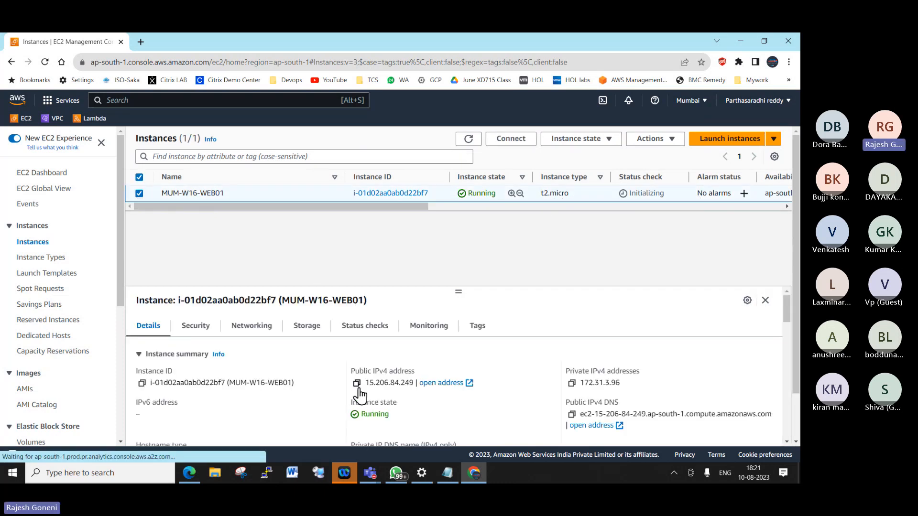
click(356, 384)
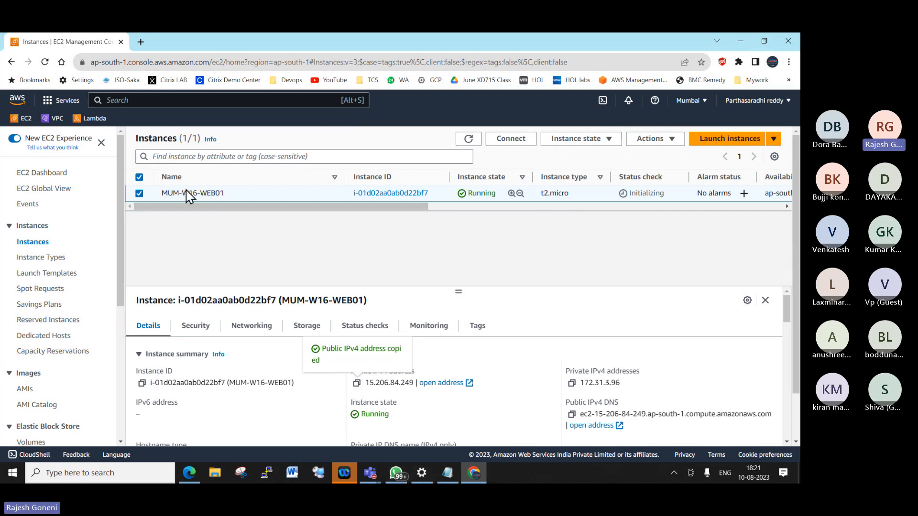
click(140, 42)
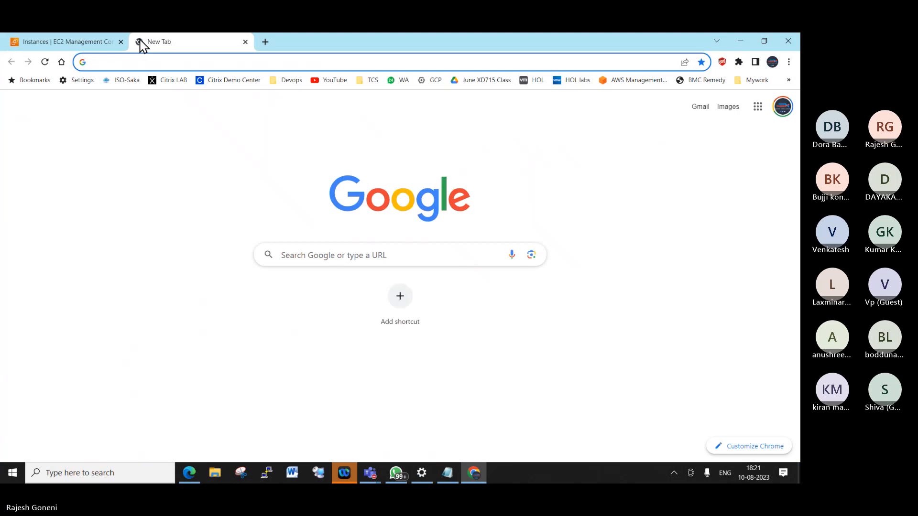
- Google 'remote desktop connection manager', open the RDCMan v2.93 download page, then minimize Chrome
text(google.com)
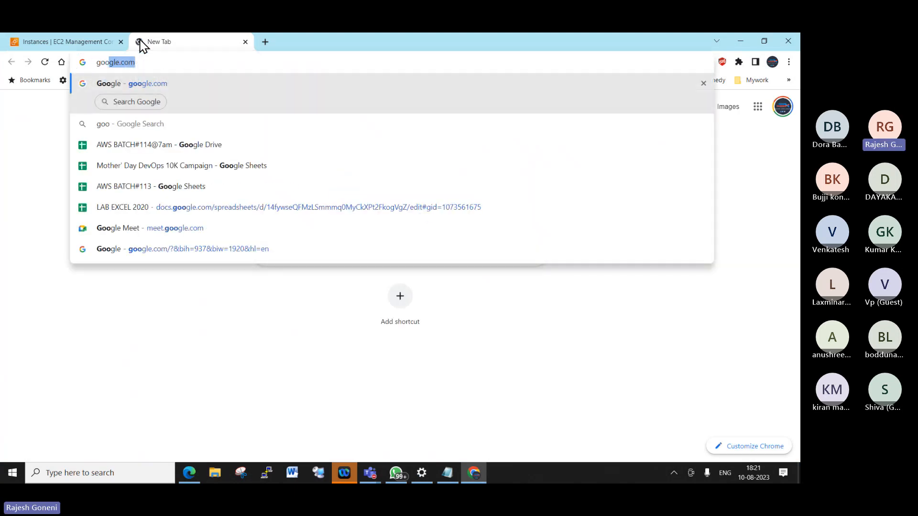
key(Return)
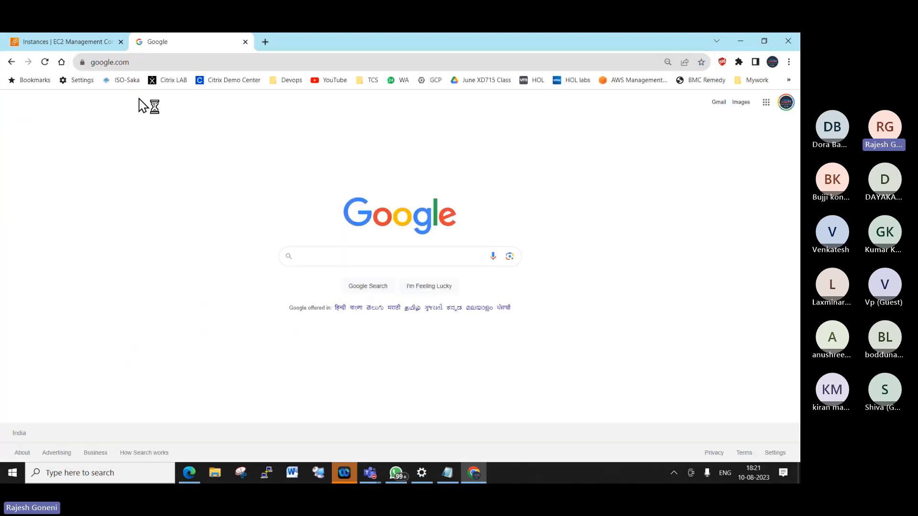
text(remote)
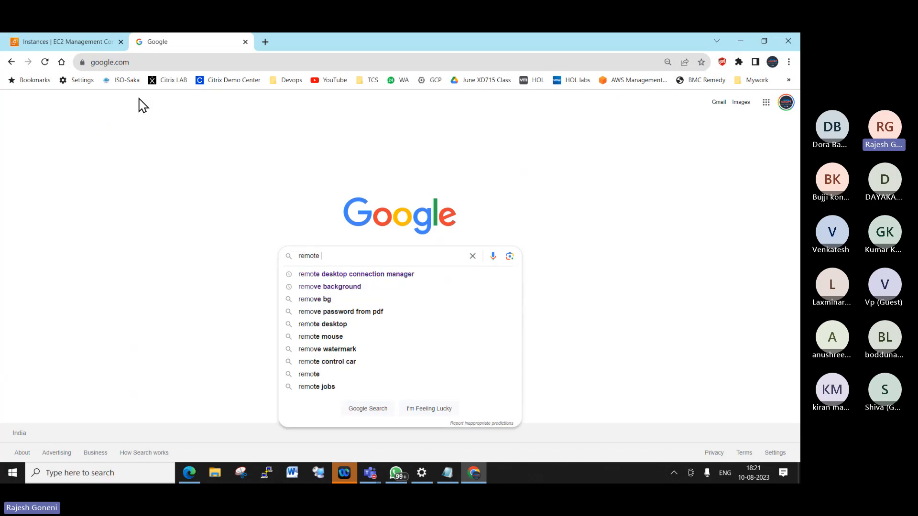
key(Down)
key(Return)
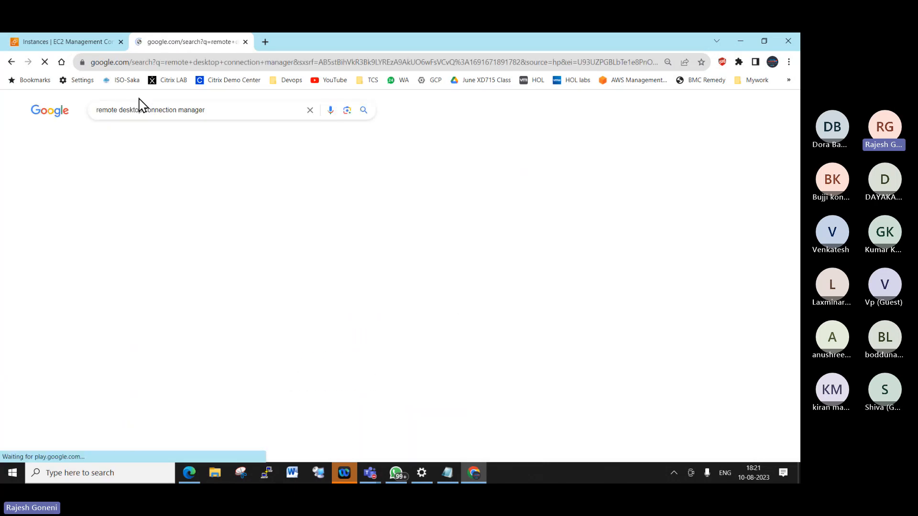
click(164, 196)
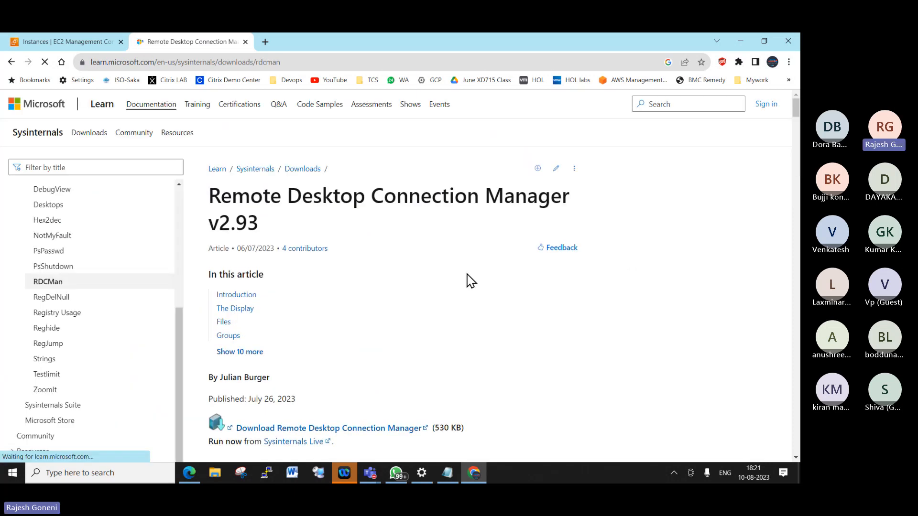
scroll(336, 336, down, 2)
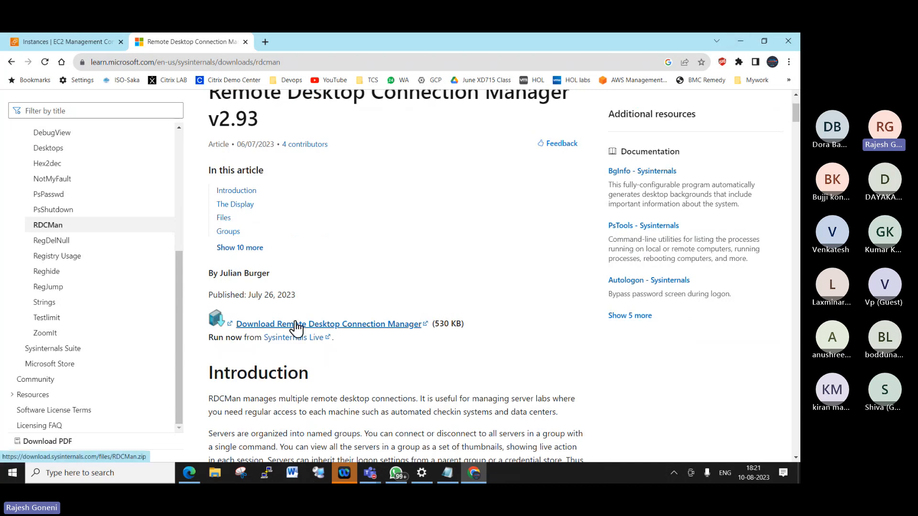
click(741, 42)
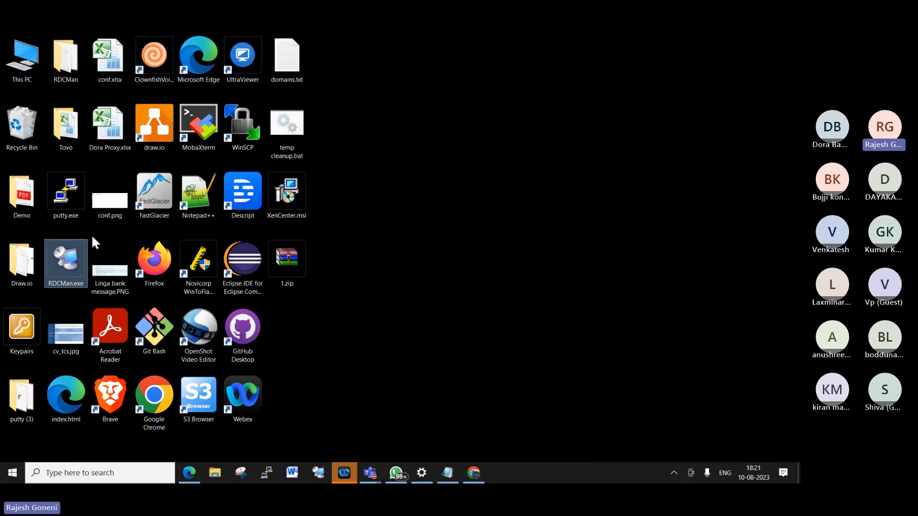
- Launch RDCMan.exe and dismiss the three missing-file error messages
double_click(73, 260)
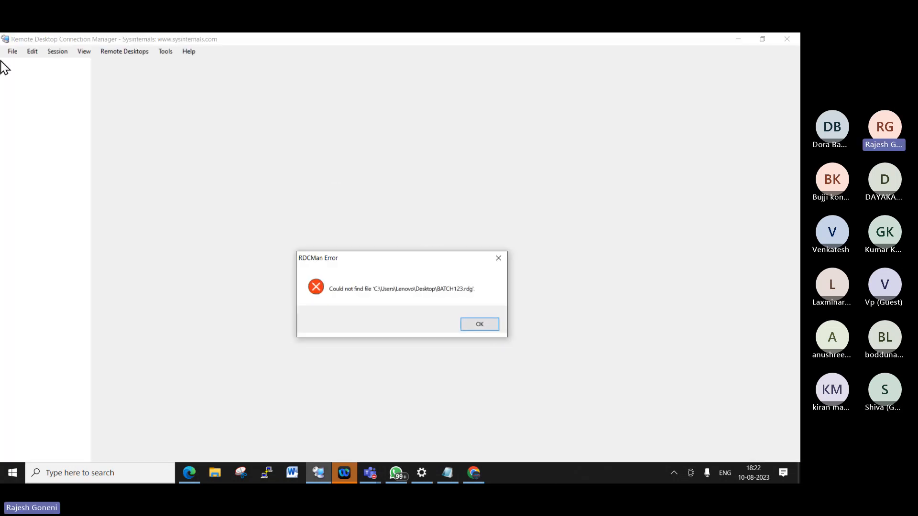
click(482, 328)
click(480, 325)
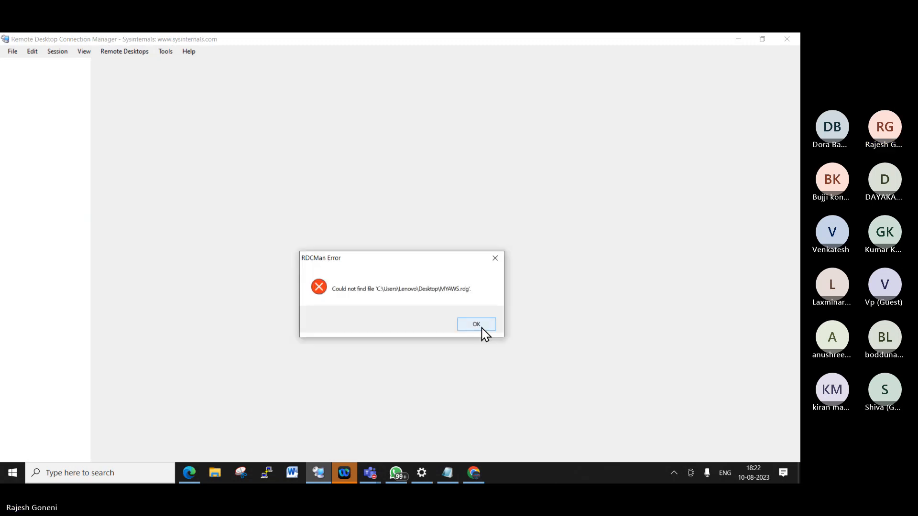
click(480, 324)
- Create a new connection group file named MYAWS_Class.rdg
click(14, 51)
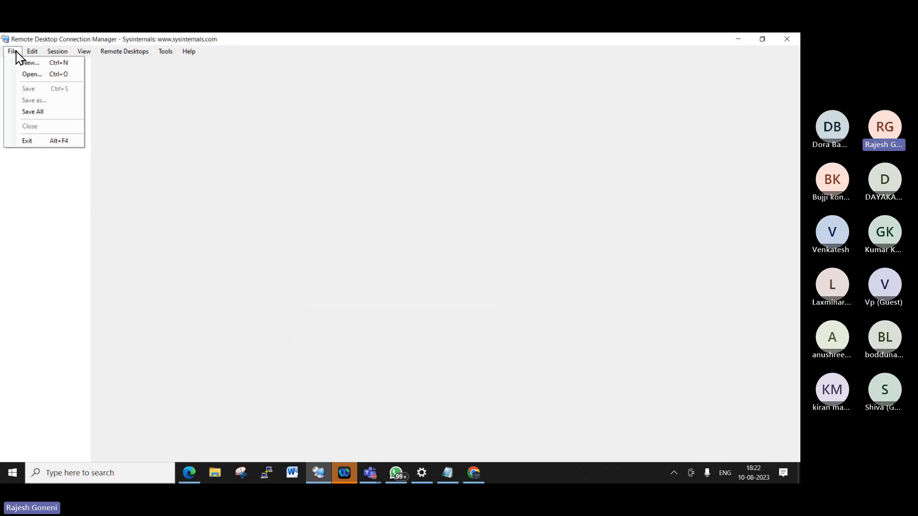
click(282, 209)
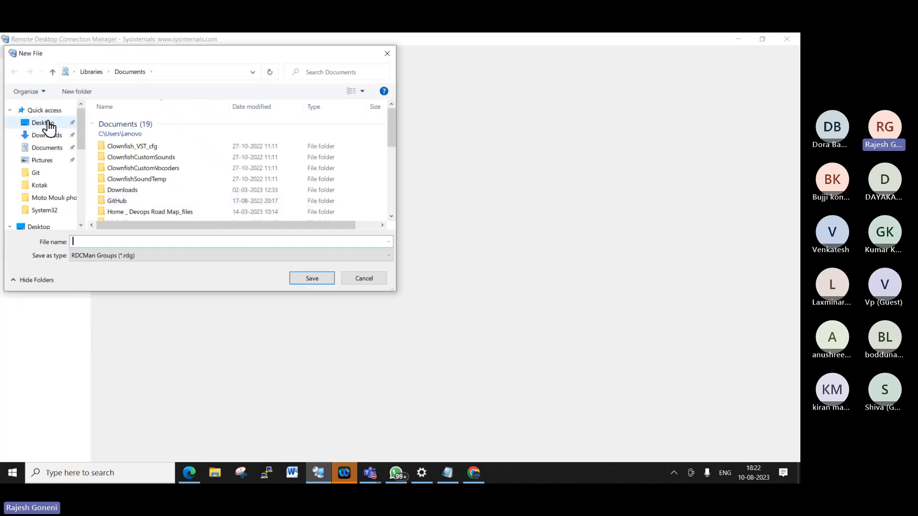
text(M)
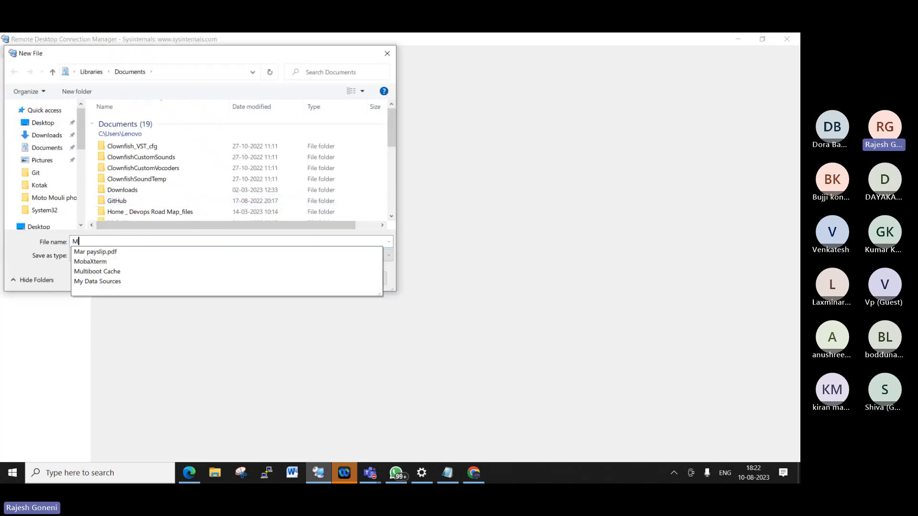
text(YAWS)
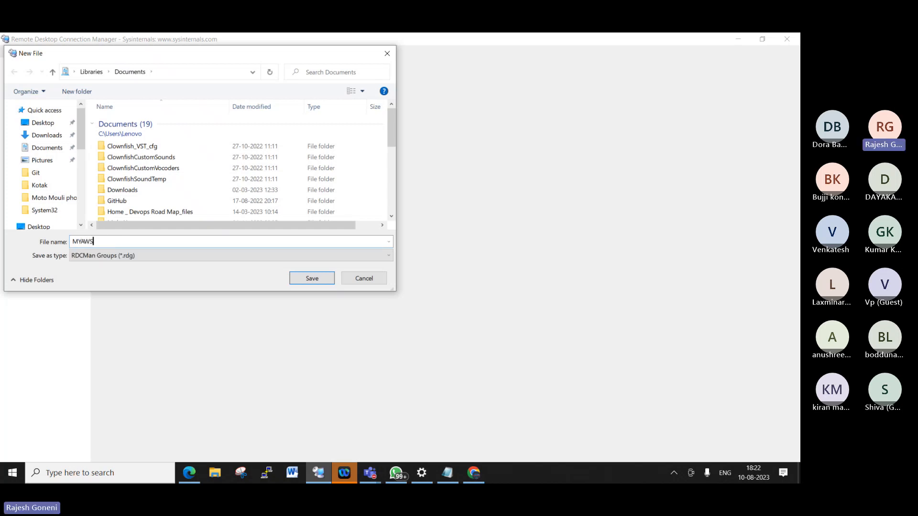
text(_Class)
click(314, 280)
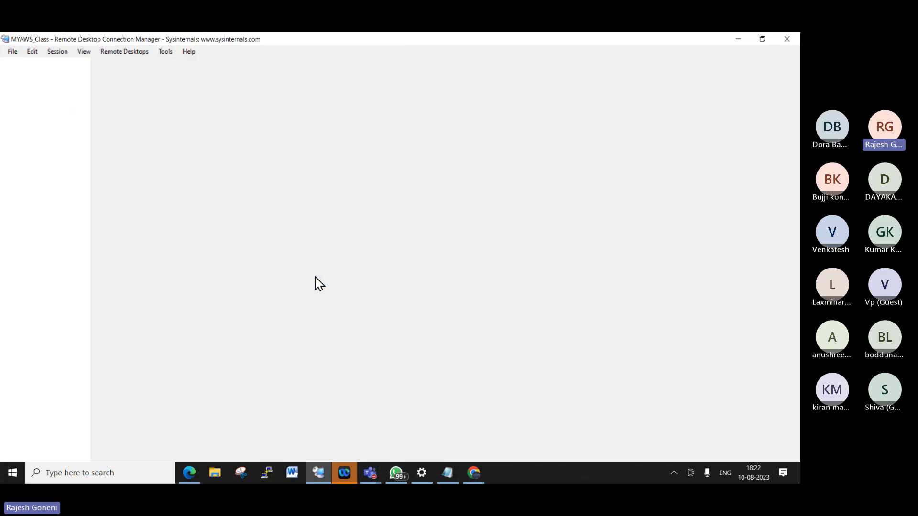
right_click(45, 64)
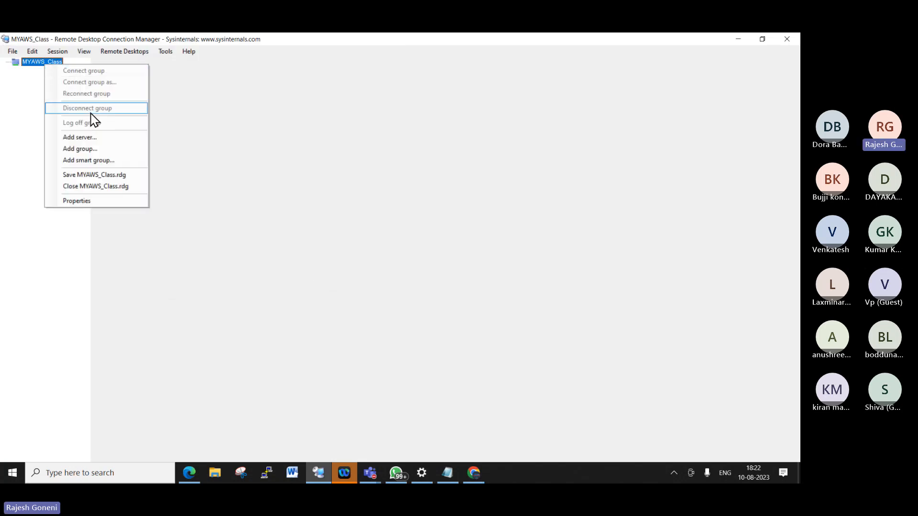
- Add server 15.206.84.249, pasted from the EC2 console, to MYAWS_Class and save all changes
click(79, 137)
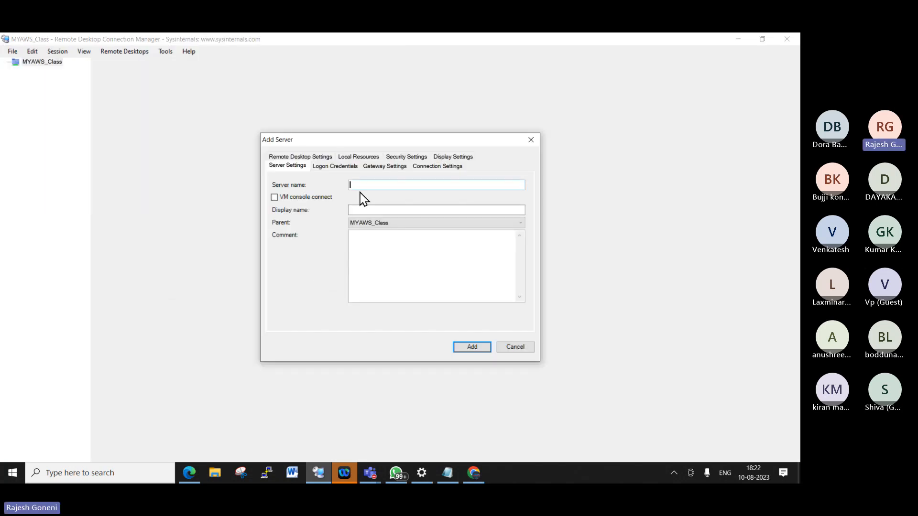
mouse_move(474, 473)
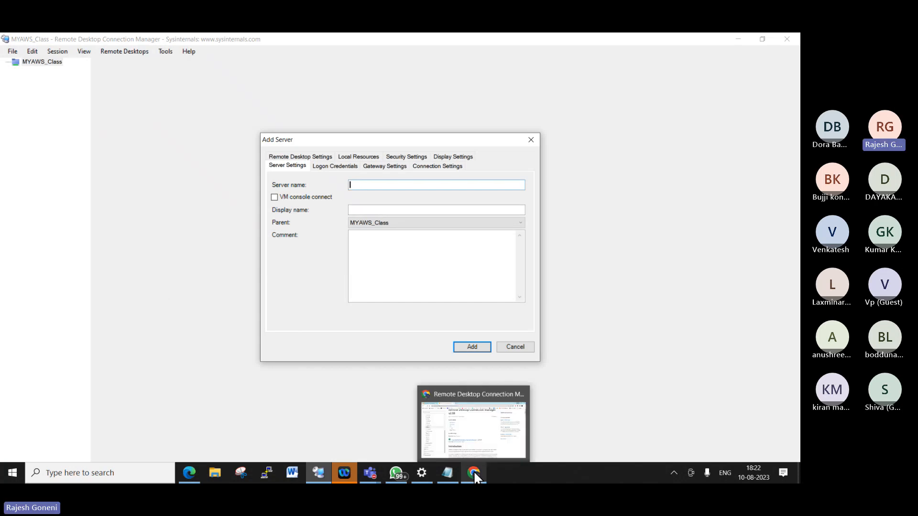
click(473, 471)
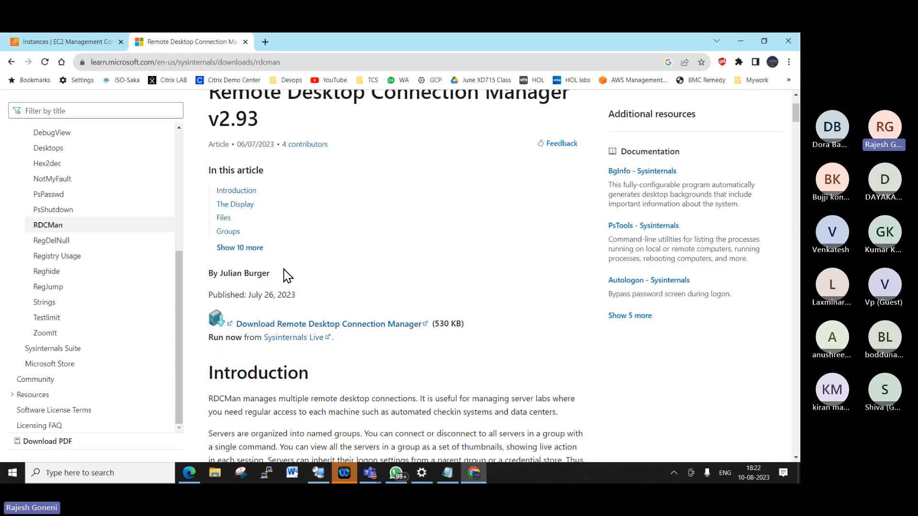
click(67, 42)
click(355, 383)
click(318, 473)
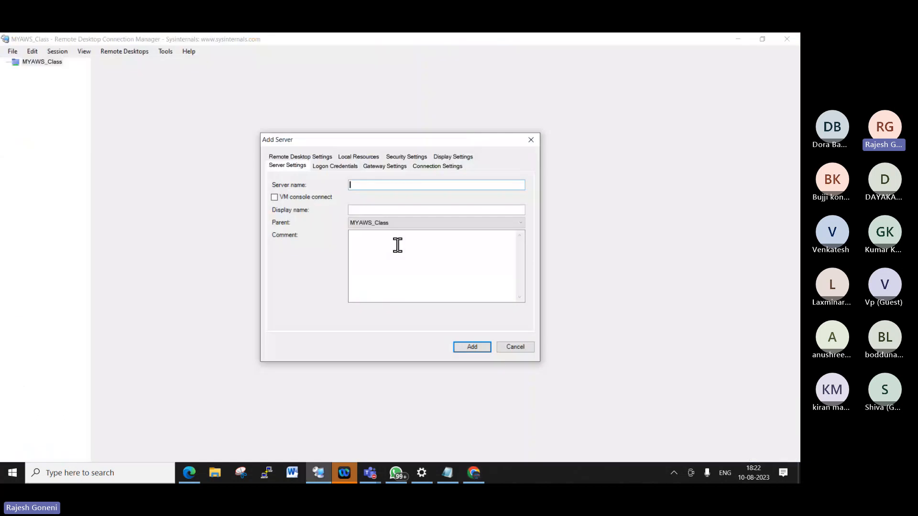
key(ctrl+v)
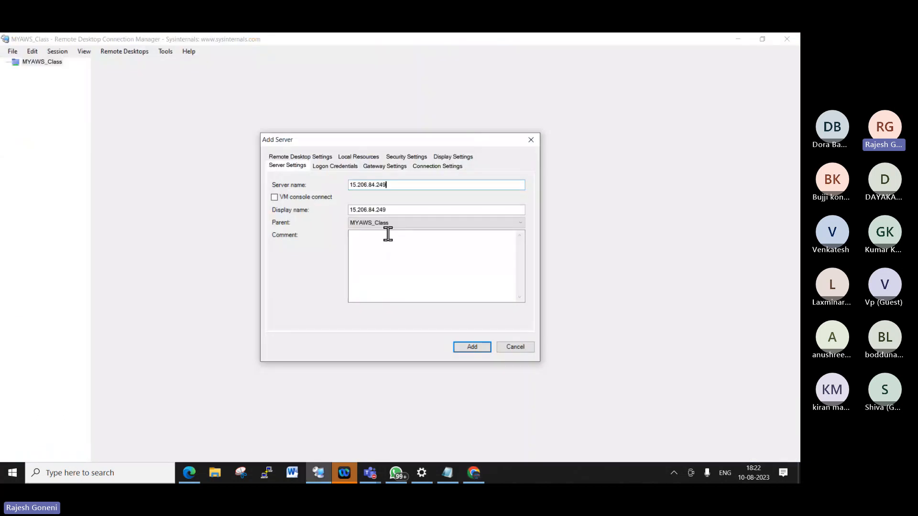
click(473, 349)
click(10, 51)
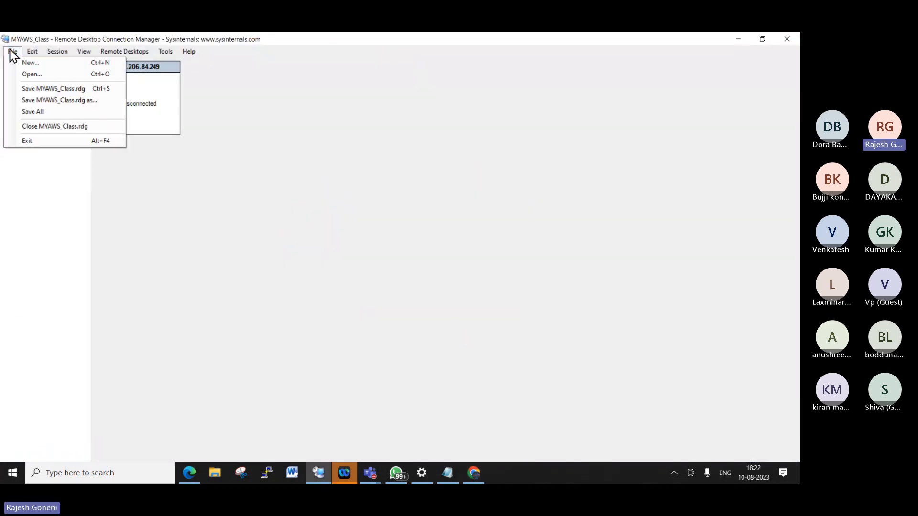
click(39, 113)
- Open Connect server as for 15.206.84.249 with user name administrator, then return to Chrome
click(66, 72)
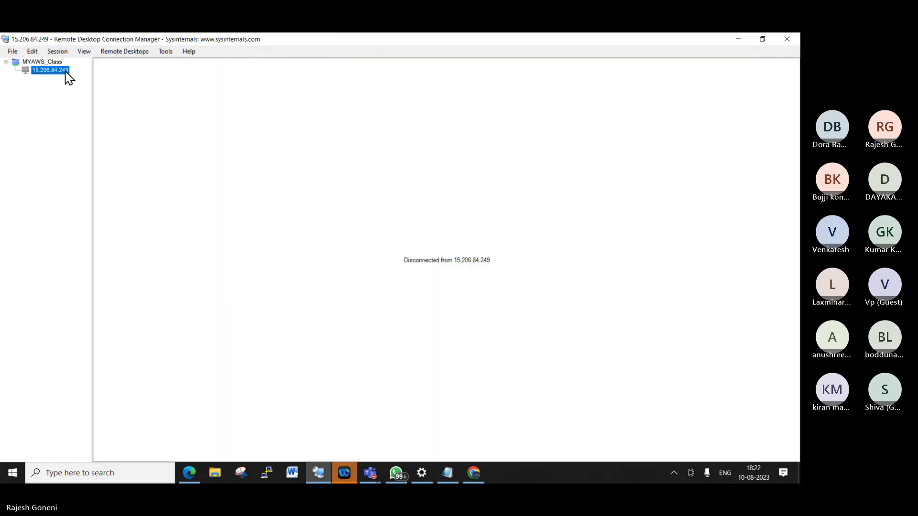
right_click(66, 71)
click(136, 95)
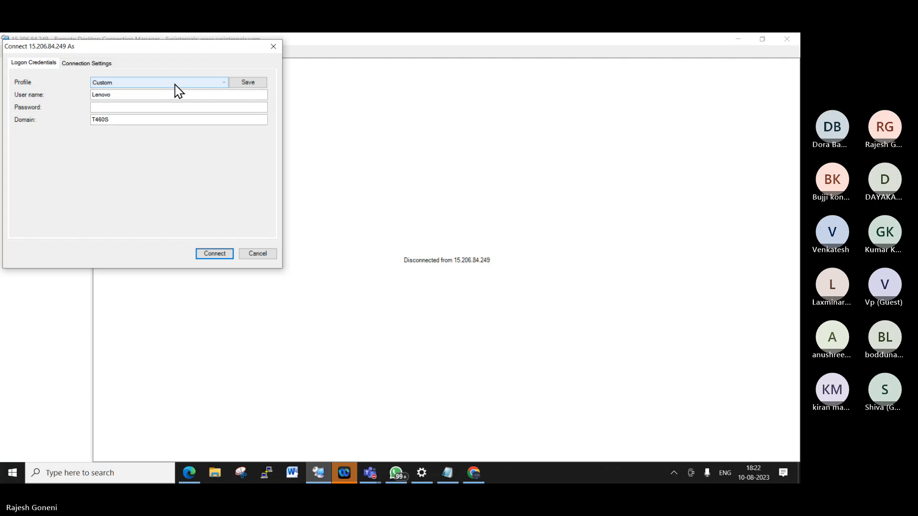
double_click(131, 94)
text(a)
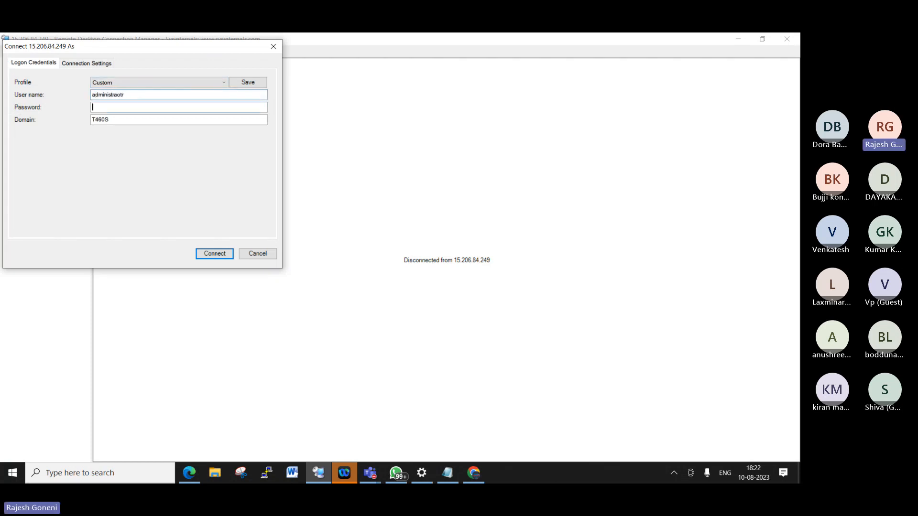
text(dministraotr)
key(BackSpace)
key(BackSpace)
key(BackSpace)
text(tor)
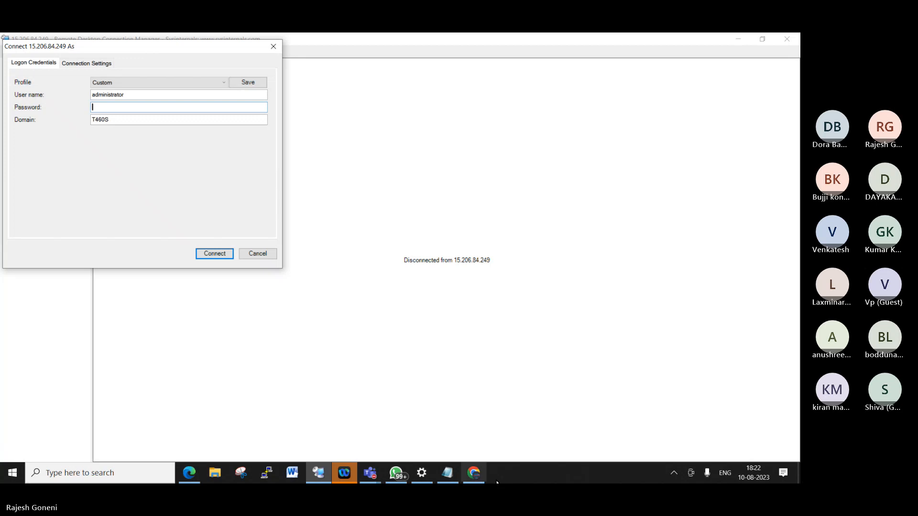
click(474, 473)
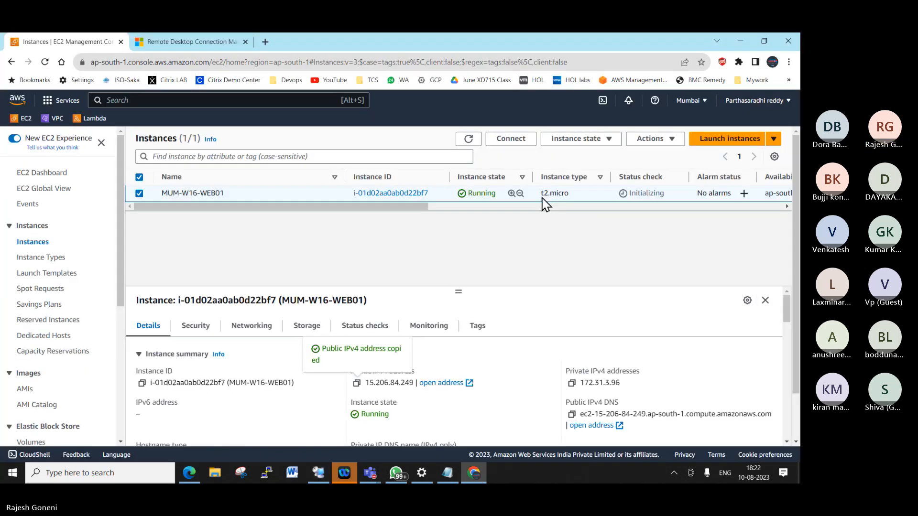
- Reach MUM-W16-WEB01's RDP client Get password page and begin uploading the private key file
right_click(250, 194)
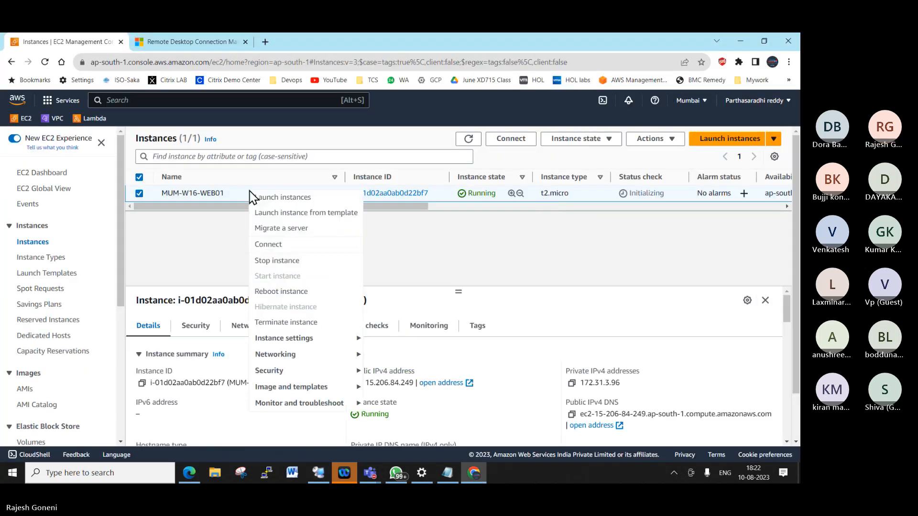
click(291, 252)
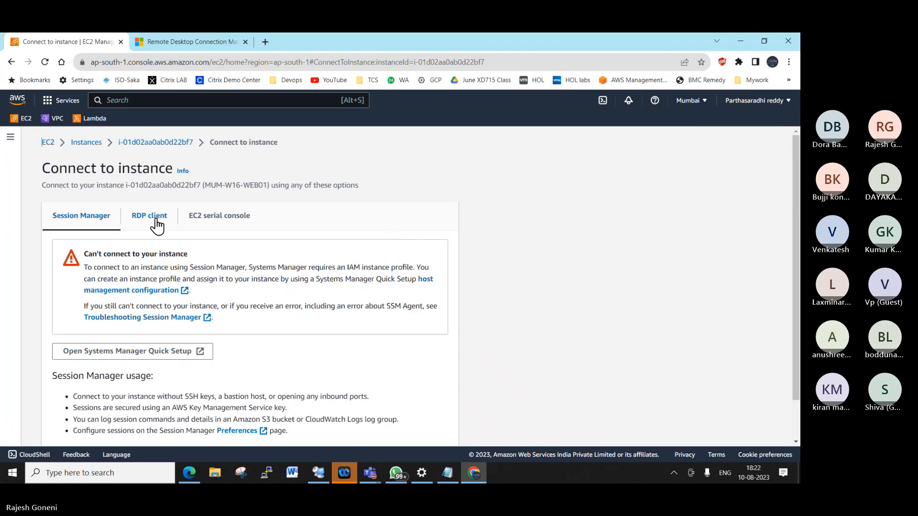
click(151, 217)
scroll(317, 308, down, 5)
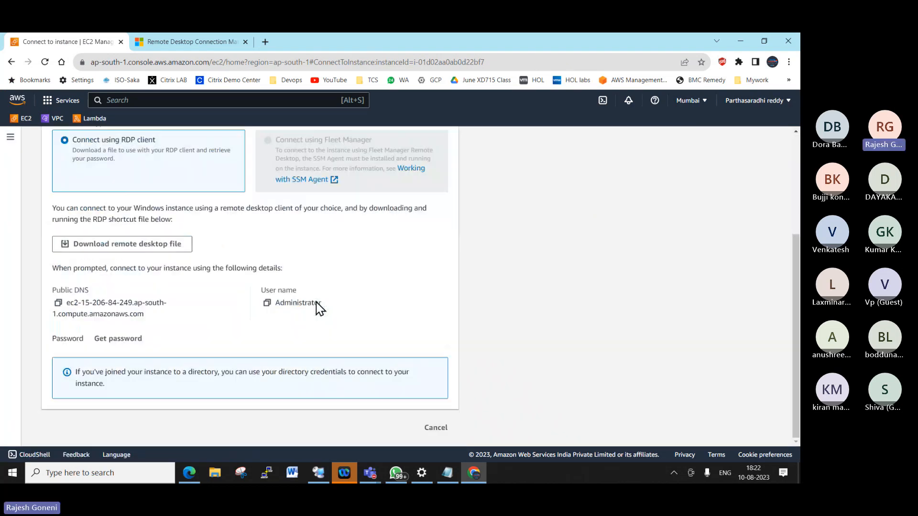
click(132, 337)
click(132, 310)
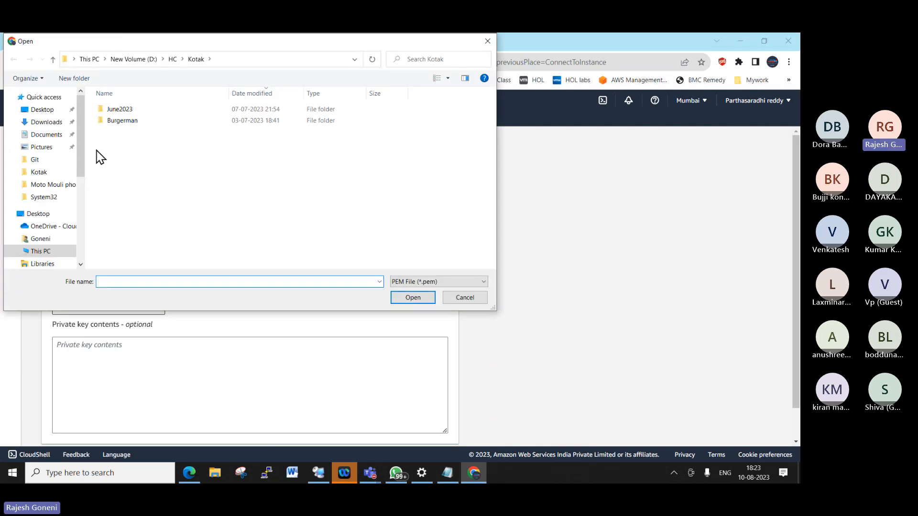
- Choose mumbai_windows2016_keypair.pem from the Desktop Keypairs Mumbai folder as the private key
click(43, 110)
double_click(140, 148)
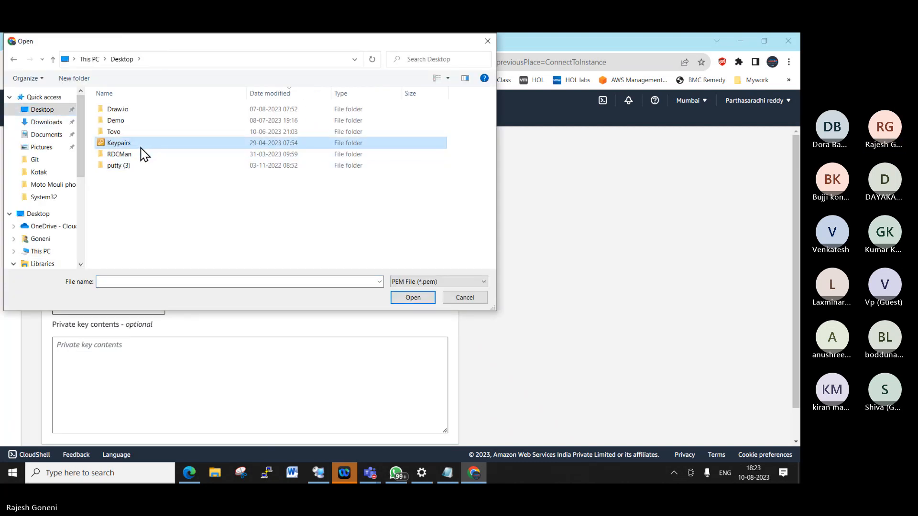
double_click(138, 133)
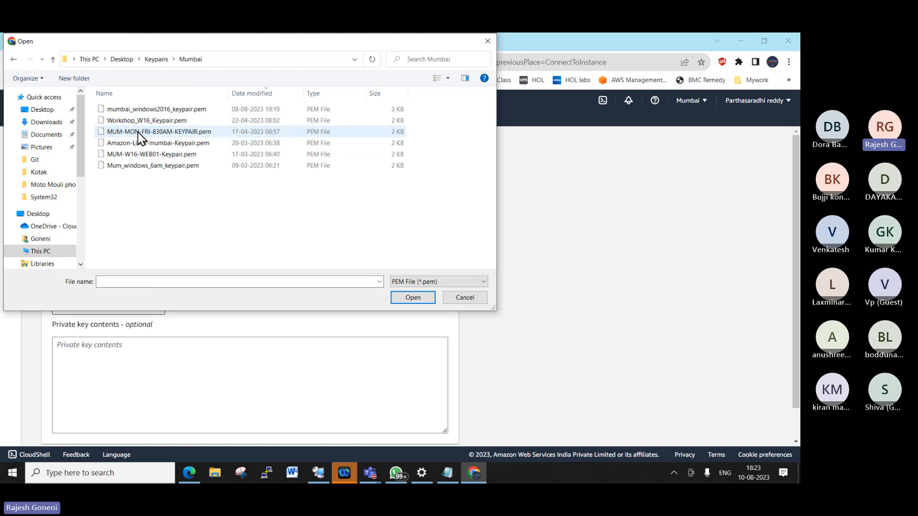
click(257, 96)
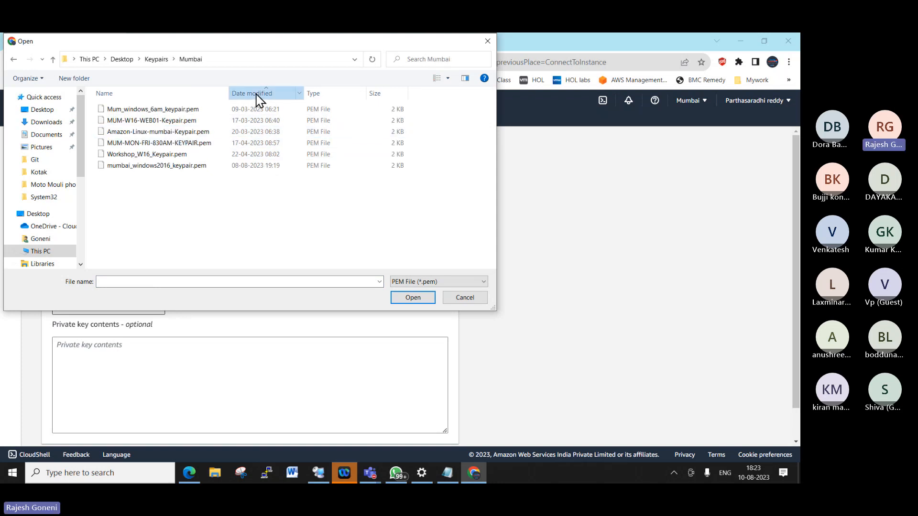
click(256, 96)
click(179, 109)
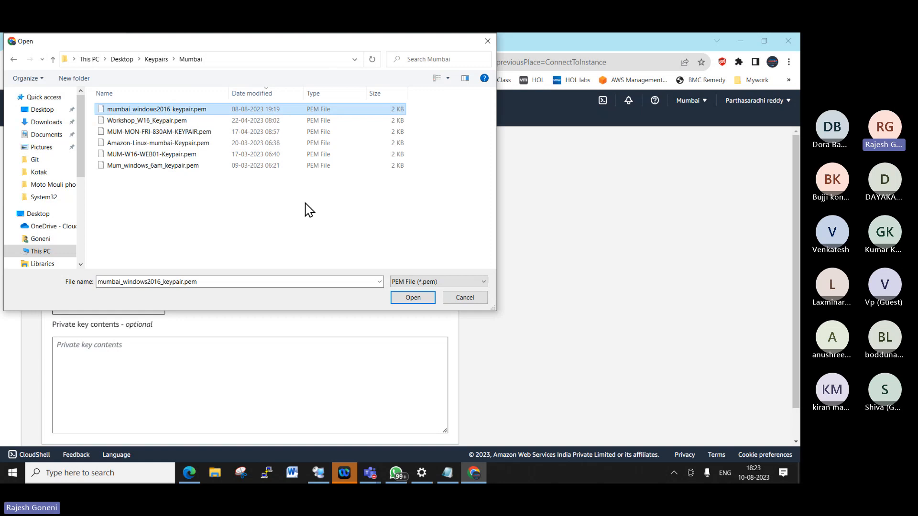
click(411, 299)
- Decrypt the Administrator password and copy it from the RDP client tab
scroll(430, 354, down, 2)
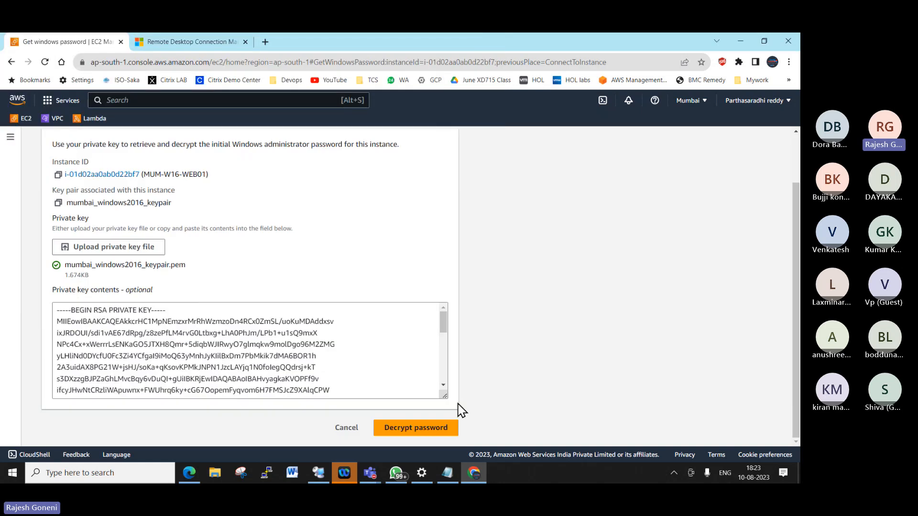
click(436, 428)
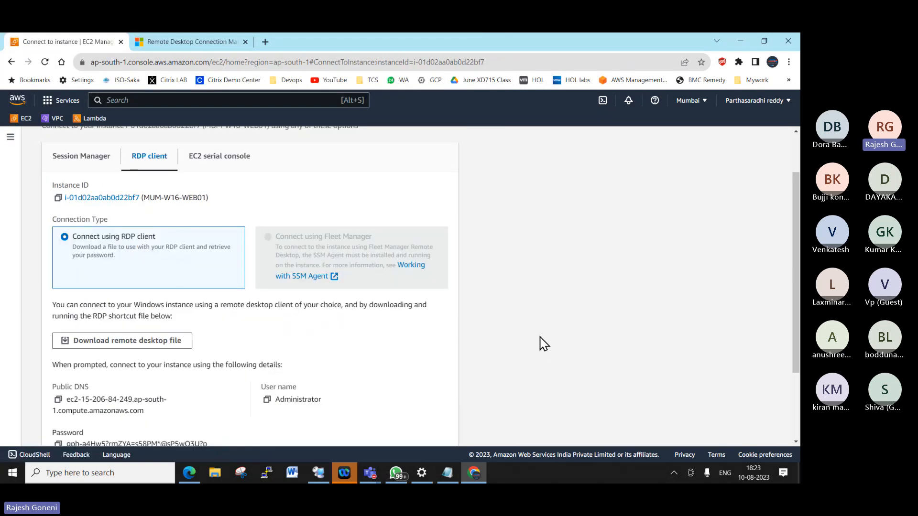
scroll(541, 342, down, 3)
click(58, 341)
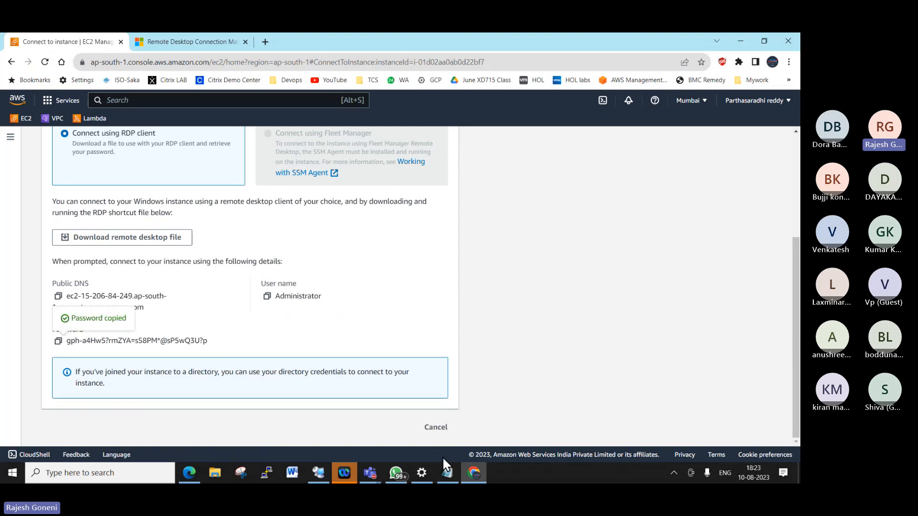
- Connect to 15.206.84.249 as administrator with the pasted password, trusting the certificate permanently
mouse_move(318, 469)
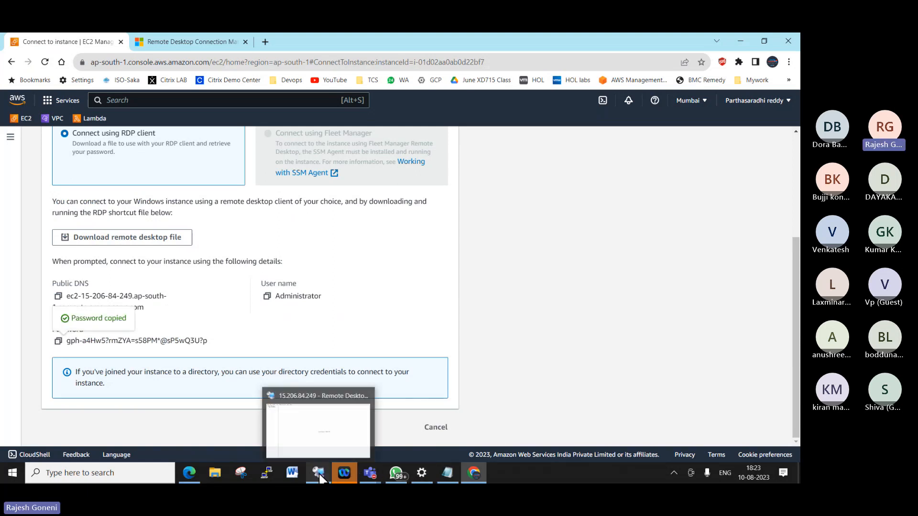
click(340, 439)
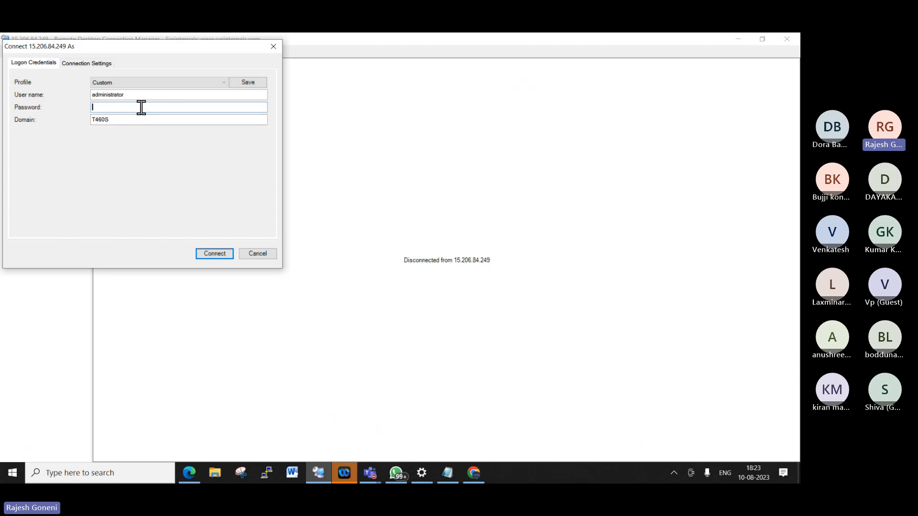
key(ctrl+v)
click(226, 258)
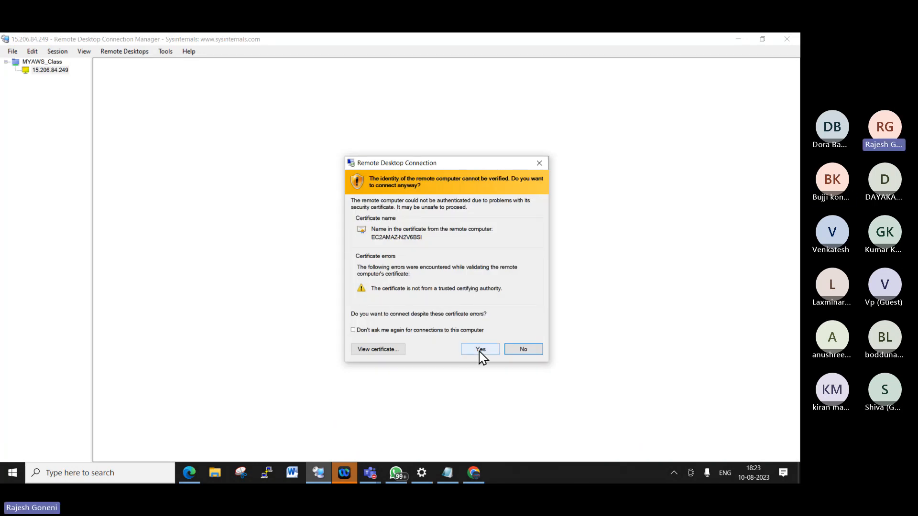
click(402, 330)
click(482, 350)
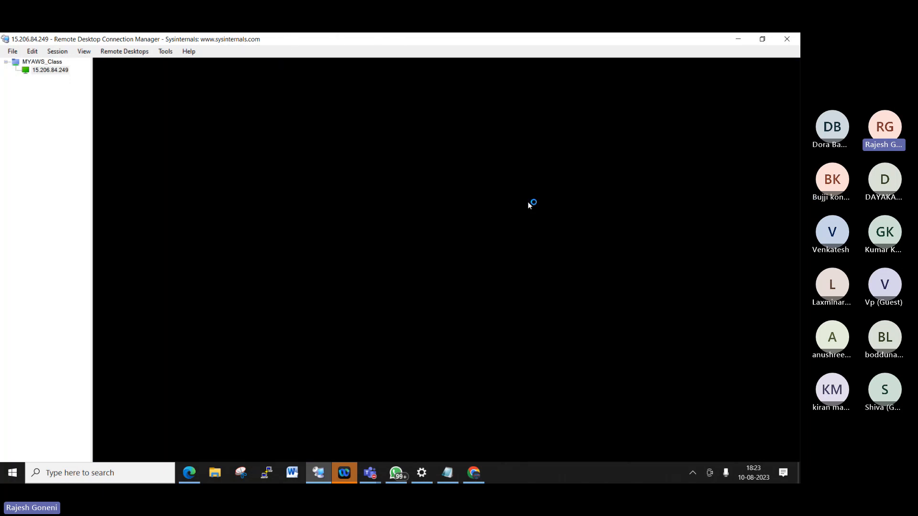
- Let the remote desktop finish loading, check the hidden tray icons, and refocus the session window
click(695, 469)
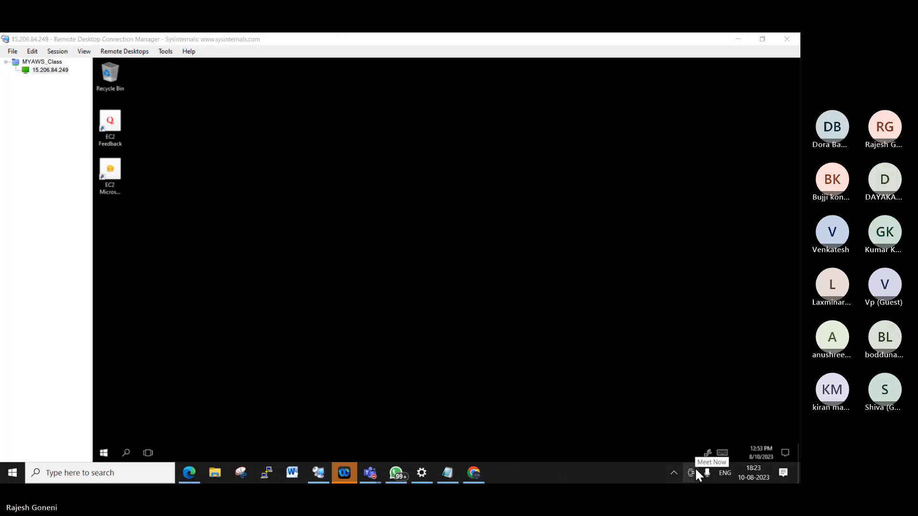
click(672, 473)
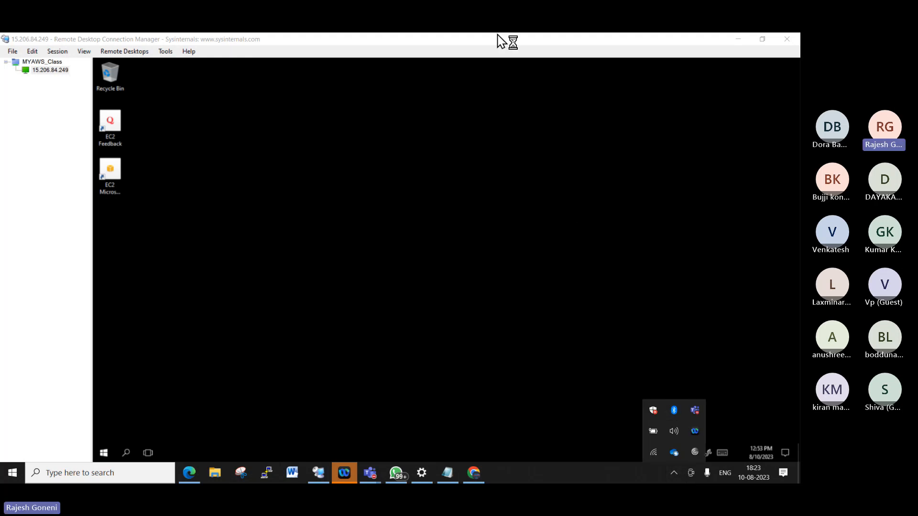
click(19, 200)
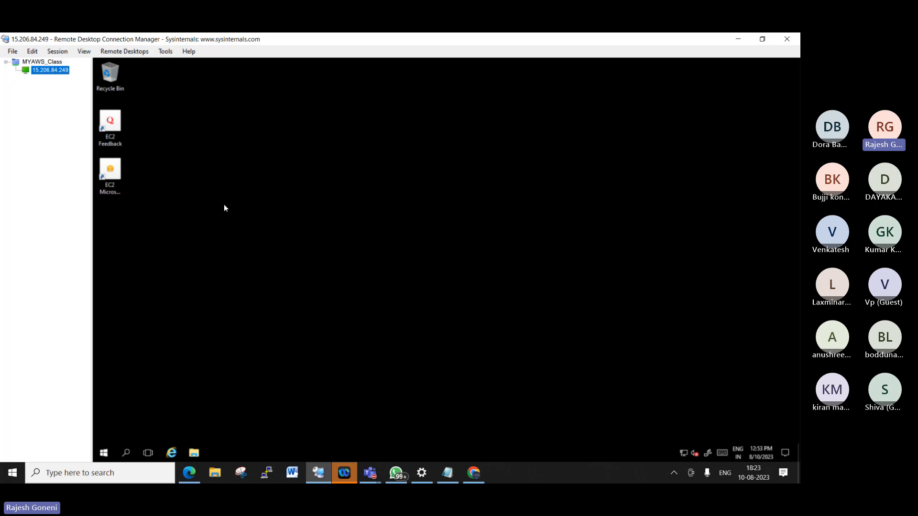
- Run firewall.cpl from the remote Run dialog, retrying after the cannot-find error
right_click(103, 453)
click(144, 414)
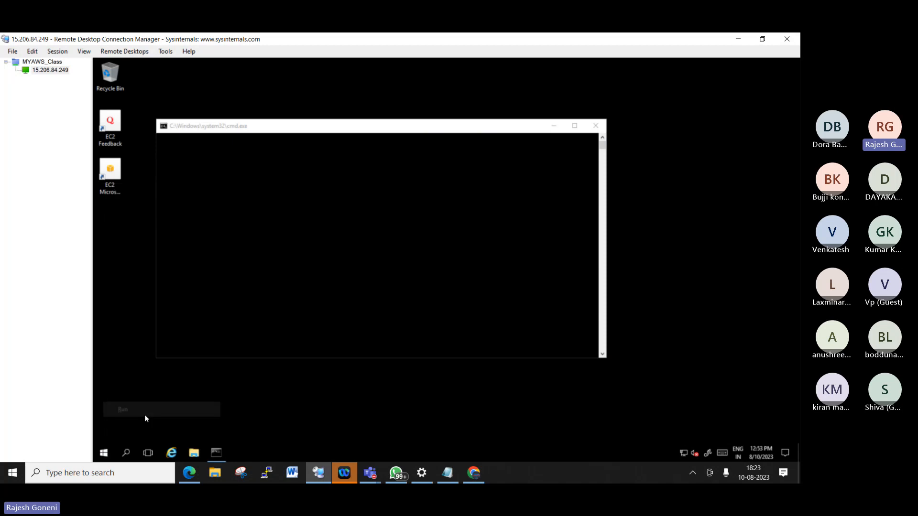
text(fire)
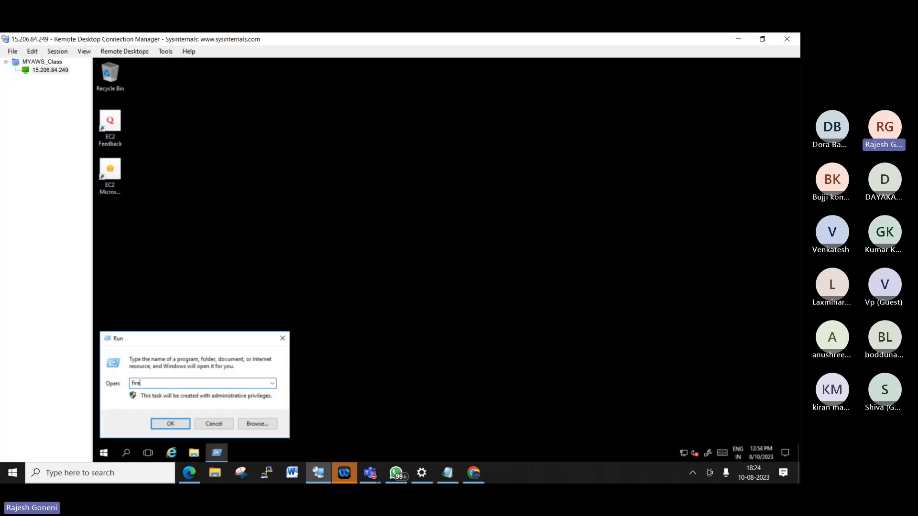
text(wall)
key(BackSpace)
key(BackSpace)
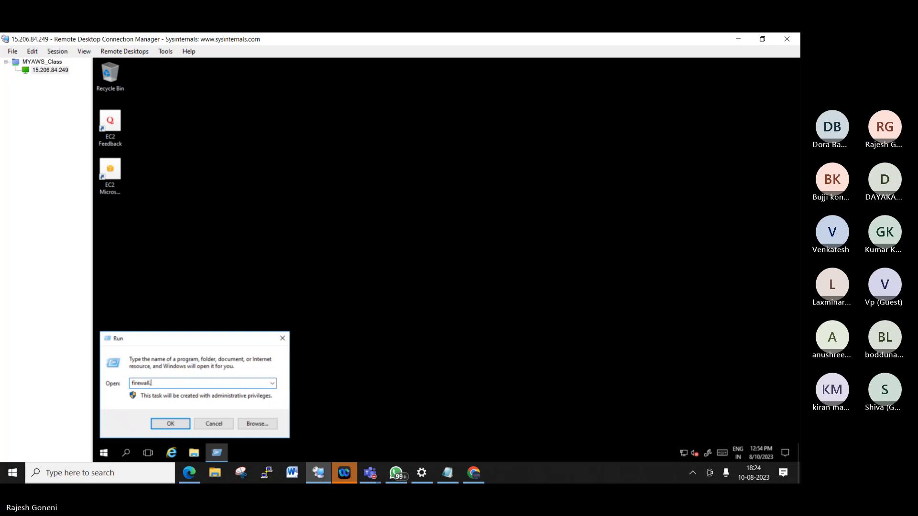
text(.cpl)
key(Return)
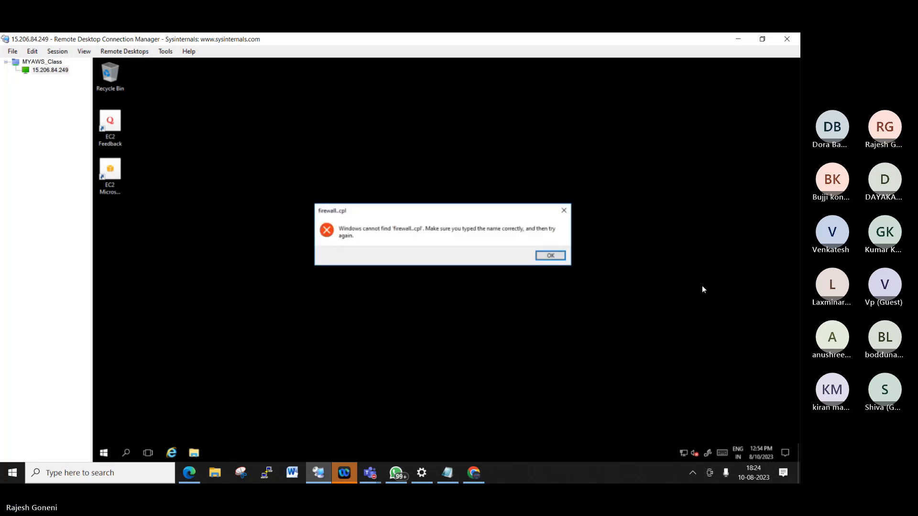
click(550, 256)
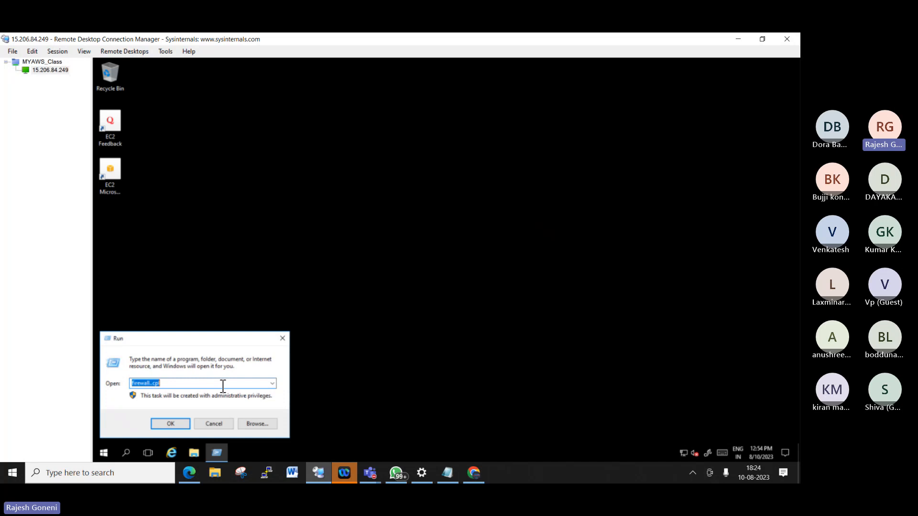
key(BackSpace)
text(firewall)
key(Return)
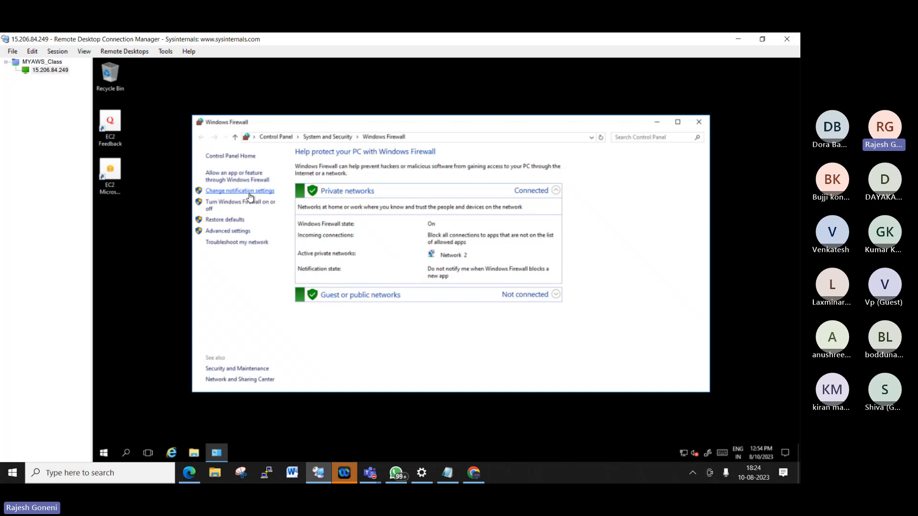
- Turn off Windows Firewall for private and public networks, then minimize the remote session
click(249, 191)
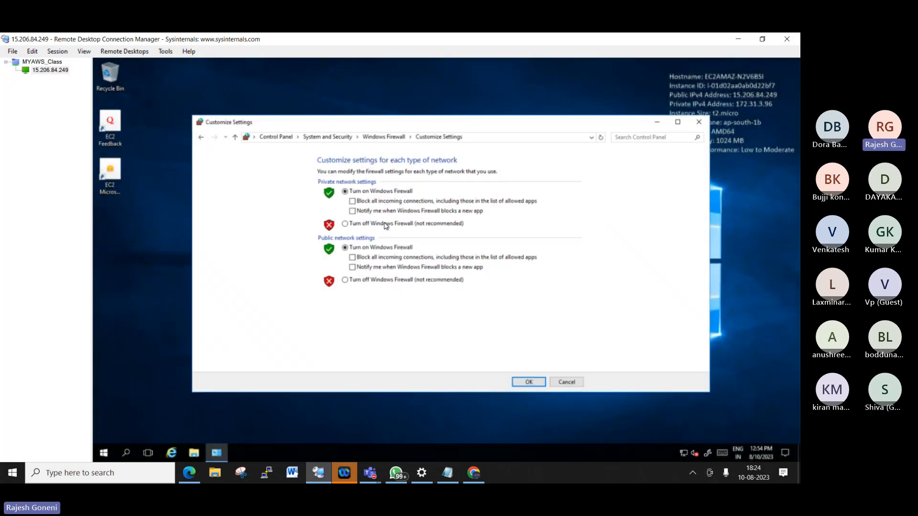
click(345, 224)
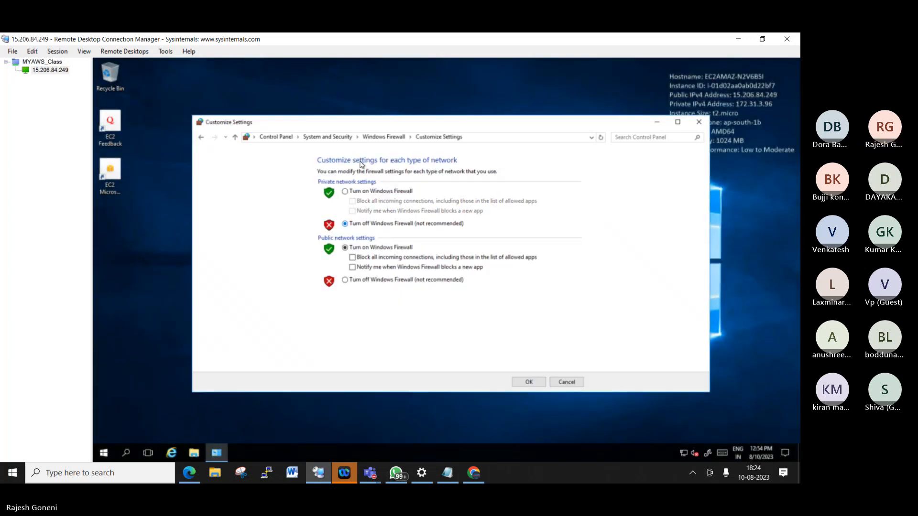
click(375, 281)
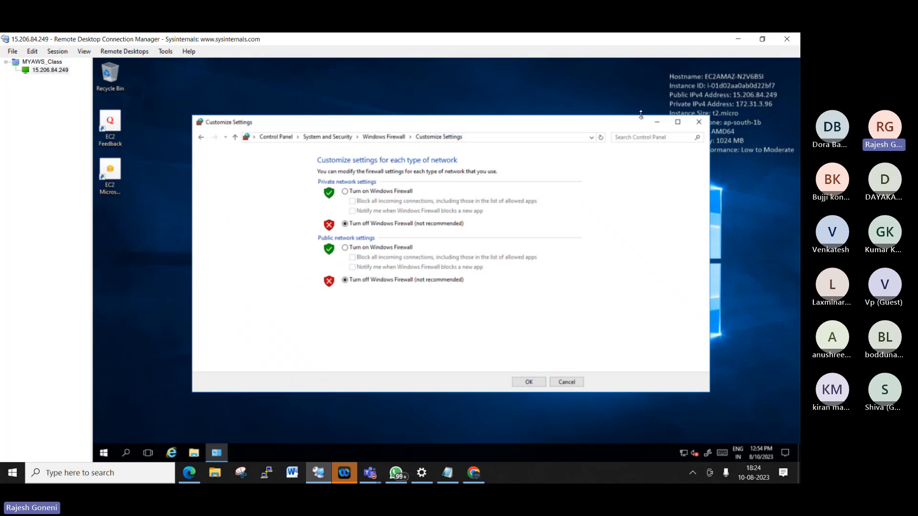
click(739, 37)
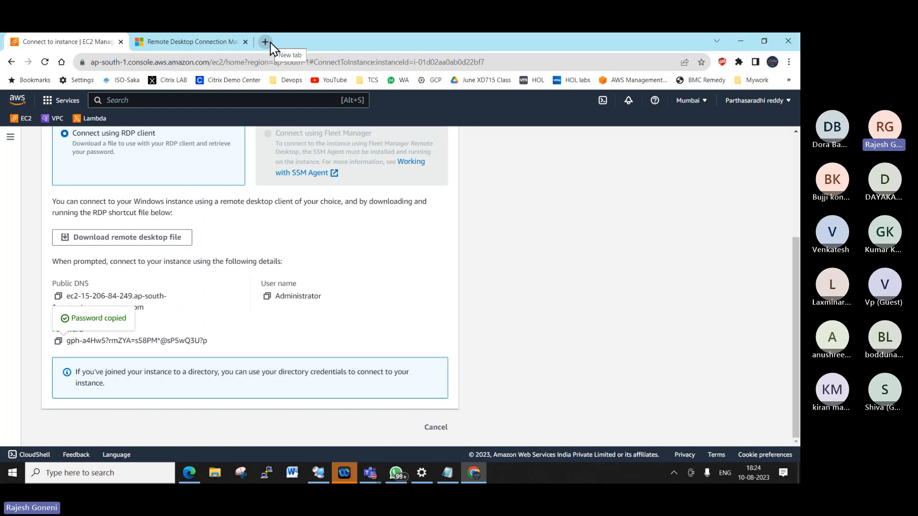
- Search 'dra' in the Start menu and launch the draw.io app
key(super)
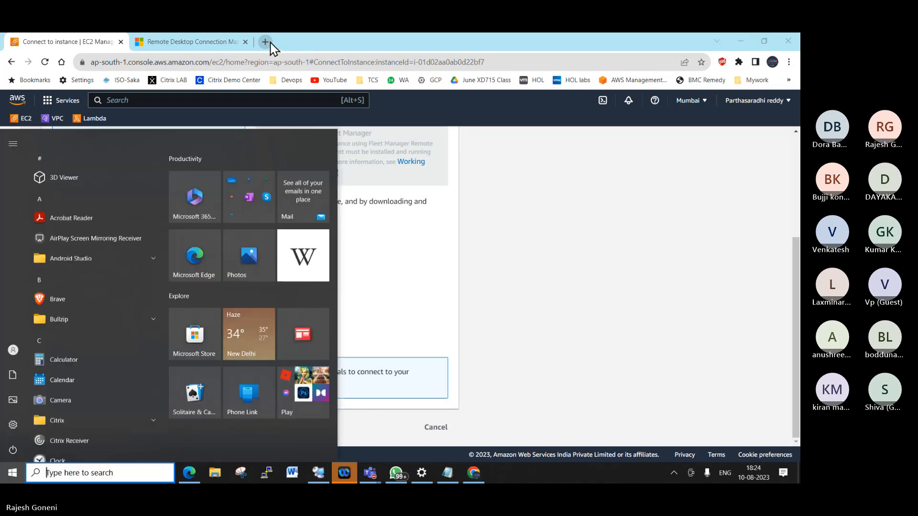
text(dra)
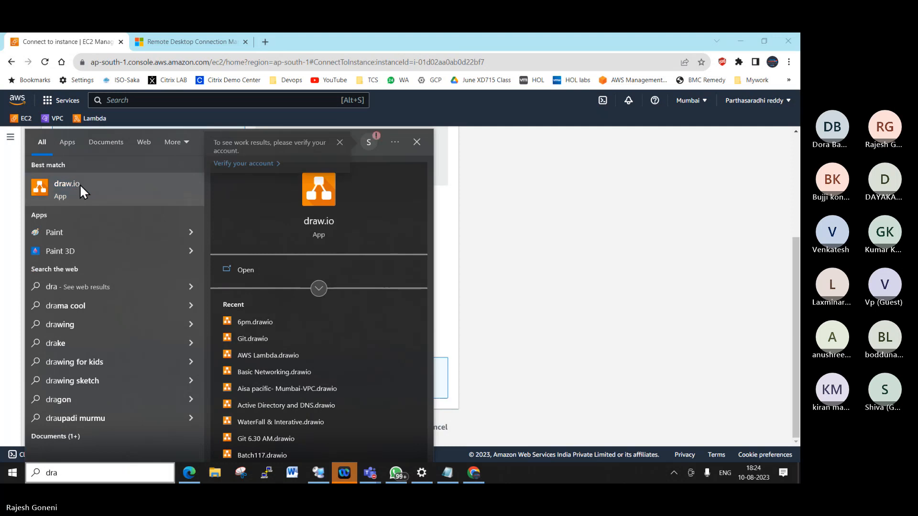
click(80, 186)
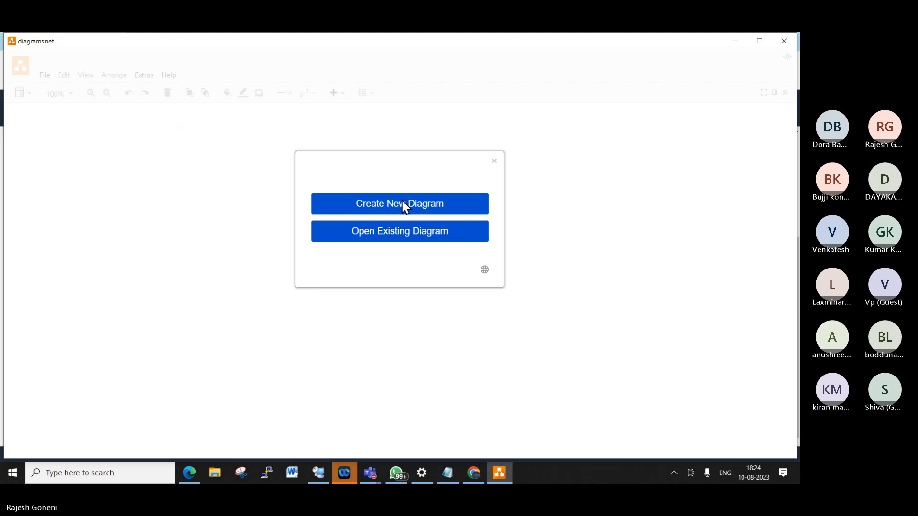
- Create a new diagram and add a blank page after Page-4
click(417, 211)
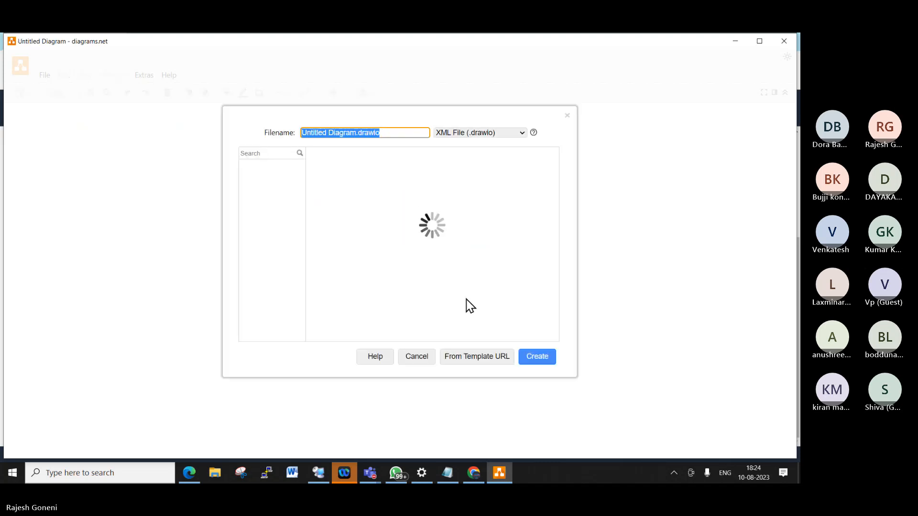
click(542, 358)
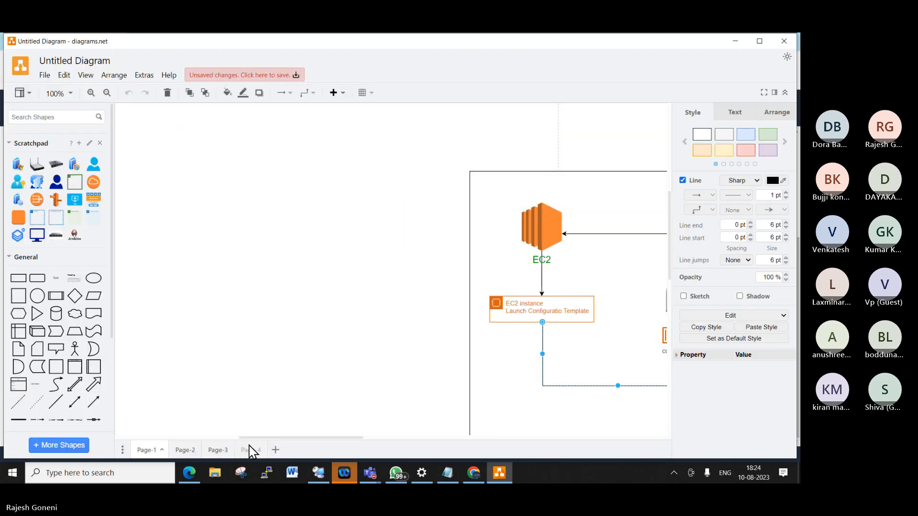
click(250, 451)
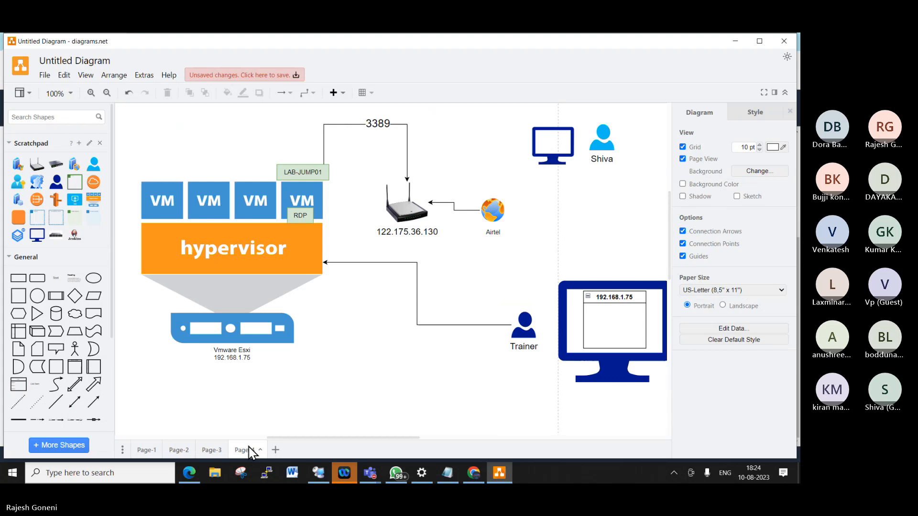
click(276, 450)
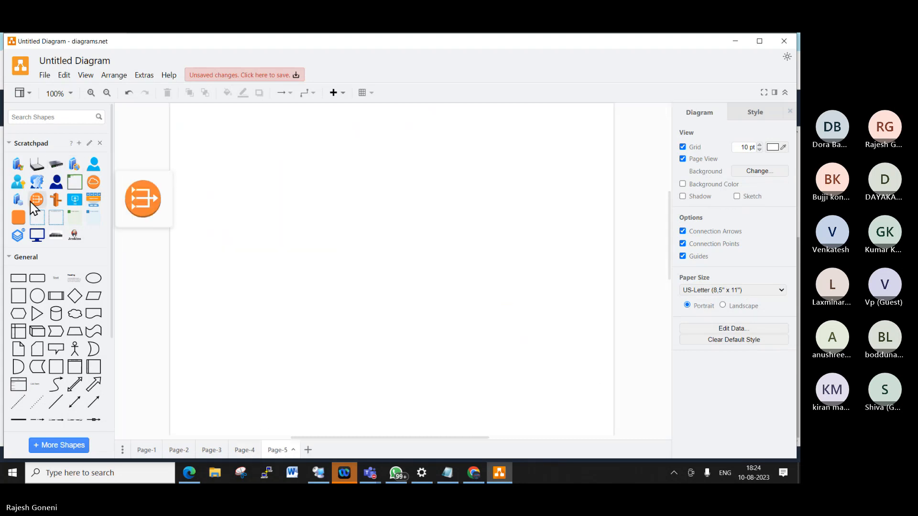
- Place a monitor shape at the upper left and duplicate it into a row of three
click(37, 235)
drag(387, 269, 340, 201)
key(ctrl+d)
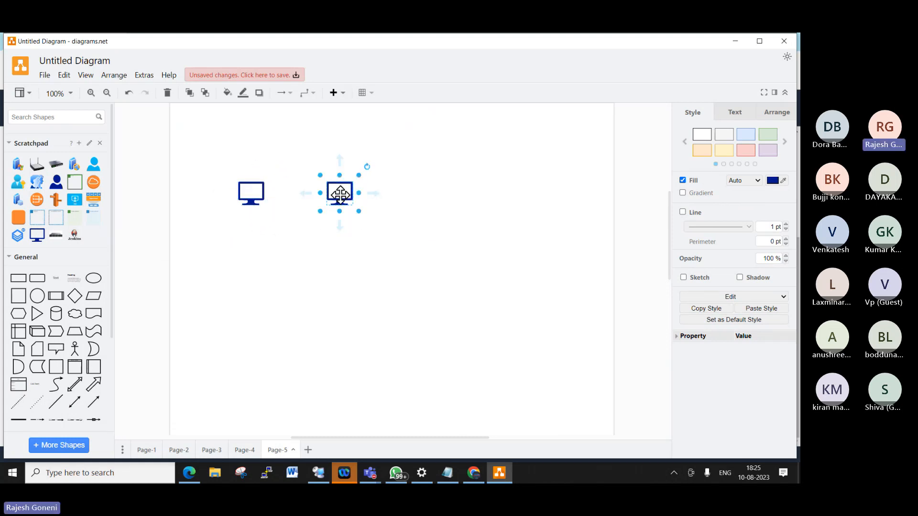
click(251, 193)
key(ctrl+d)
drag(262, 206, 424, 201)
- Label the monitors 192.168.1.1, 192.168.1.2 and 192.168.1.3
click(257, 200)
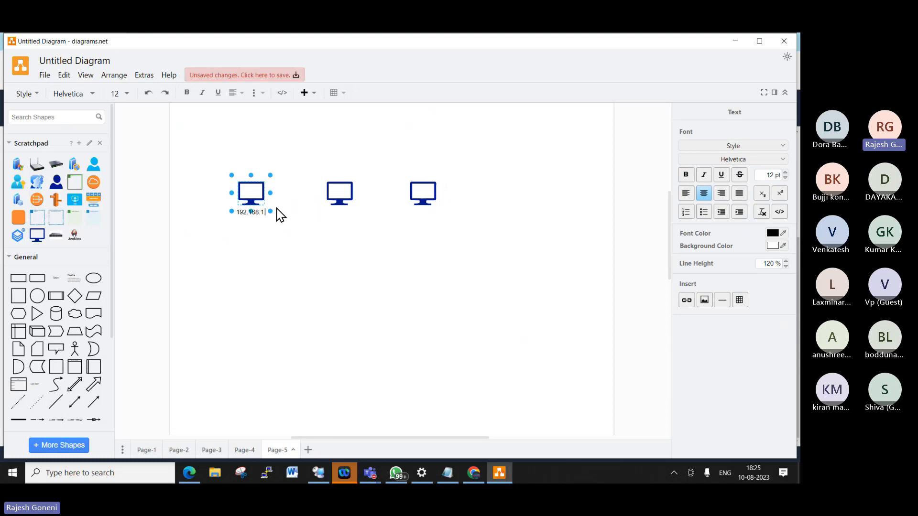
text(.1)
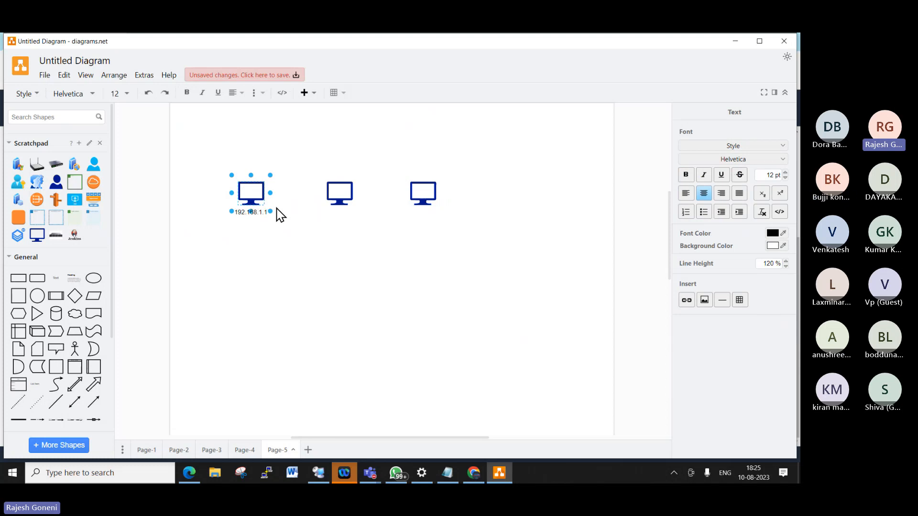
double_click(340, 192)
text(192.1)
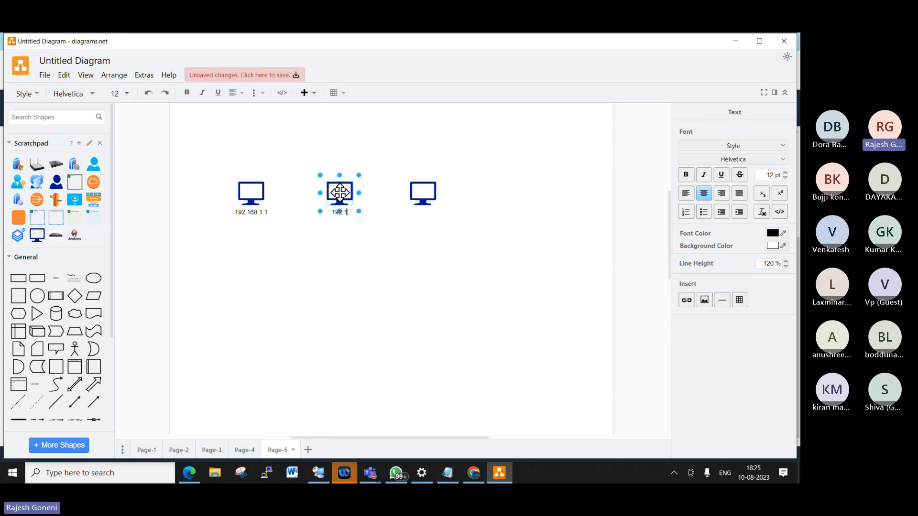
text(68.1.2)
click(423, 191)
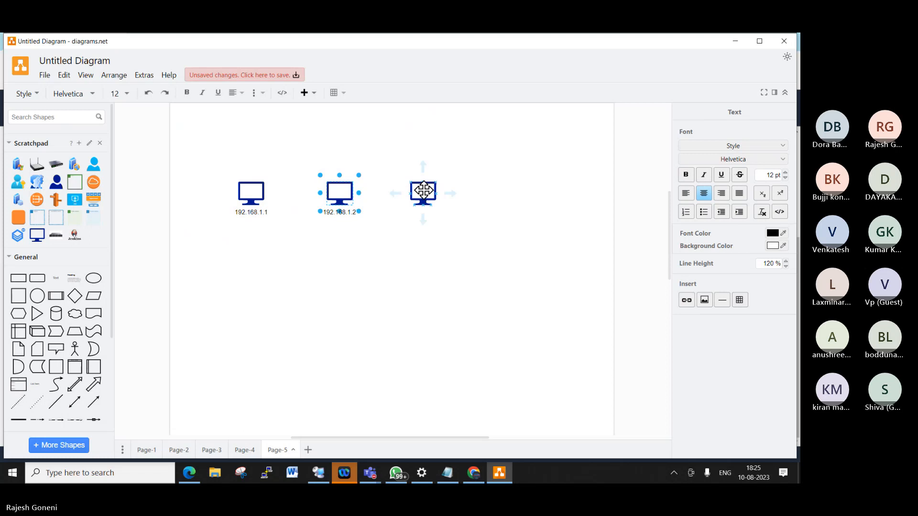
double_click(423, 190)
text(192.1)
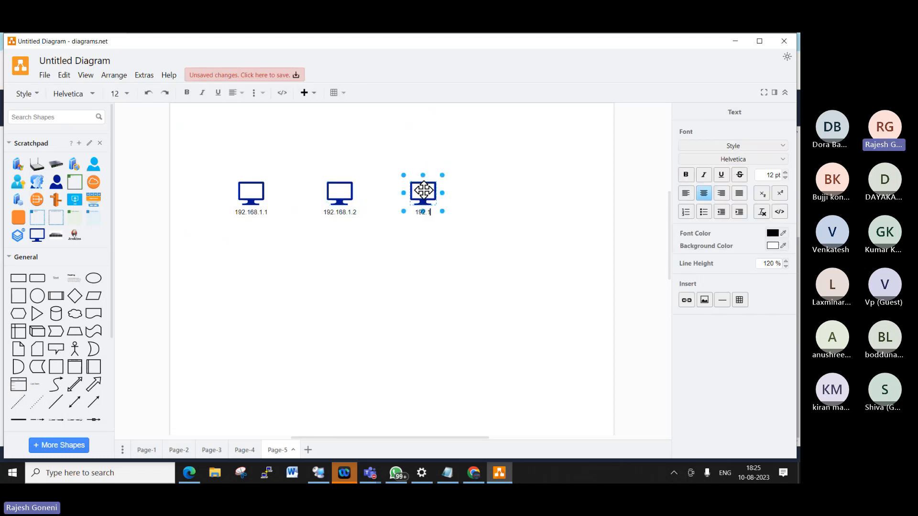
text(68.1.3)
click(447, 223)
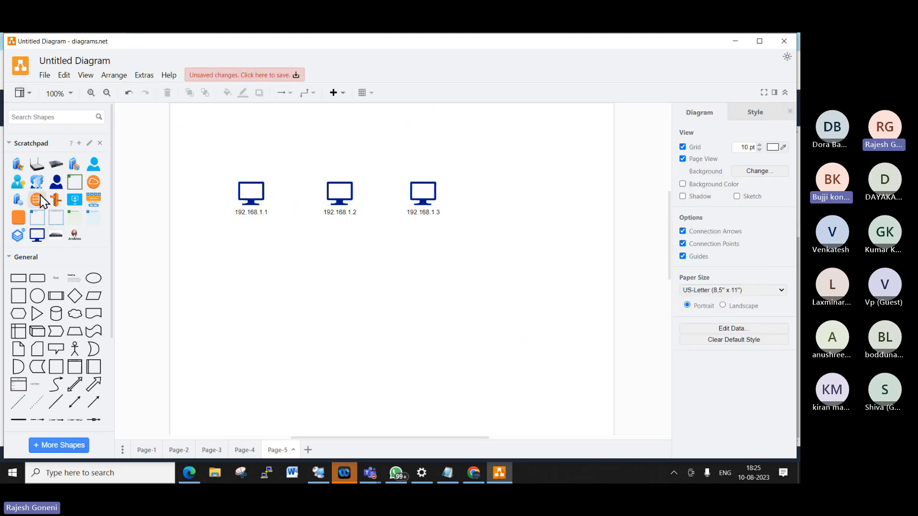
- Place a network switch below 192.168.1.2 and connect all three monitors to it
click(55, 169)
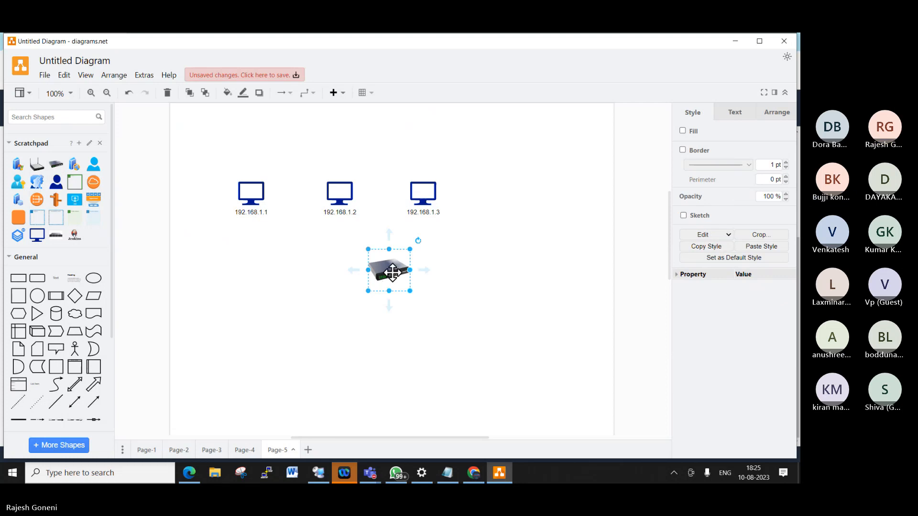
drag(392, 272, 347, 300)
click(250, 199)
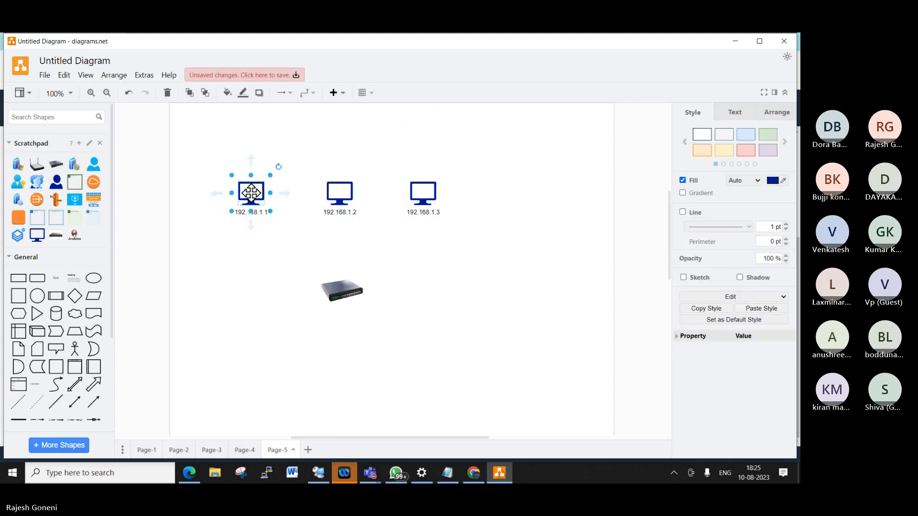
drag(255, 225, 323, 282)
click(343, 193)
drag(340, 222, 337, 273)
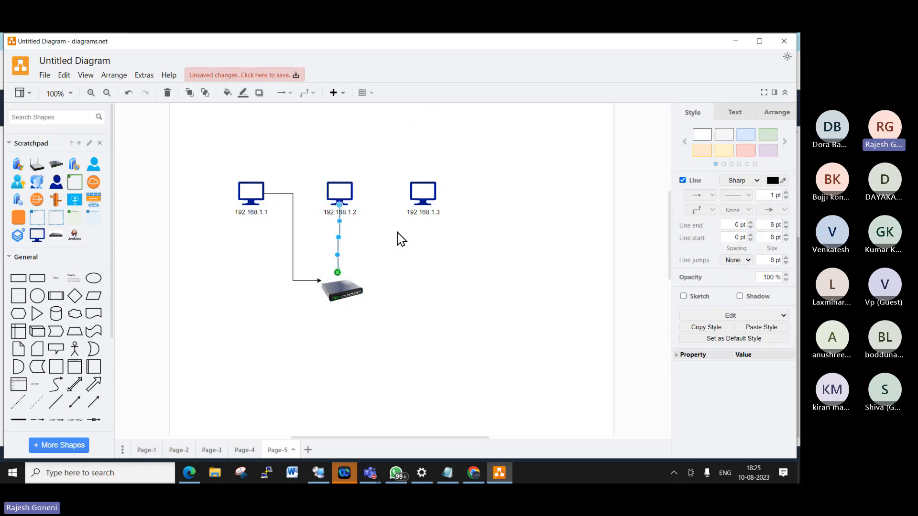
click(421, 195)
drag(420, 231, 362, 290)
click(427, 292)
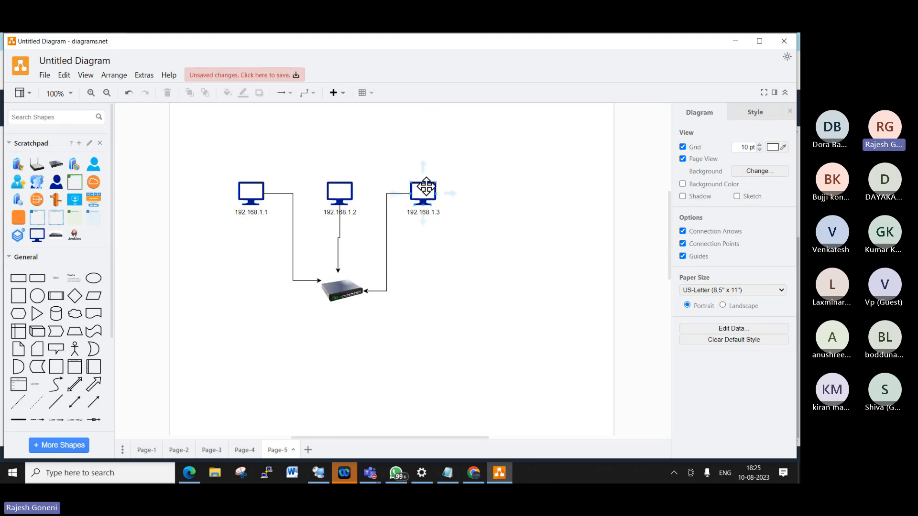
- Add callout shapes positioned above the 192.168.1.3 monitor
click(60, 350)
drag(407, 258, 427, 186)
drag(414, 154, 453, 204)
- Align the two callouts and type 'Public network' in the left and 'Private' in the right
drag(488, 156, 480, 166)
double_click(401, 157)
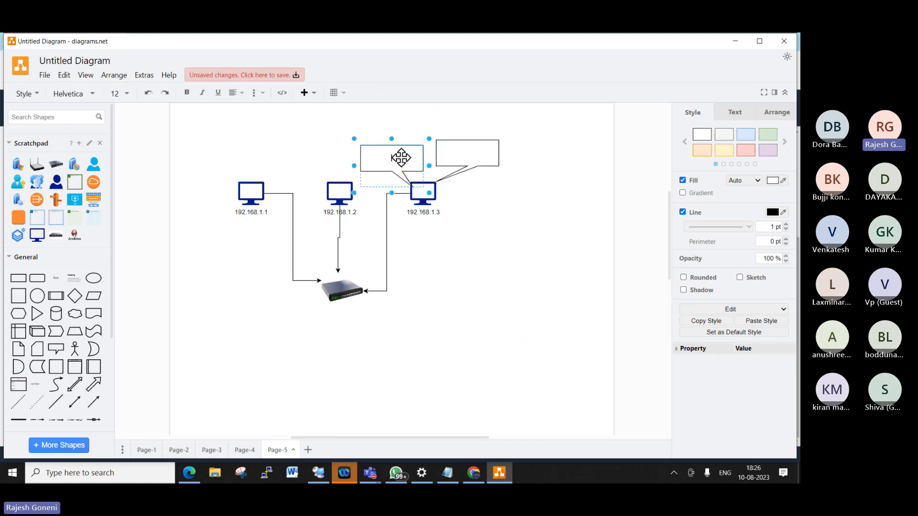
text(P)
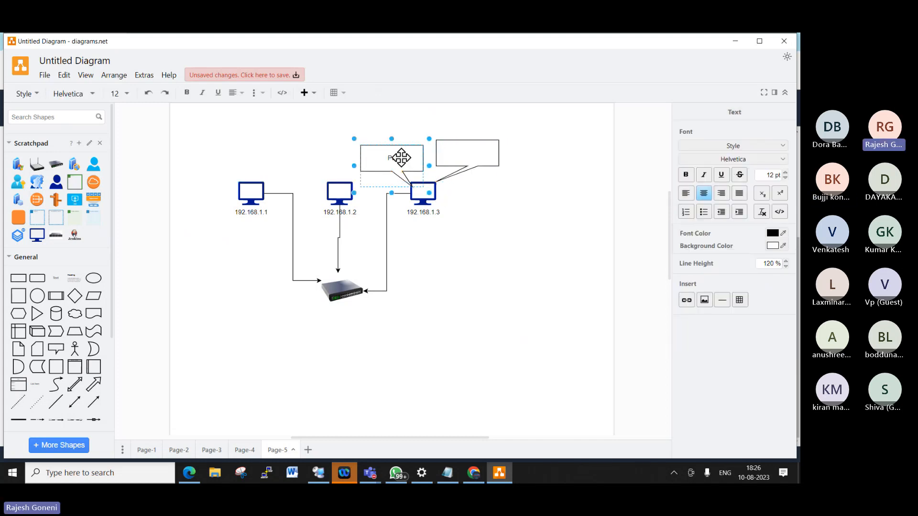
text(ublic)
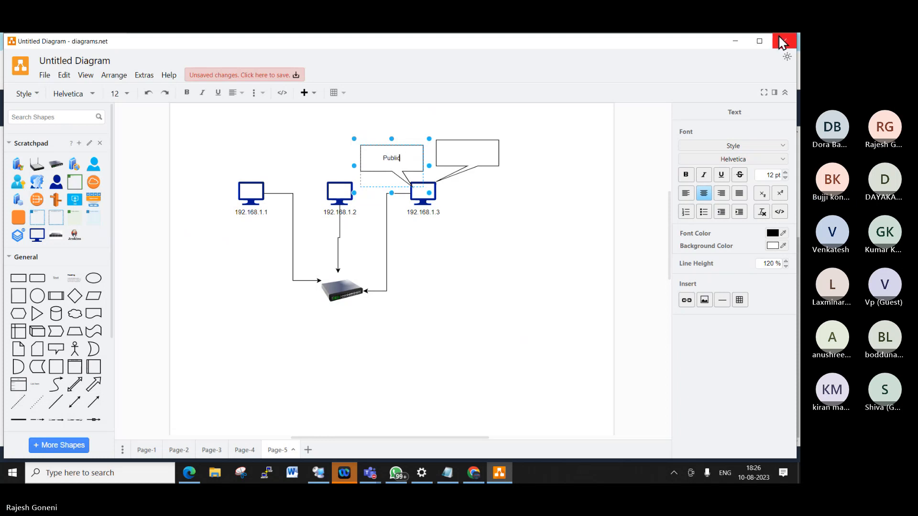
text( network)
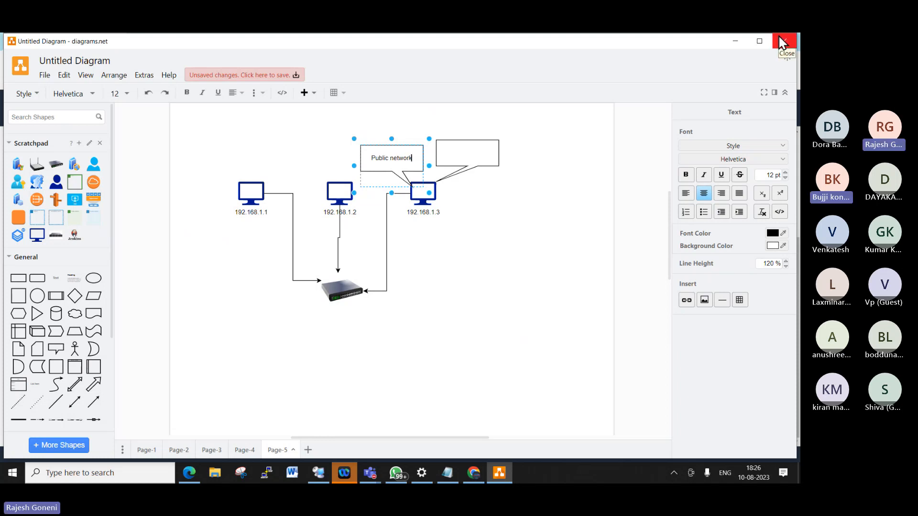
double_click(467, 148)
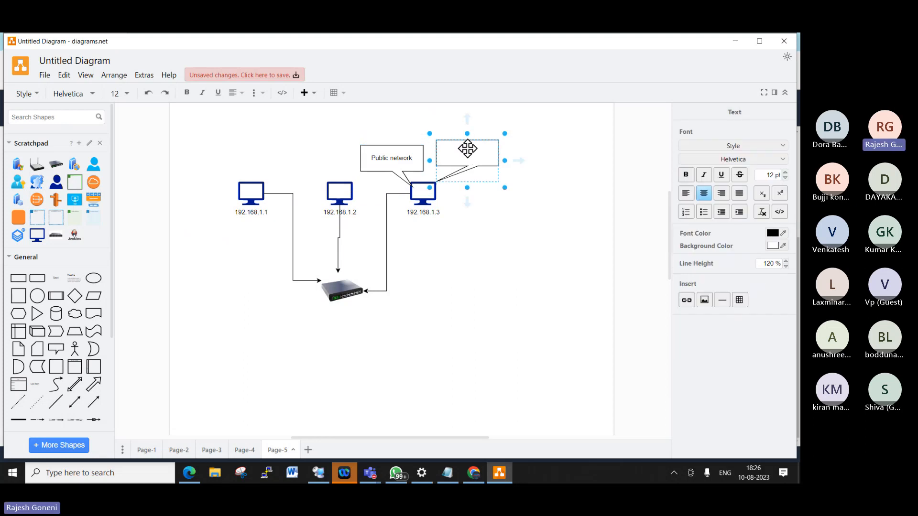
text(P)
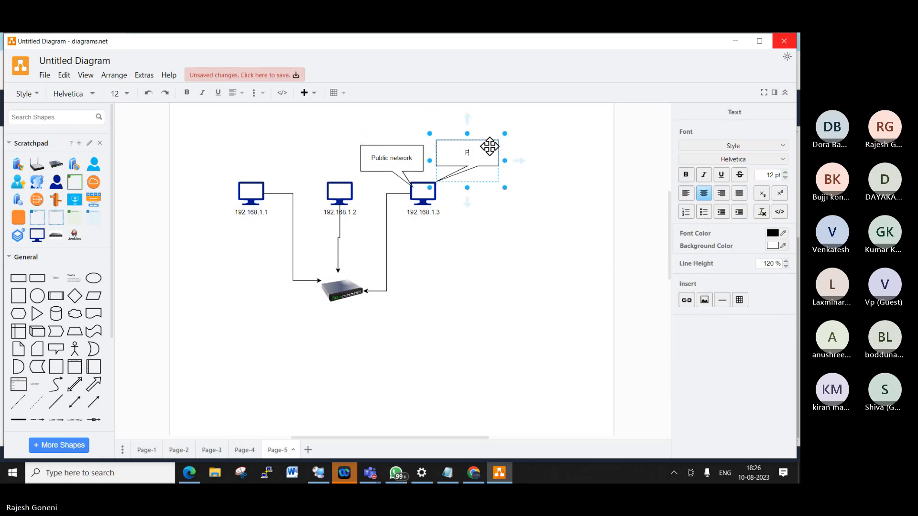
text(rivate)
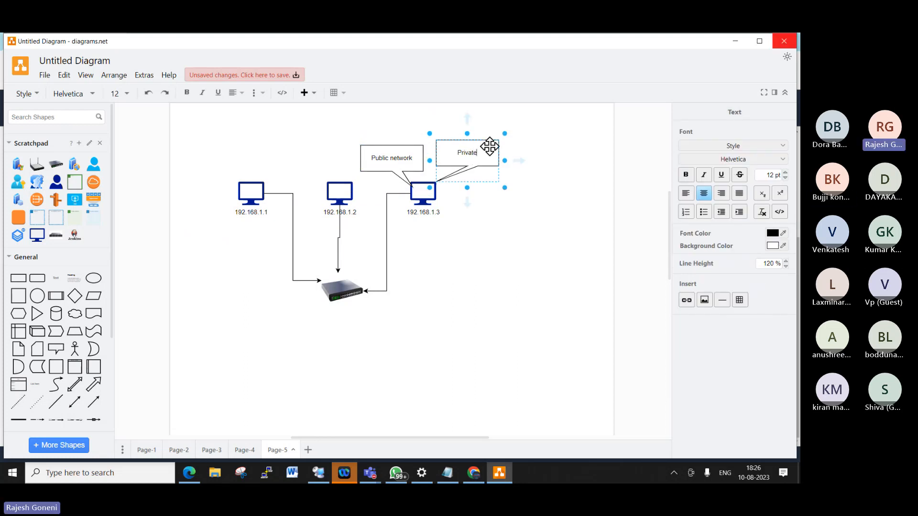
click(543, 316)
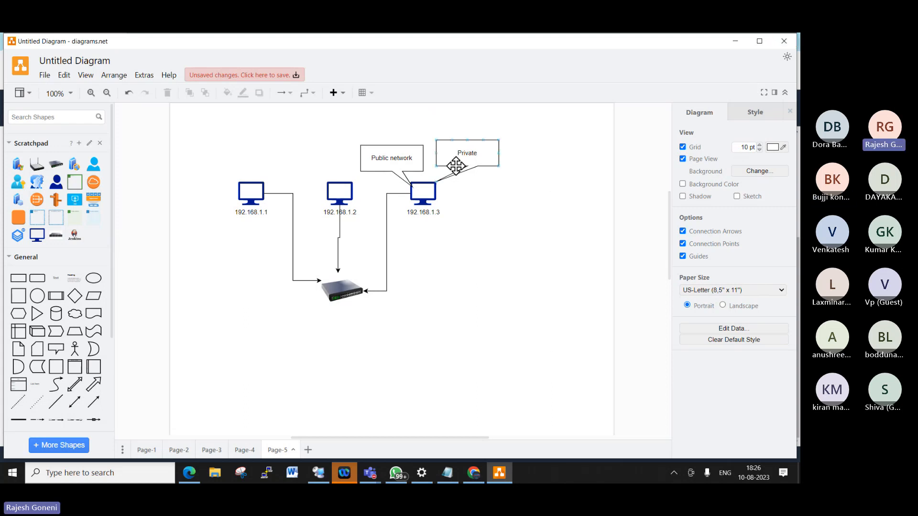
mouse_move(429, 194)
click(444, 146)
click(376, 160)
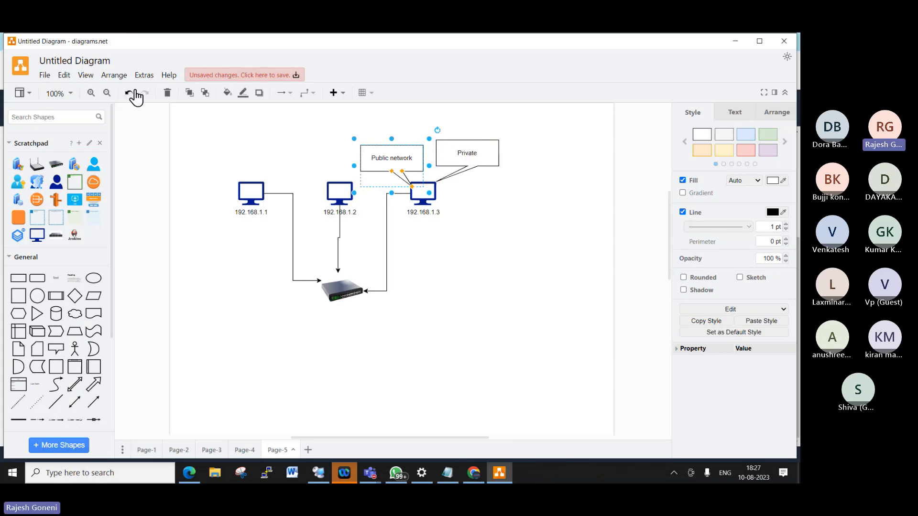
- Add a person shape at the diagram's lower right labelled Firewall
click(93, 168)
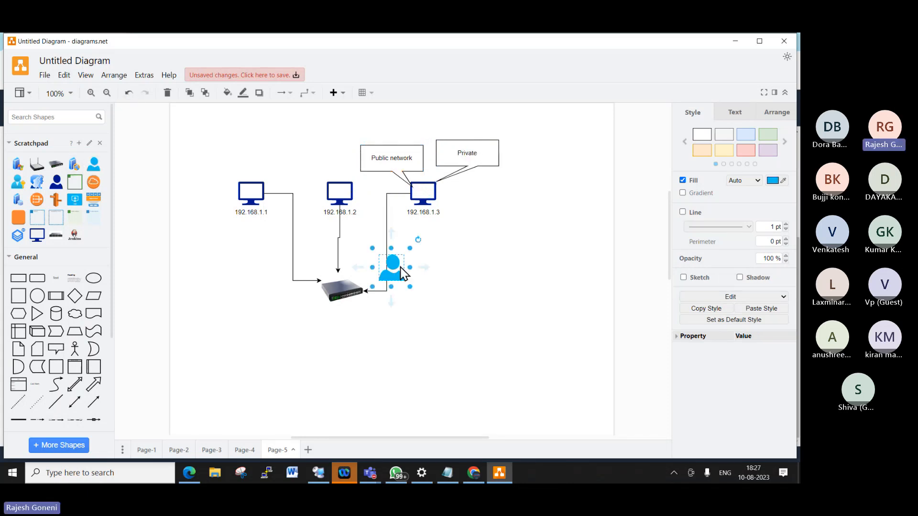
drag(390, 265, 579, 324)
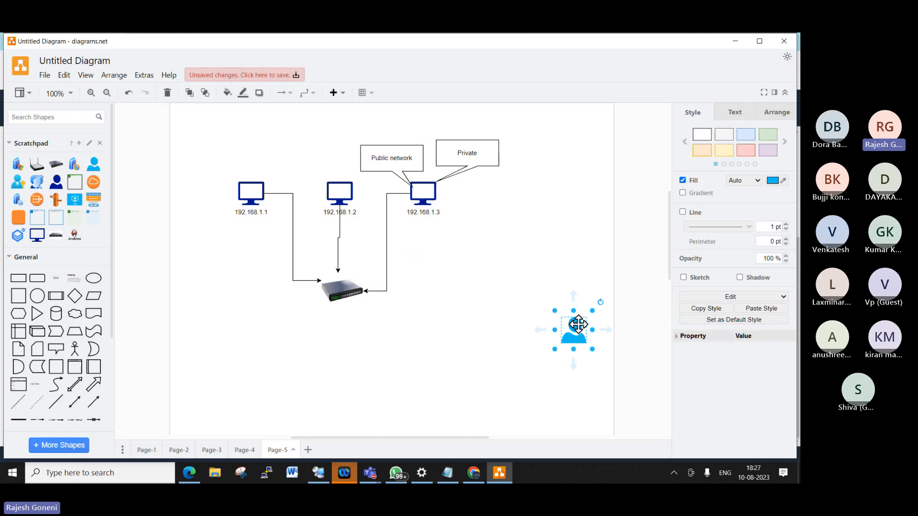
double_click(578, 324)
text(P)
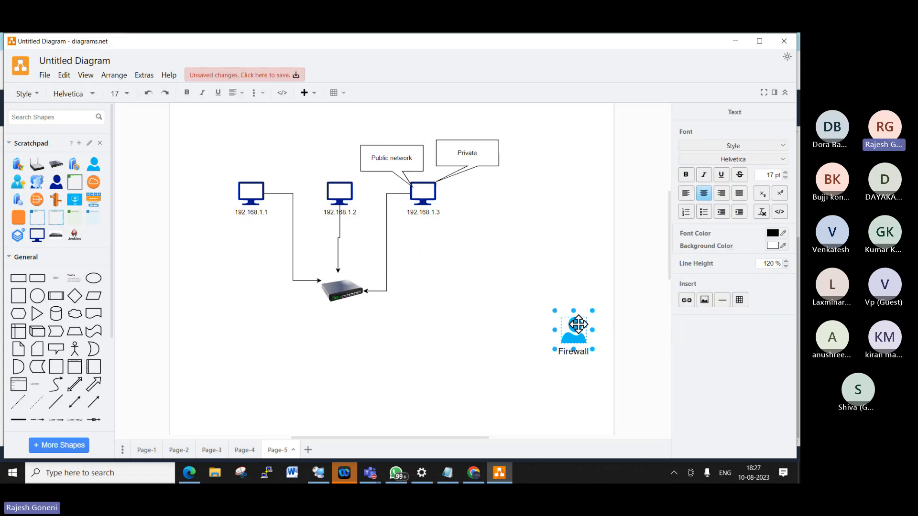
click(551, 410)
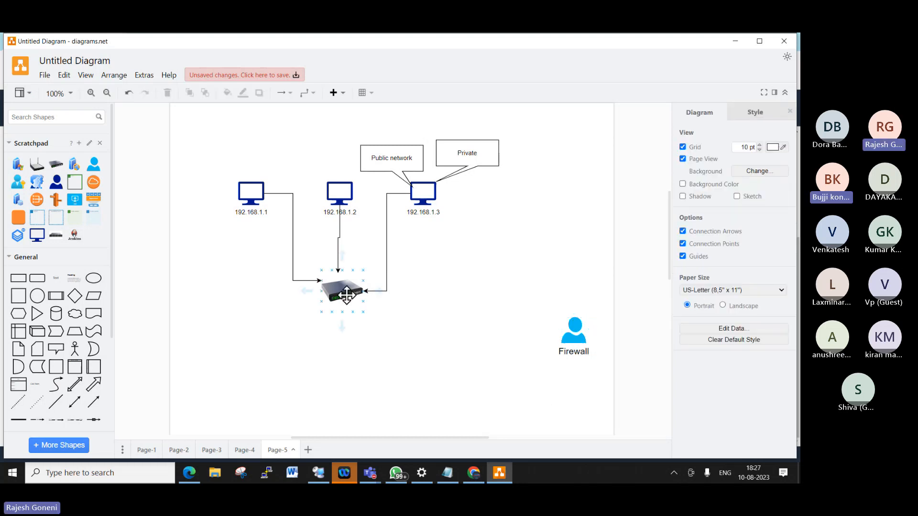
- Search shapes for 'firewall' and place Firewall 1 below the switch
click(40, 116)
text(firewa)
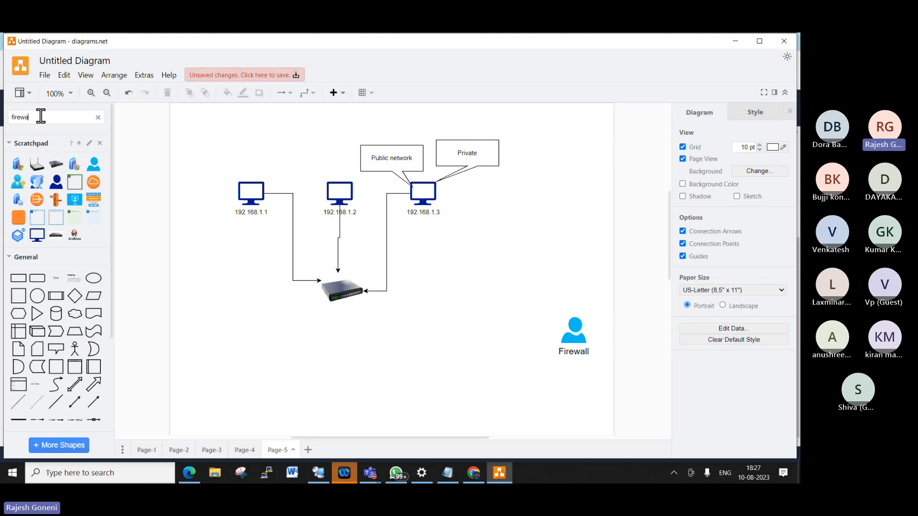
text(ll)
key(Return)
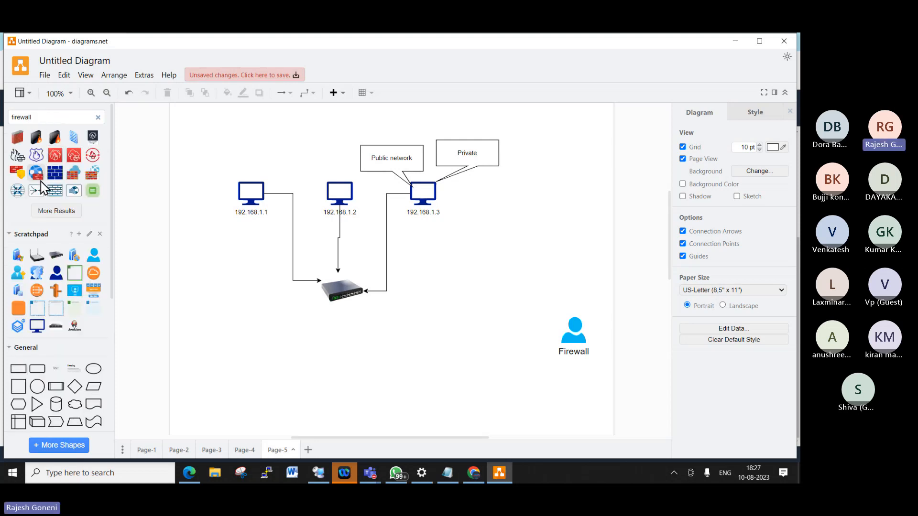
click(27, 143)
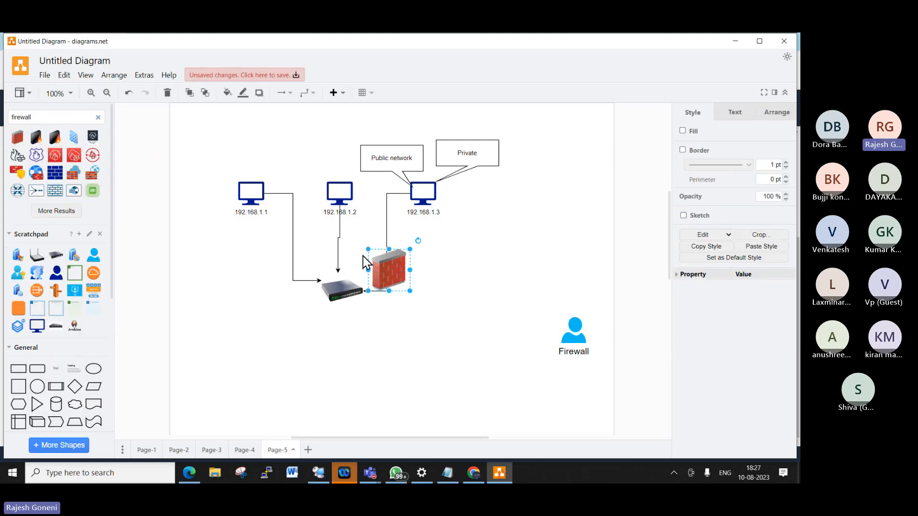
drag(379, 268, 337, 374)
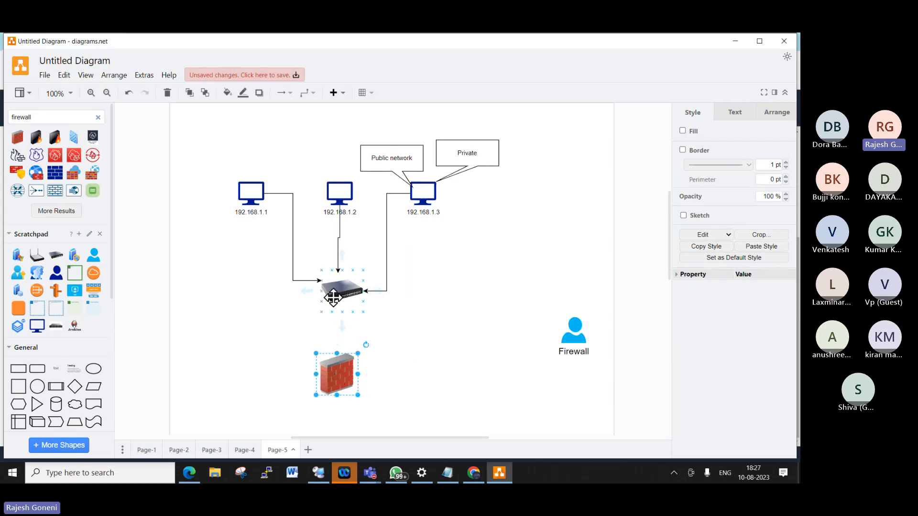
- Connect the switch to the firewall and draw a line running right from it
click(340, 291)
click(343, 329)
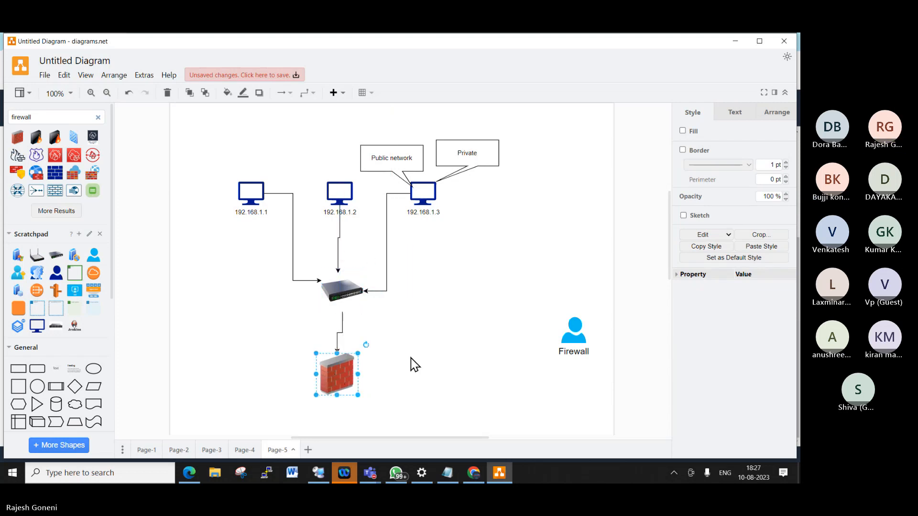
click(407, 368)
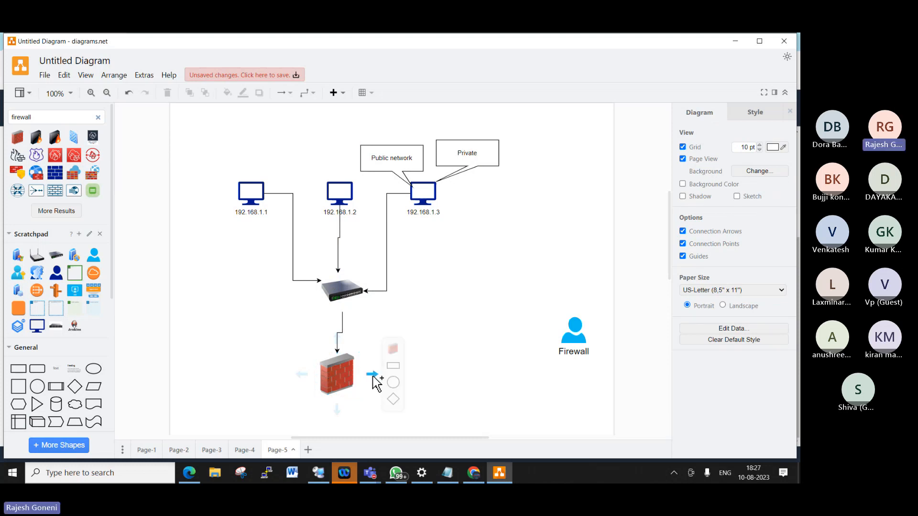
drag(375, 380, 509, 286)
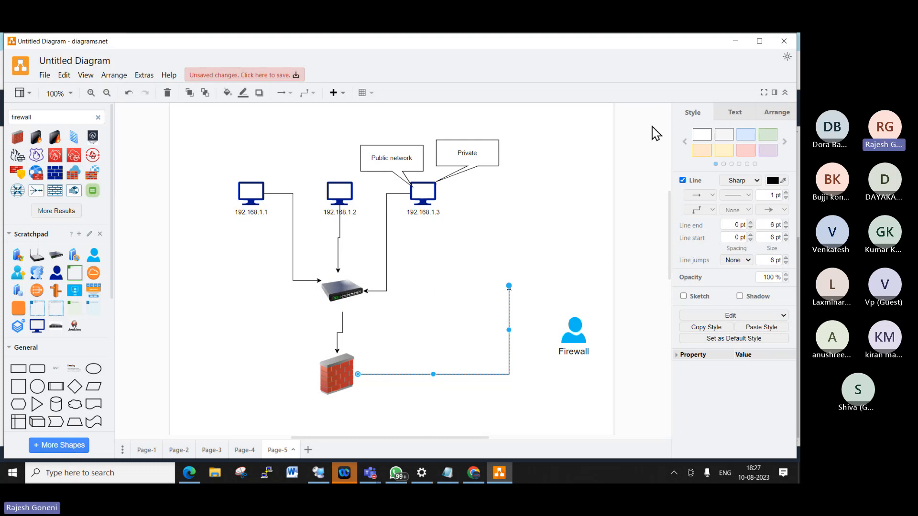
click(736, 44)
- Go through the EC2 dashboard to Security Groups under Network & Security
scroll(539, 287, up, 3)
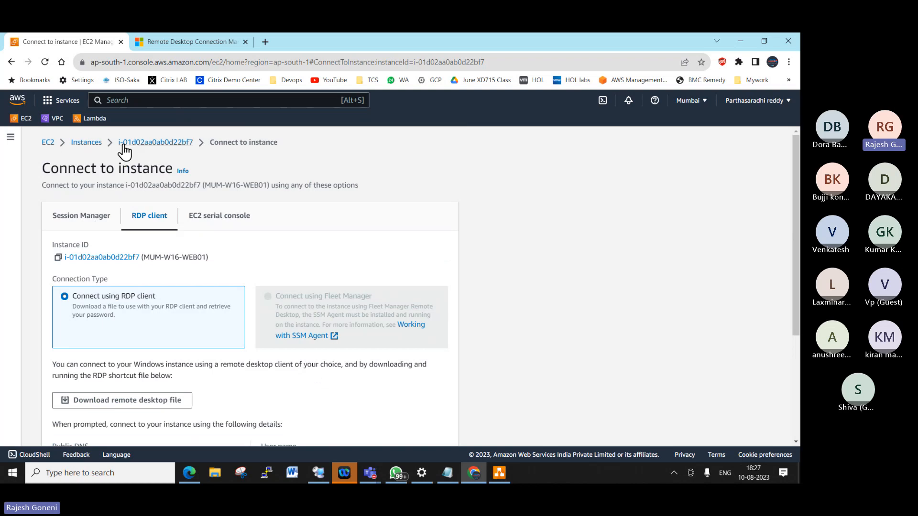
click(48, 142)
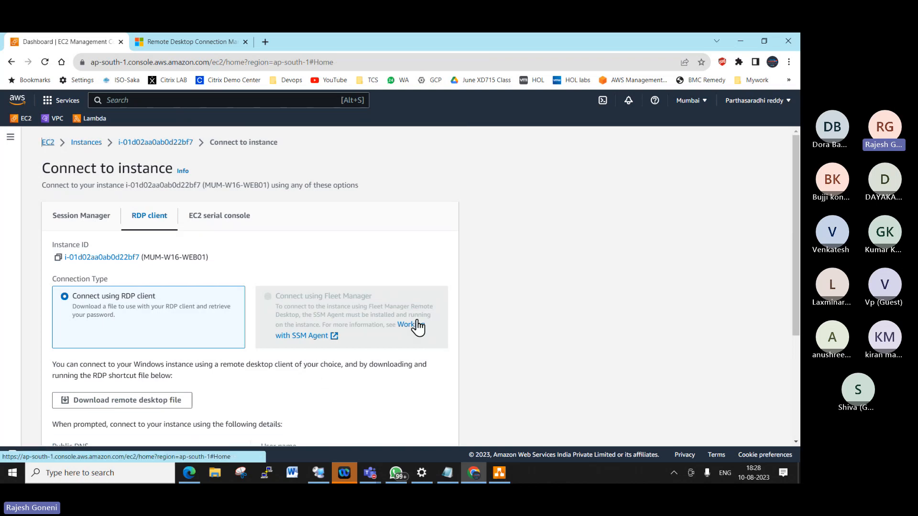
drag(121, 275, 137, 402)
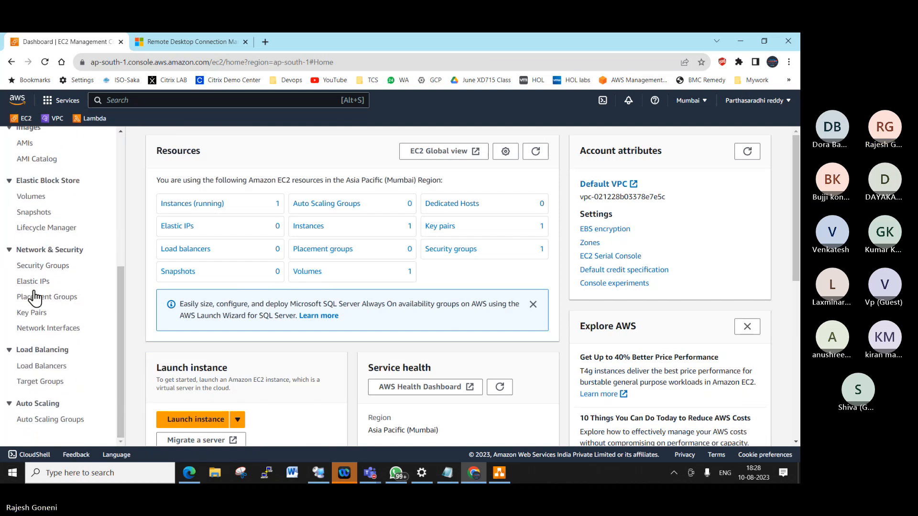
click(47, 266)
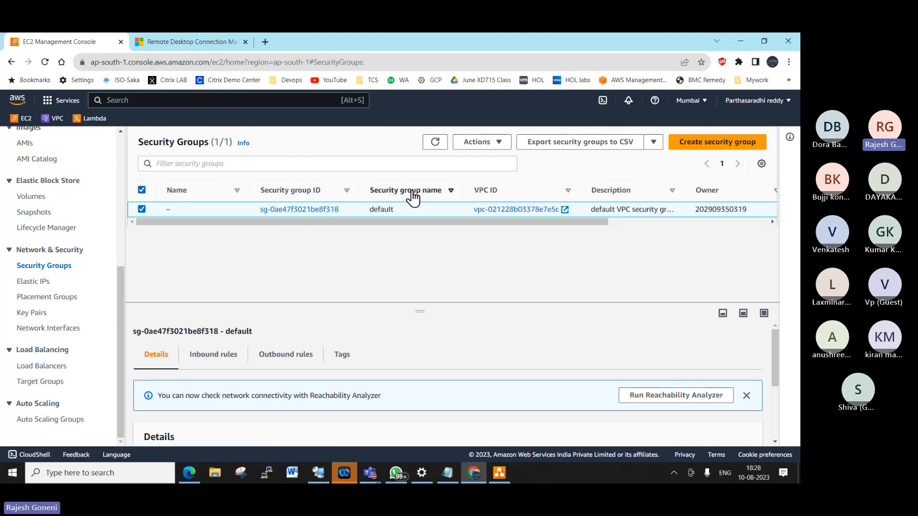
- Review the default security group's inbound and outbound rules, then bring diagrams.net forward
click(213, 354)
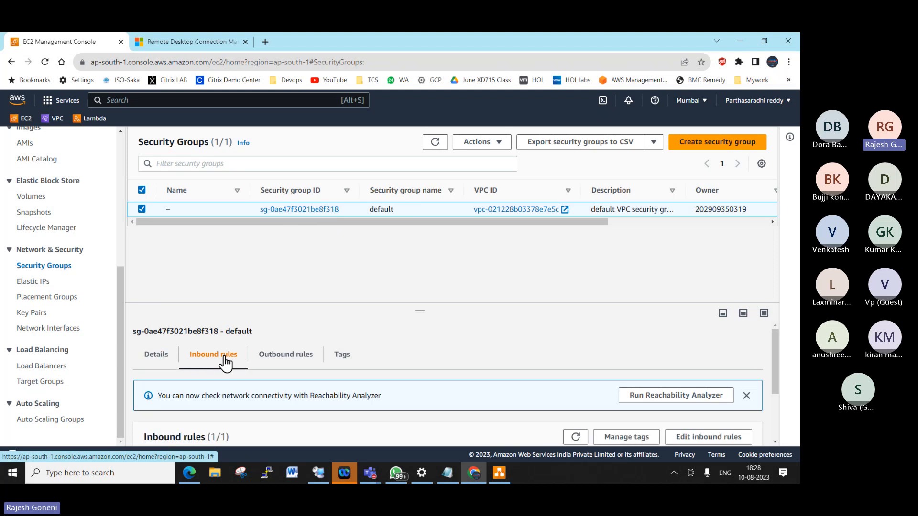
click(286, 355)
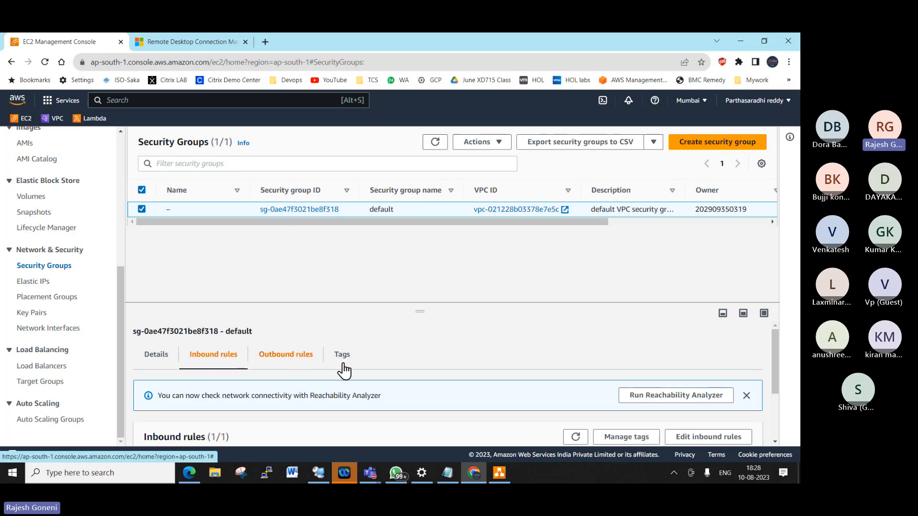
click(210, 356)
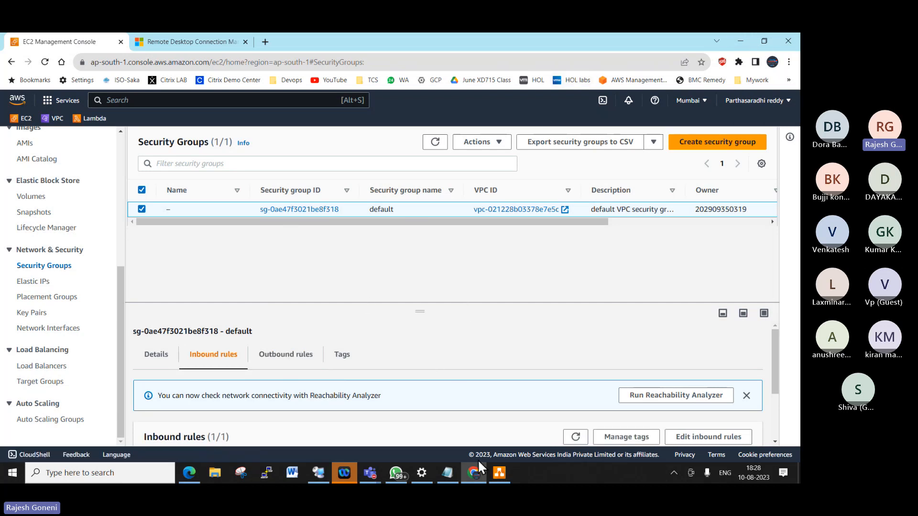
click(498, 476)
right_click(498, 477)
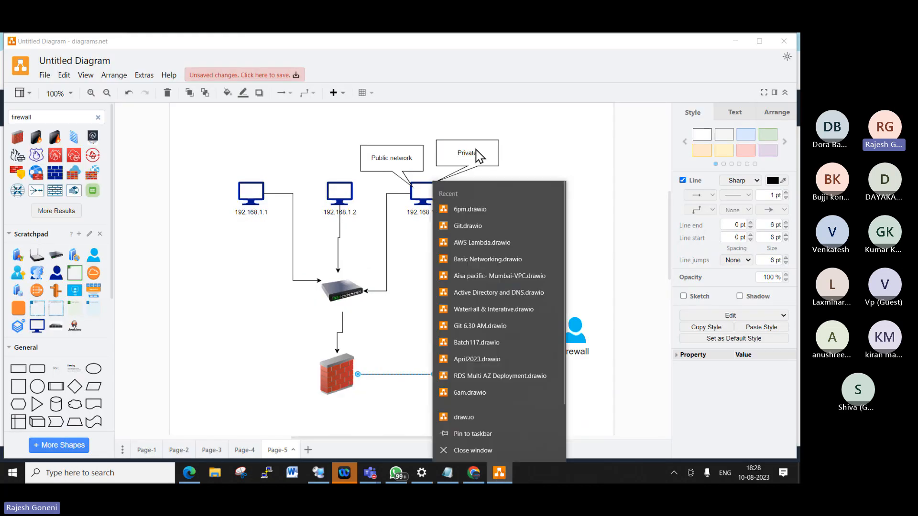
- Close the diagrams.net recent-files list and return to the EC2 Management Console window
click(589, 142)
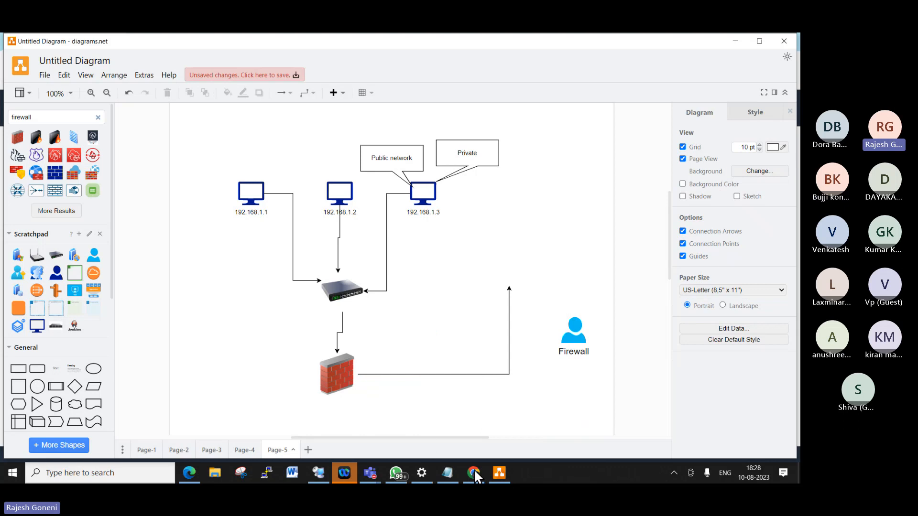
mouse_move(474, 482)
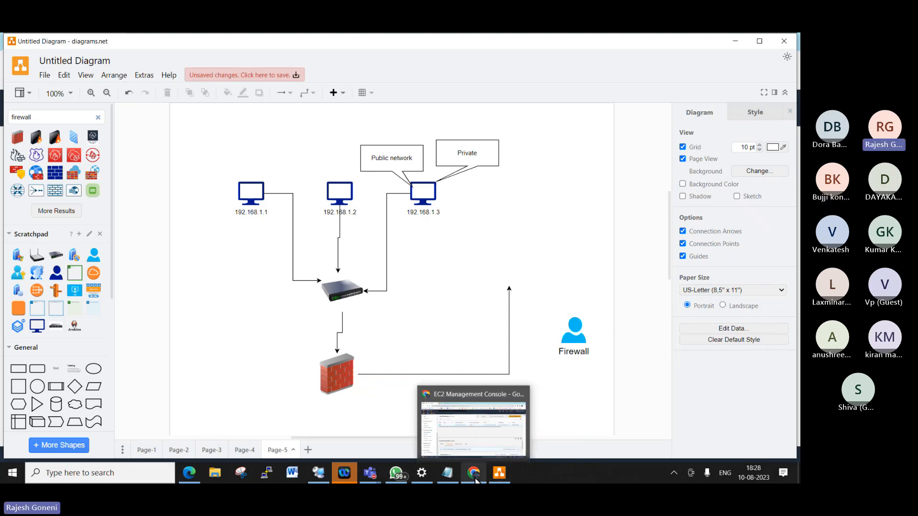
click(495, 443)
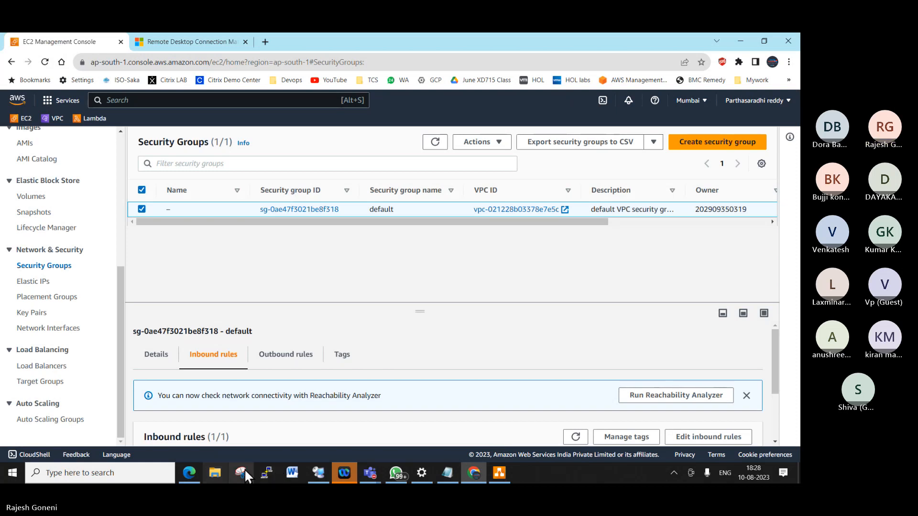
- Confirm the remote server's firewall off for private and public networks and close Windows Firewall
click(317, 468)
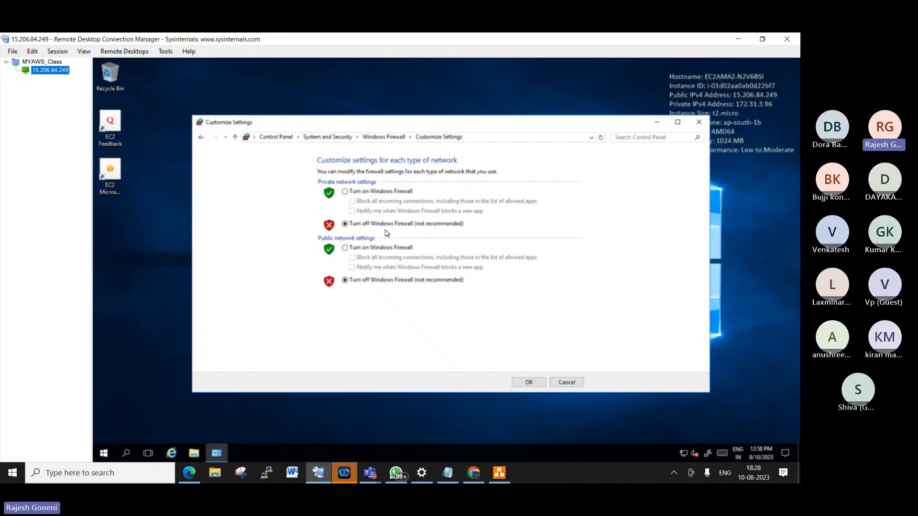
click(536, 380)
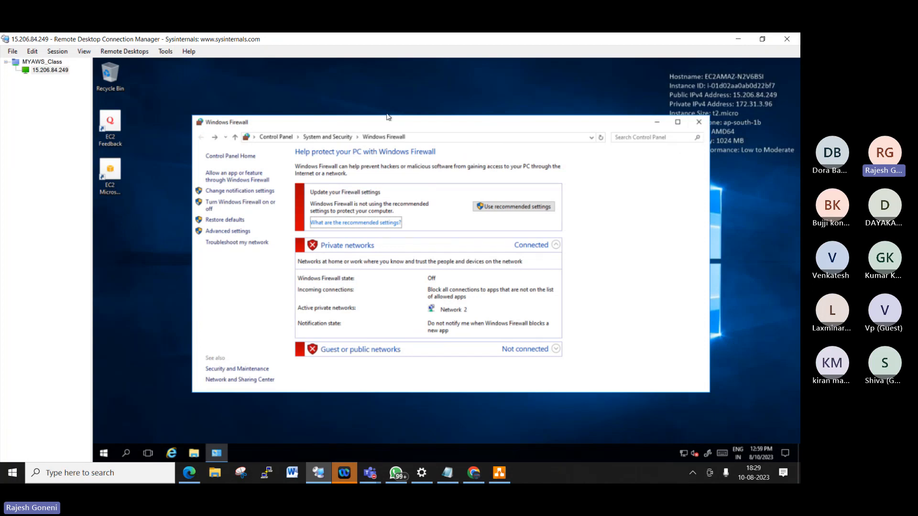
click(696, 123)
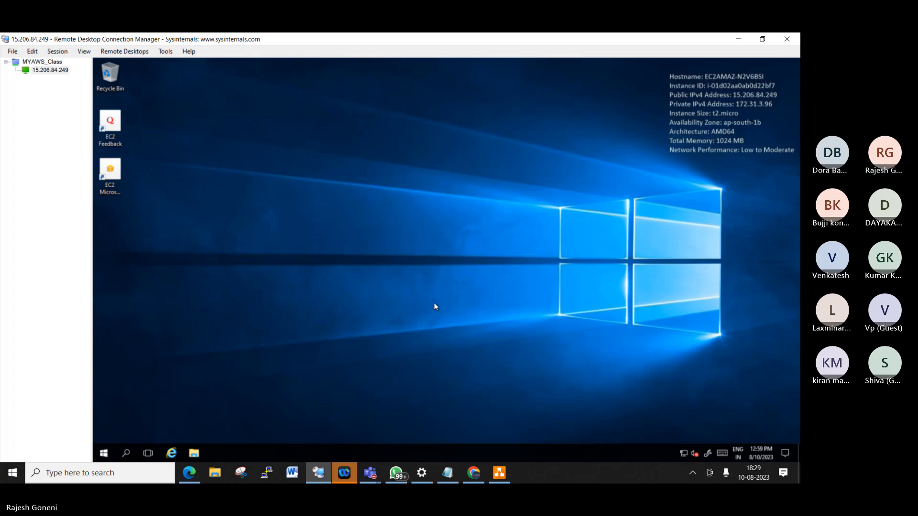
- Open the remote server's computer name Change dialog from This PC Properties, then switch to Chrome
click(193, 453)
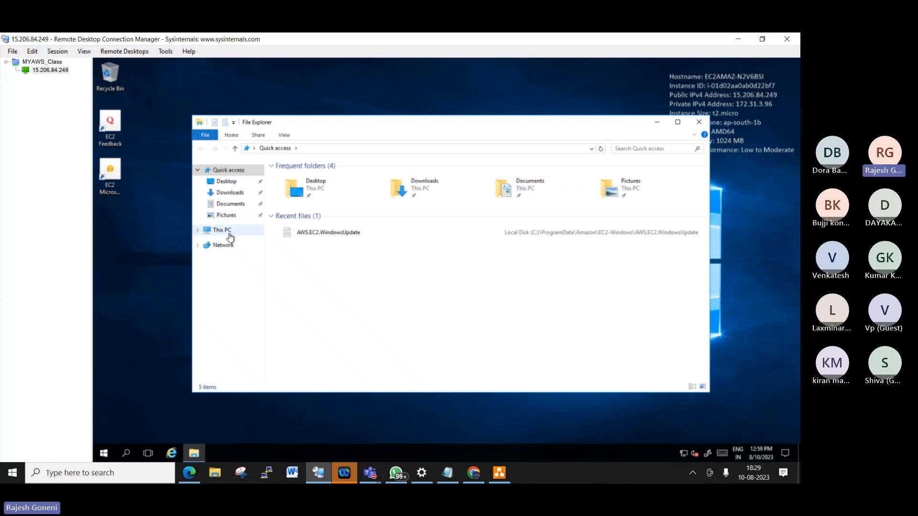
right_click(231, 238)
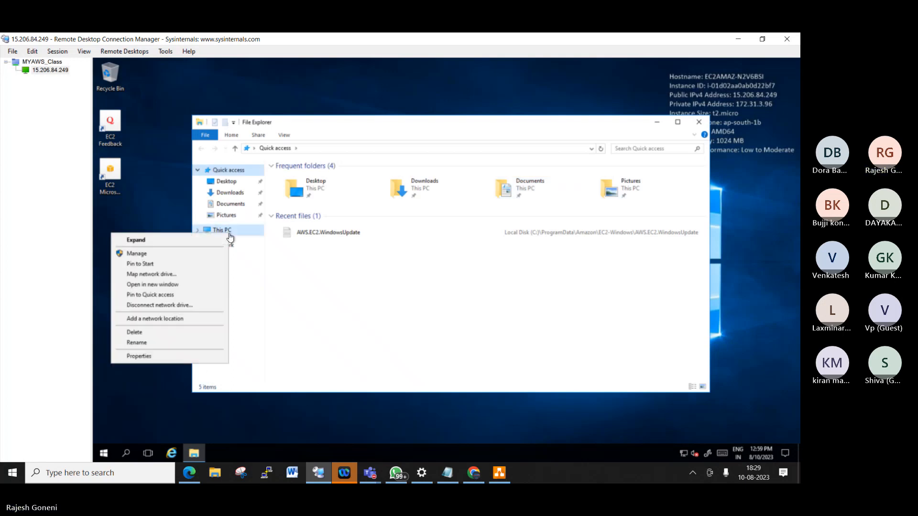
click(192, 356)
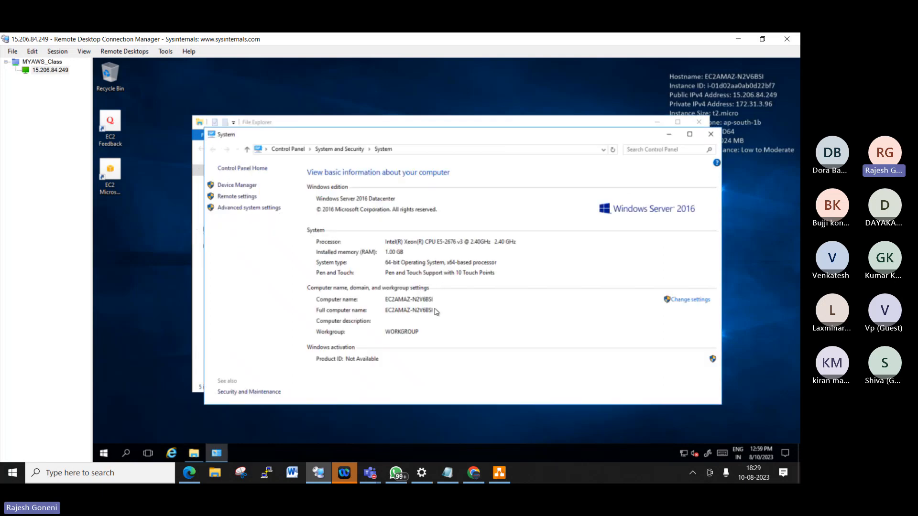
click(694, 301)
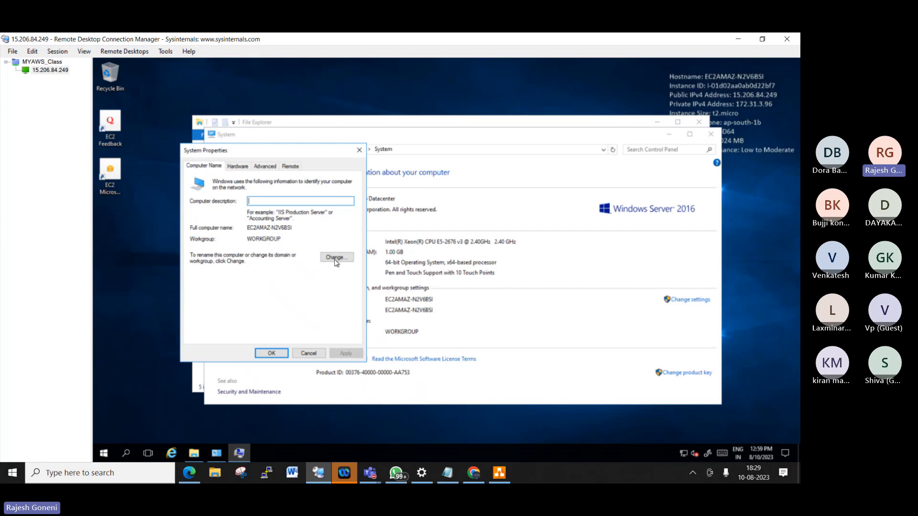
click(336, 259)
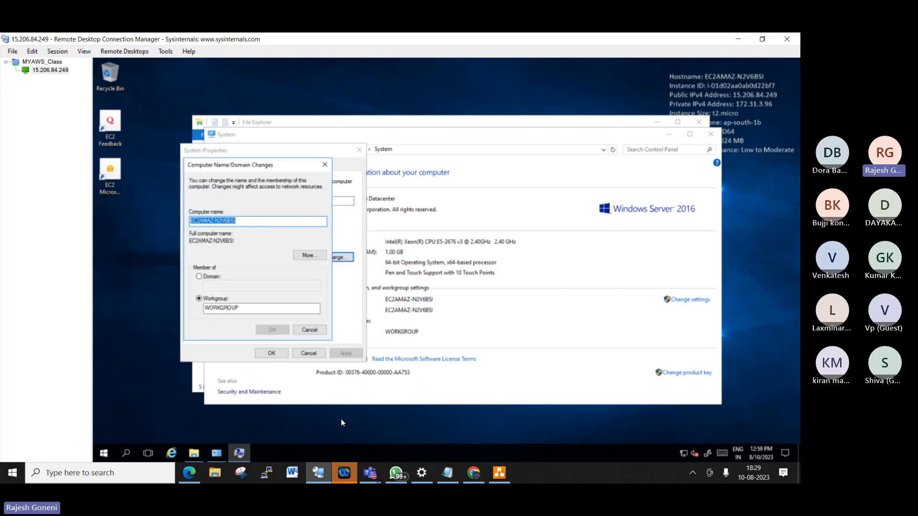
click(473, 473)
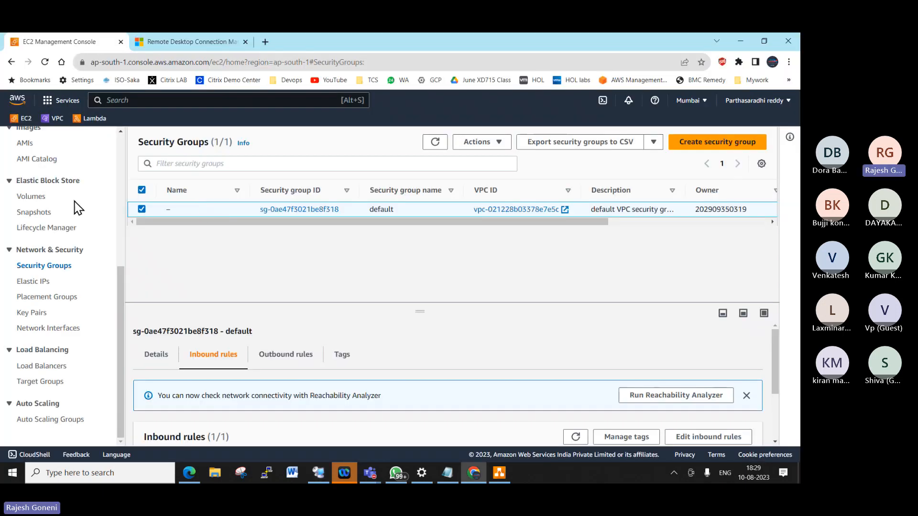
- Show the EC2 Instances list with MUM-W16-WEB01 running, then return to RDCMan
scroll(86, 198, up, 5)
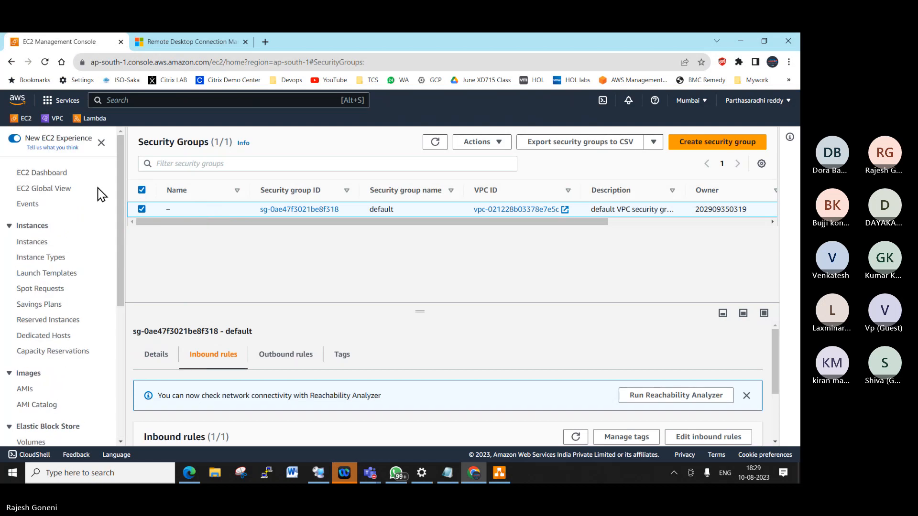
click(38, 242)
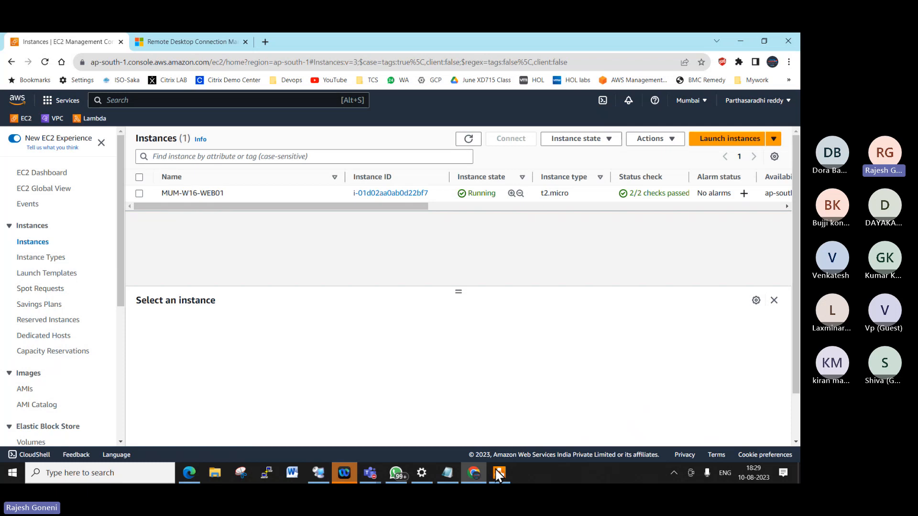
mouse_move(498, 473)
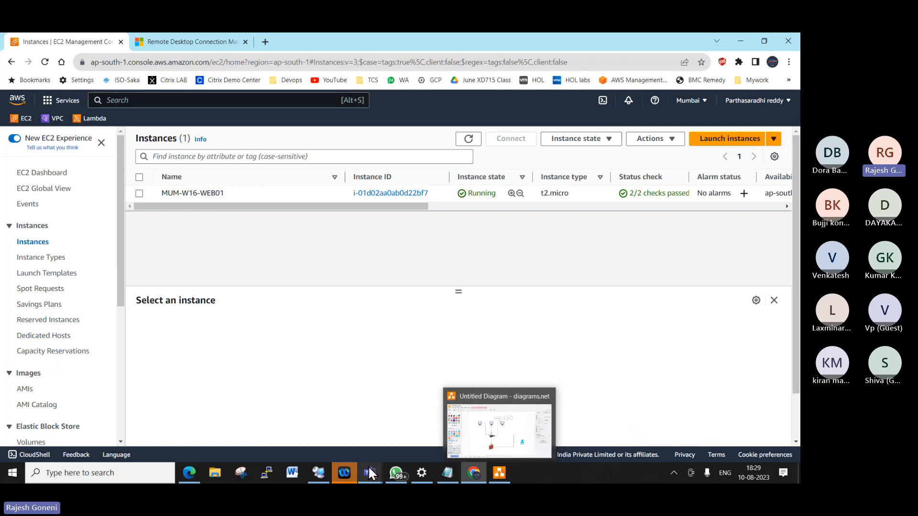
click(310, 471)
key(BackSpace)
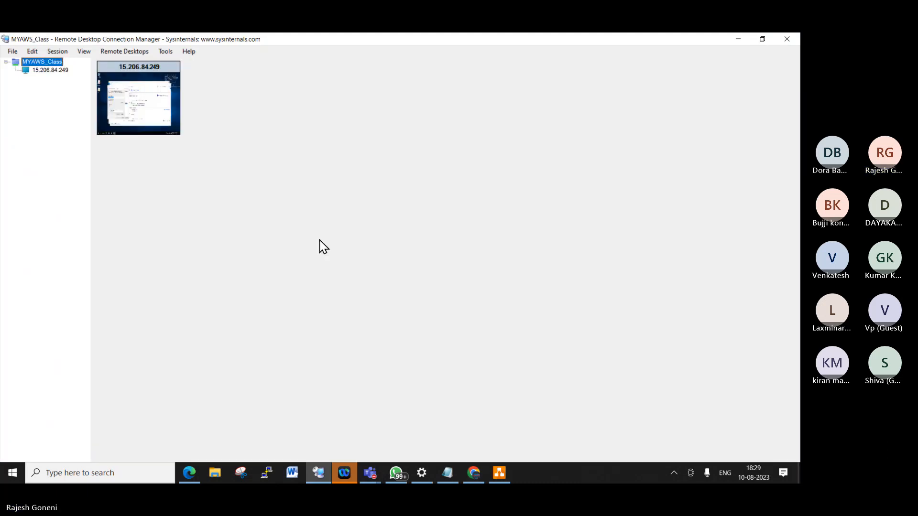
- Change the 15.206.84.249 server's computer name to MUM-W16-WEB01 and restart it now
click(64, 70)
click(249, 222)
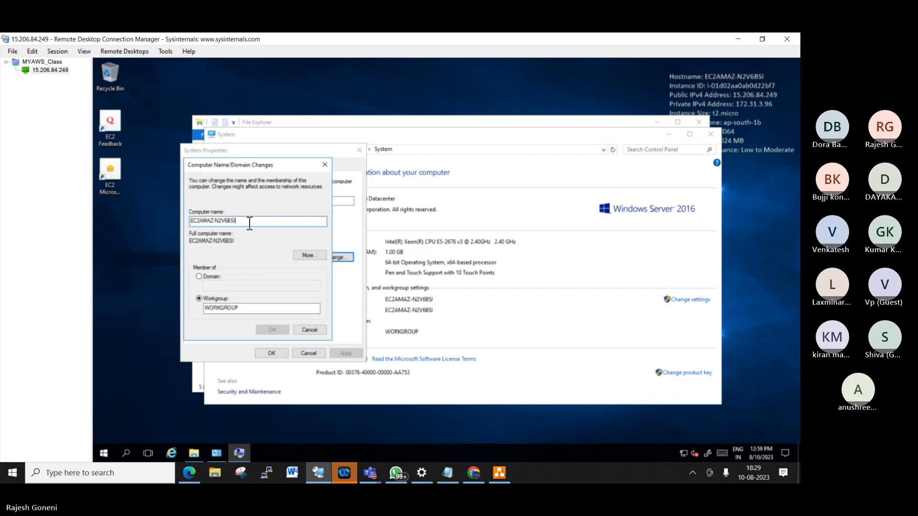
key(BackSpace)
key(BackSpace)
key(BackSpace)
key(BackSpace)
key(BackSpace)
key(BackSpace)
key(BackSpace)
key(BackSpace)
key(BackSpace)
key(BackSpace)
key(BackSpace)
key(BackSpace)
key(BackSpace)
key(BackSpace)
key(BackSpace)
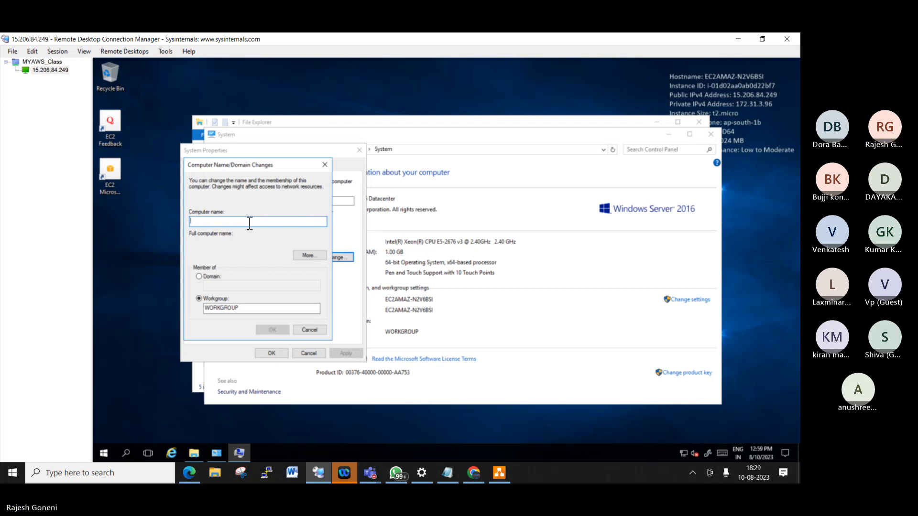
text(MUM)
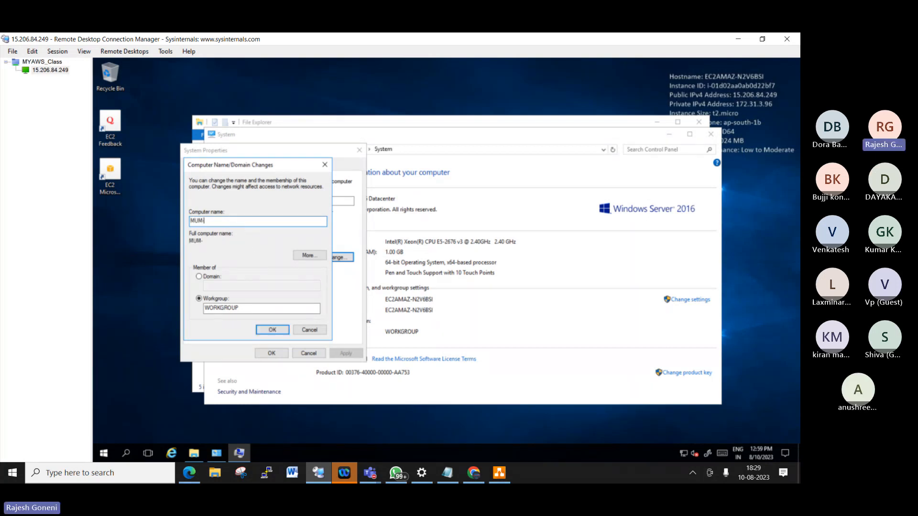
text(-W16-WEB01)
click(271, 330)
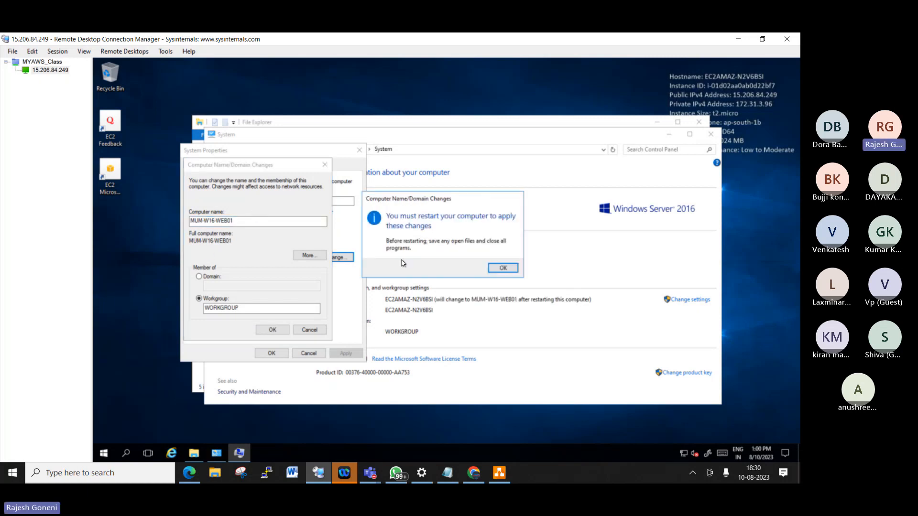
click(499, 267)
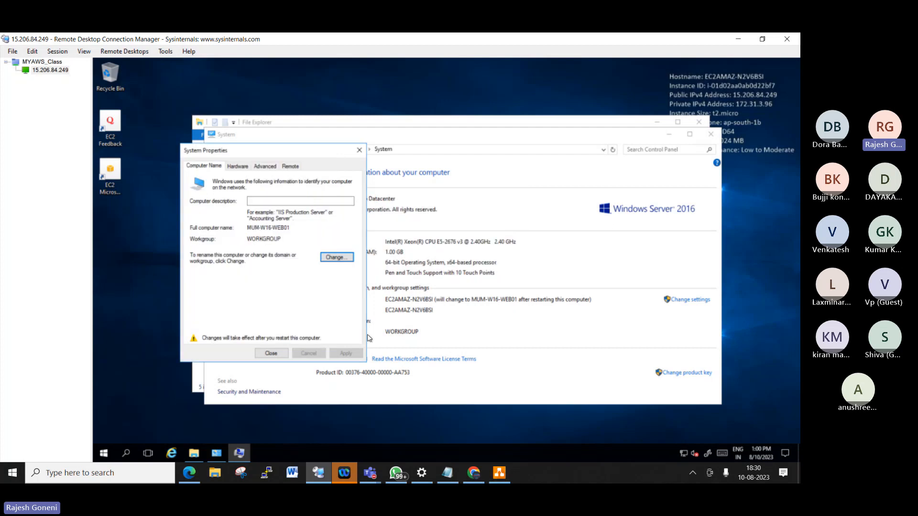
click(271, 356)
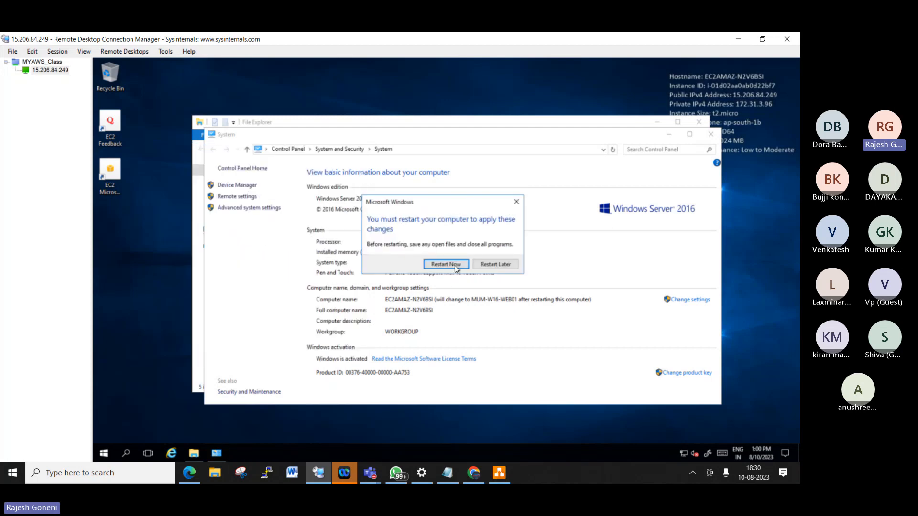
click(454, 265)
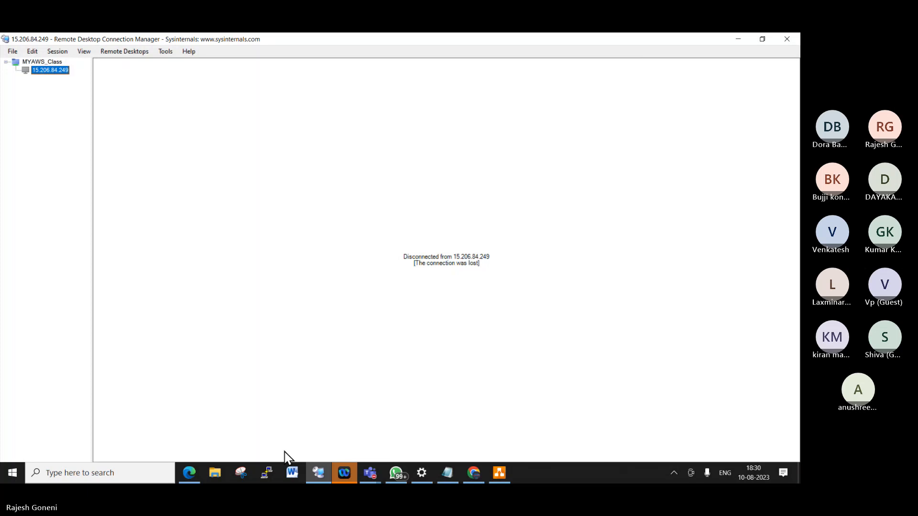
- Switch to Chrome and reload the EC2 Instances list
click(474, 472)
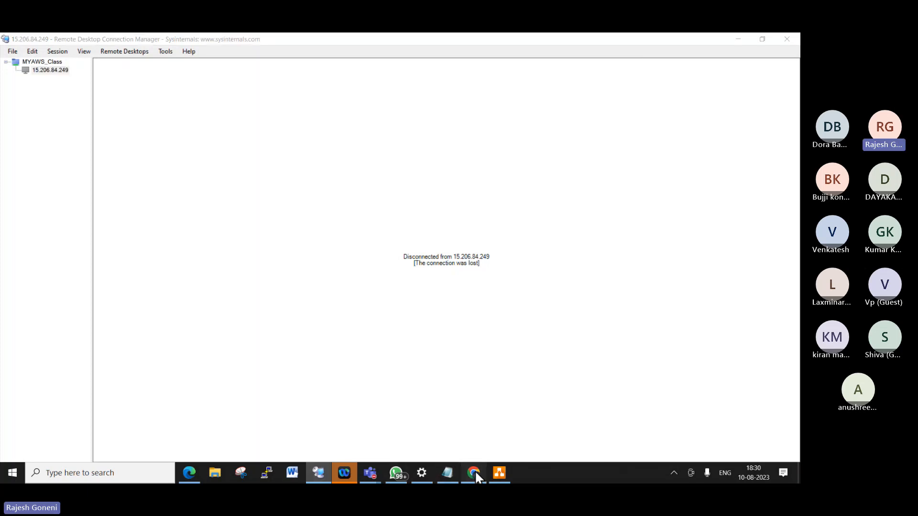
click(469, 139)
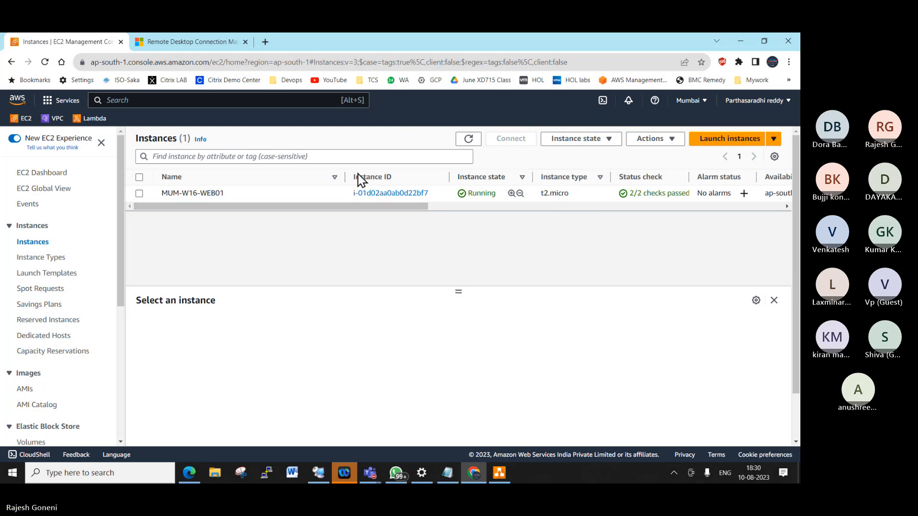
- Narrow the Name column and refresh until MUM-W16-WEB01 shows 2/2 checks passed, then switch to RDCMan
drag(345, 176, 233, 174)
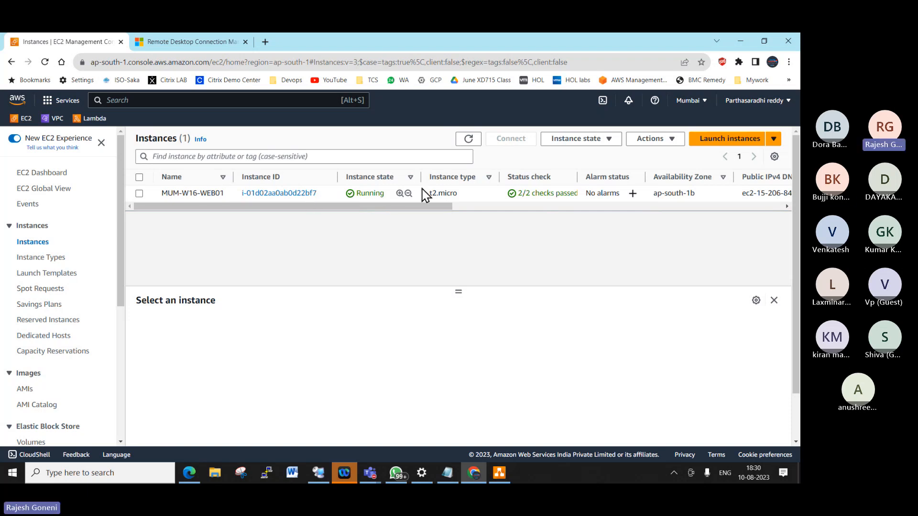
click(468, 139)
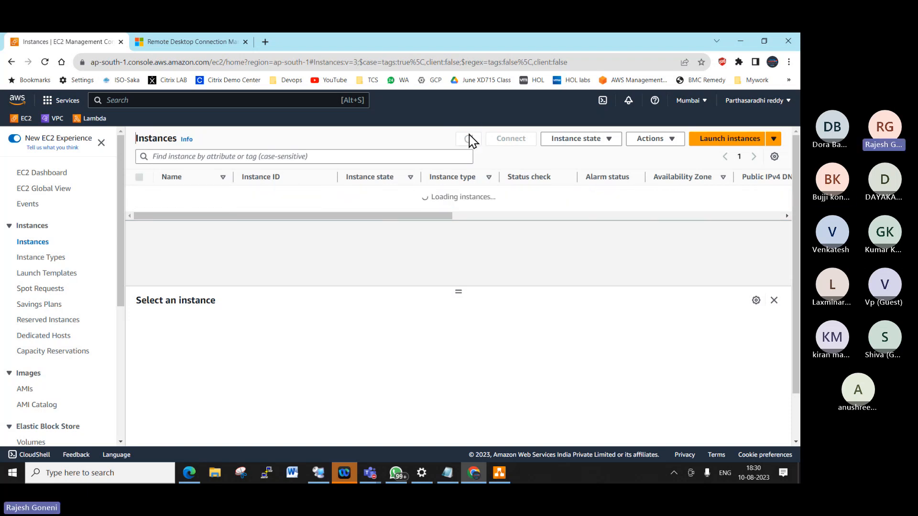
click(469, 143)
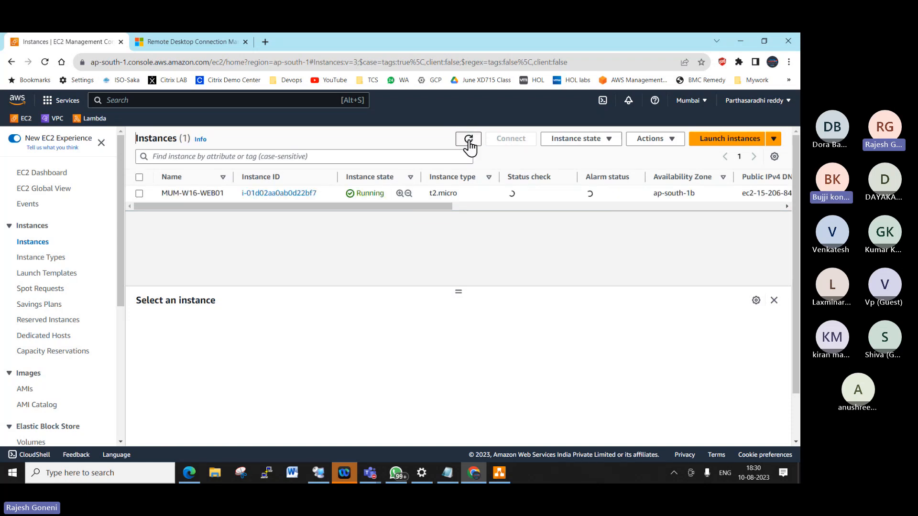
click(469, 143)
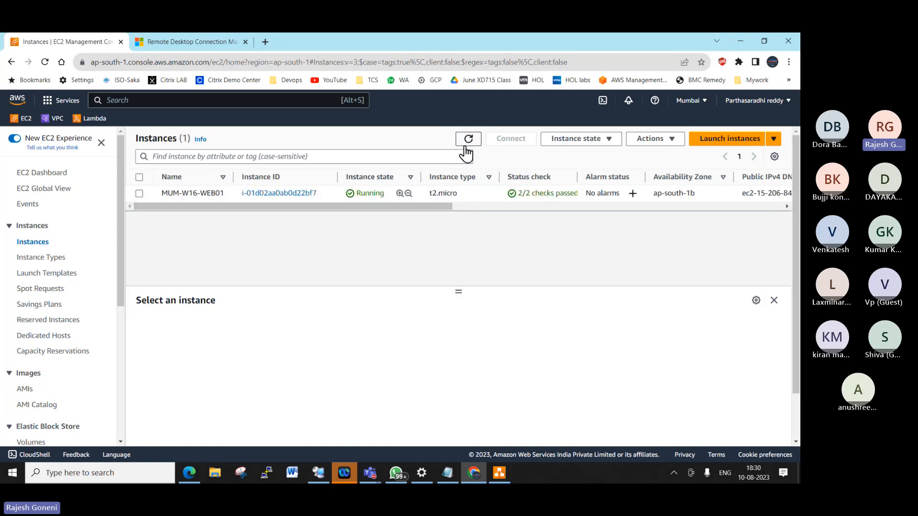
click(466, 145)
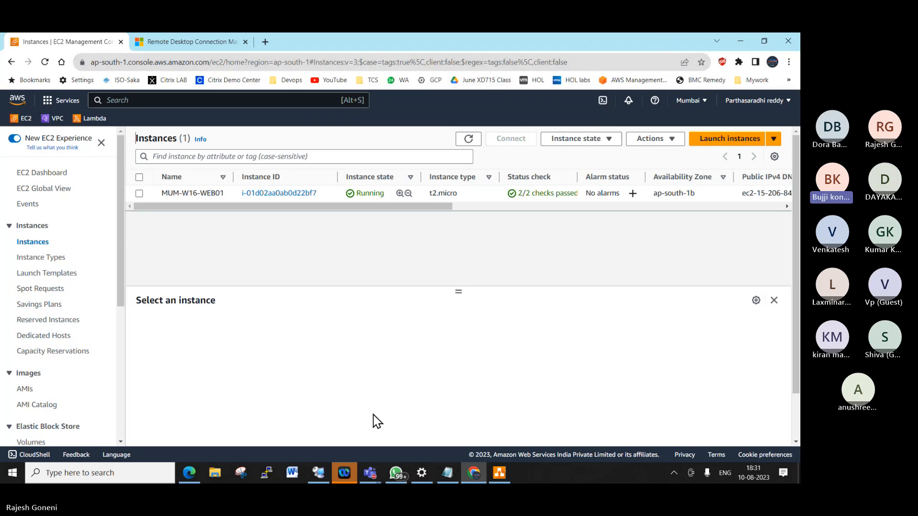
click(469, 138)
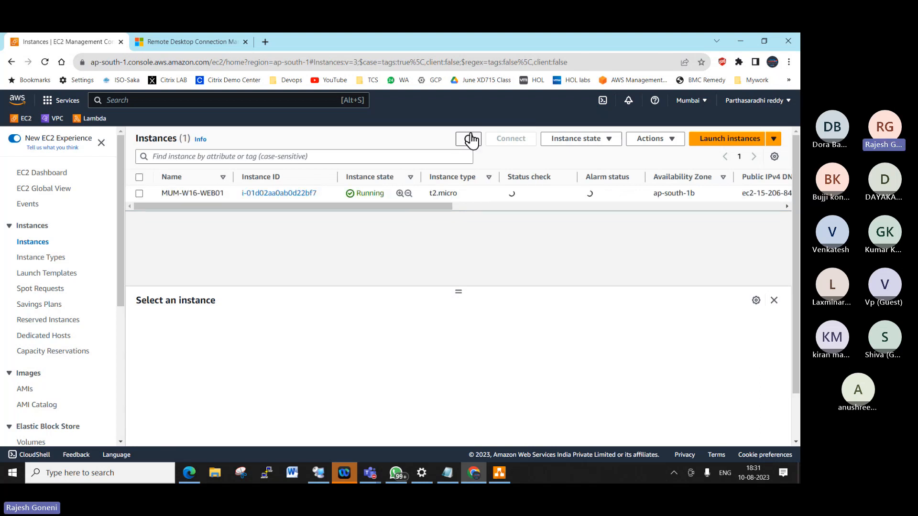
click(470, 138)
click(470, 138)
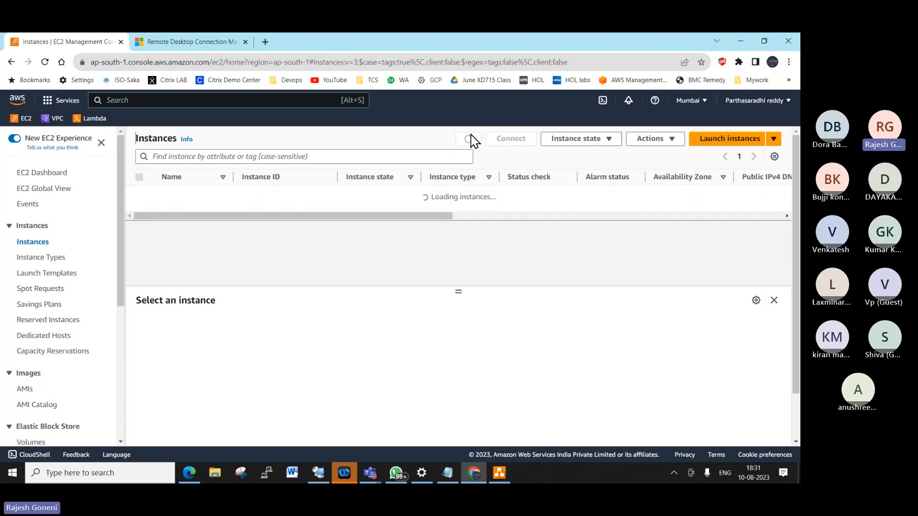
click(471, 139)
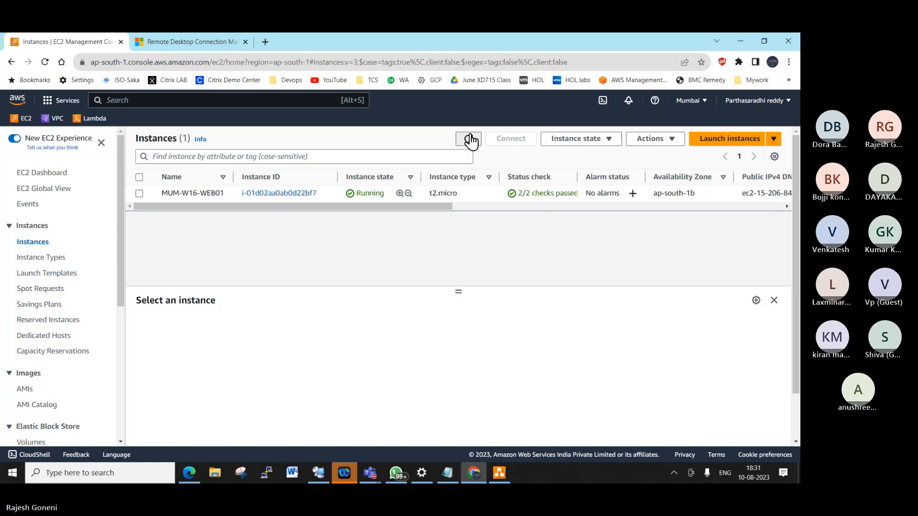
click(470, 139)
click(470, 139)
click(471, 139)
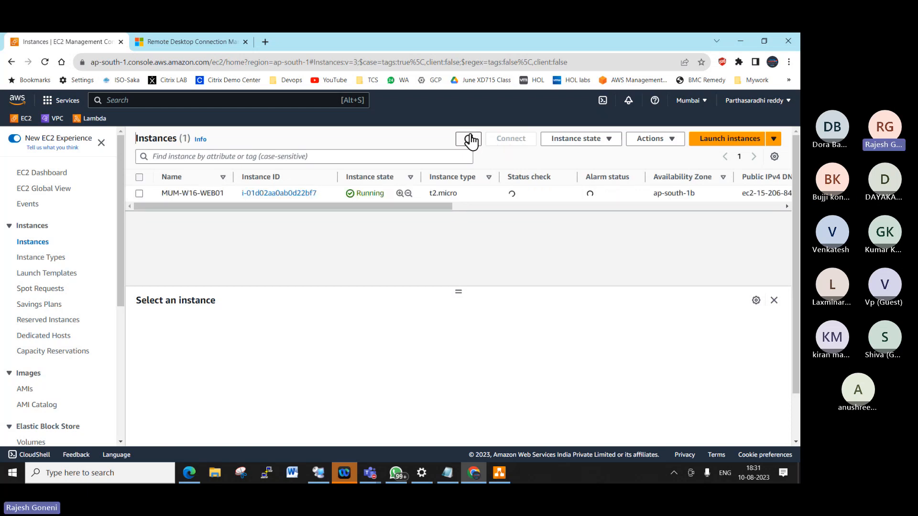
click(470, 139)
click(470, 139)
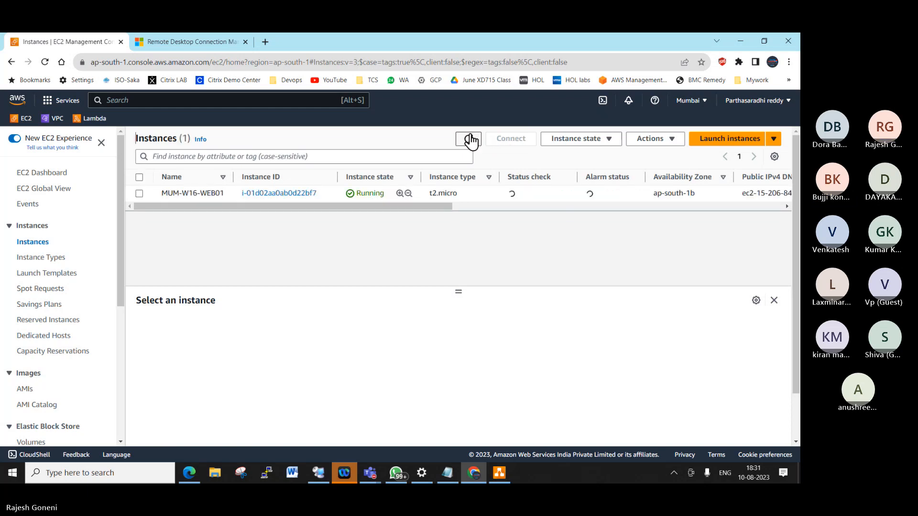
click(471, 139)
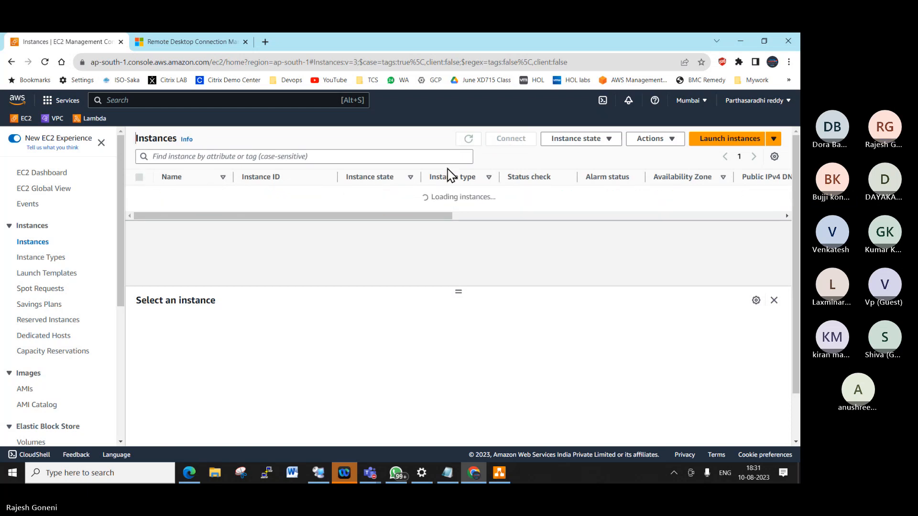
click(317, 474)
- Connect to 15.206.84.249 as administrator with the pasted password and dismiss the authentication error
right_click(61, 71)
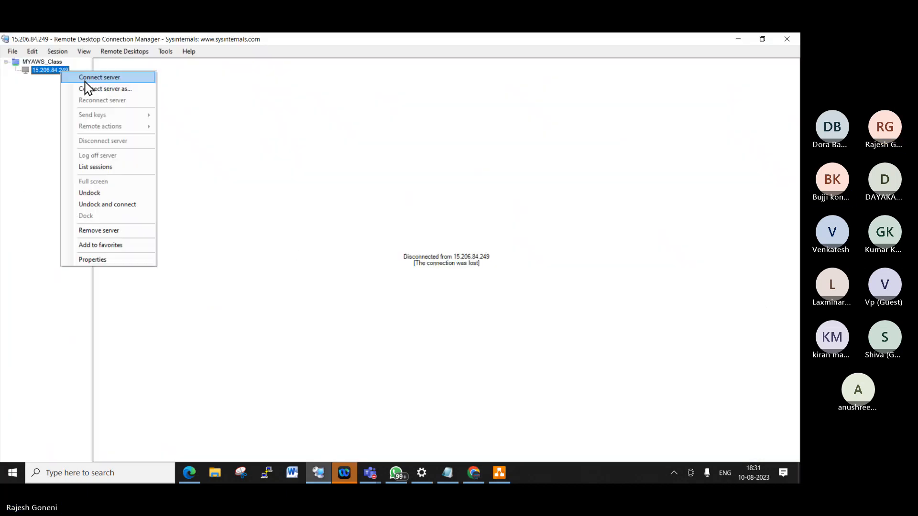
click(113, 90)
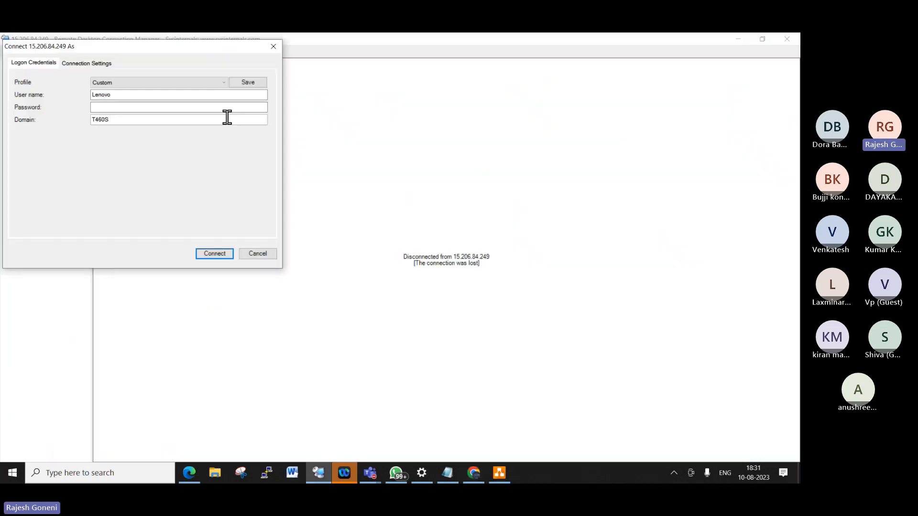
double_click(162, 95)
text(administ)
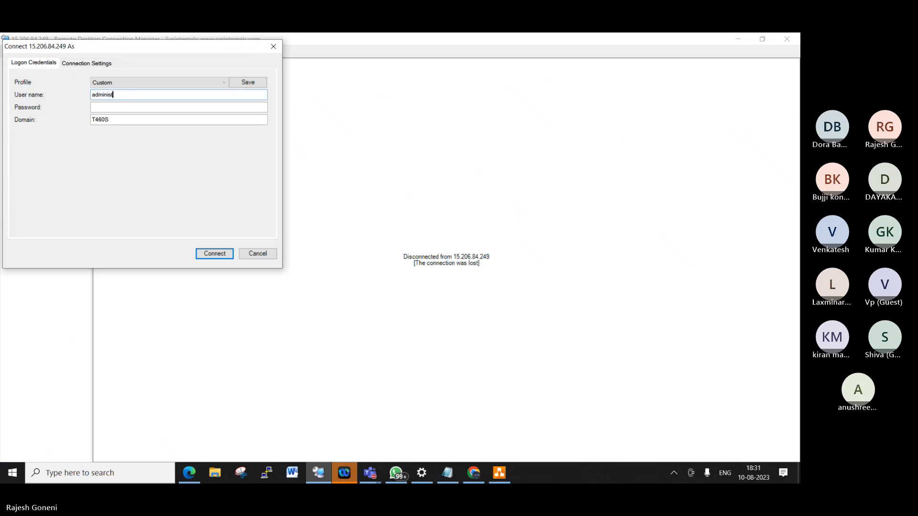
text(rator)
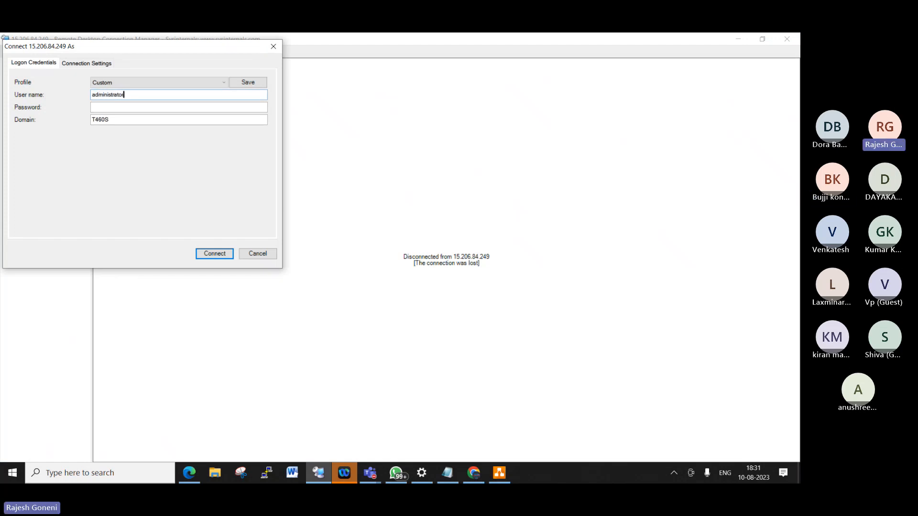
key(Tab)
key(ctrl+v)
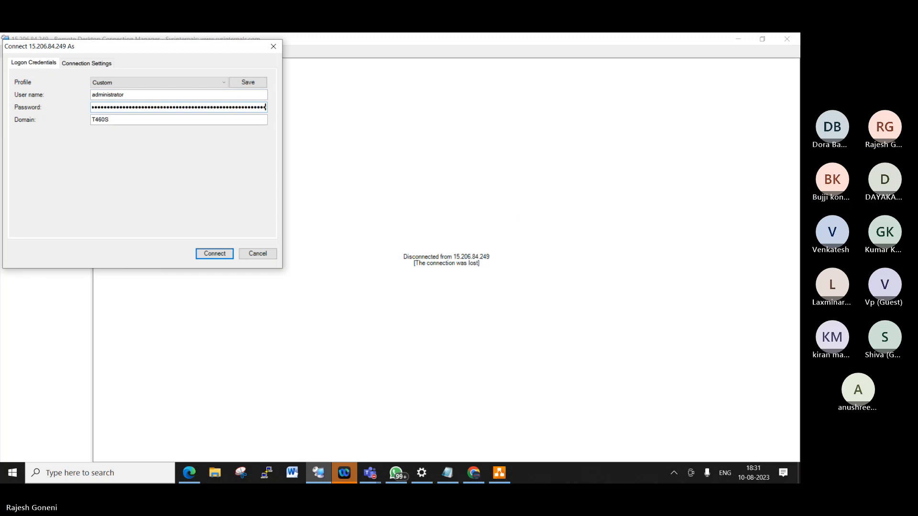
click(220, 254)
click(461, 269)
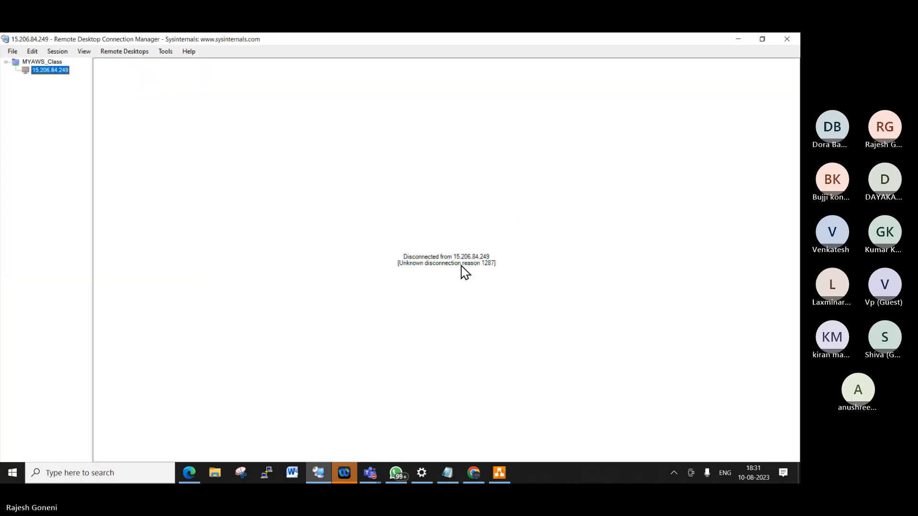
- Retry connecting as administrator, undoing a mistaken paste in the user name, and dismiss the error again
right_click(58, 71)
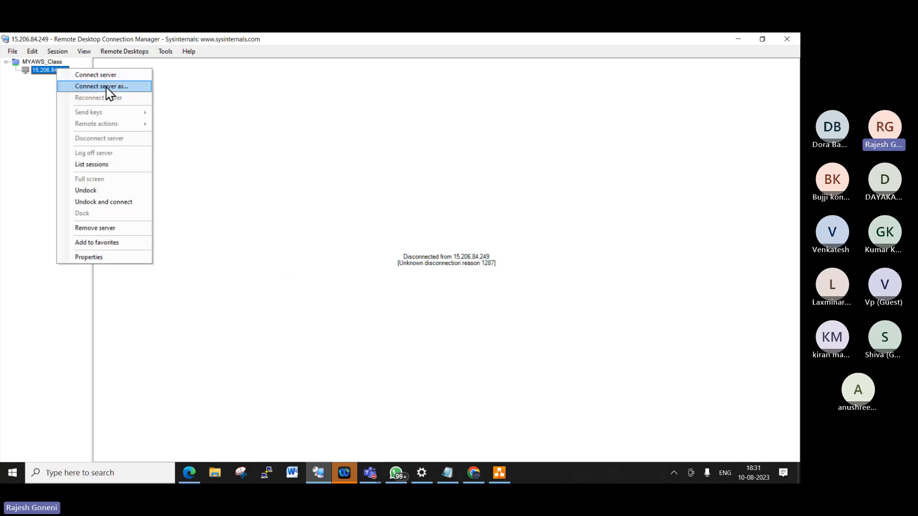
click(100, 86)
click(140, 94)
double_click(140, 94)
text(adm)
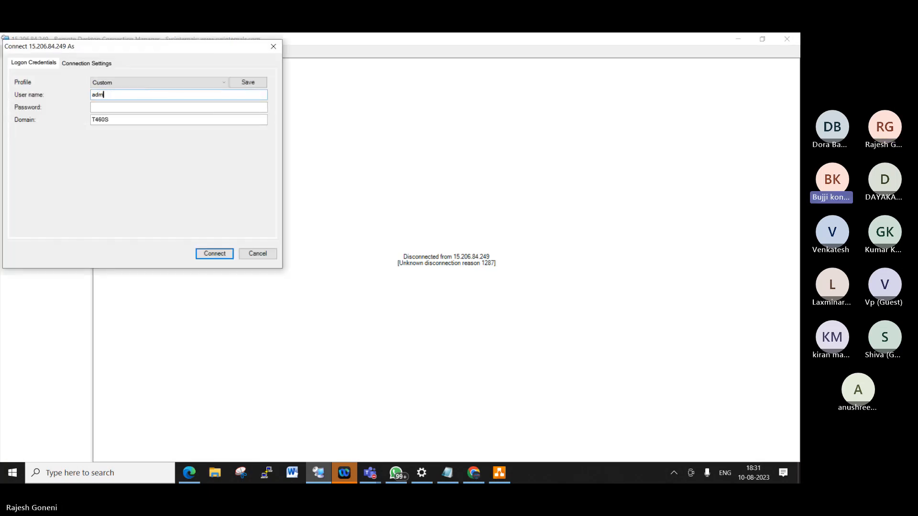
text(inistrator)
key(Tab)
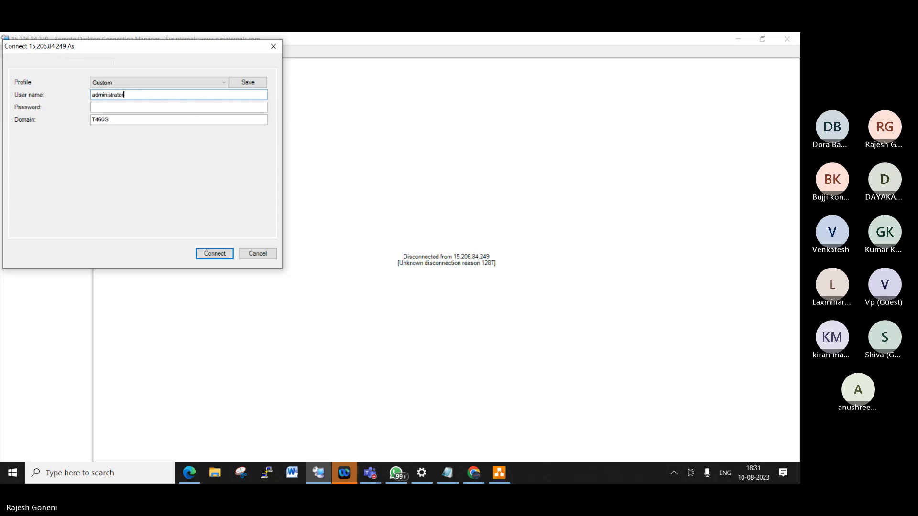
double_click(161, 94)
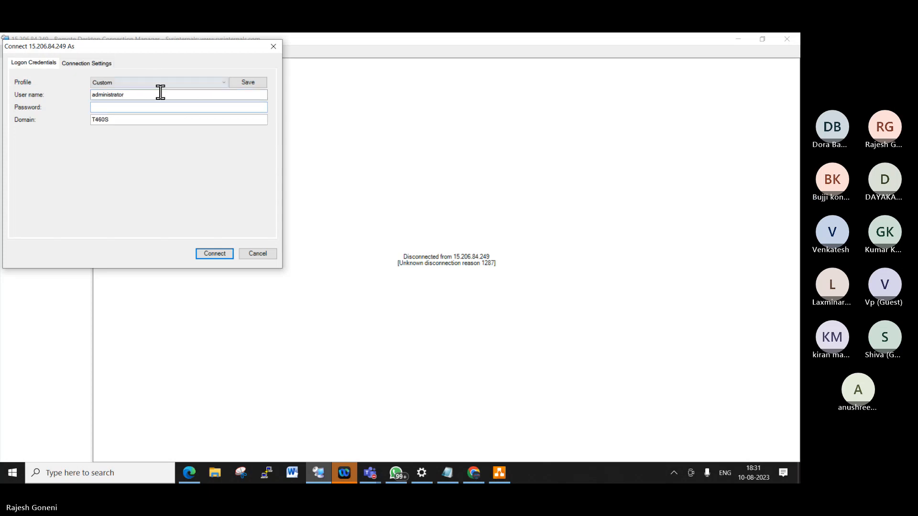
key(ctrl+v)
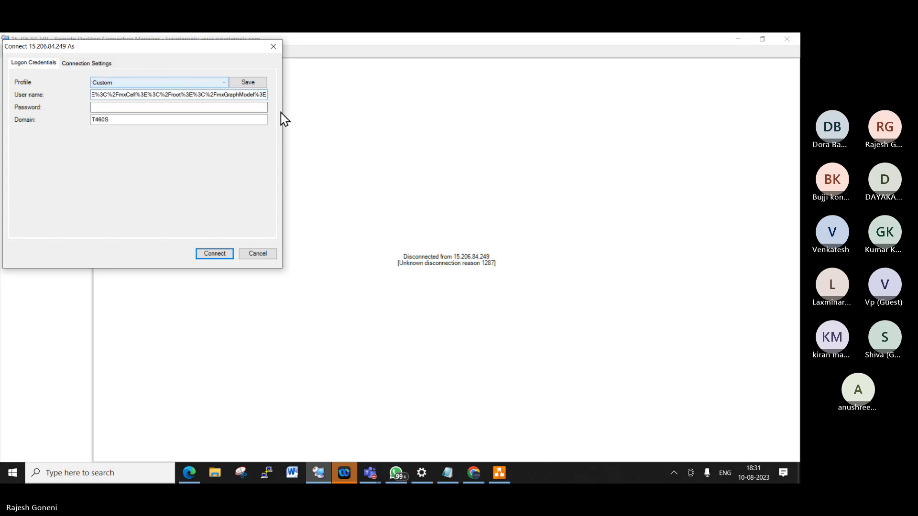
key(ctrl+z)
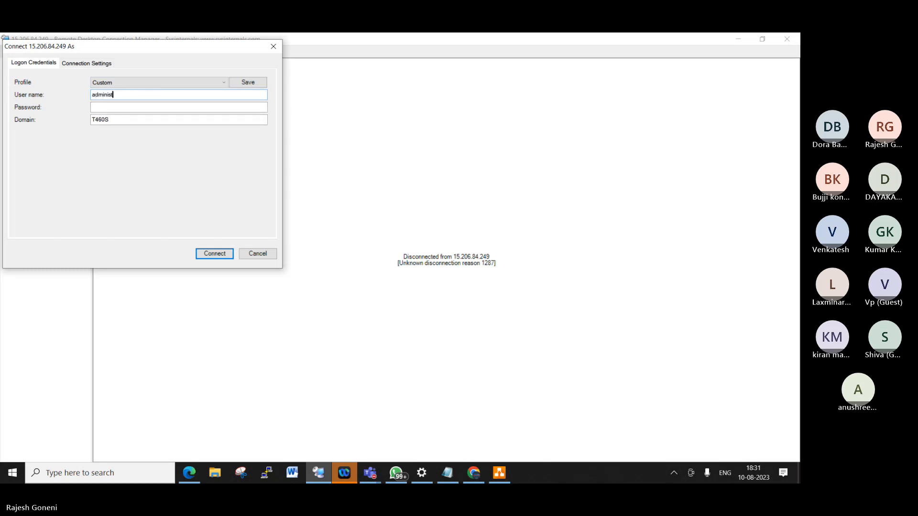
text(administrator)
key(Tab)
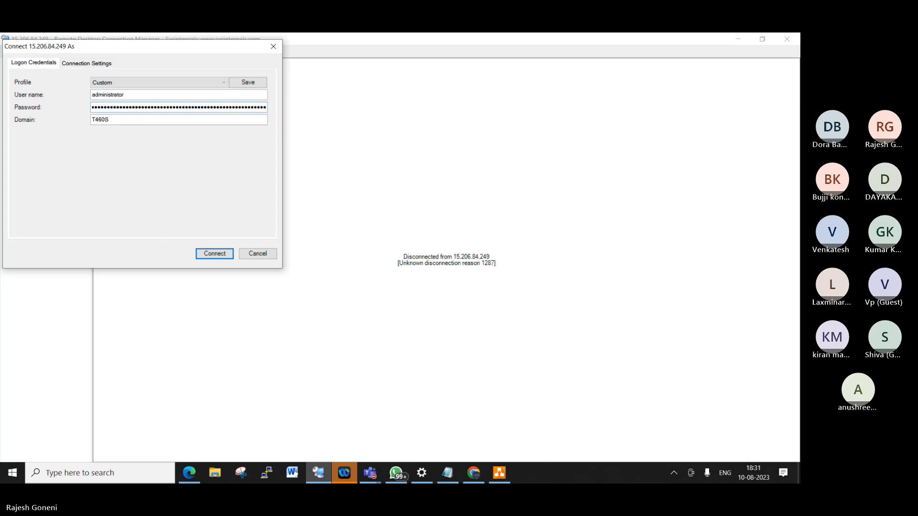
click(220, 253)
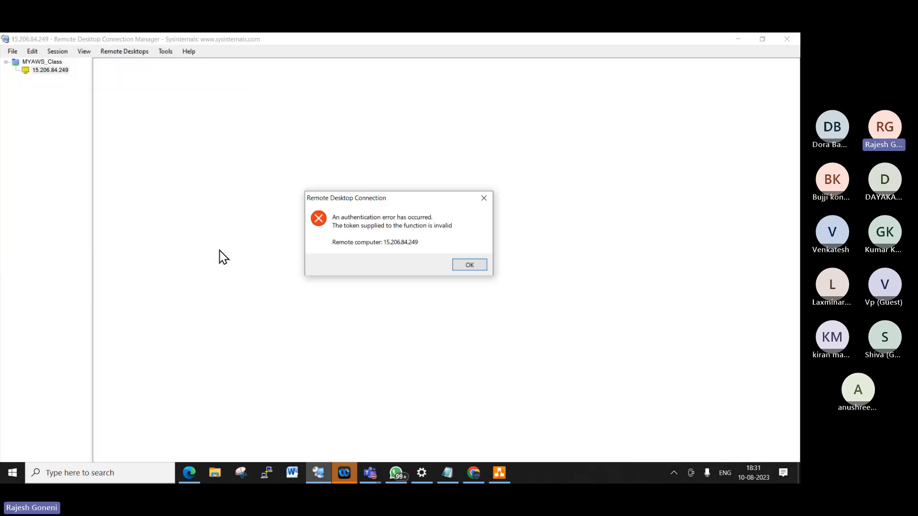
click(481, 273)
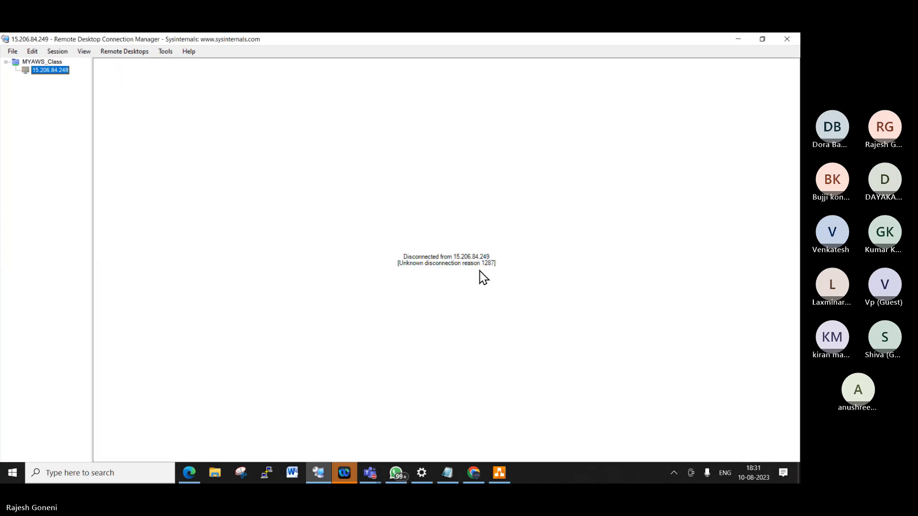
- Minimize RDCMan, select the MUM-W16-WEB01 instance and open its actions menu
click(739, 39)
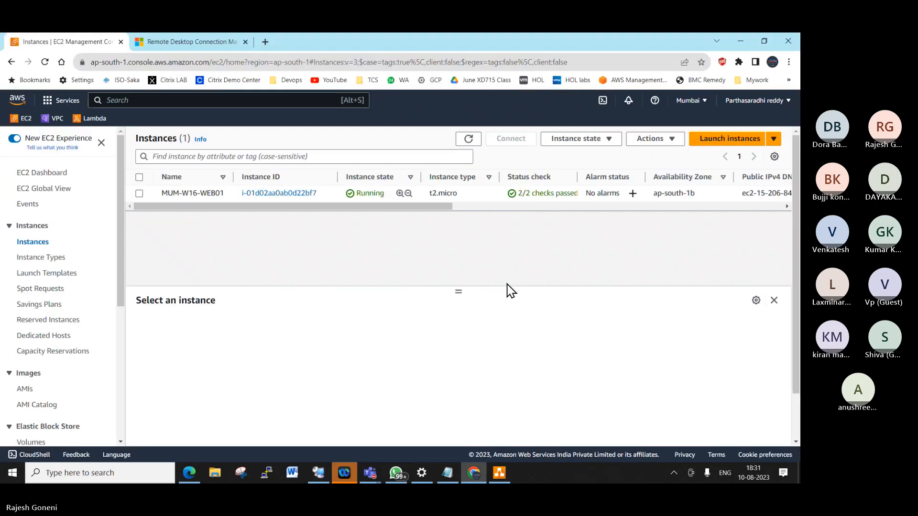
click(139, 193)
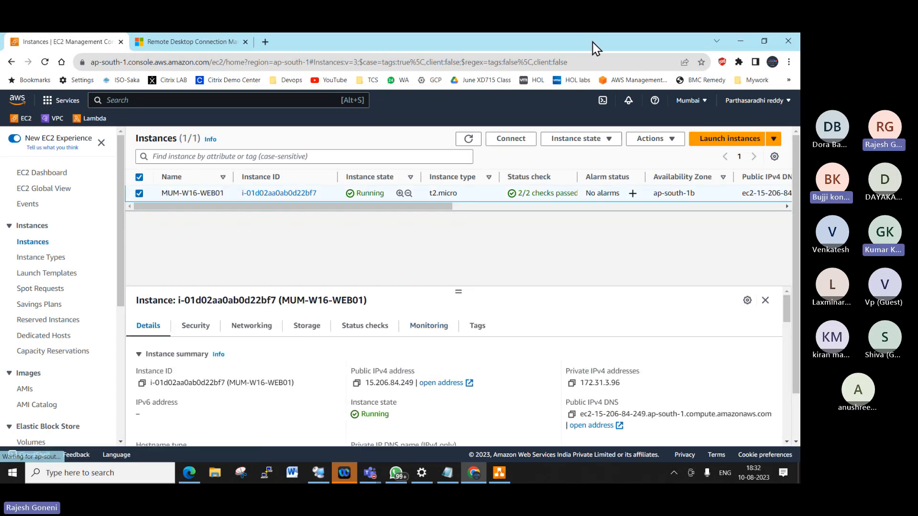
right_click(232, 196)
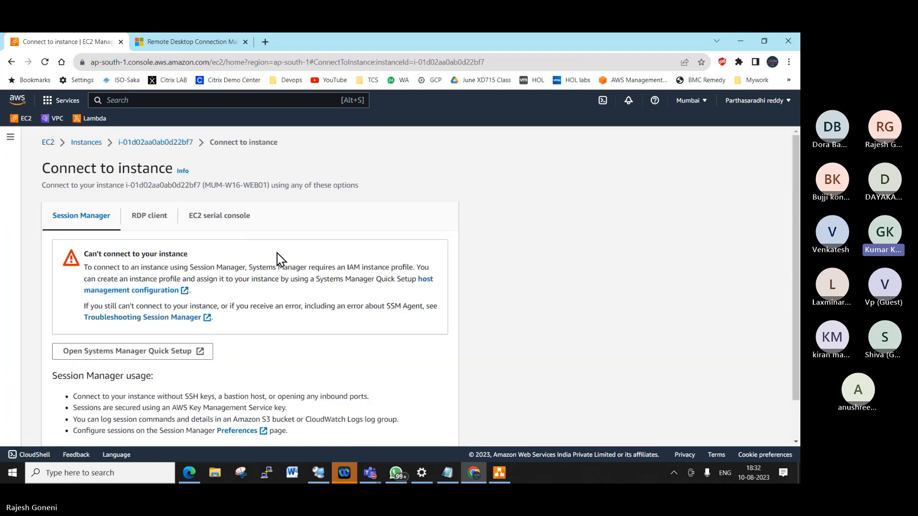
- Paste the clipboard into Notepad to inspect it, clear it, and return to the EC2 console
click(444, 472)
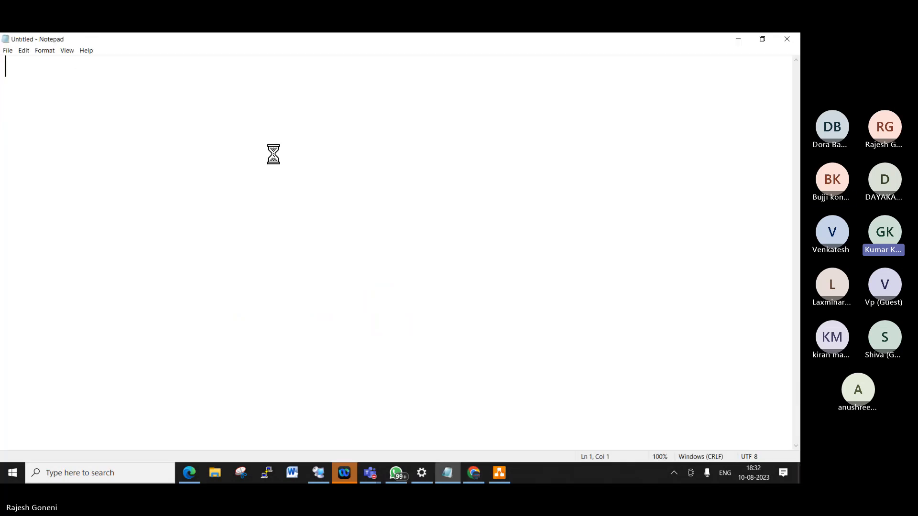
text(%3CmxGraphModel%3E%3Croot%3E%3CmxCell%20id%3D%220%22%2F%3E%3CmxCell%20id%3D%221%22%20parent%3D%220%22%2F%3E%3CmxCell%20id%3D%222%22%20value%3D%22%22%20style%3D%22shape%3Dcallout%3BwhiteSpace%3Dwrap%3Bhtml%3D1%3Bperimeter%3DcalloutPerimeter%3Bposition2%3D0.83%3B%22%20vertex%3D%221%22%20parent%3D%221%22%3E%3CmxGeometry%20x%3D%22365%22%20y%3D%2280%22%20width%3D%22120%22%20height%3D%2280%22%20as%3D%22geometry%22%2F%3E%3C%2FmxCell%3E%3C%2Froot%3E%3C%2FmxGraphModel%3E)
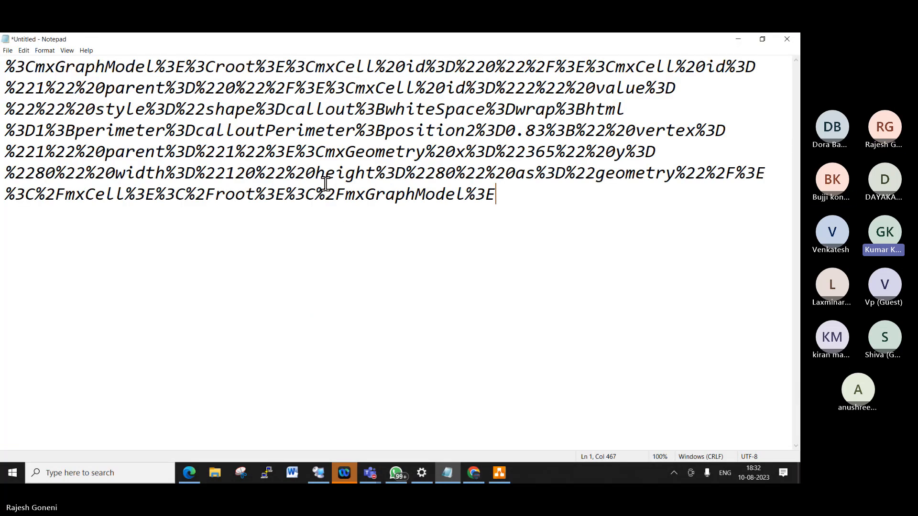
key(ctrl+a)
key(ctrl+x)
key(alt+Tab)
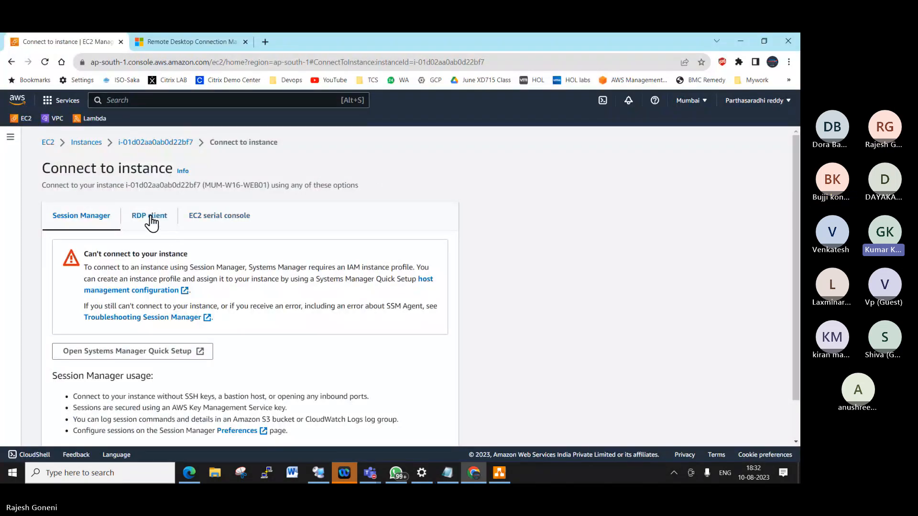
- Decrypt the MUM-W16-WEB01 administrator password using the mumbai_windows2016_keypair.pem key file
click(149, 216)
scroll(311, 307, down, 3)
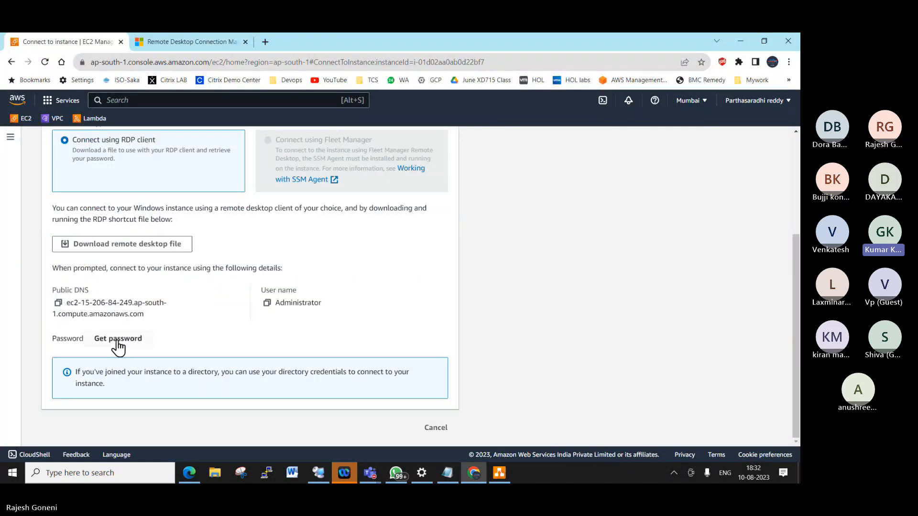
click(119, 339)
click(127, 311)
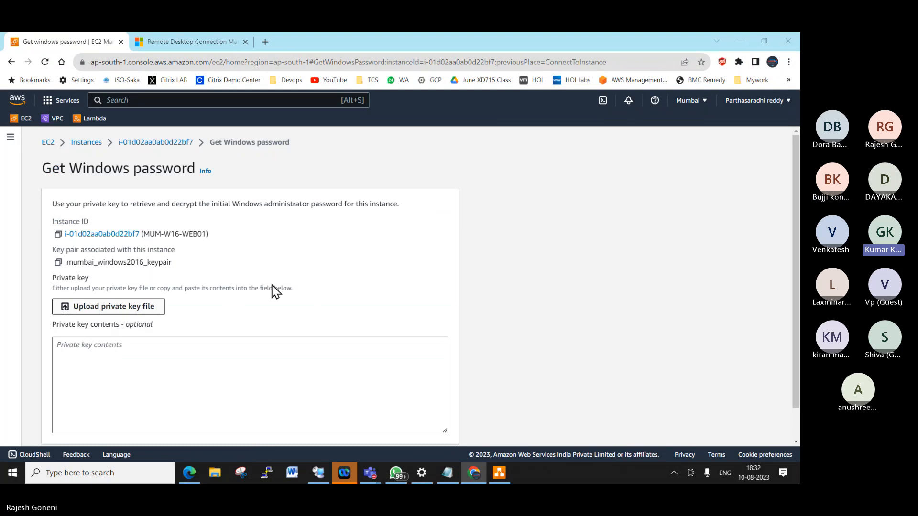
click(175, 111)
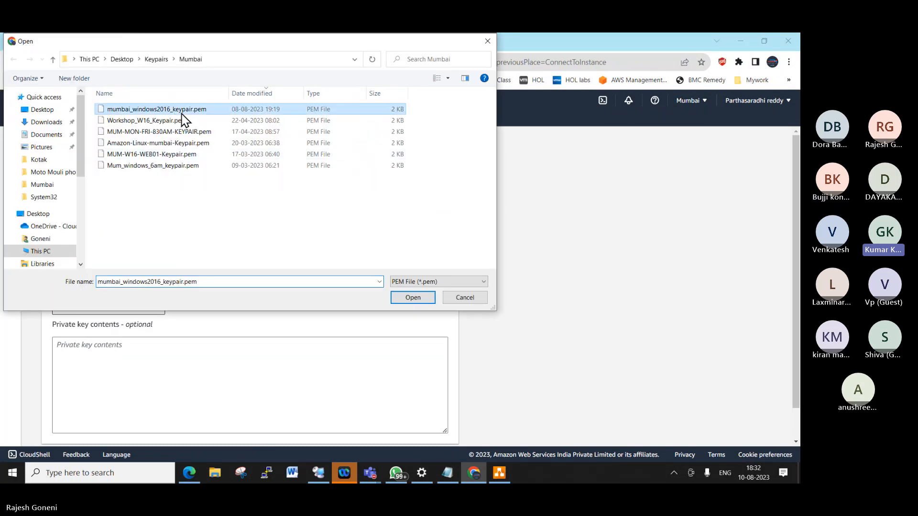
click(413, 298)
scroll(382, 329, down, 2)
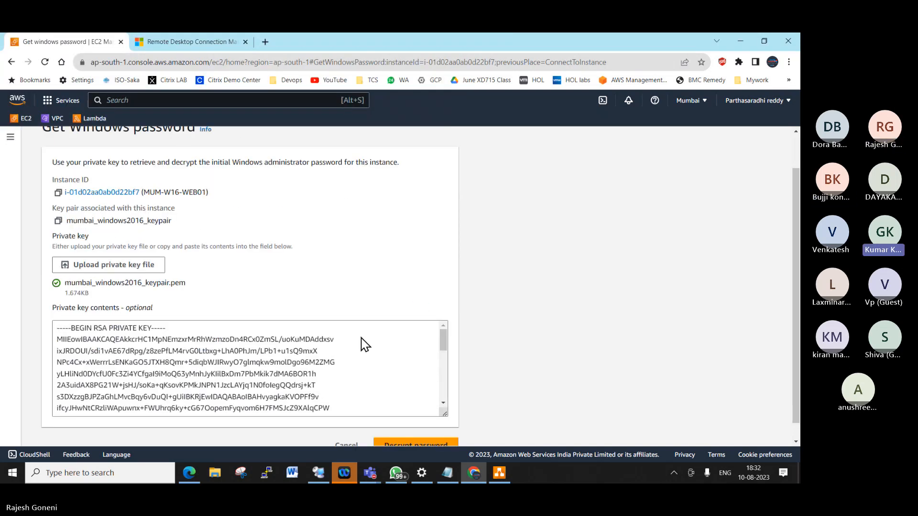
click(414, 427)
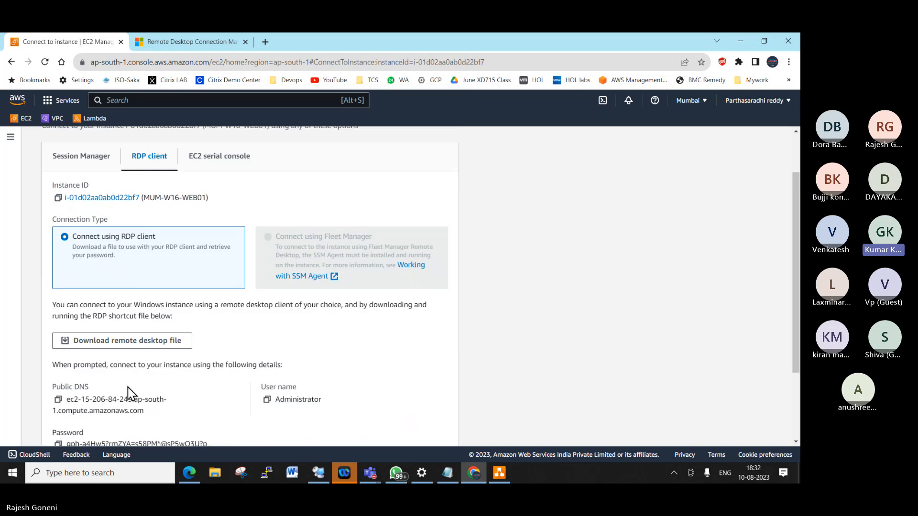
- Copy the decrypted administrator password and paste it into Notepad
scroll(148, 387, down, 2)
click(58, 341)
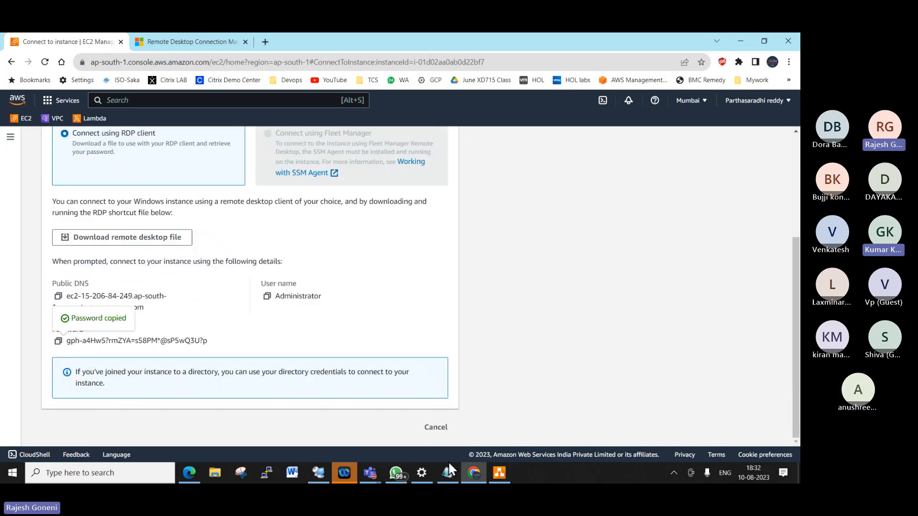
click(448, 470)
key(ctrl+v)
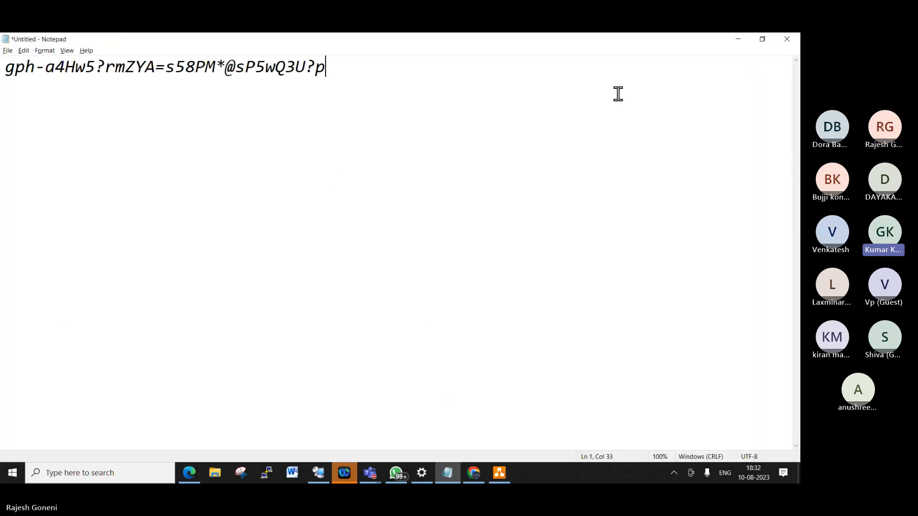
click(739, 39)
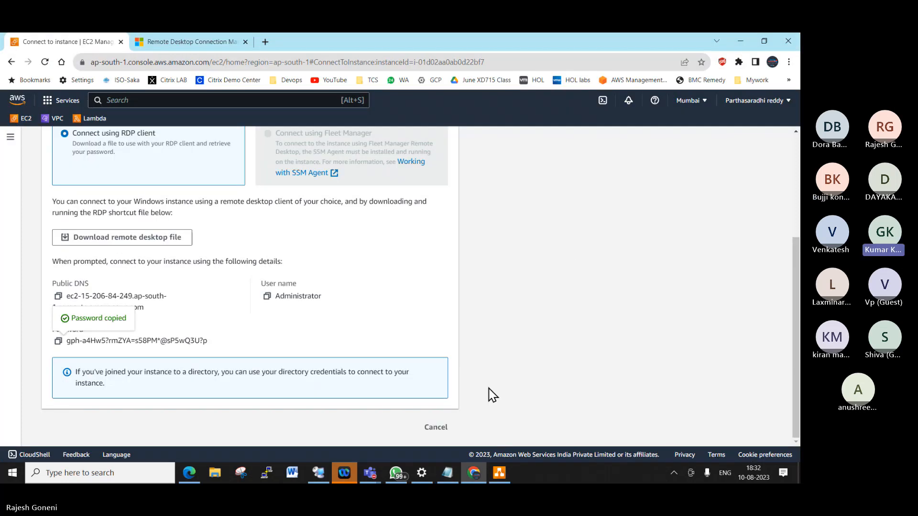
scroll(492, 378, up, 3)
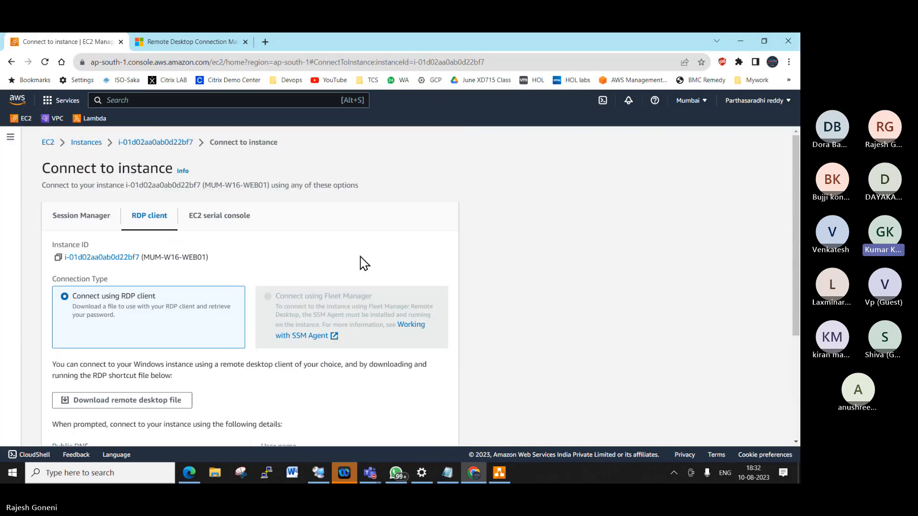
scroll(365, 263, down, 3)
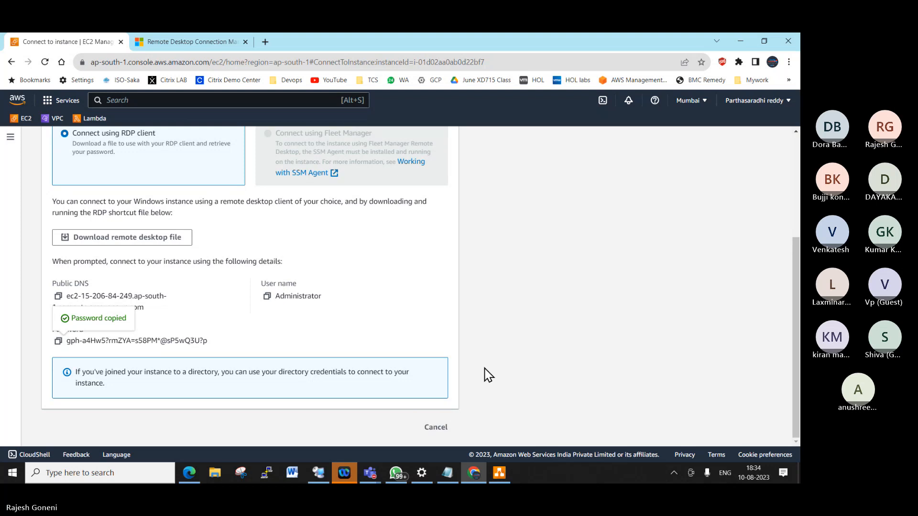
- Connect to 15.206.84.249 as administrator with the pasted password, accepting the certificate warning
click(317, 472)
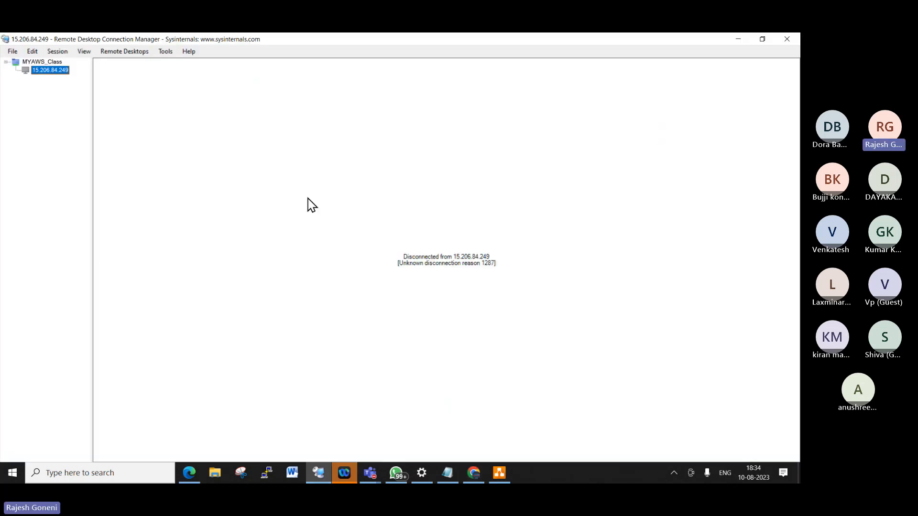
right_click(49, 70)
click(101, 85)
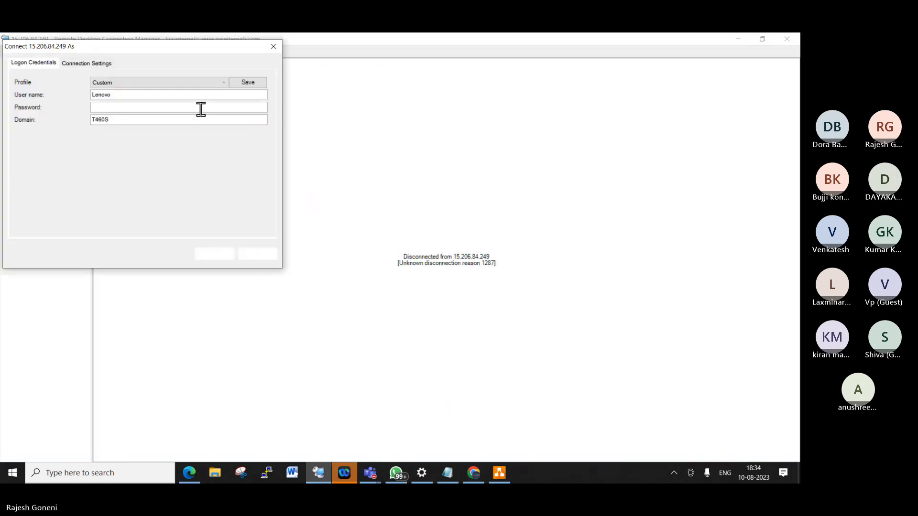
double_click(114, 95)
text(admini)
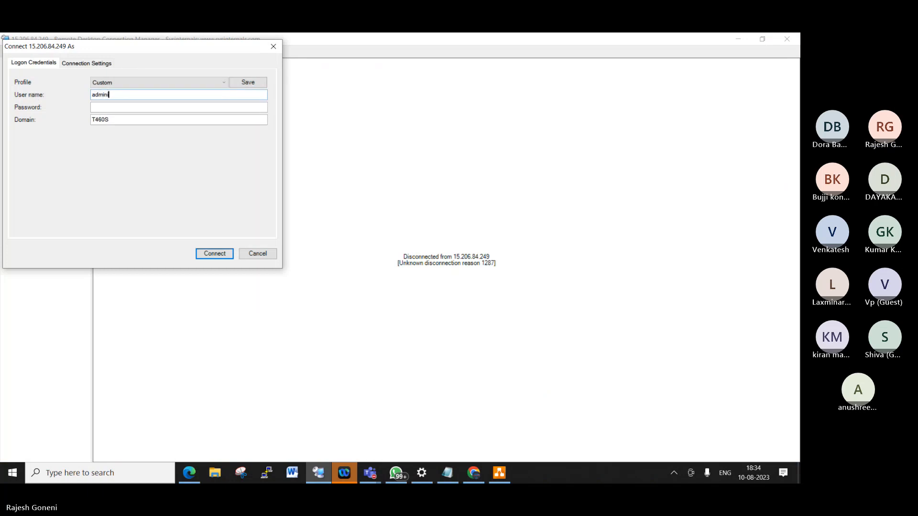
text(strator)
key(Tab)
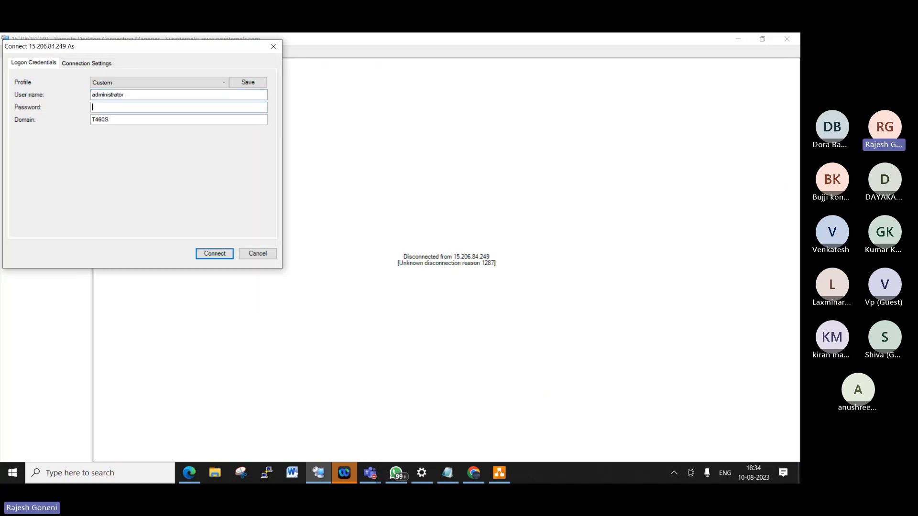
key(ctrl+v)
key(Return)
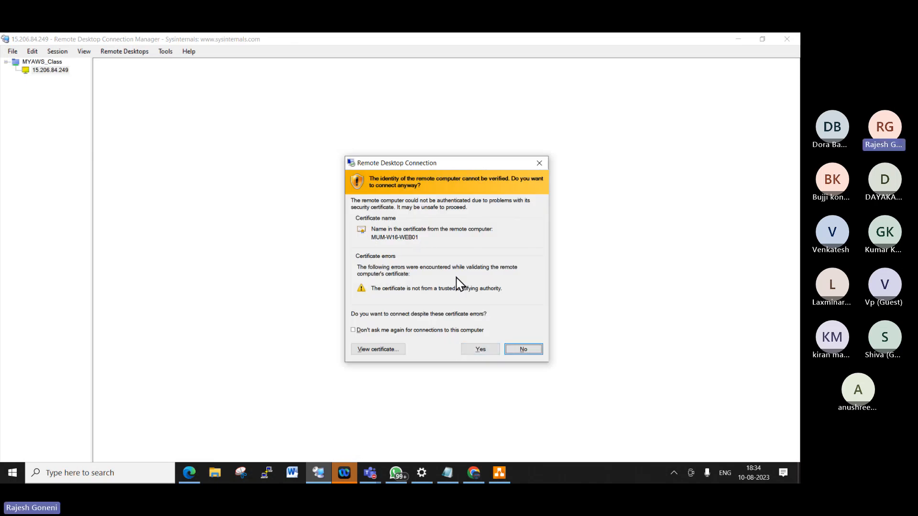
click(479, 348)
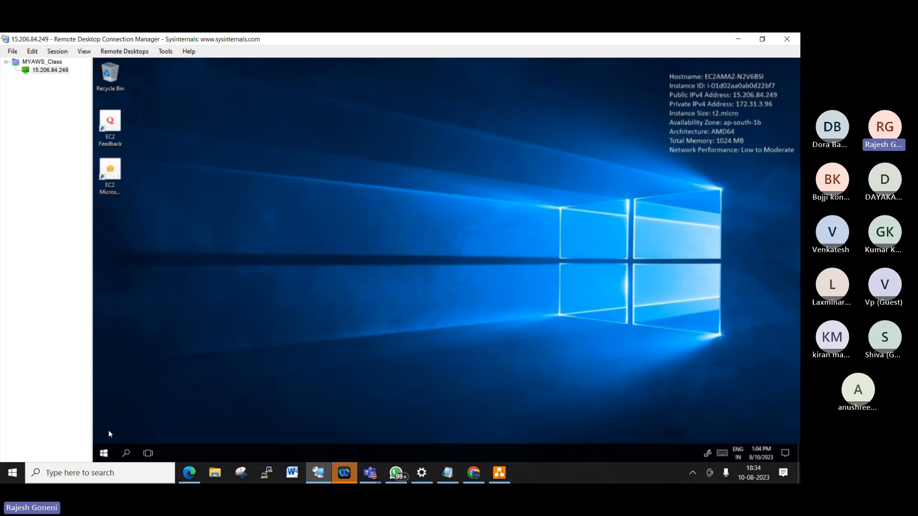
- Open the Administrator account's password change form via Control Panel > User Accounts > Manage another account
click(108, 454)
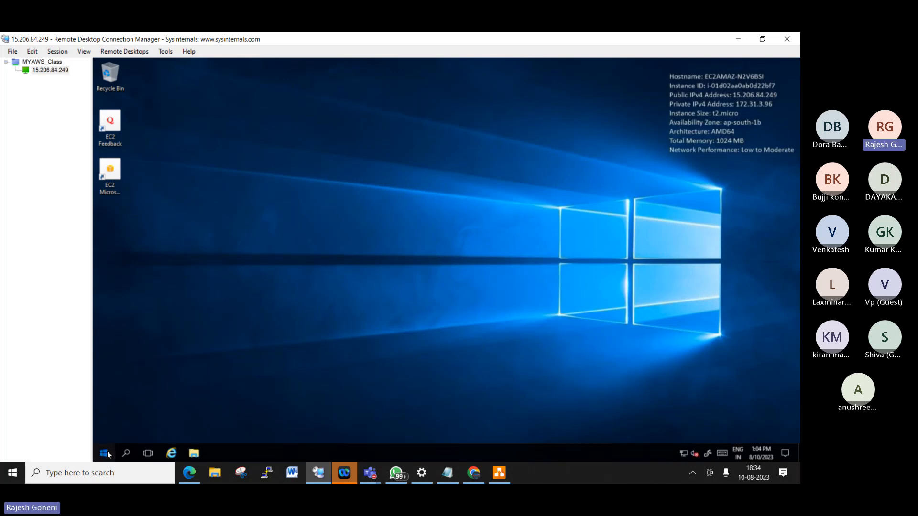
click(349, 249)
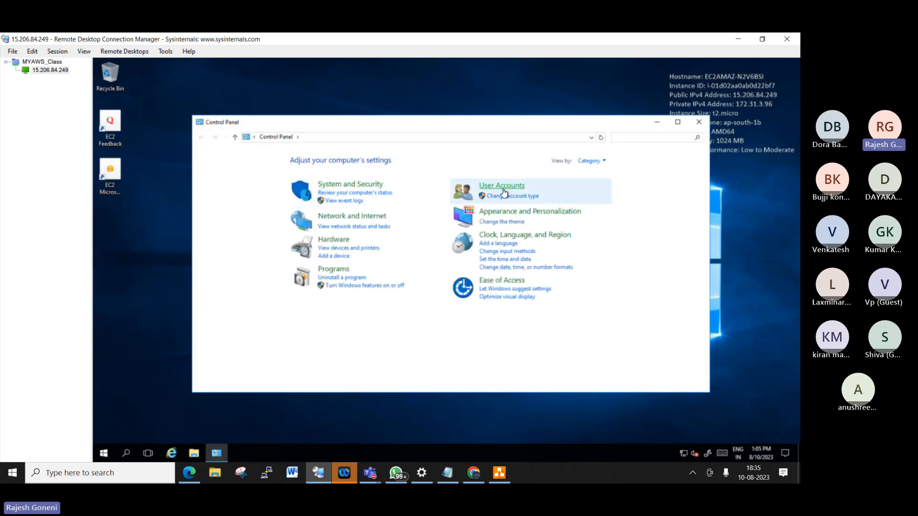
click(503, 192)
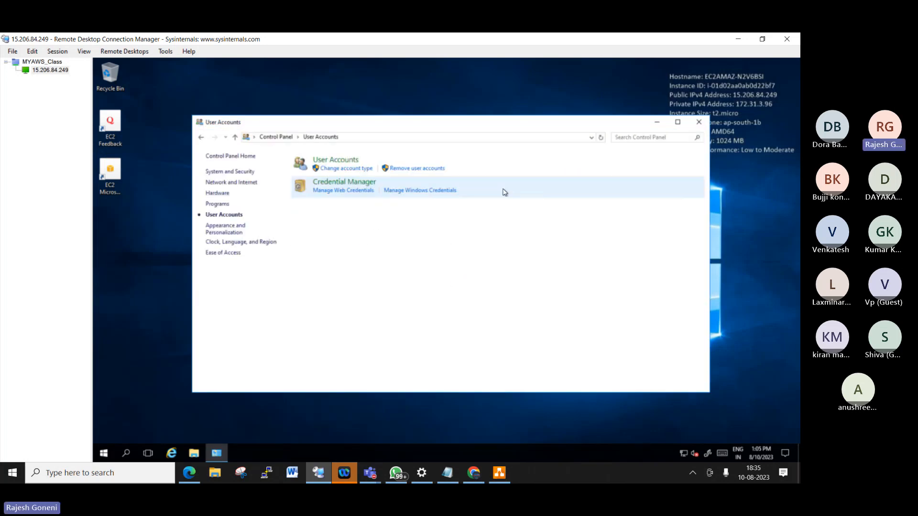
click(365, 168)
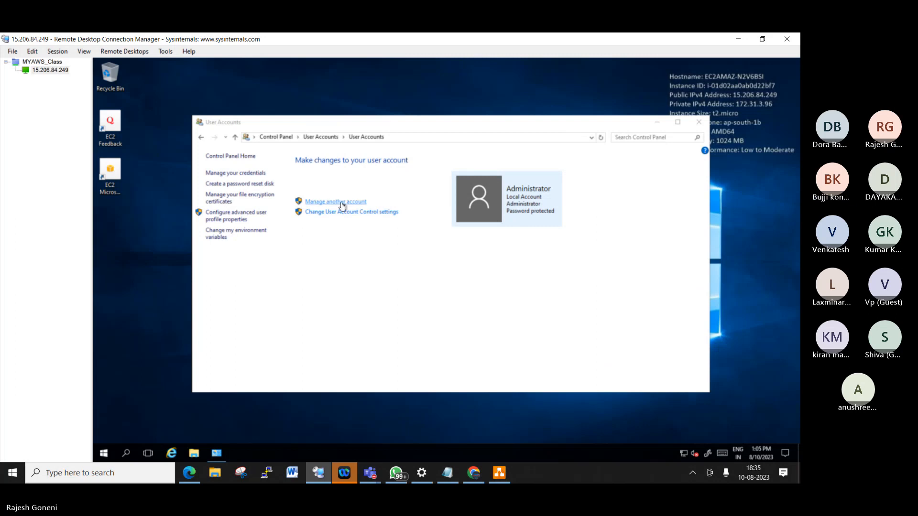
click(340, 201)
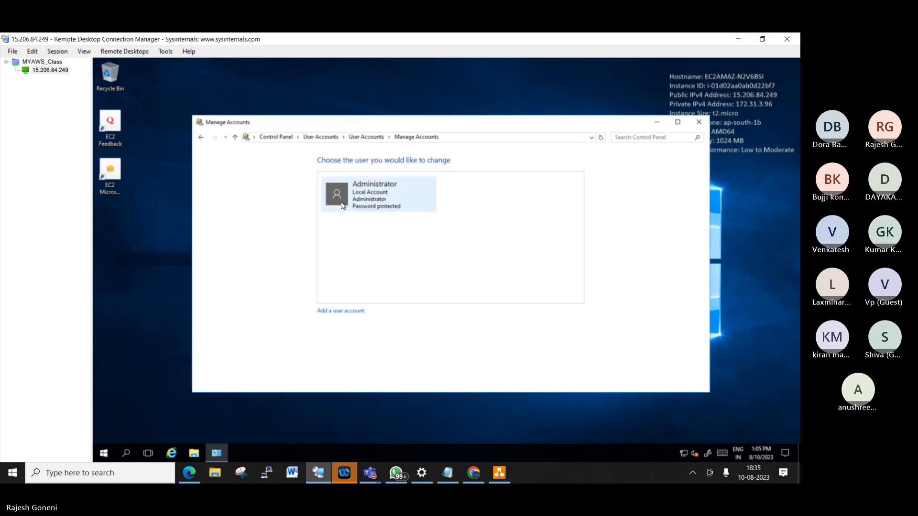
click(376, 189)
click(366, 178)
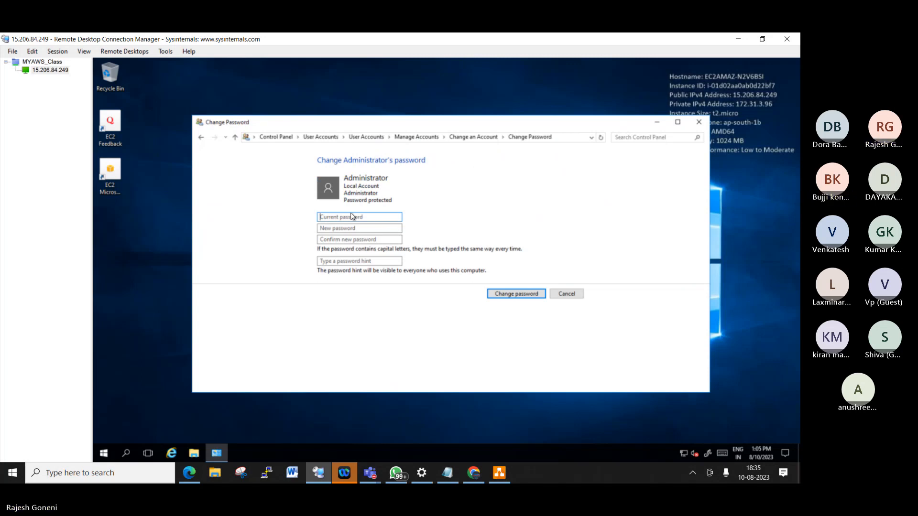
- Enter the current password, type the new password twice, and close the account window
key(ctrl+v)
click(364, 227)
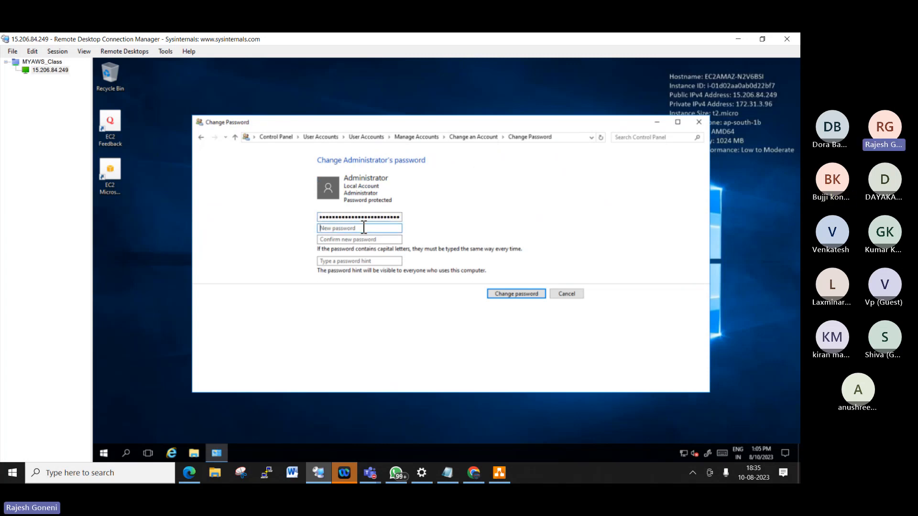
text(**********)
key(Tab)
text(**)
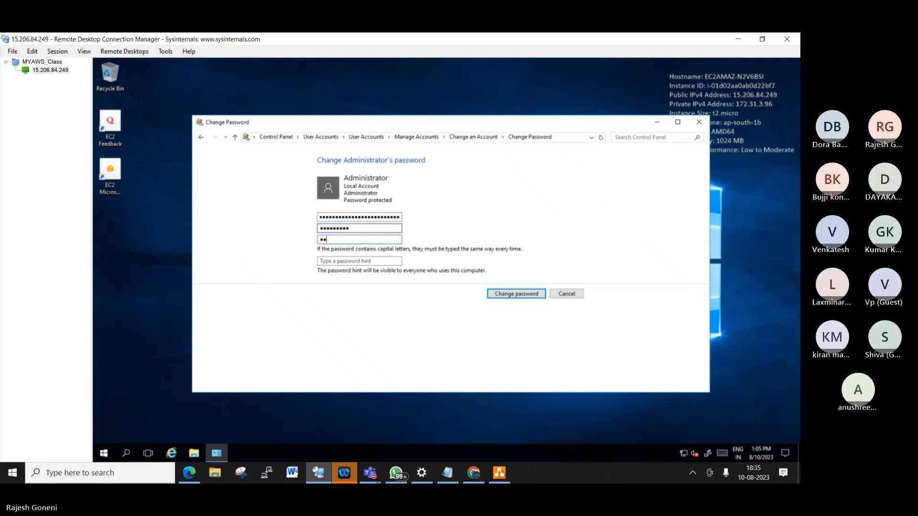
text(********)
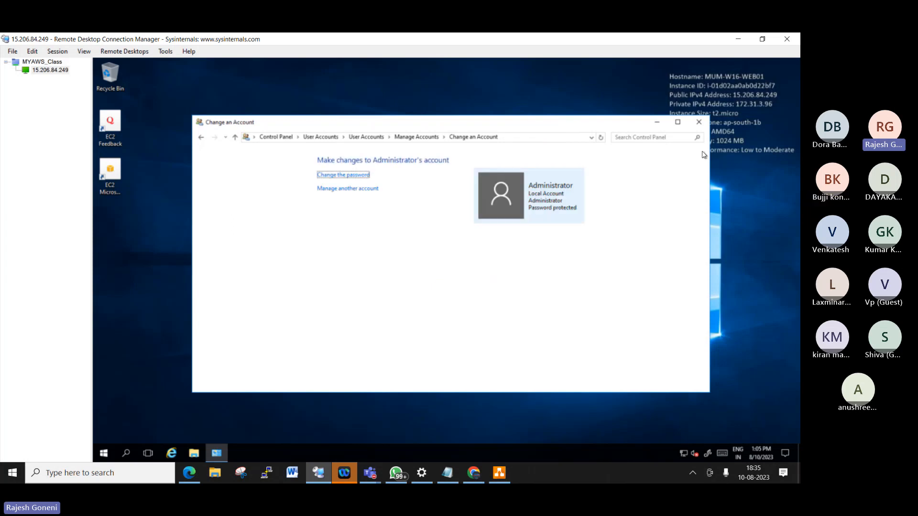
click(698, 122)
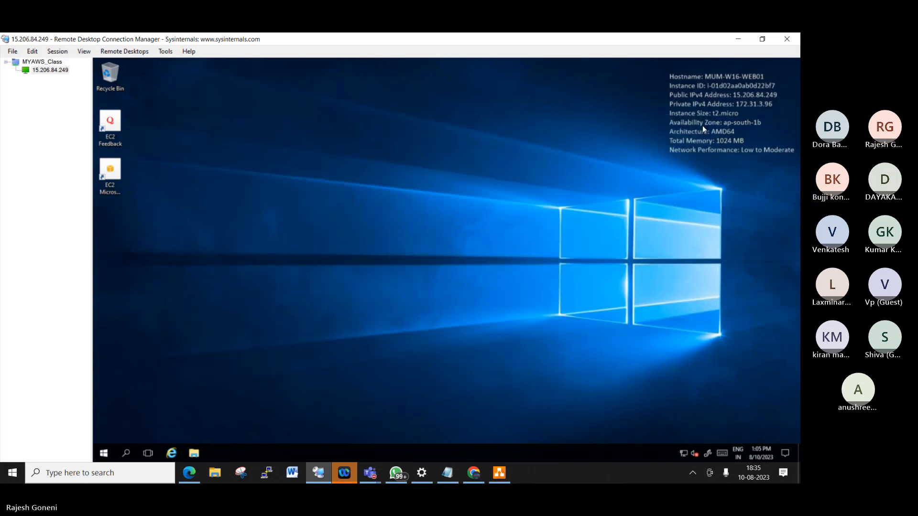
- Sign out of the remote Windows session from the Start menu
click(105, 453)
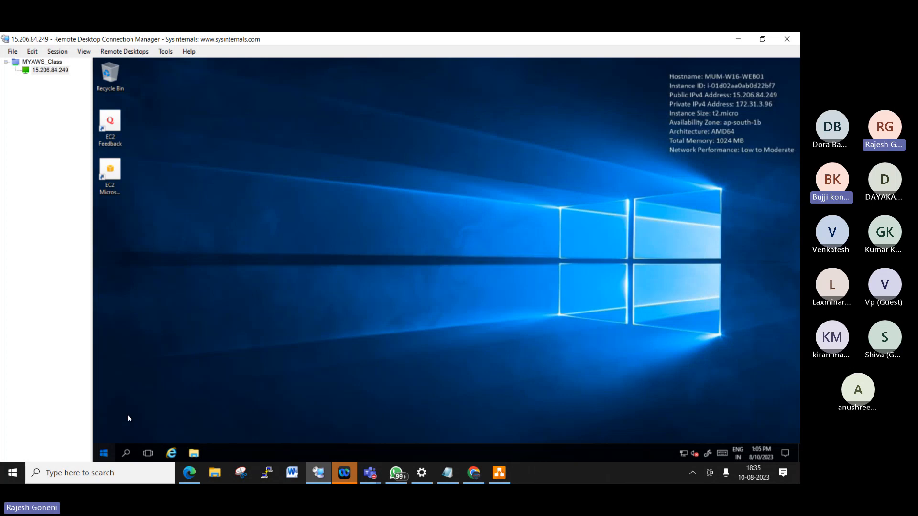
click(119, 388)
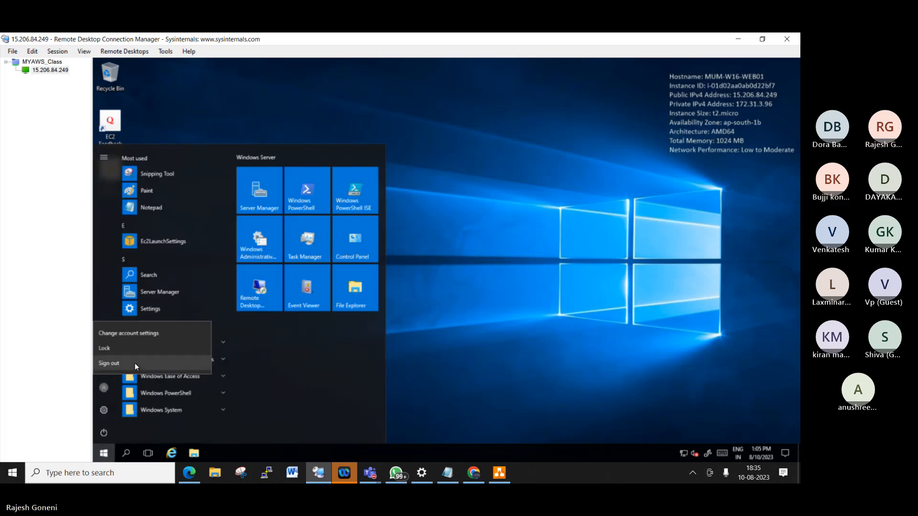
click(134, 363)
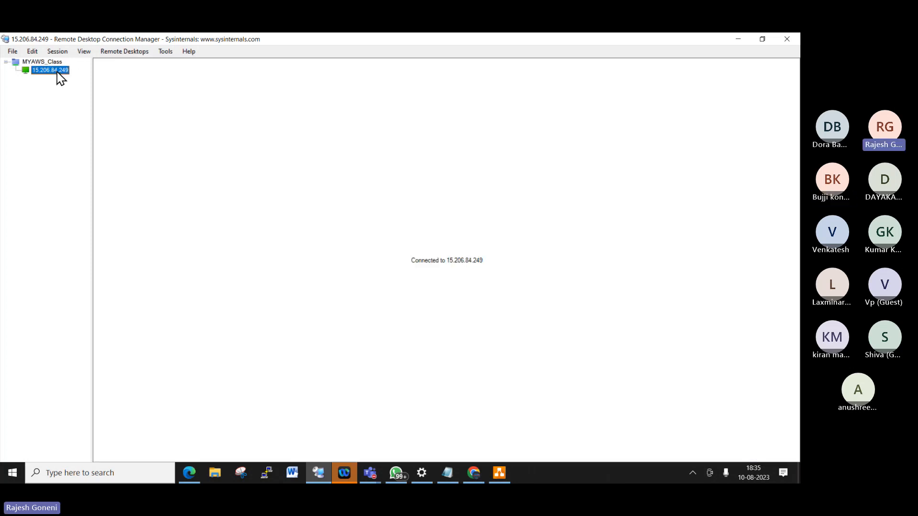
- Enter user name administrator and the new password for 15.206.84.249 in Connect server as
right_click(57, 73)
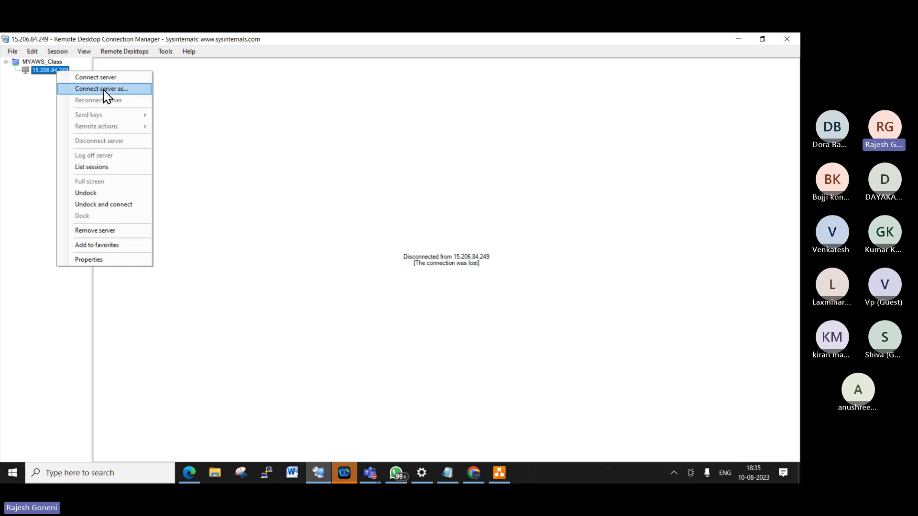
click(131, 89)
key(Tab)
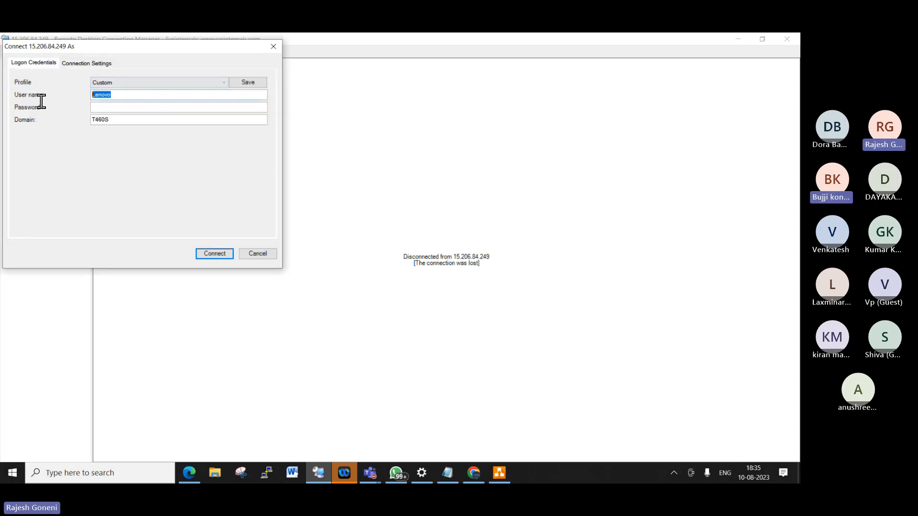
text(adminis)
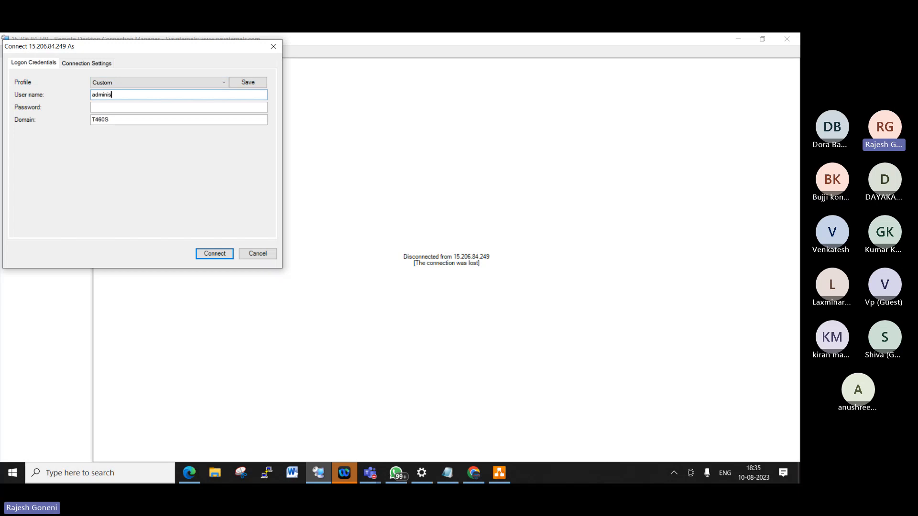
text(trator)
key(Tab)
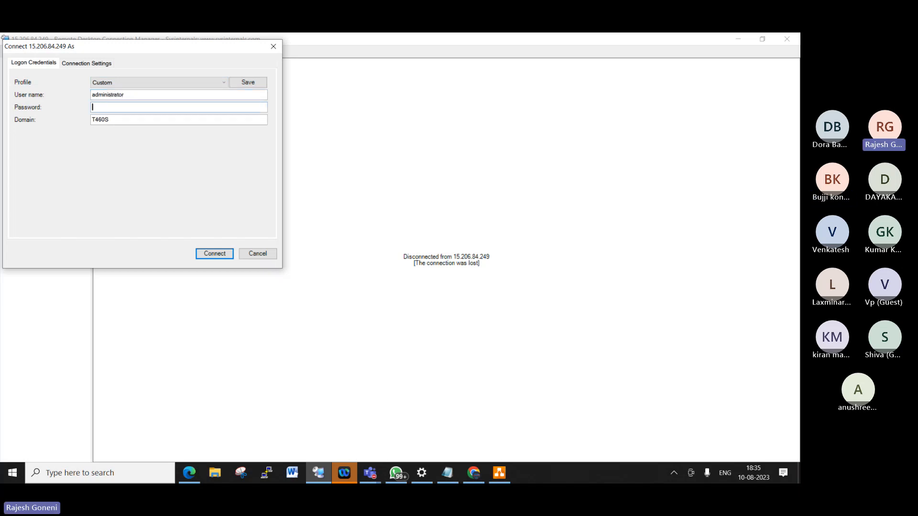
text(•••••••••)
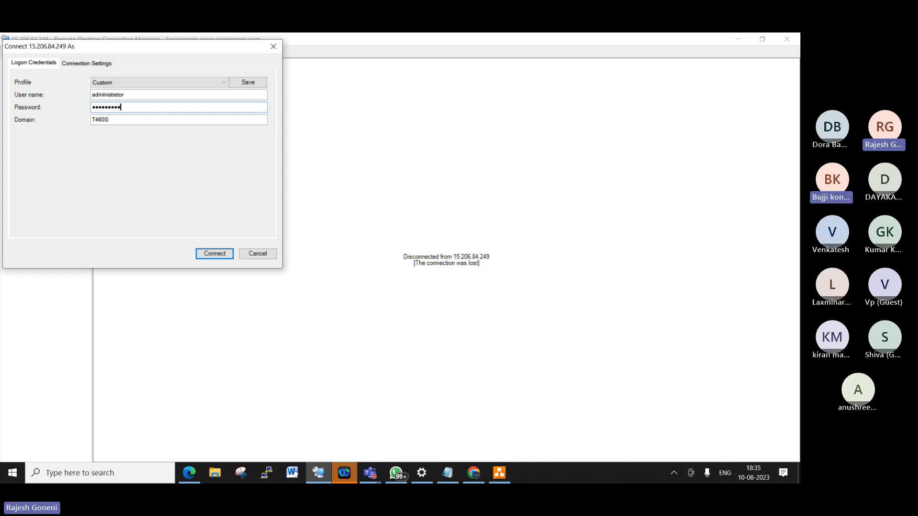
- Save the credentials as profile 'administrator', then connect and accept the certificate warning
click(248, 82)
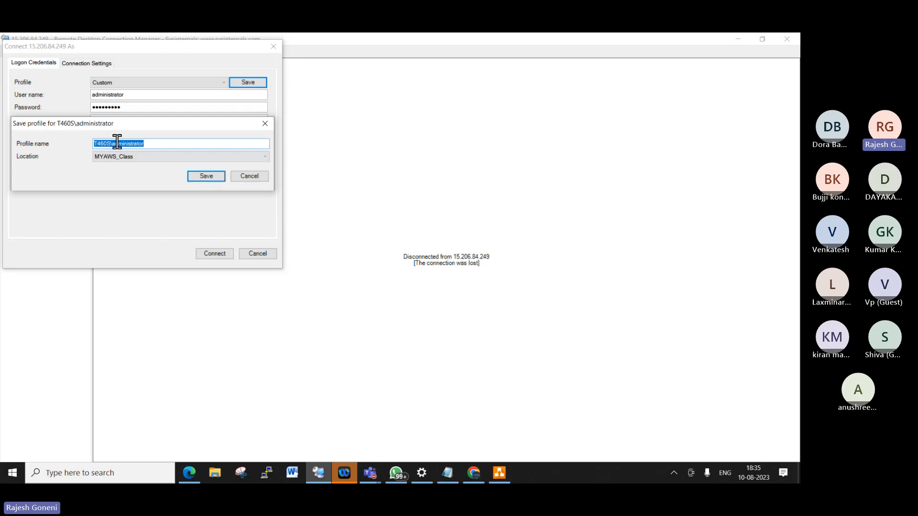
drag(115, 143, 123, 144)
key(Left)
key(Left)
key(Left)
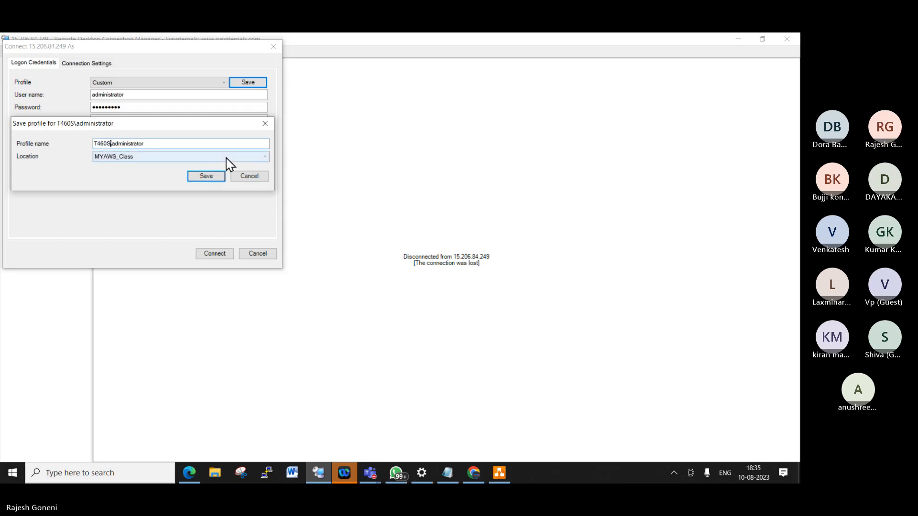
key(BackSpace)
key(BackSpace)
key(BackSpace)
key(BackSpace)
key(BackSpace)
key(BackSpace)
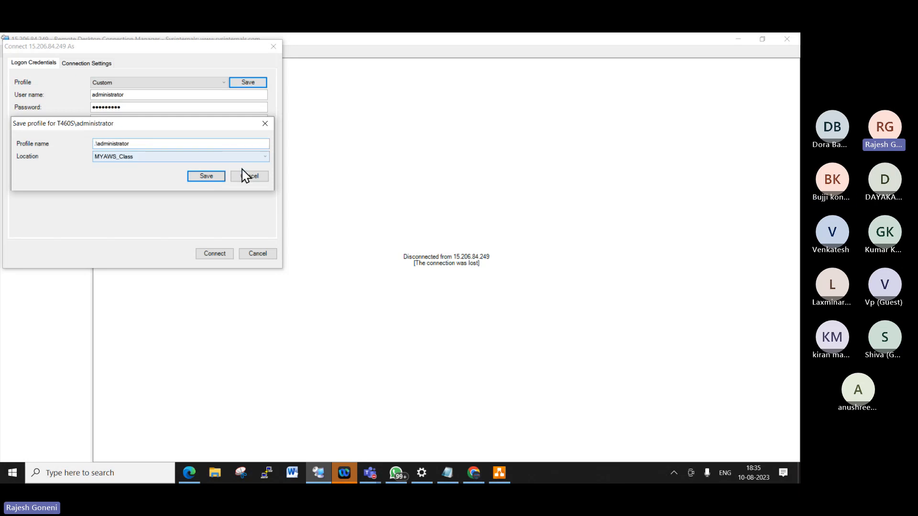
click(216, 178)
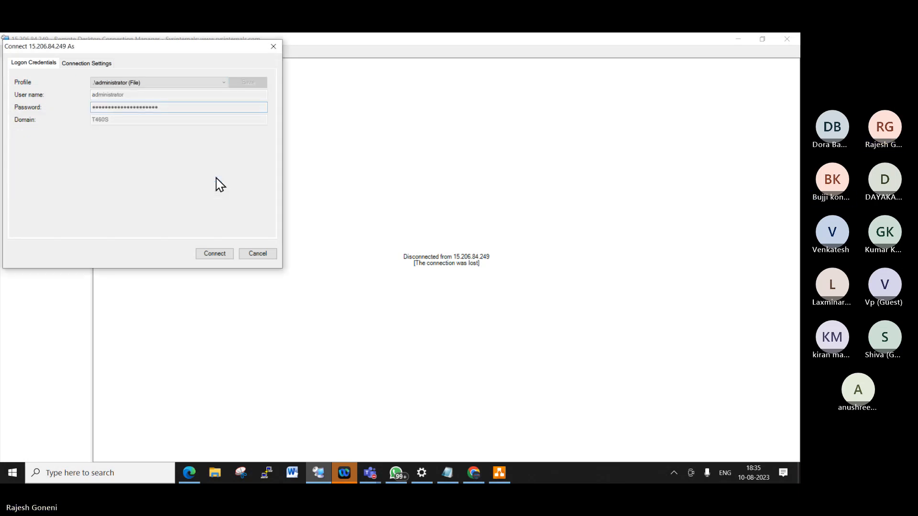
click(226, 253)
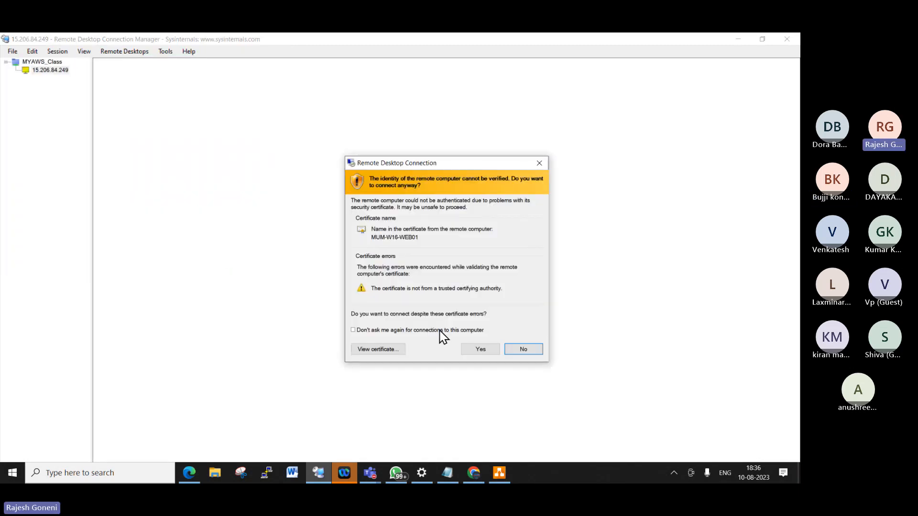
click(486, 351)
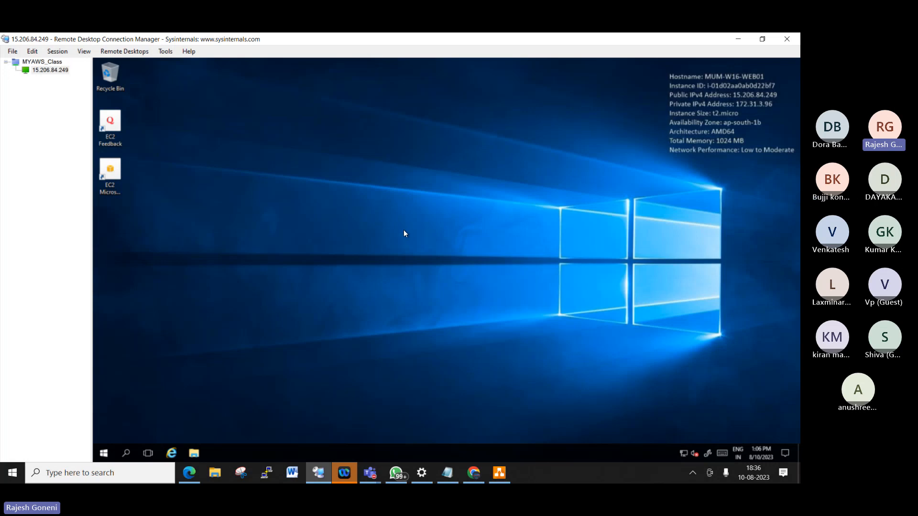
- Launch Server Manager from the remote Start menu and open Add roles and features, dismissing the inventory notice
click(103, 453)
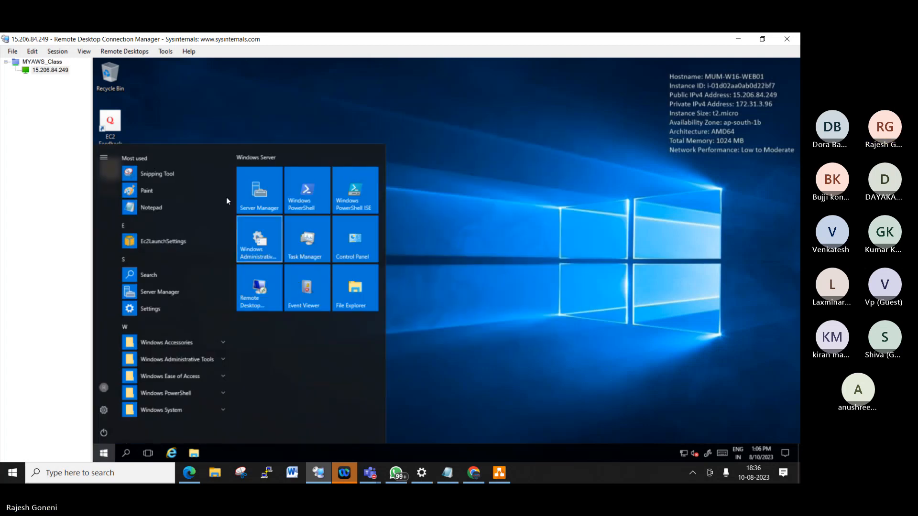
click(268, 186)
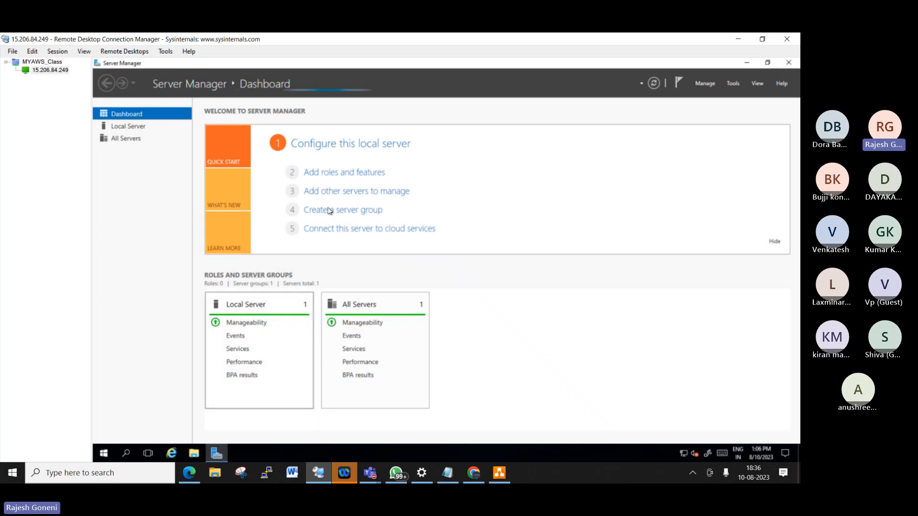
click(342, 175)
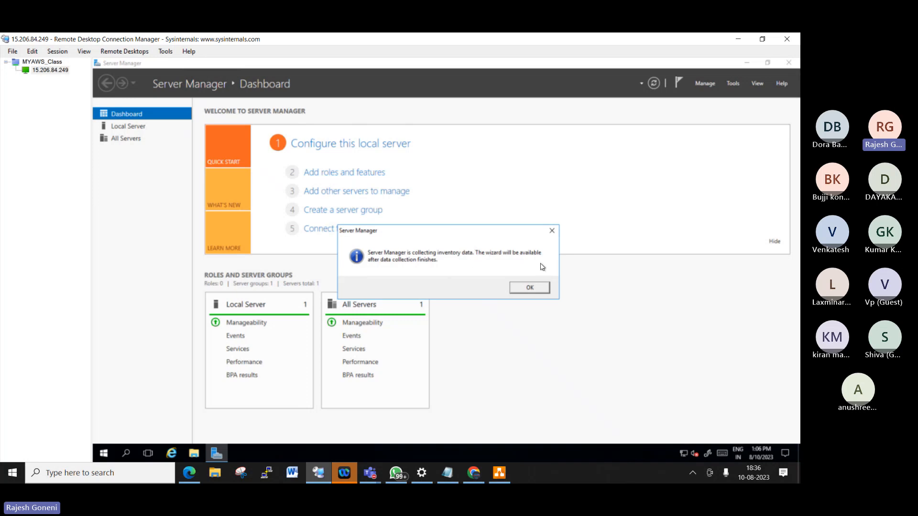
click(543, 293)
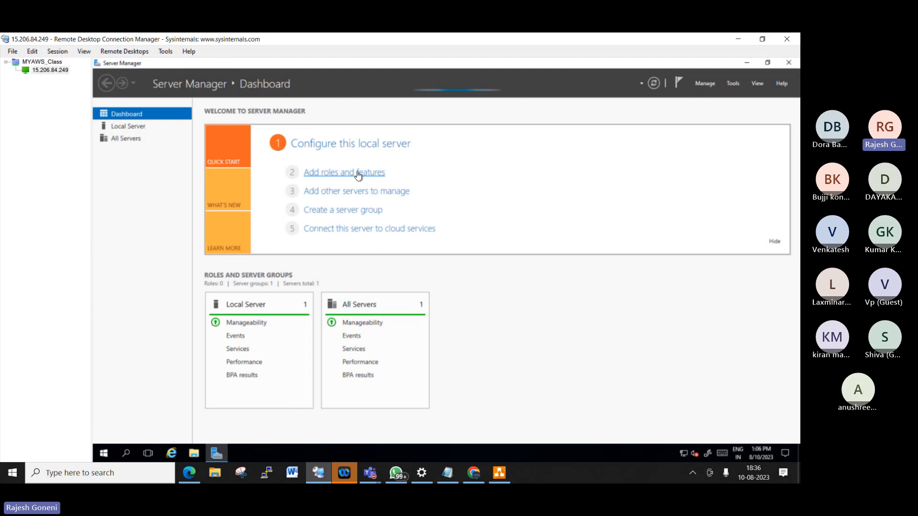
click(358, 175)
click(528, 291)
- Choose role-based install on this server, tick Web Server (IIS) with its management tools, keep default services
click(362, 173)
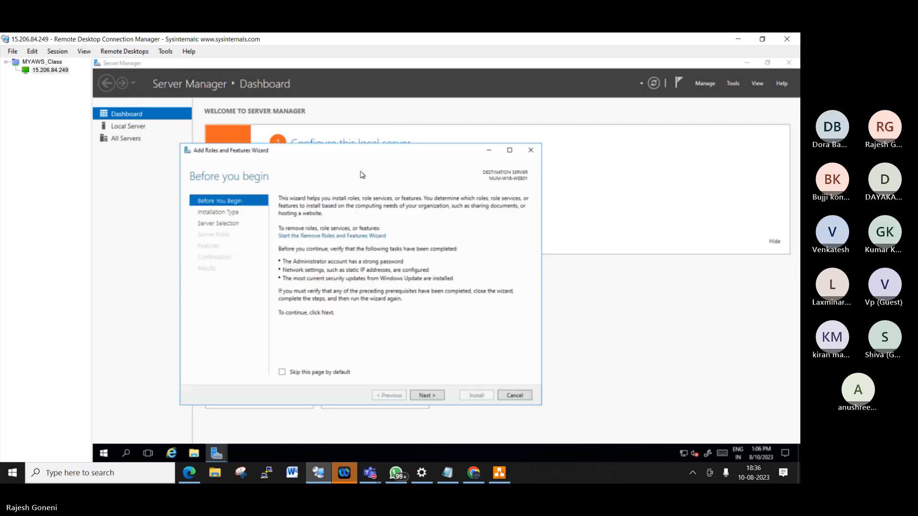
click(426, 396)
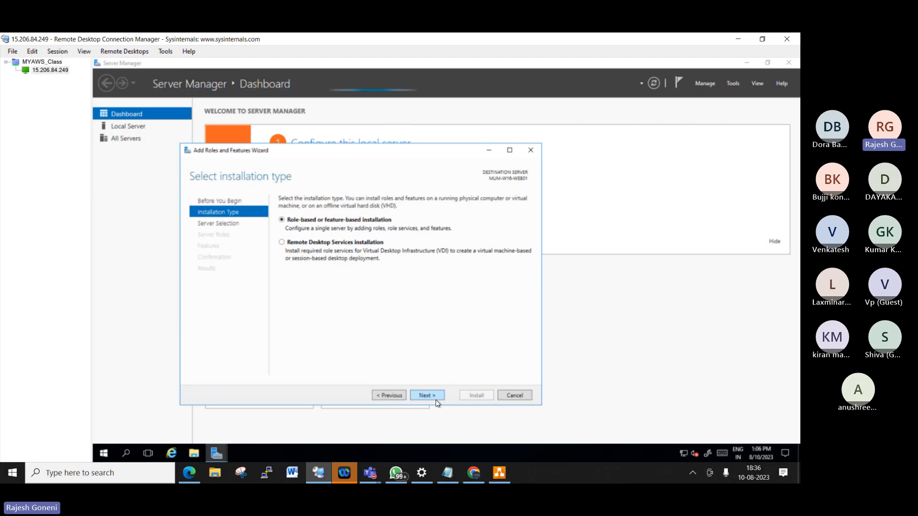
click(435, 396)
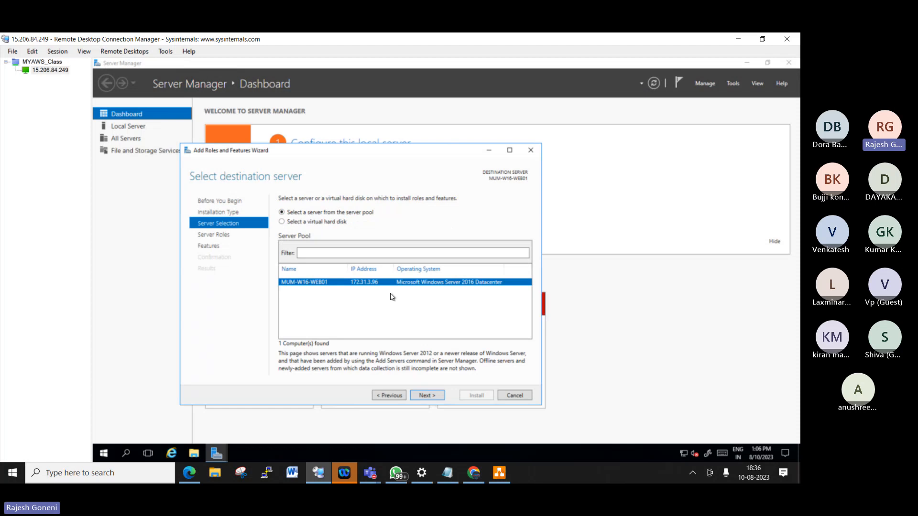
click(430, 397)
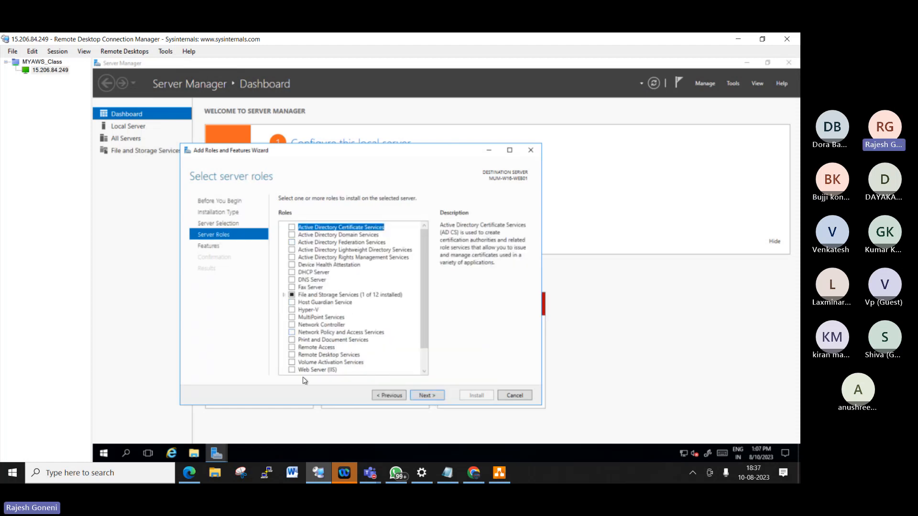
click(291, 371)
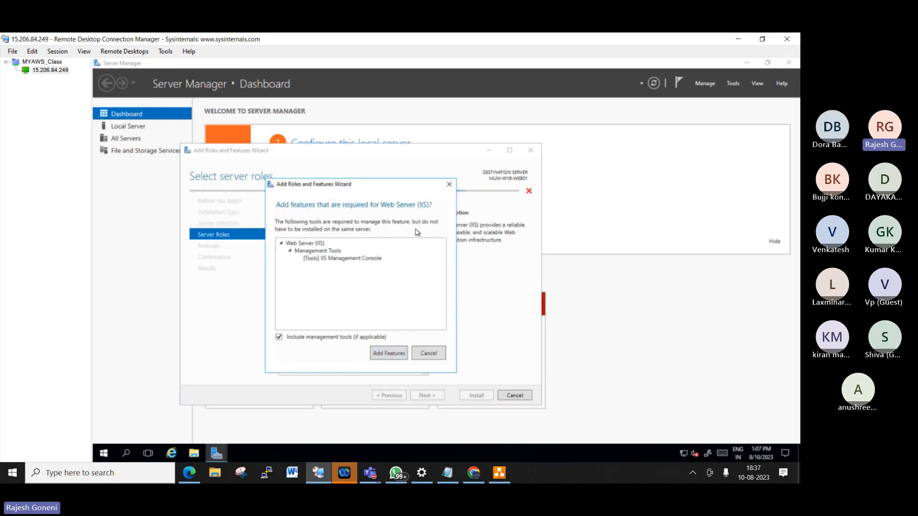
click(397, 356)
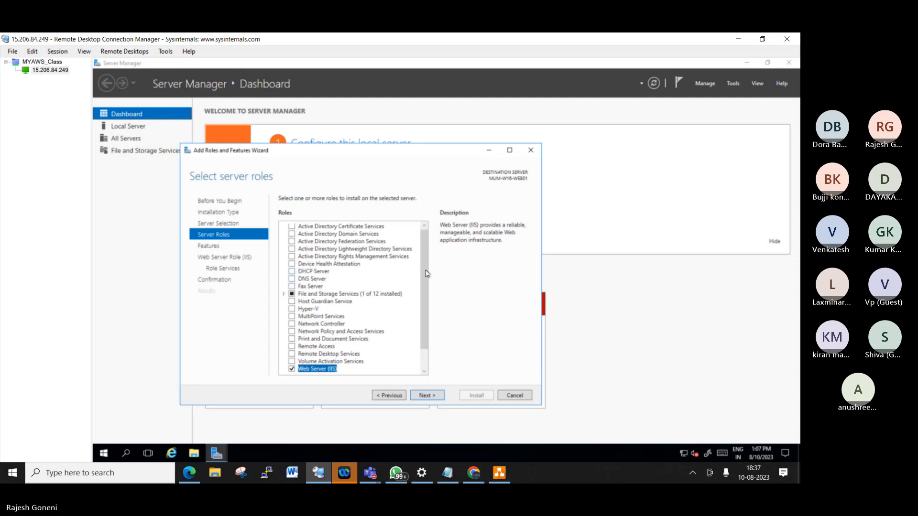
drag(427, 274, 424, 267)
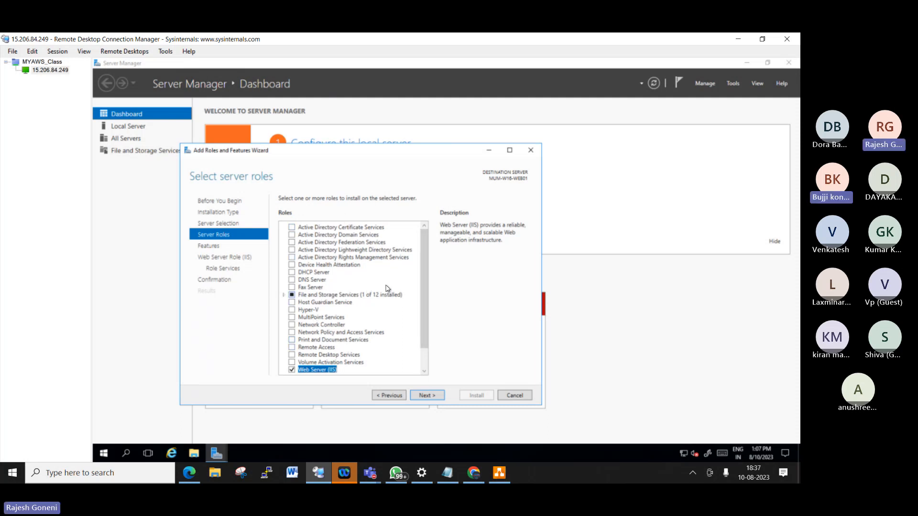
click(425, 397)
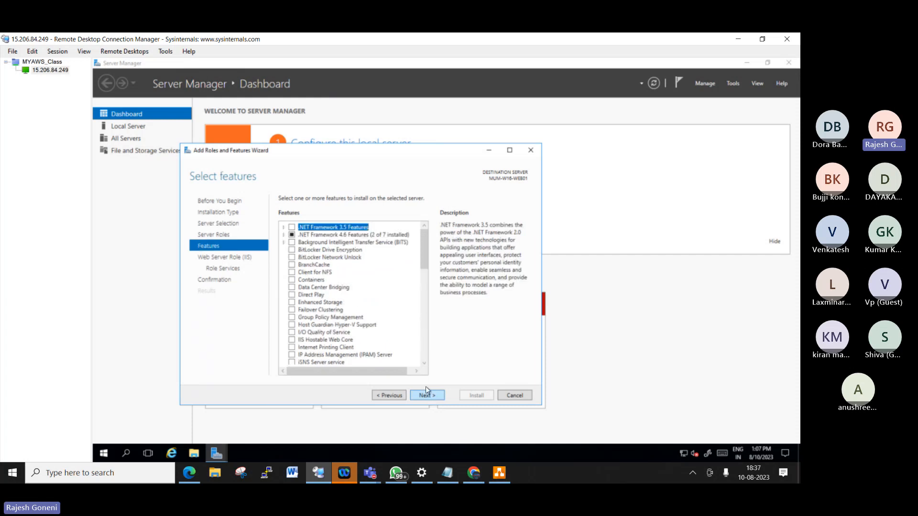
click(439, 397)
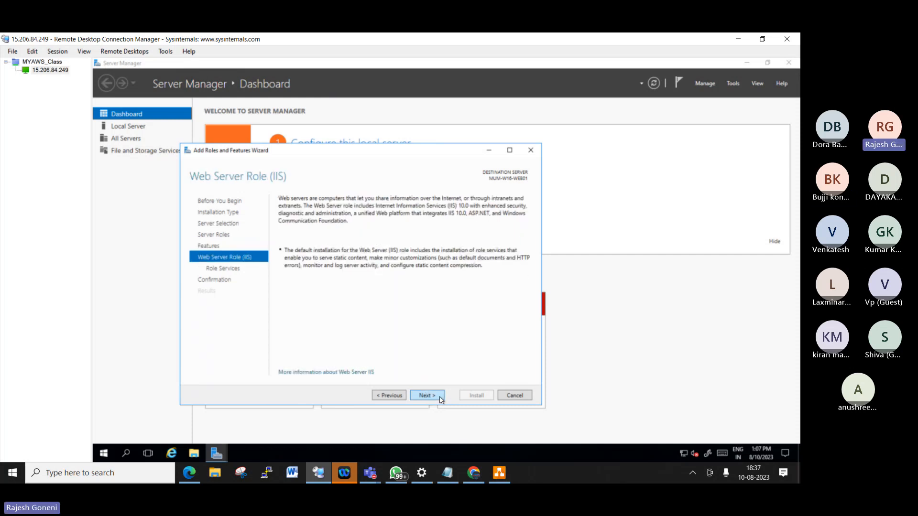
click(440, 397)
click(440, 396)
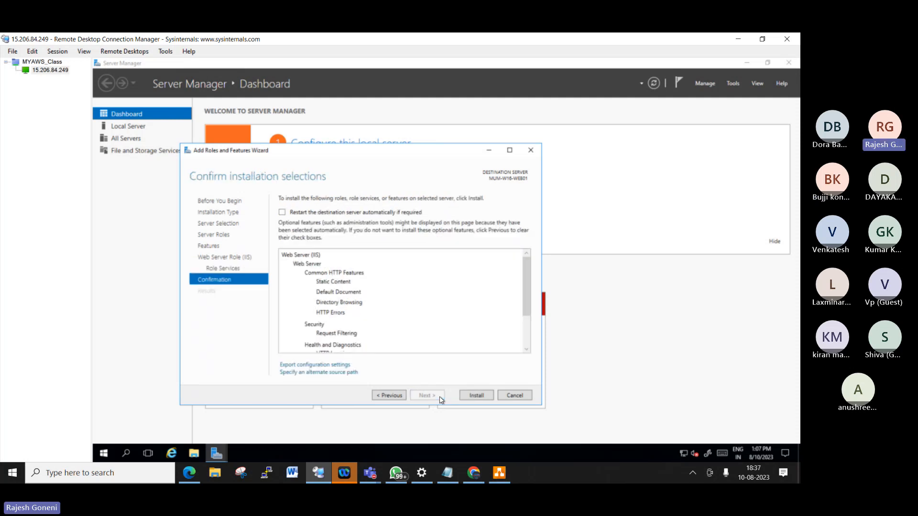
- Start the Web Server (IIS) installation on MUM-W16-WEB01
click(476, 397)
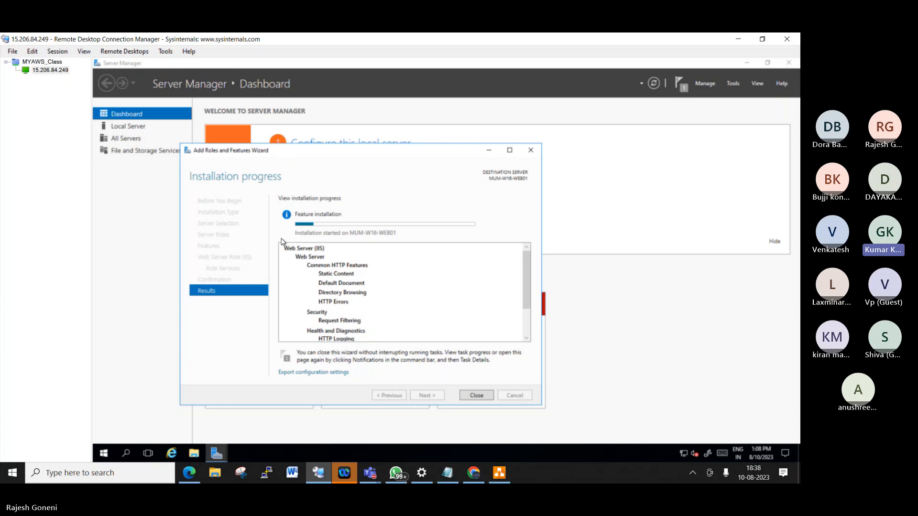
- Search Google Images for 'workgroup vs domain' in a new Chrome tab and preview AfterAcademy's diagram
click(478, 472)
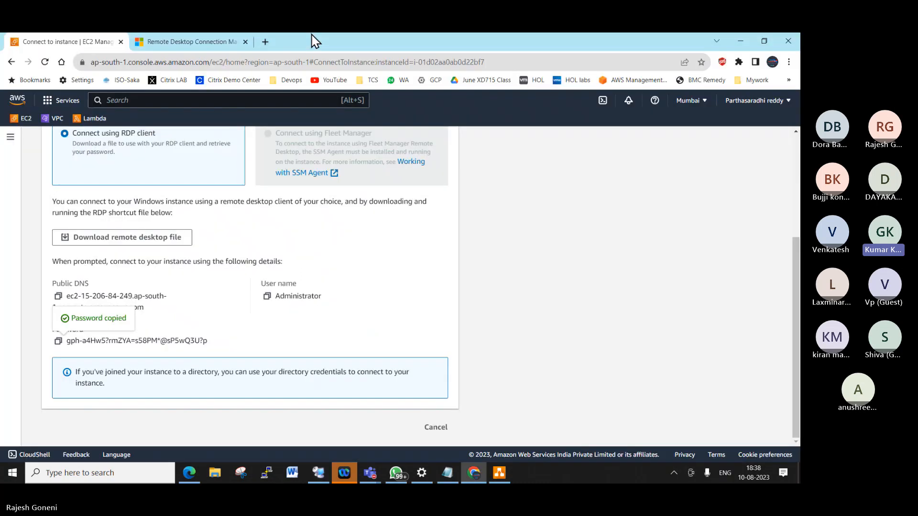
click(265, 42)
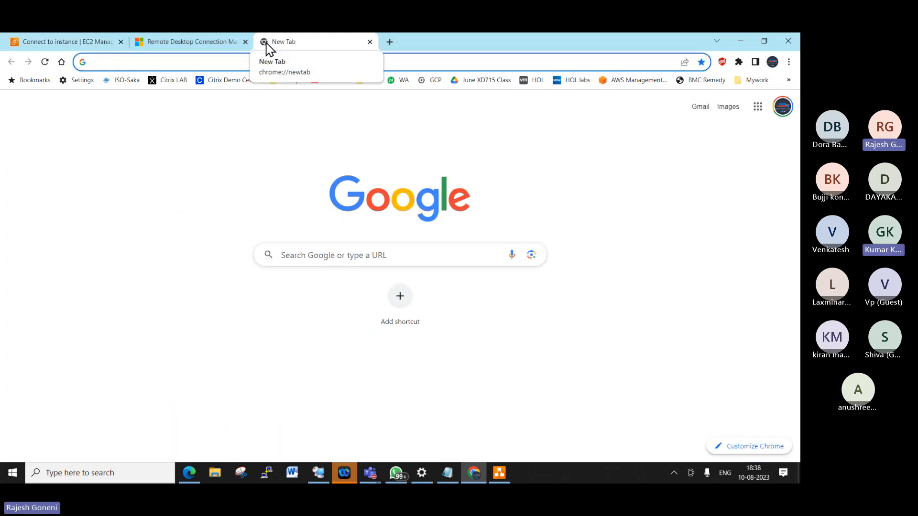
text(workgroup )
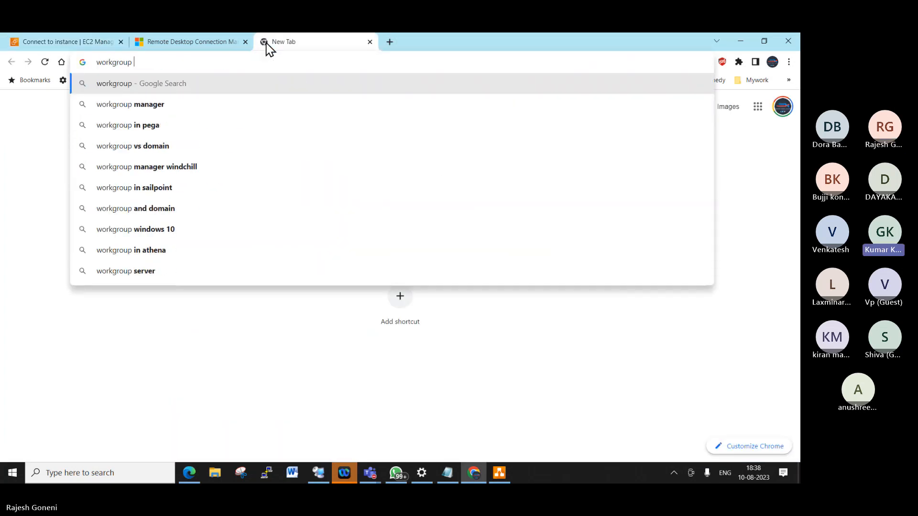
text(vs domain)
key(Return)
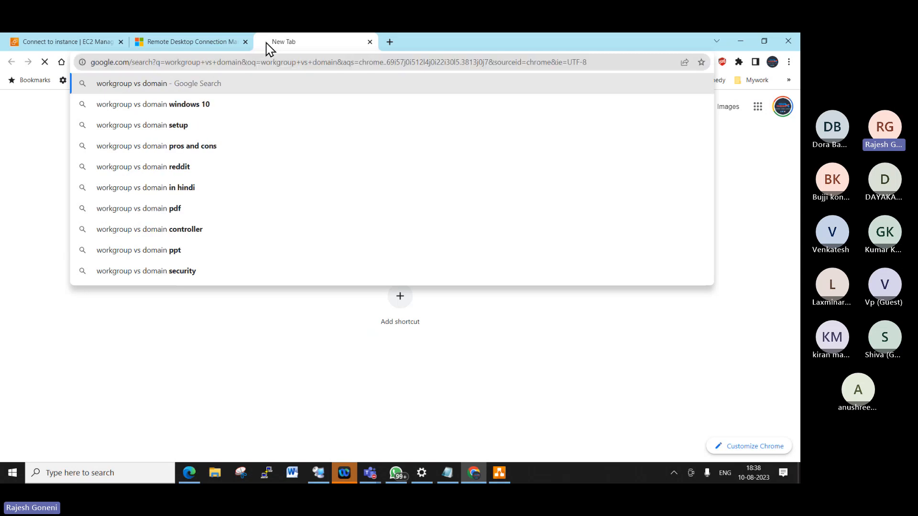
click(106, 136)
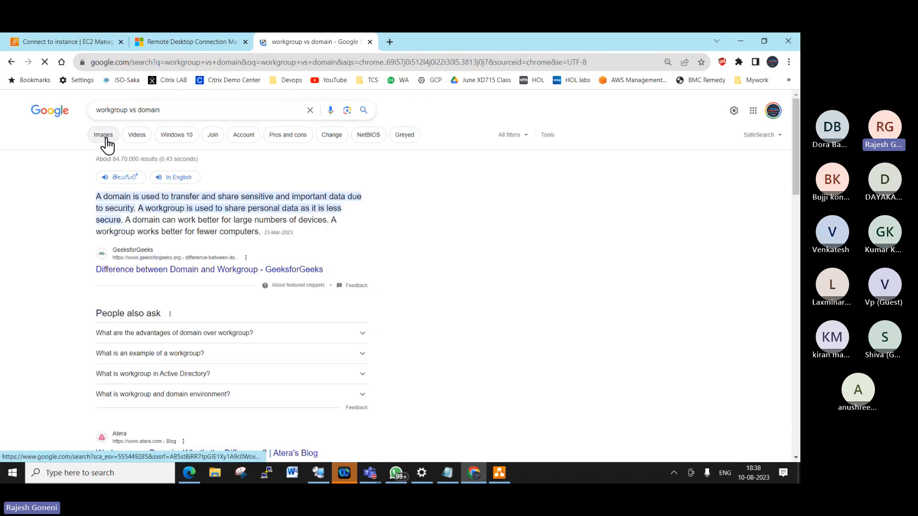
click(235, 224)
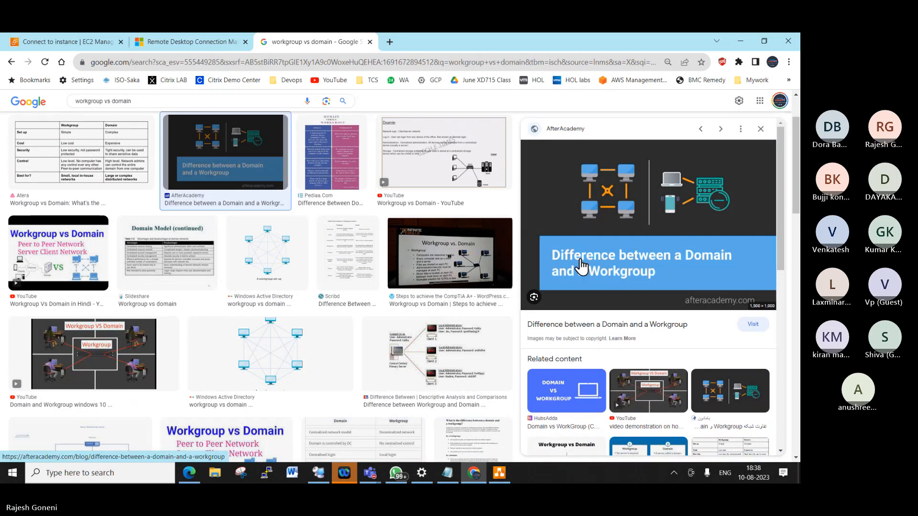
scroll(569, 285, down, 4)
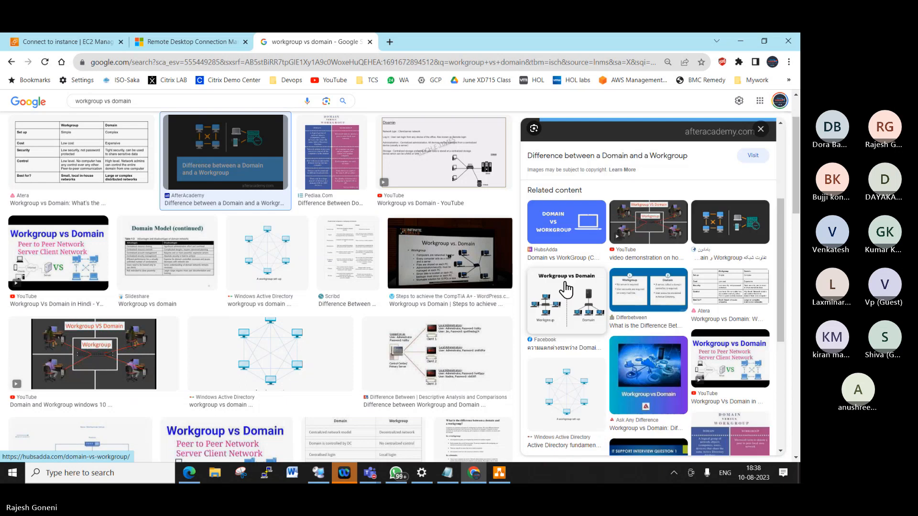
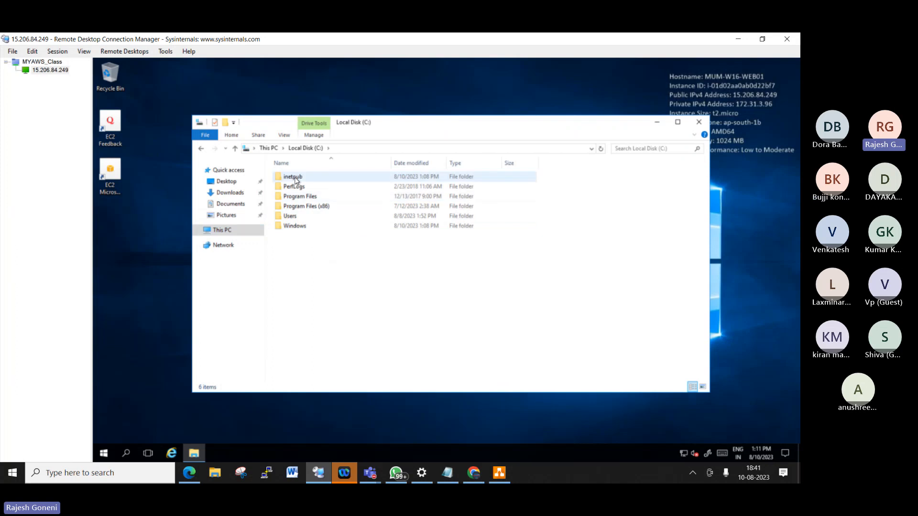
- Browse to inetpub\wwwroot on the server to see the iisstart files, then launch Internet Explorer
click(297, 180)
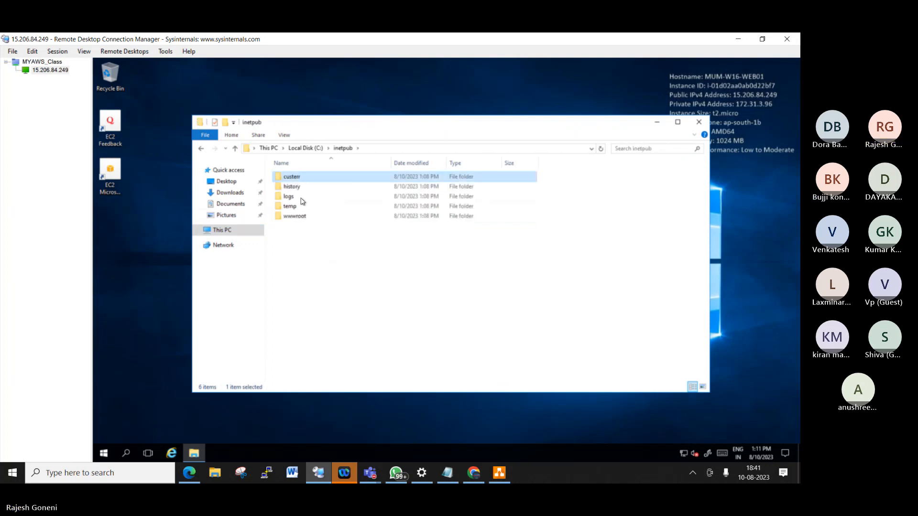
click(299, 225)
click(298, 220)
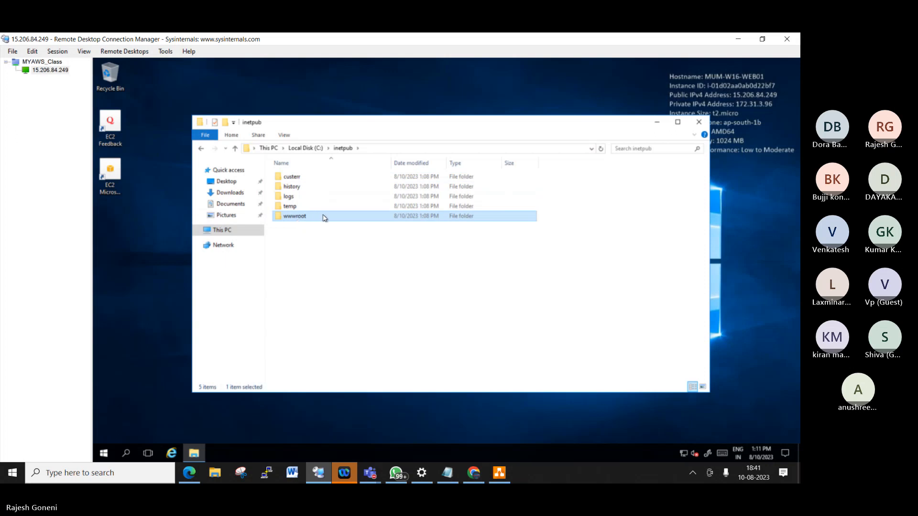
double_click(321, 217)
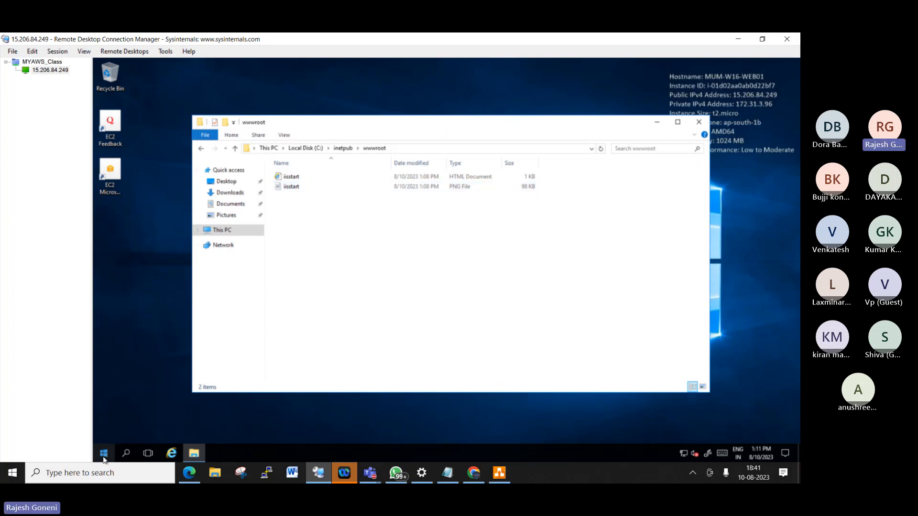
click(173, 452)
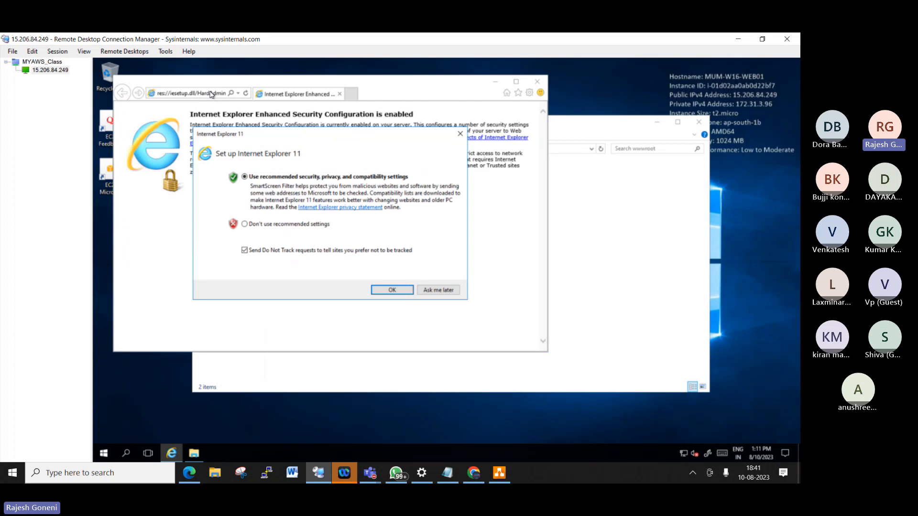
click(290, 224)
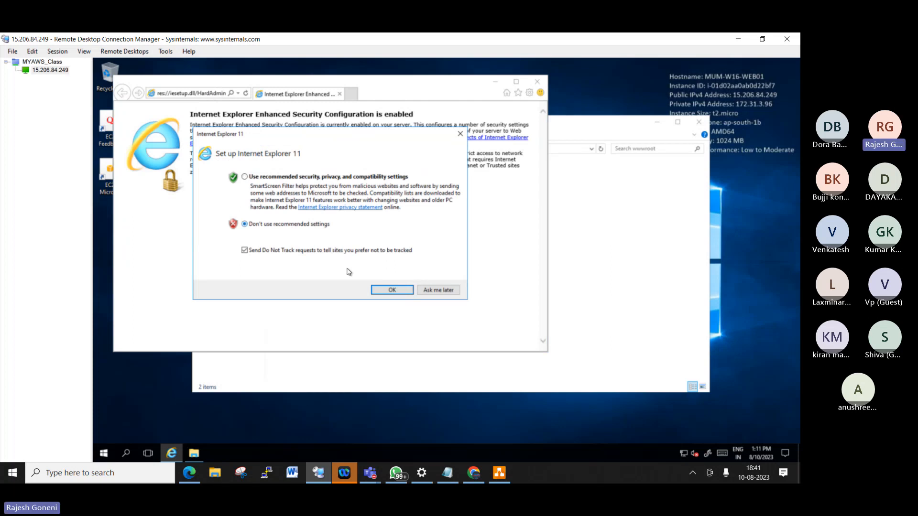
click(385, 290)
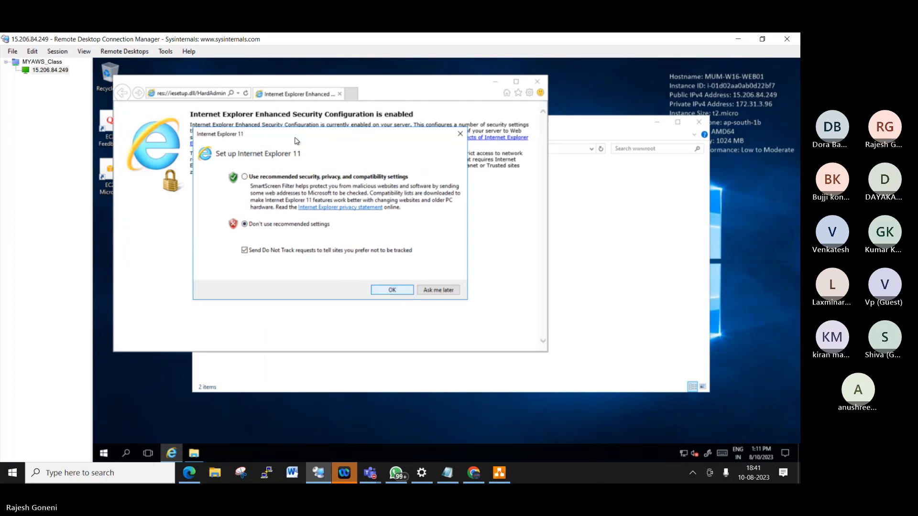
click(219, 94)
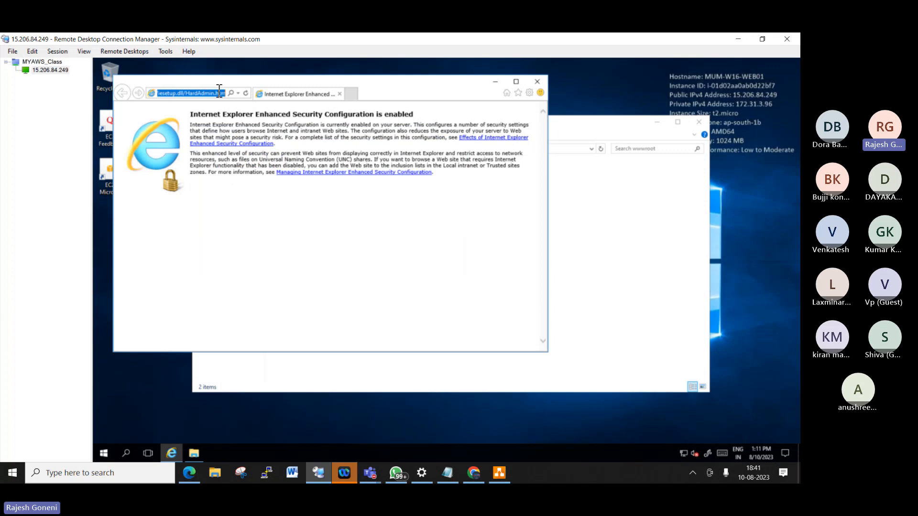
text(loca)
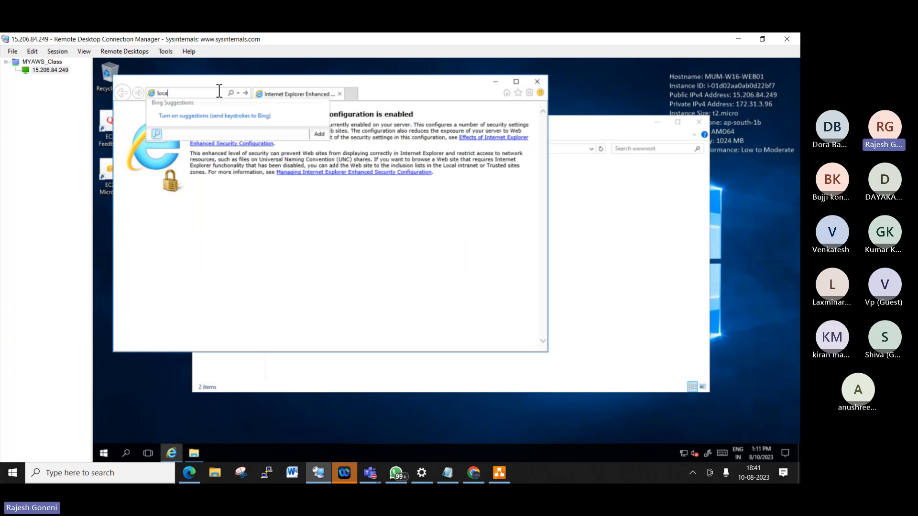
text(lhost)
key(Return)
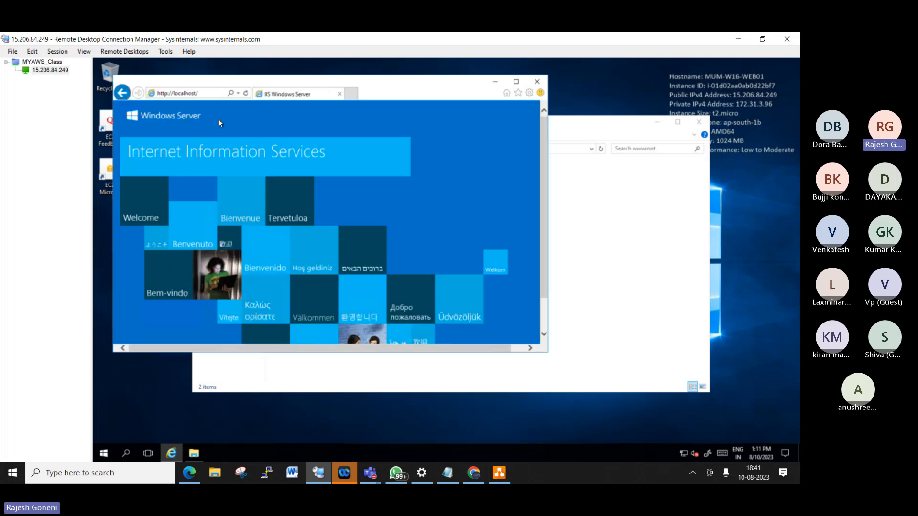
click(516, 81)
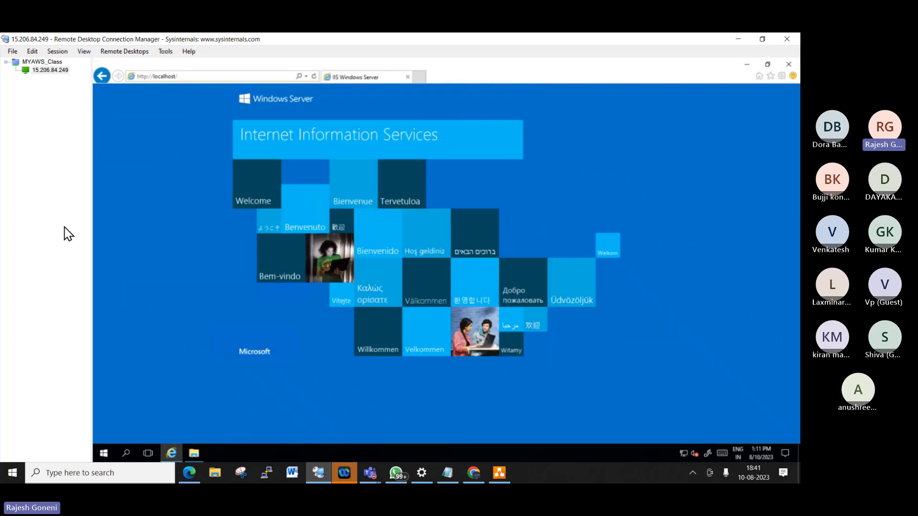
- Back in Chrome's EC2 console, select MUM-W16-WEB01 to view its details and public IPv4 15.206.84.249
click(742, 37)
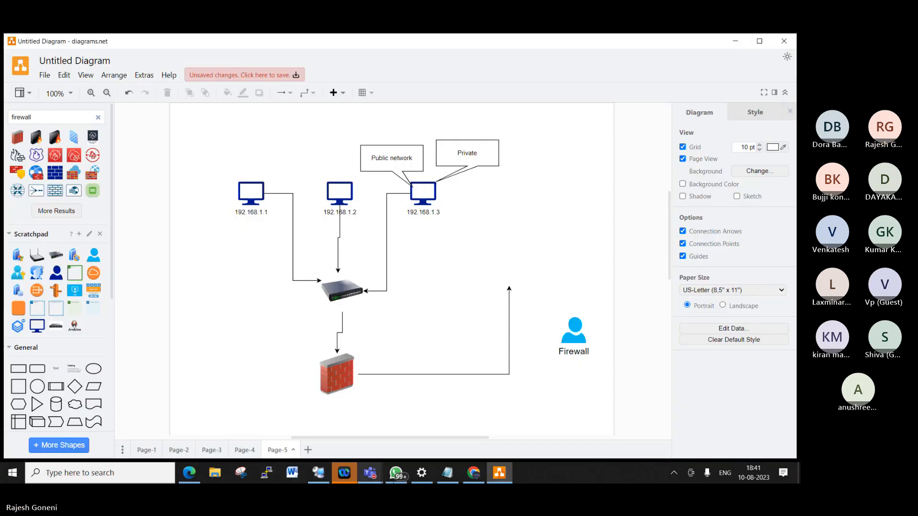
click(480, 478)
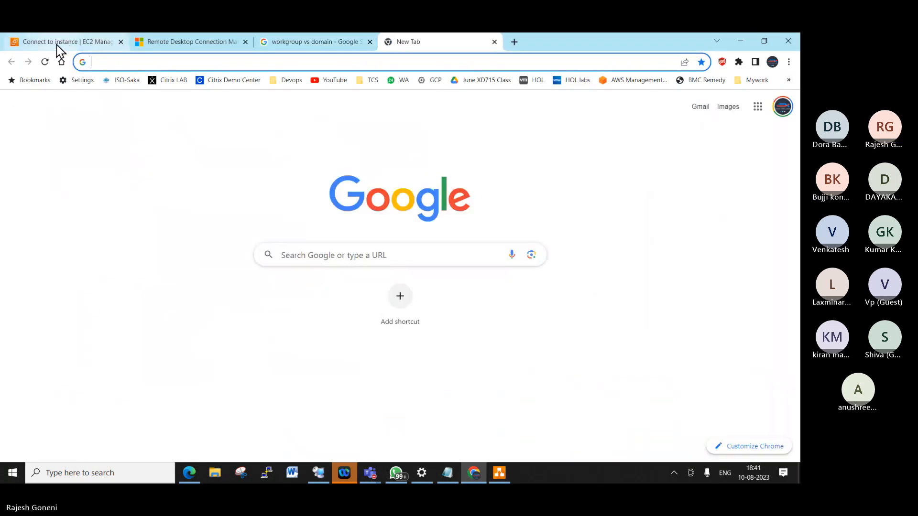
click(61, 49)
scroll(95, 155, up, 3)
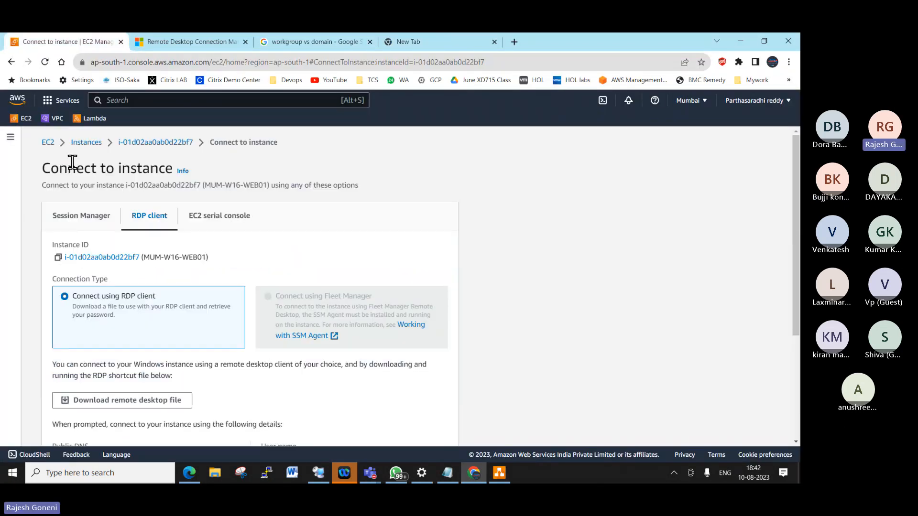
click(49, 143)
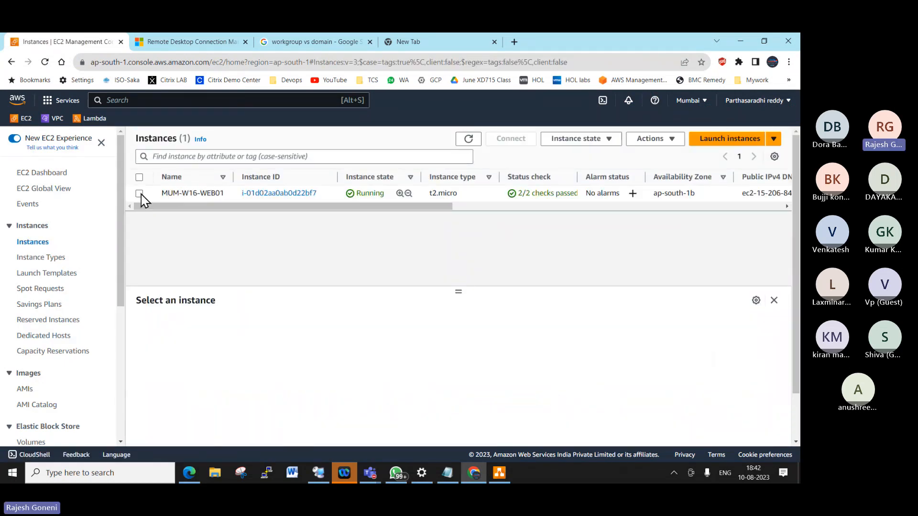
click(139, 193)
scroll(361, 389, down, 1)
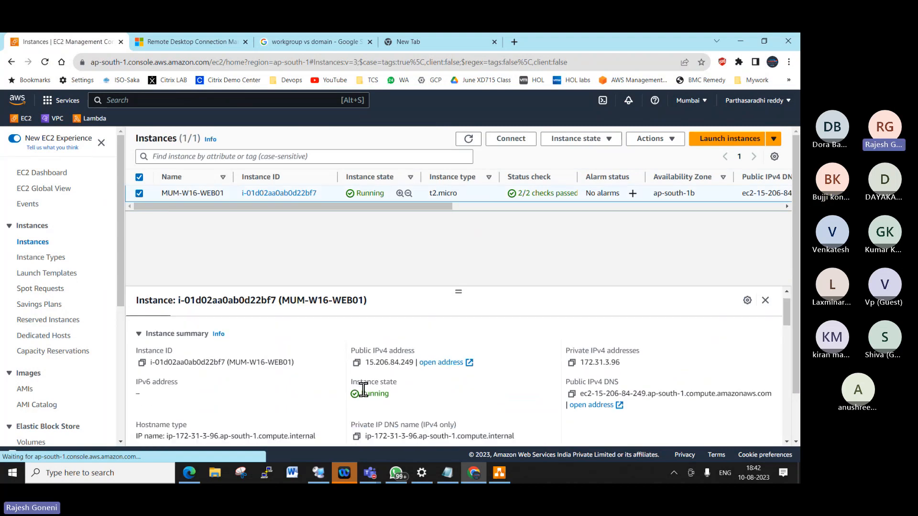
scroll(364, 389, down, 1)
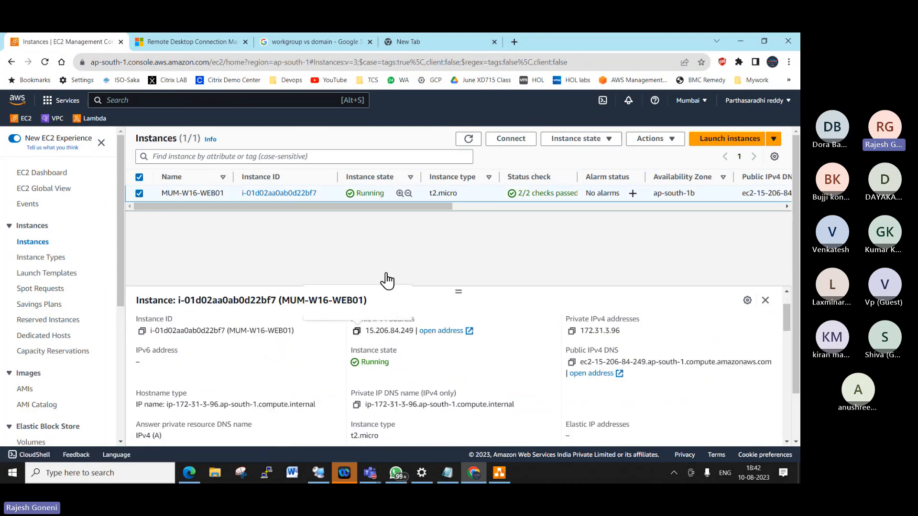
- Load 15.206.84.249 in a new Chrome tab, then return to the EC2 console
click(408, 42)
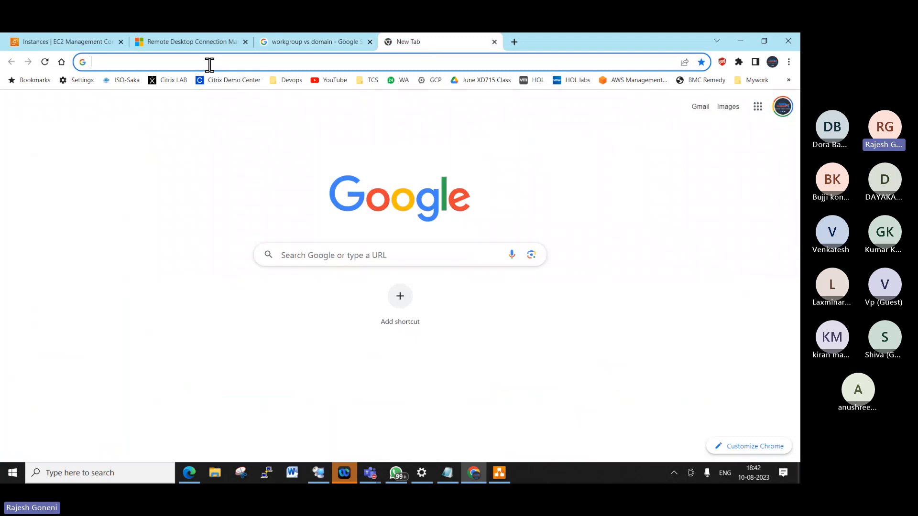
click(210, 63)
text(15.206.84.249)
key(Return)
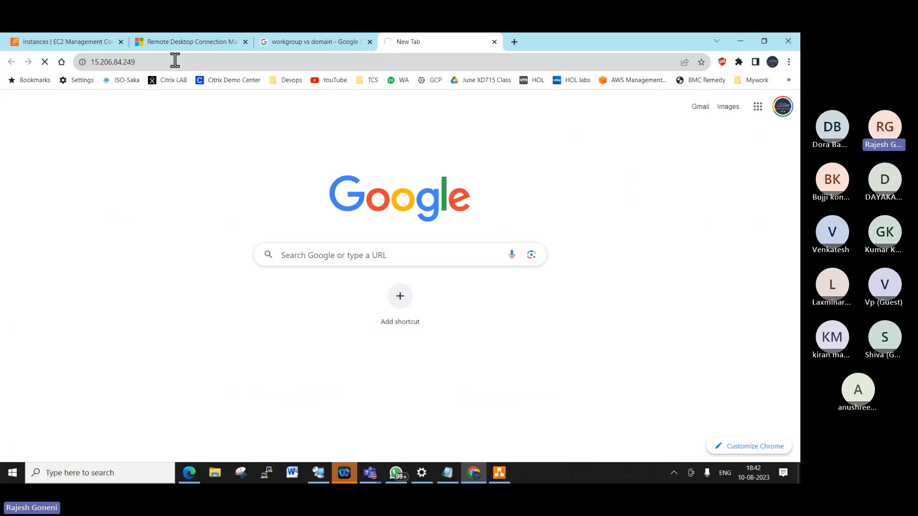
click(86, 46)
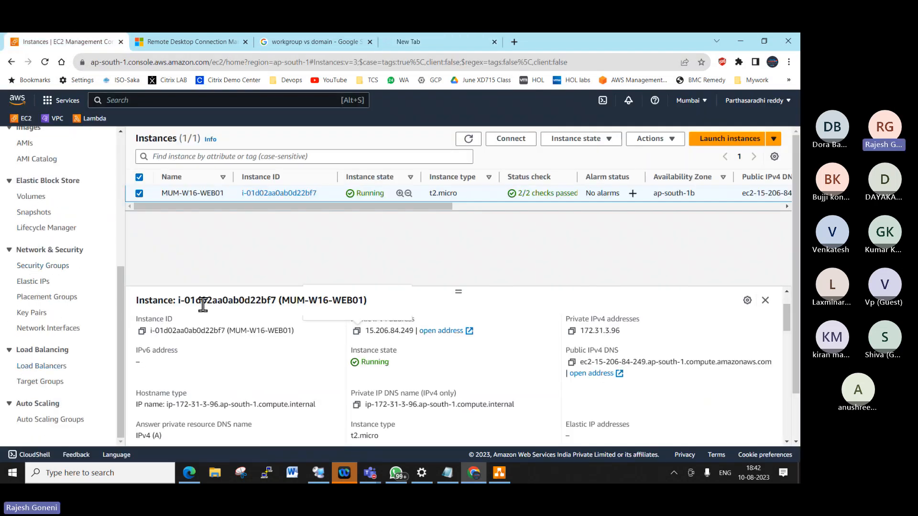
- Add an HTTP port 80 inbound rule from Anywhere-IPv4 (0.0.0.0/0) to the default security group
click(56, 268)
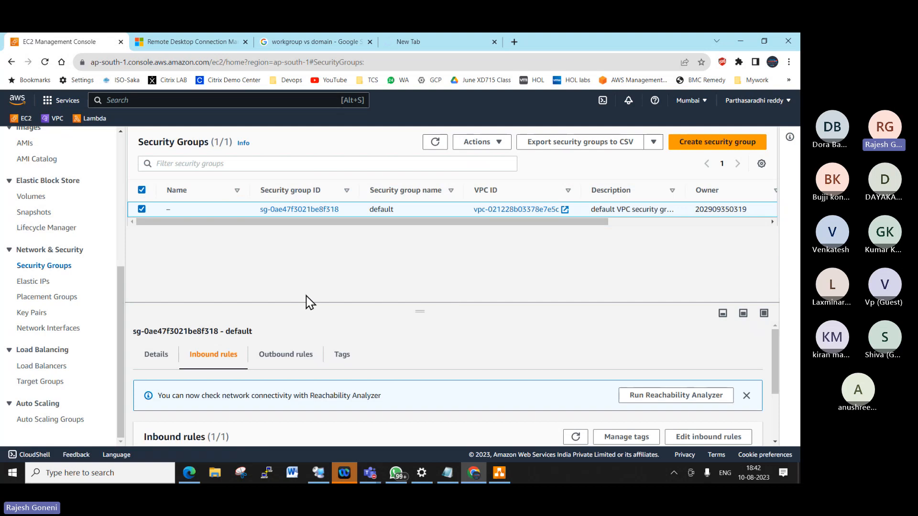
click(703, 438)
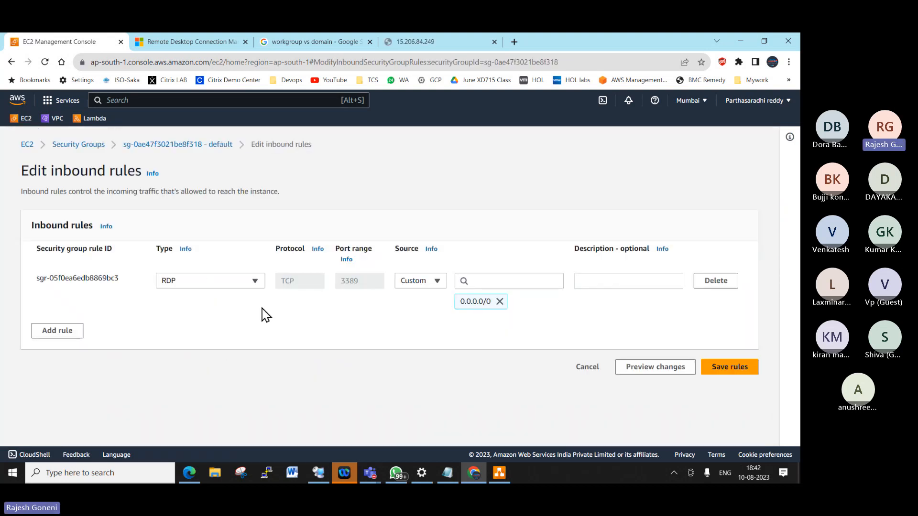
click(58, 331)
click(215, 323)
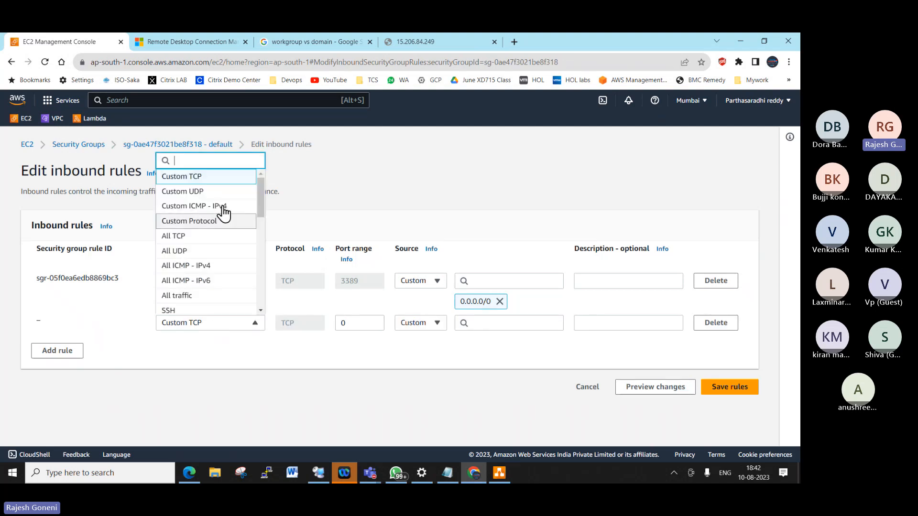
text(htt)
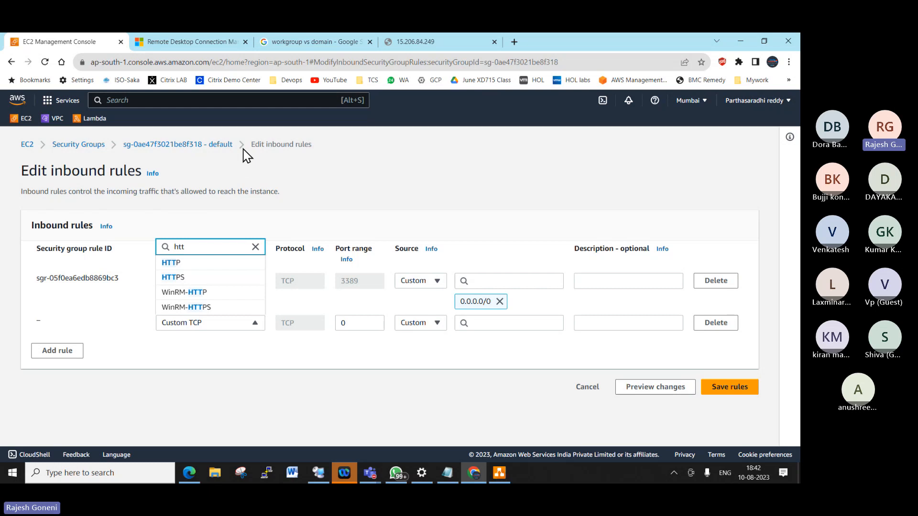
click(206, 262)
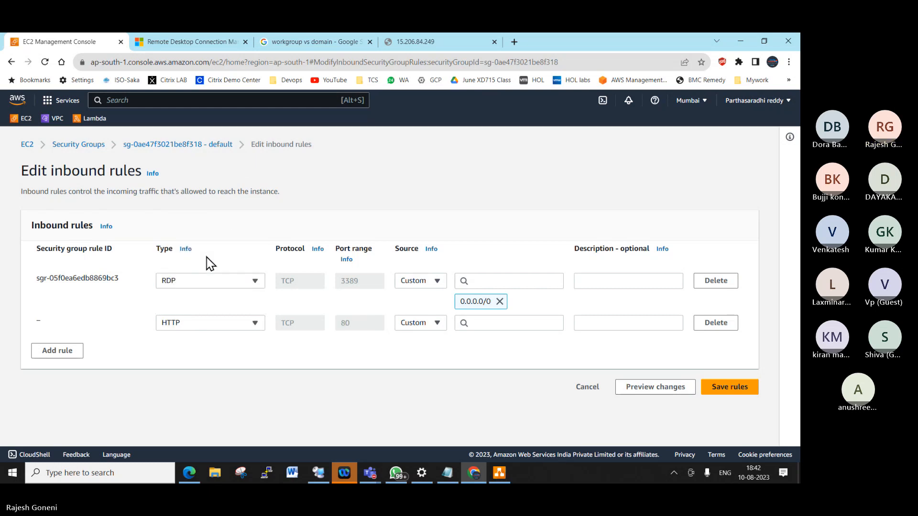
click(437, 324)
click(431, 355)
click(739, 418)
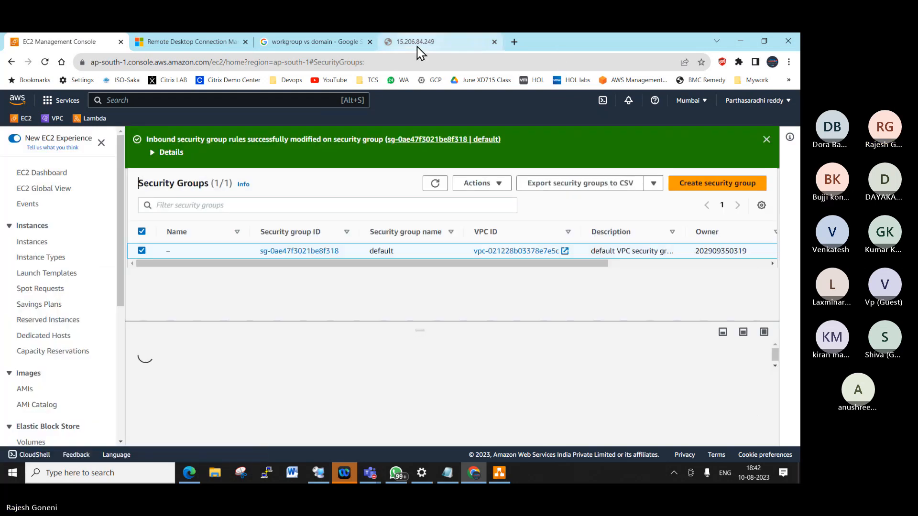
- Reload 15.206.84.249 and bypass Chrome's malware warning to reach the IIS welcome page
click(417, 45)
click(246, 63)
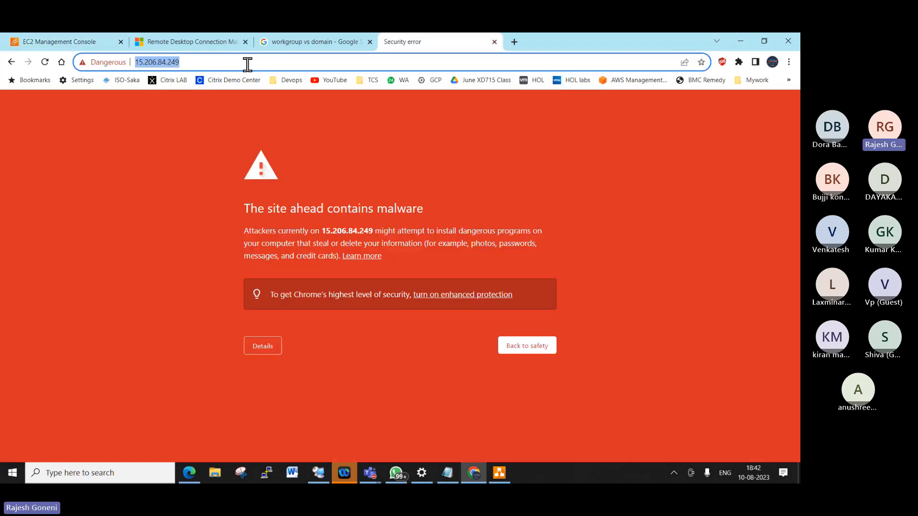
key(Return)
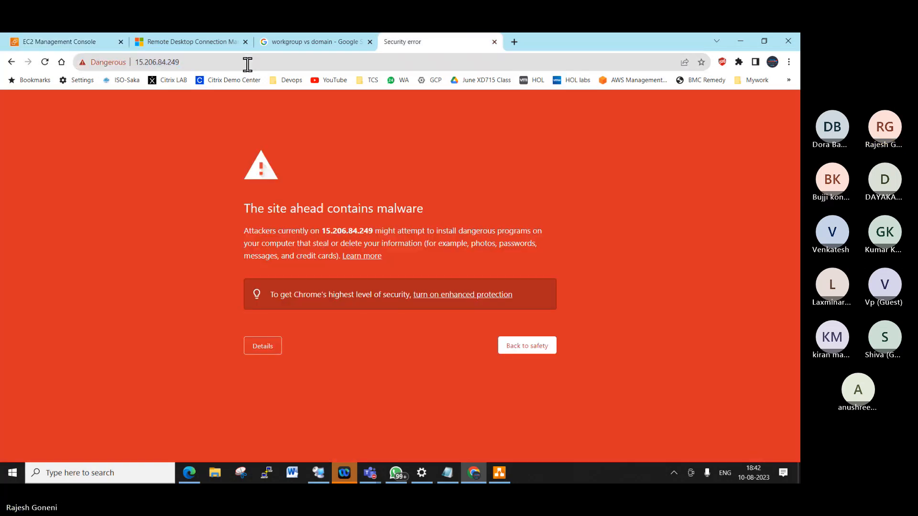
click(266, 349)
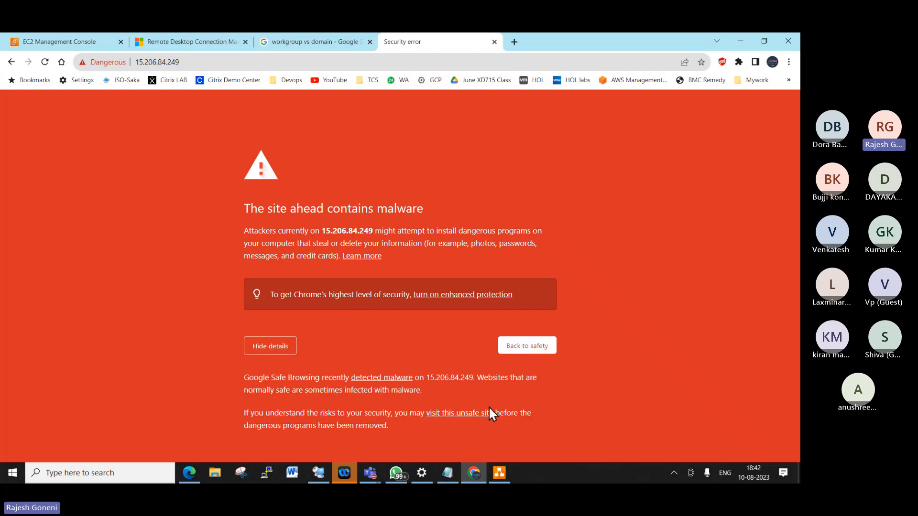
click(466, 414)
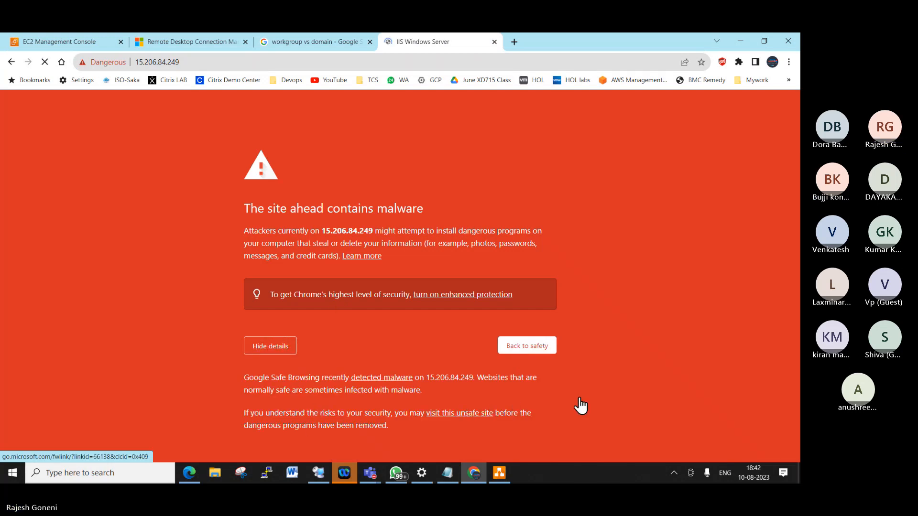
click(191, 64)
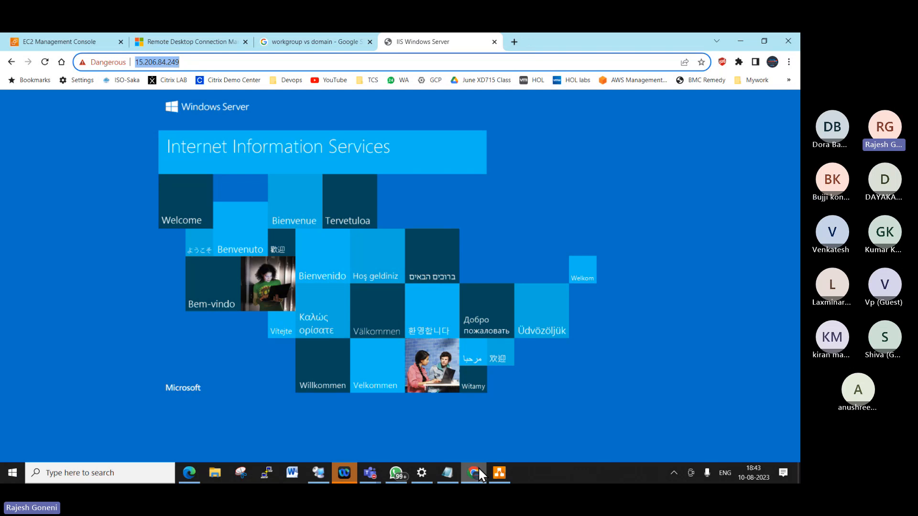
- Google 'sample html website download' and open the Free CSS result in a new tab
click(515, 43)
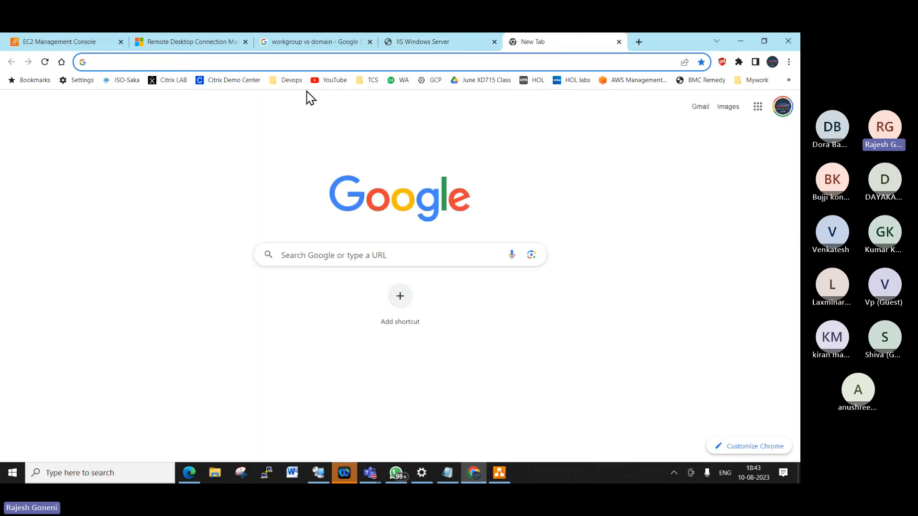
text(sample html)
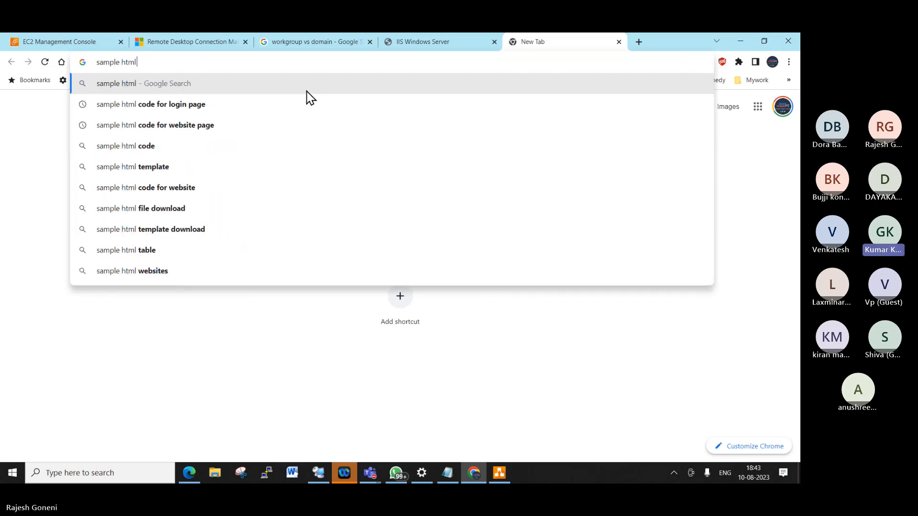
text( website )
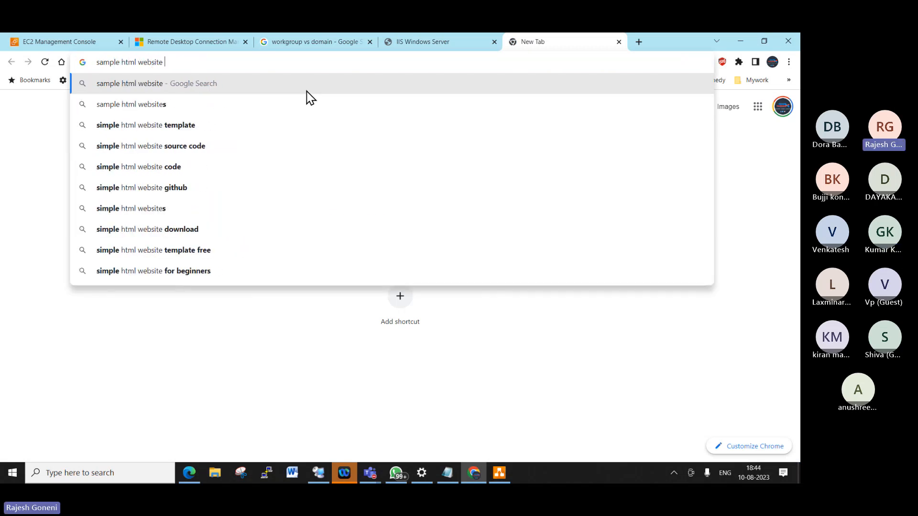
text(downloa)
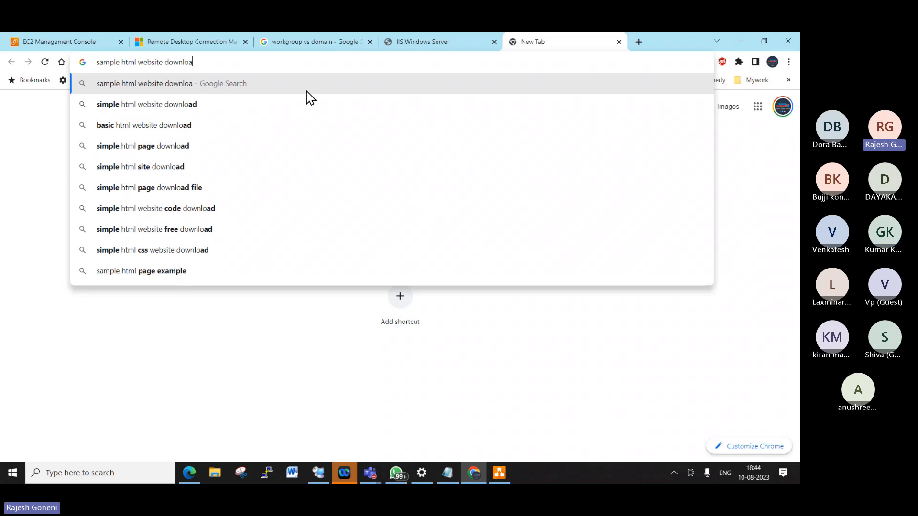
text(d)
key(Return)
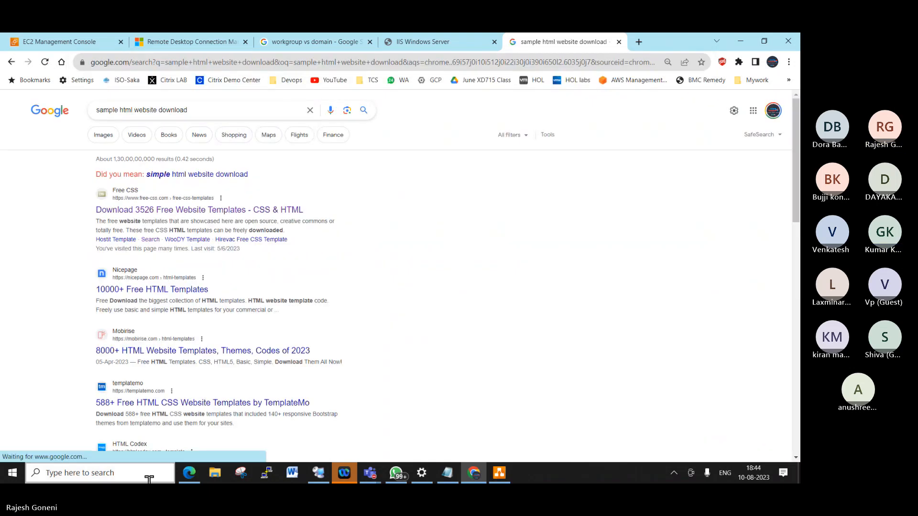
right_click(155, 215)
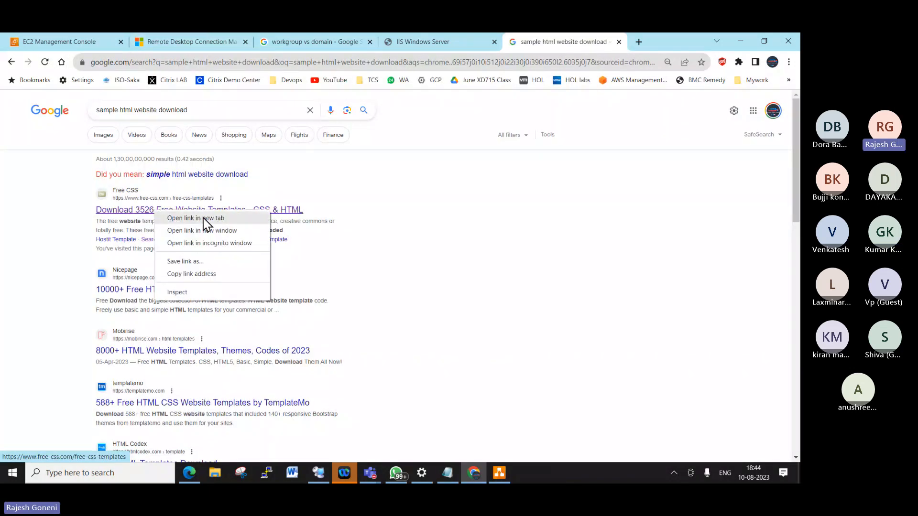
click(206, 219)
- On Free CSS, open the Shapel template page and start its download
click(593, 43)
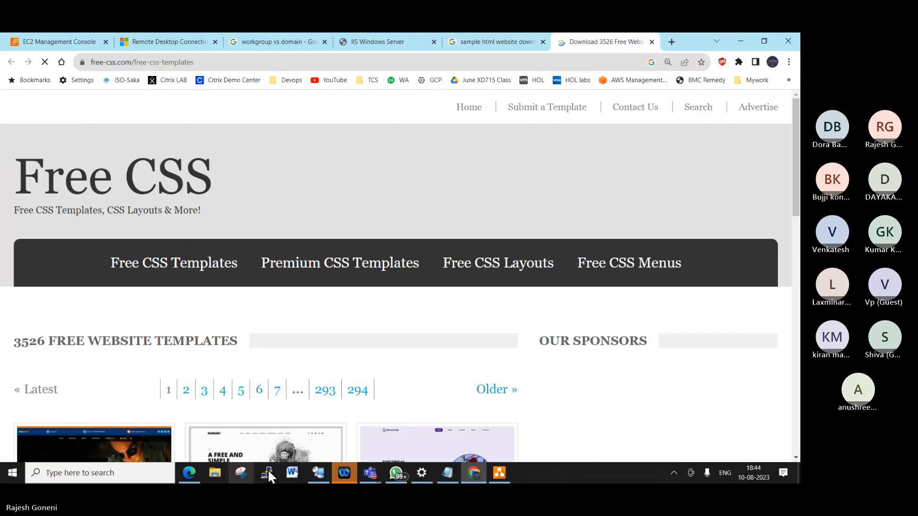
scroll(445, 333, down, 4)
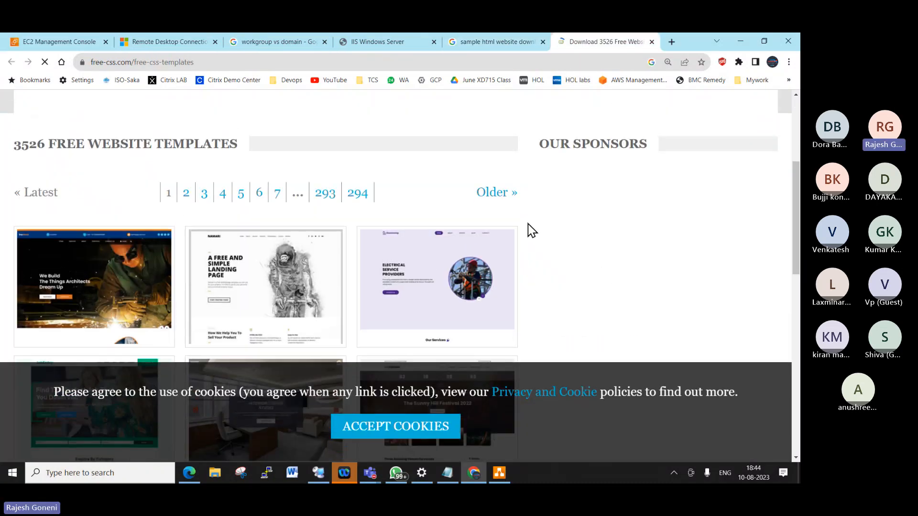
scroll(528, 223, down, 3)
scroll(532, 231, down, 1)
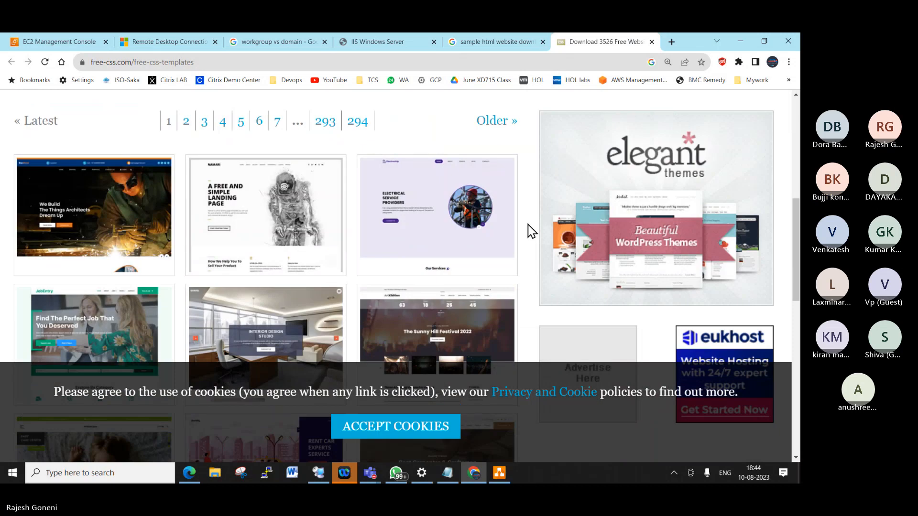
scroll(531, 230, down, 1)
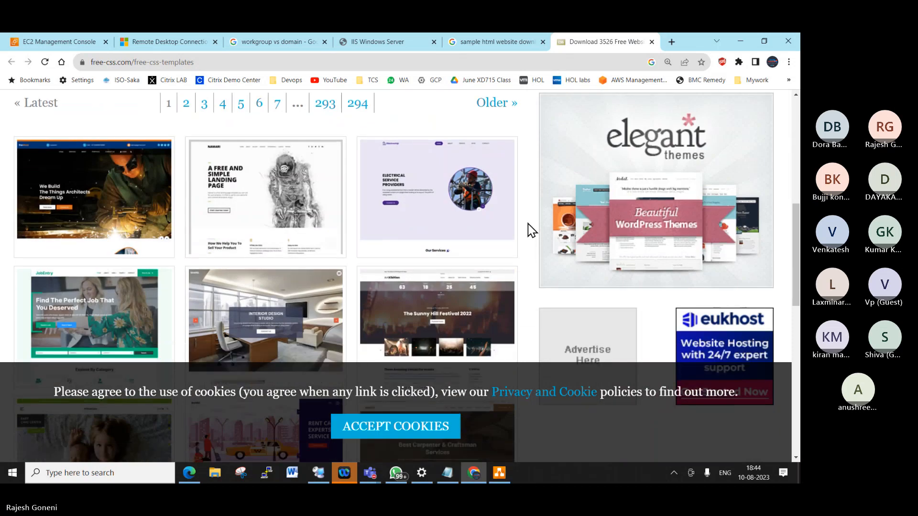
scroll(531, 231, down, 2)
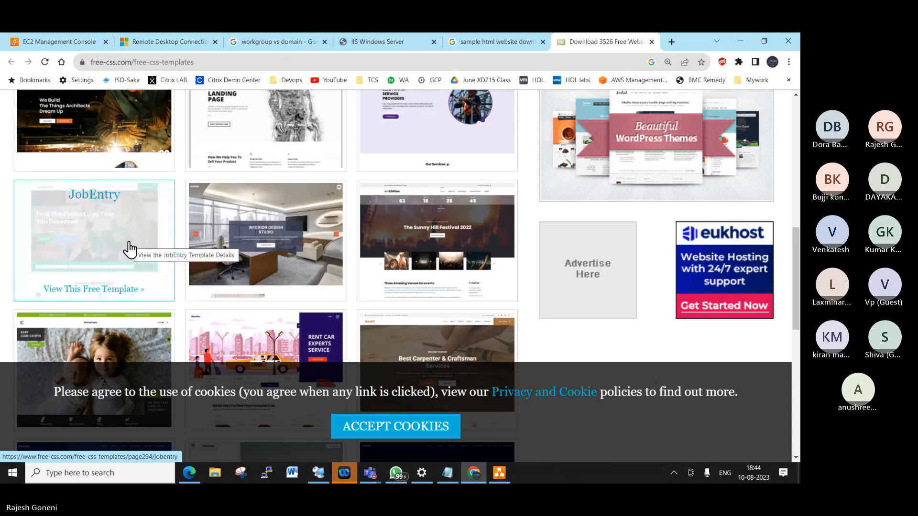
click(285, 228)
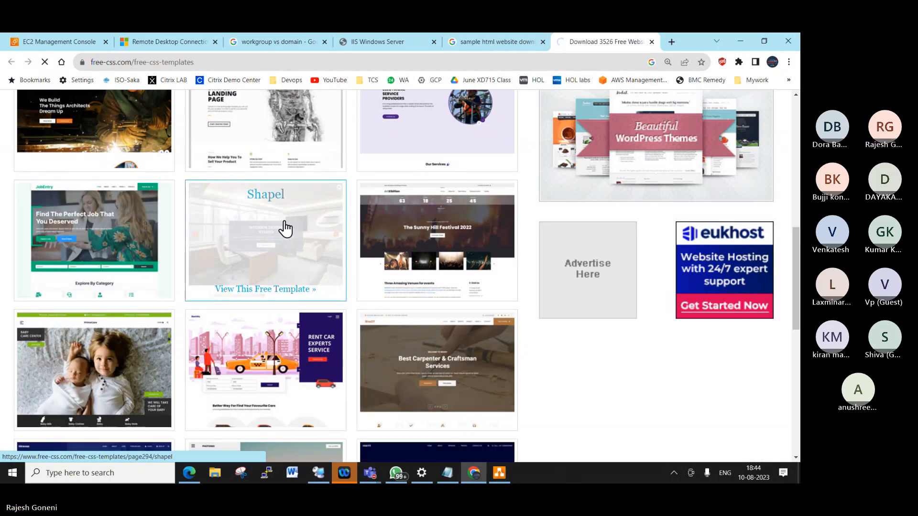
scroll(347, 254, down, 6)
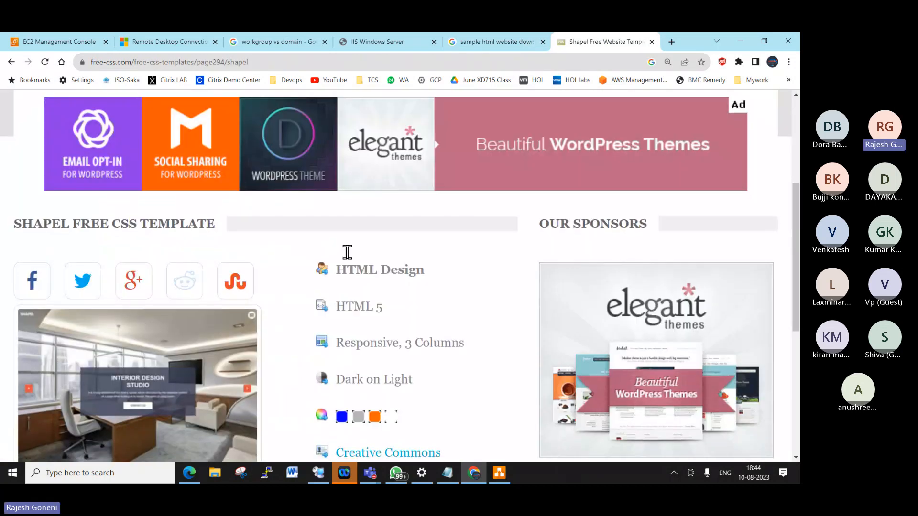
scroll(348, 253, up, 1)
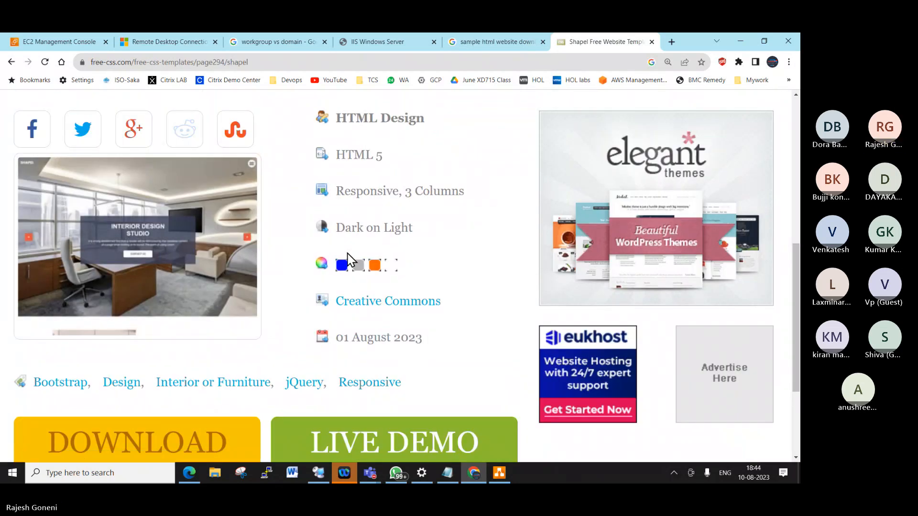
scroll(347, 253, down, 3)
click(201, 290)
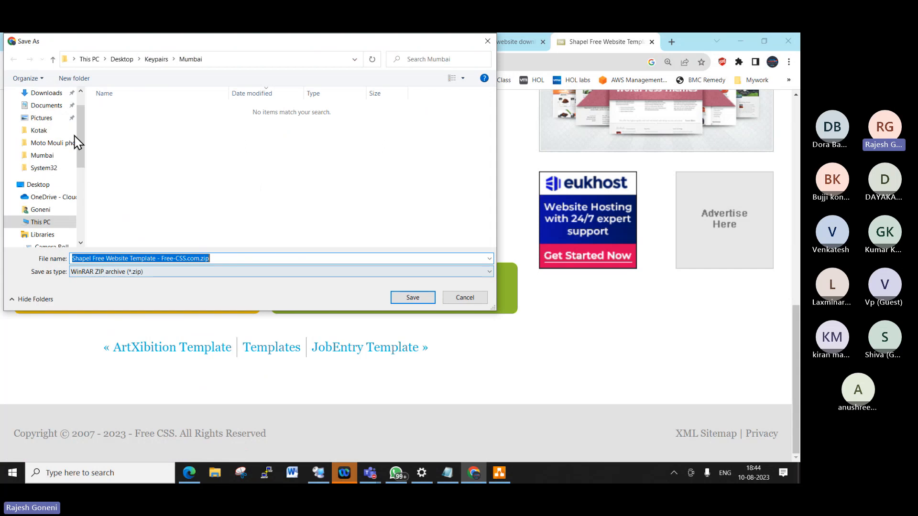
- Save 'Shapel Free Website Template - Free-CSS.com.zip' to the Downloads folder
scroll(74, 139, up, 1)
click(54, 122)
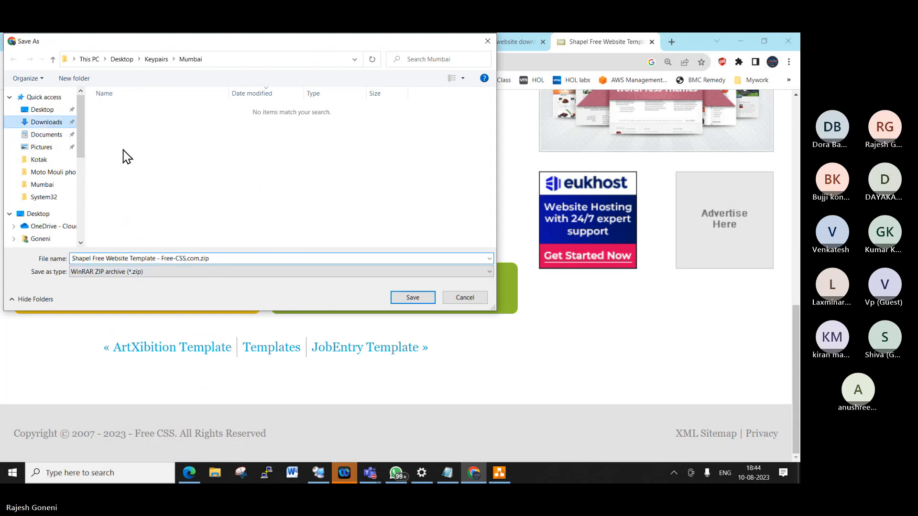
click(411, 299)
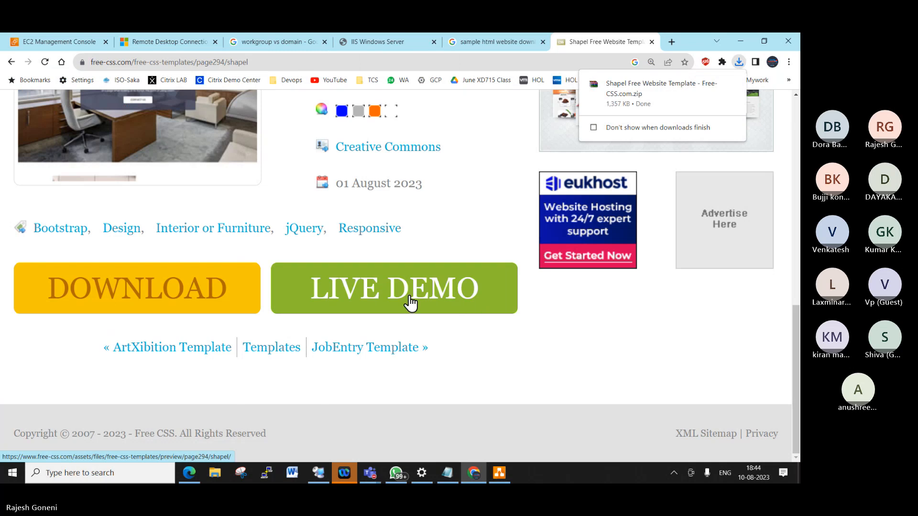
- Copy the downloaded Shapel zip from the Downloads folder and return to the remote server session
click(714, 85)
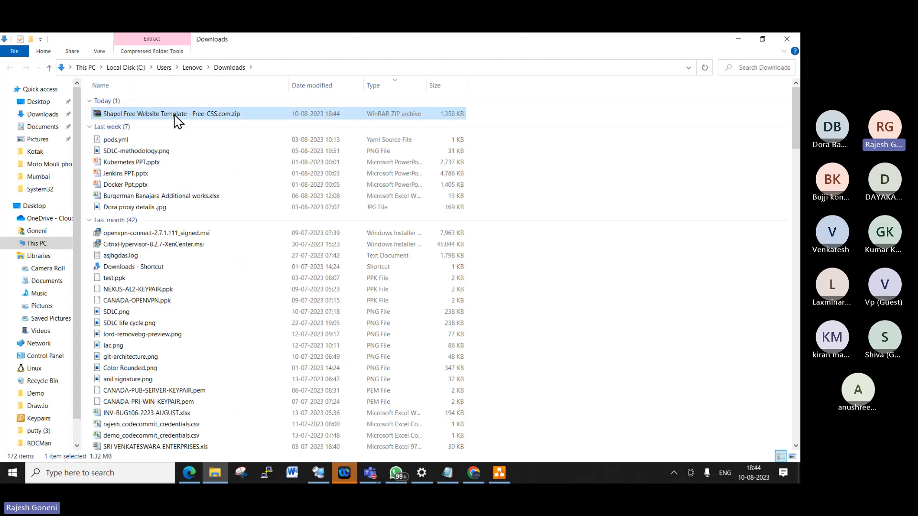
right_click(174, 115)
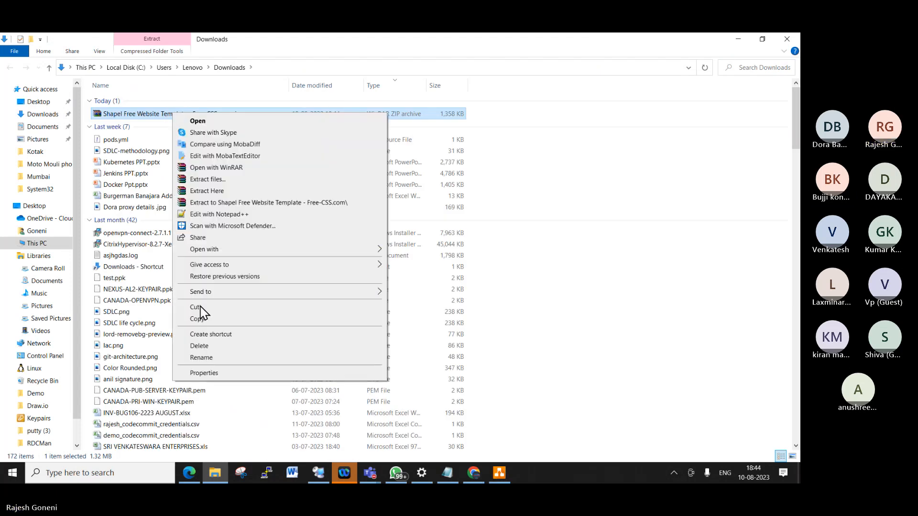
click(203, 319)
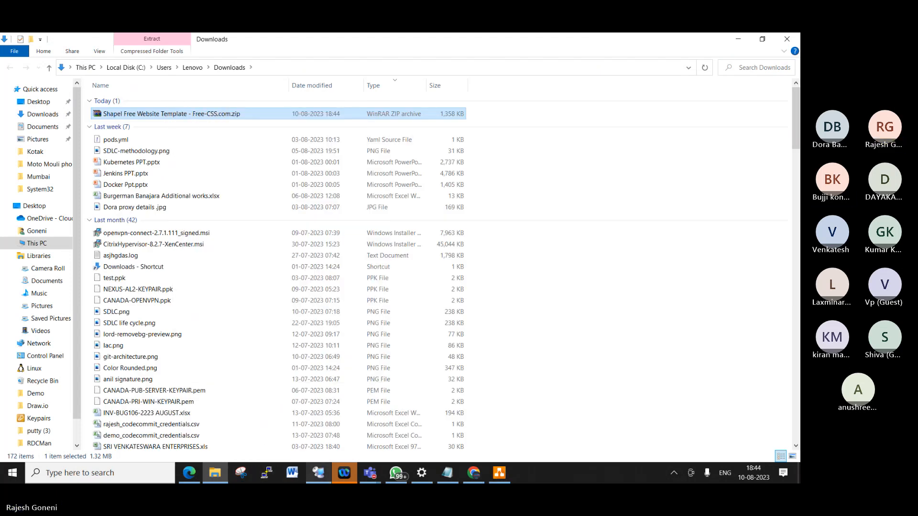
click(318, 473)
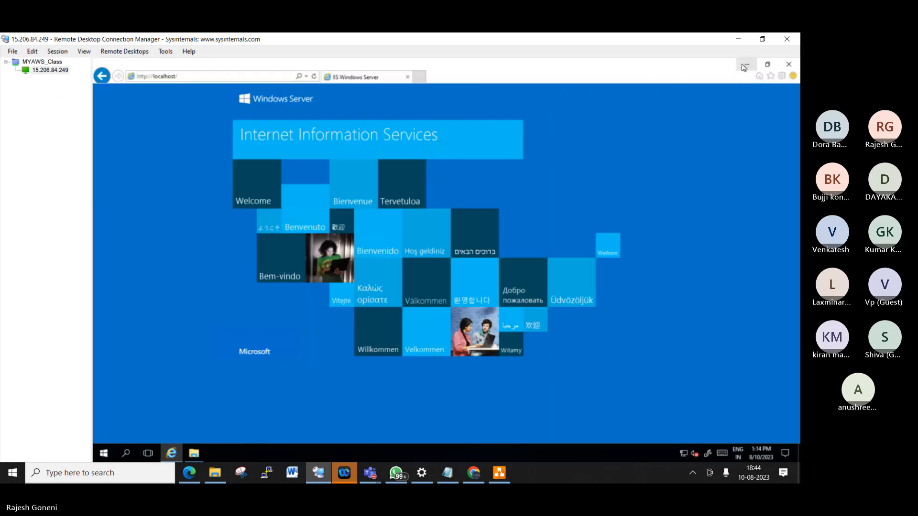
- Paste the Shapel zip into the server's wwwroot and extract it to the suggested folder
click(746, 65)
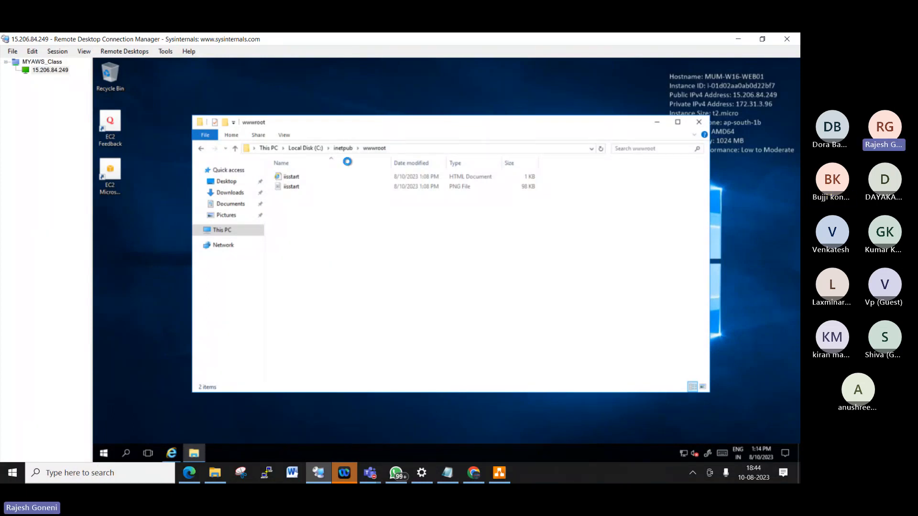
right_click(324, 269)
click(241, 312)
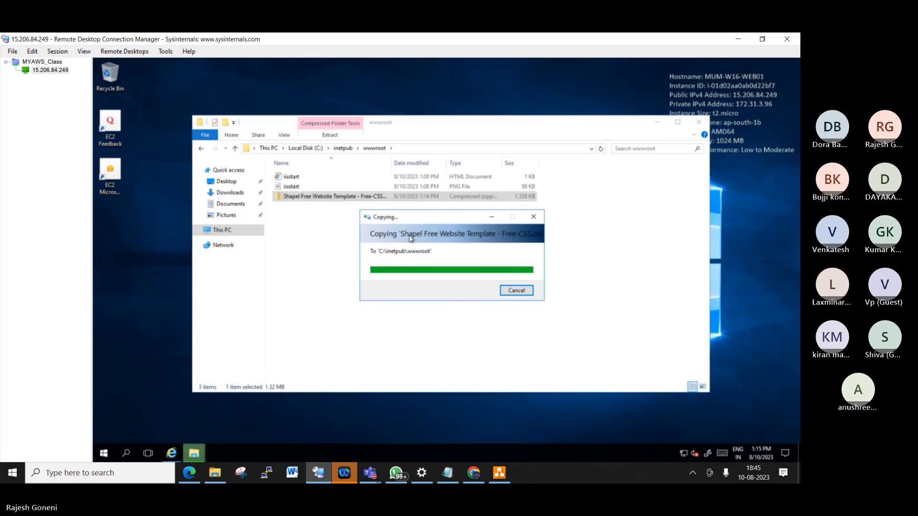
right_click(357, 196)
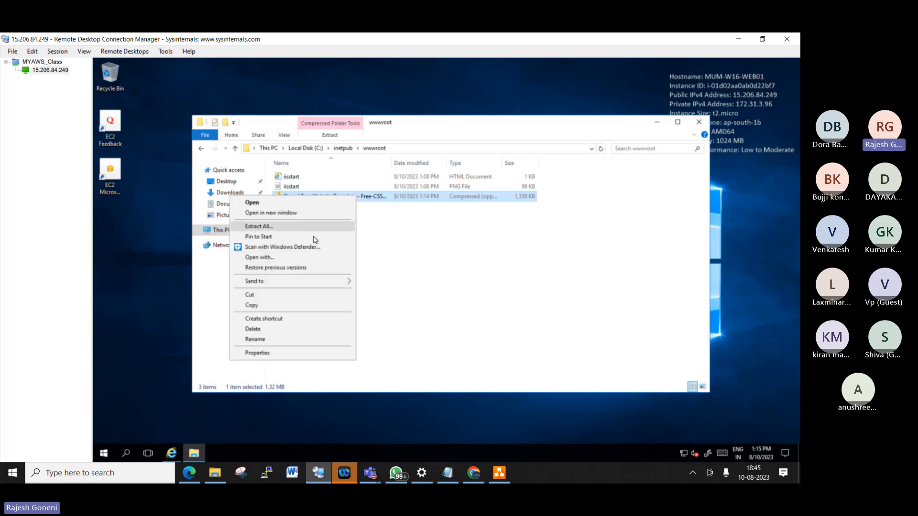
click(292, 227)
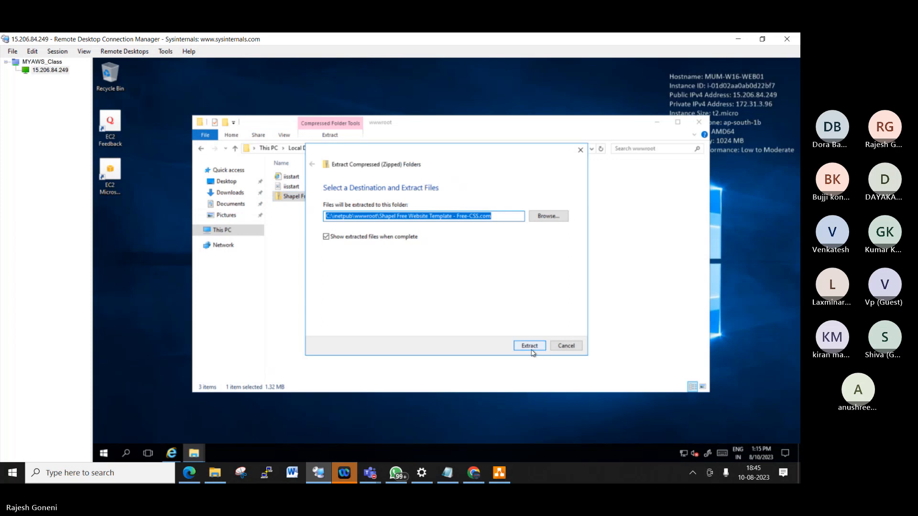
click(530, 346)
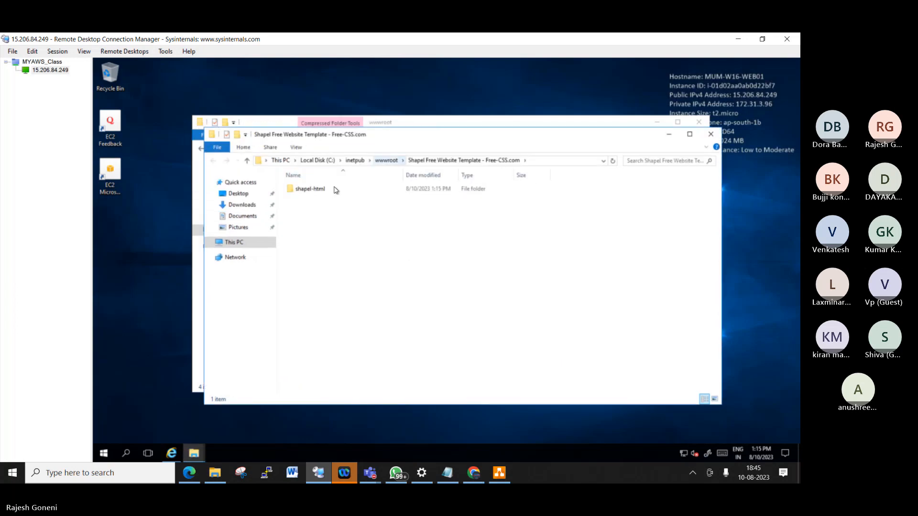
- Copy everything in shapel-html, then permanently delete wwwroot's two iisstart files
double_click(334, 189)
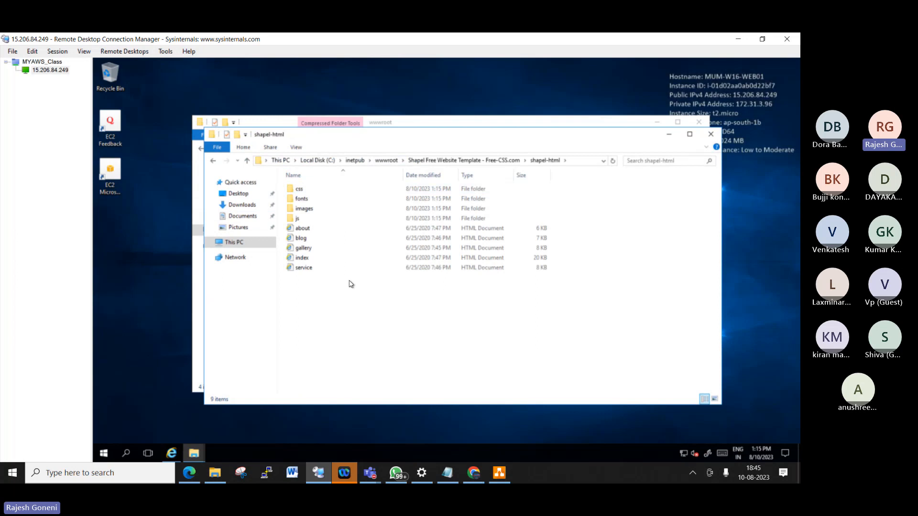
drag(443, 319, 323, 185)
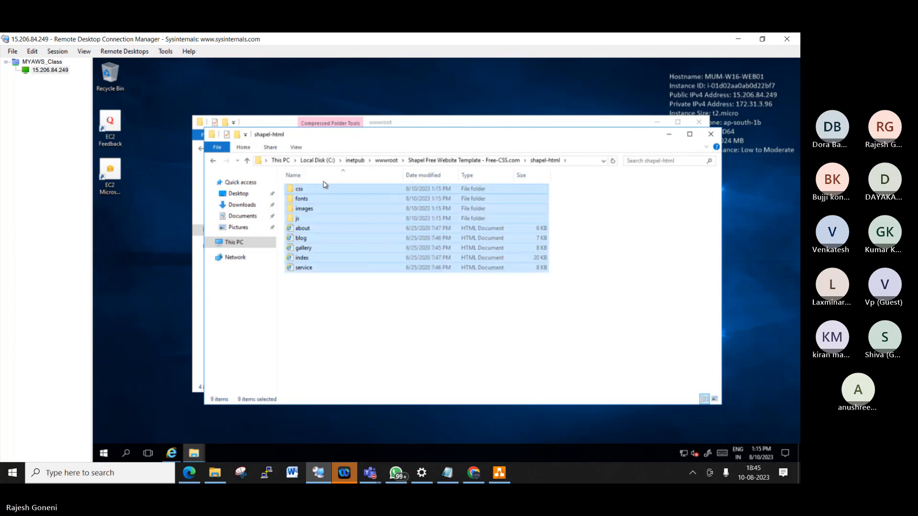
click(386, 162)
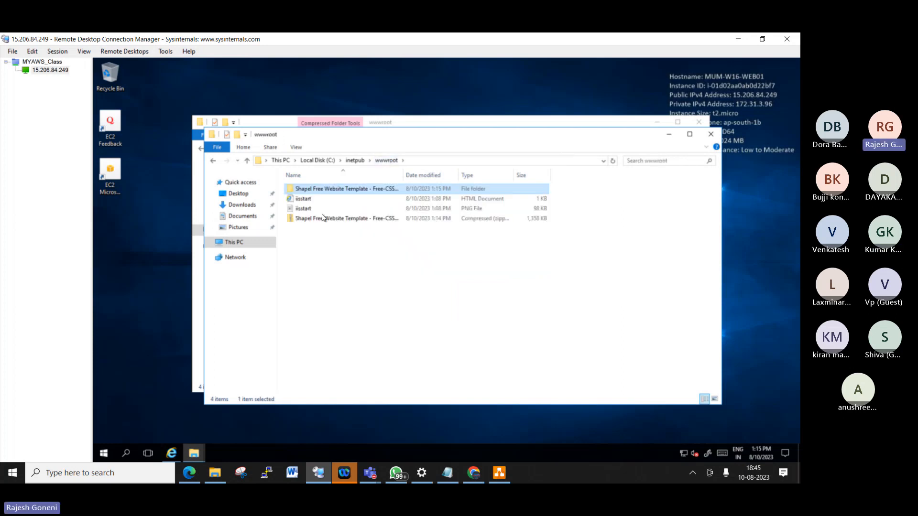
click(316, 200)
key(shift+Down)
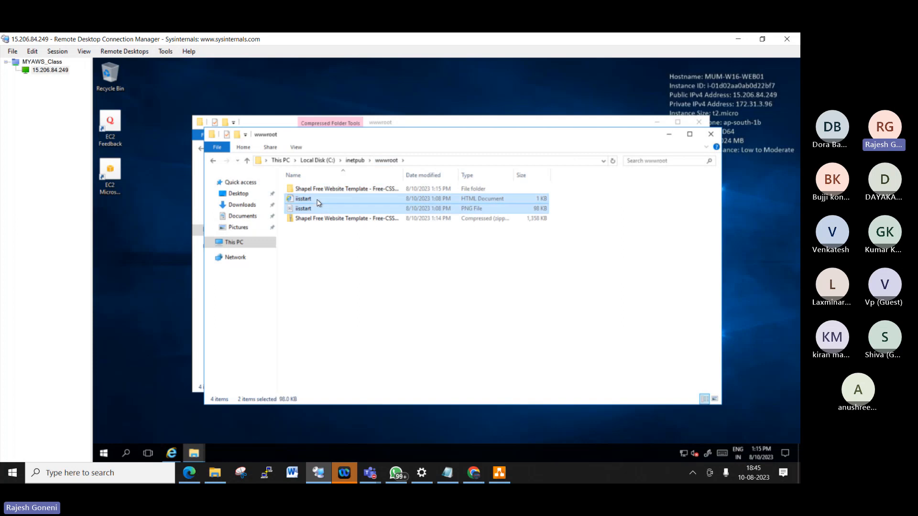
key(shift+Delete)
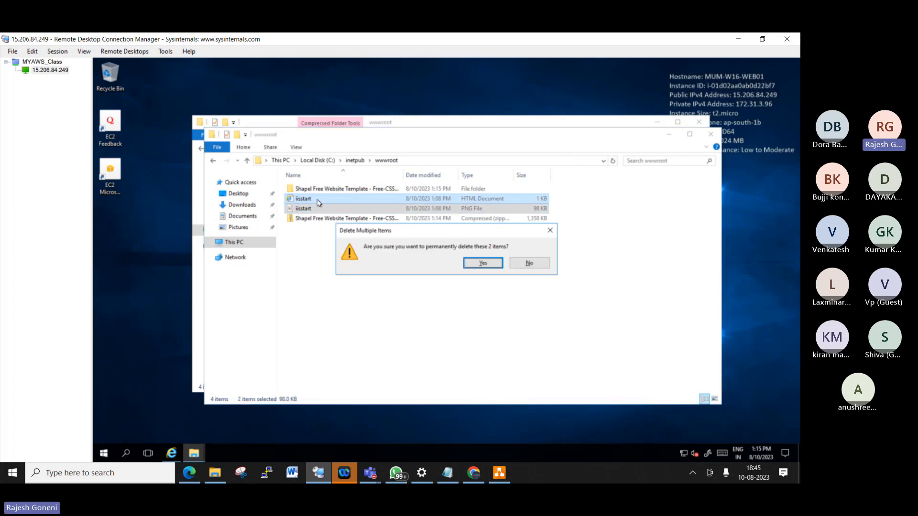
key(Return)
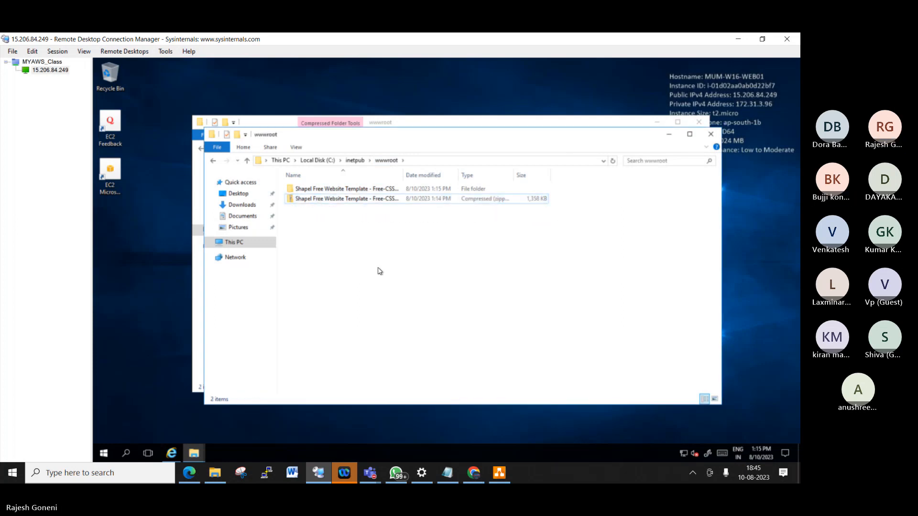
- Paste the Shapel files into wwwroot and permanently delete the extracted Shapel folder
click(377, 271)
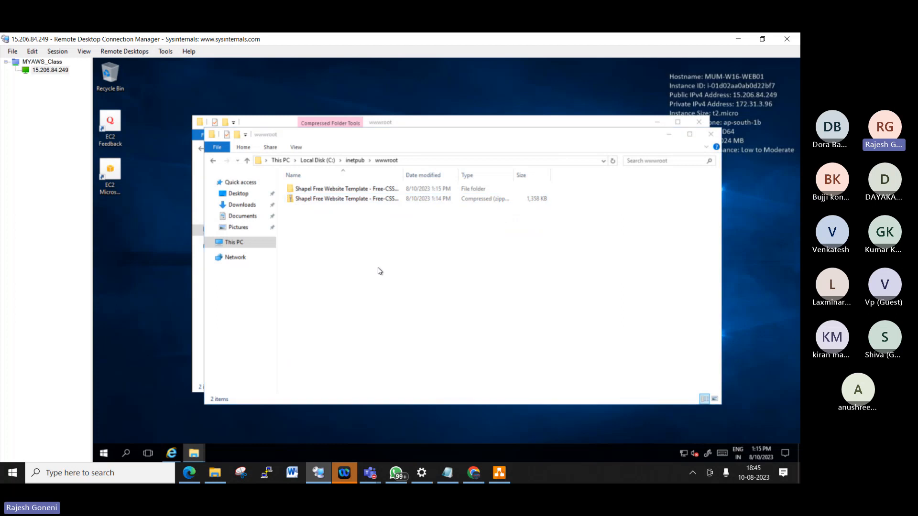
key(ctrl+v)
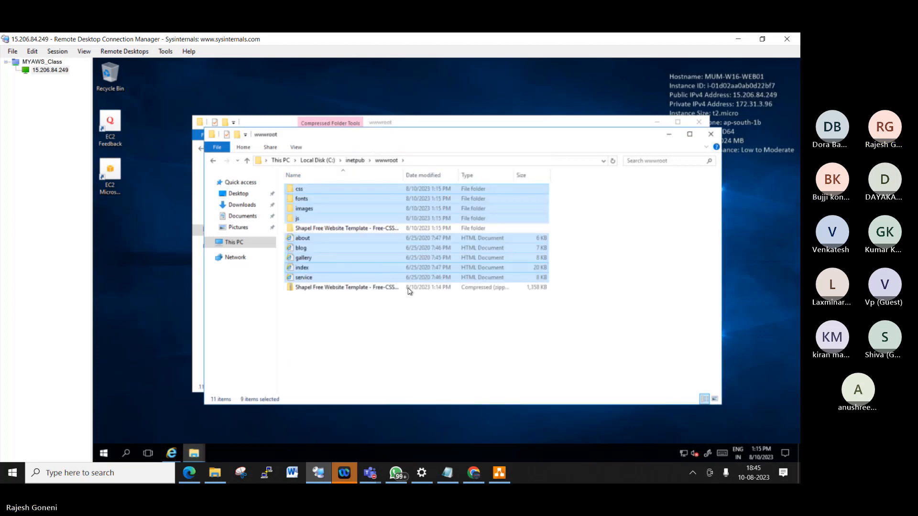
click(355, 317)
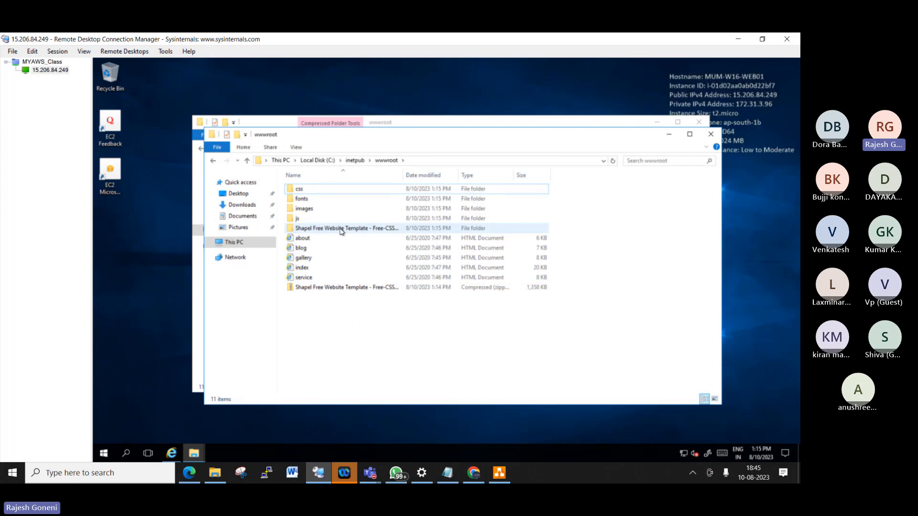
click(341, 230)
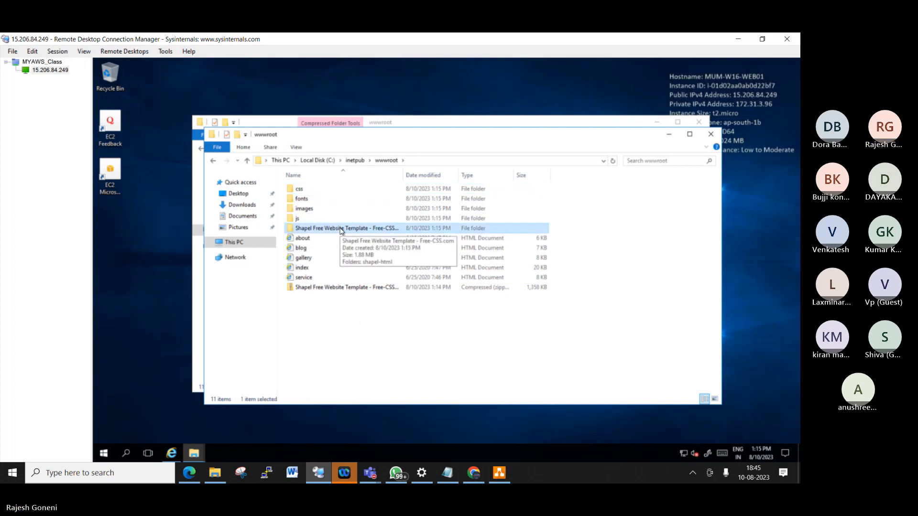
key(shift+Delete)
key(Return)
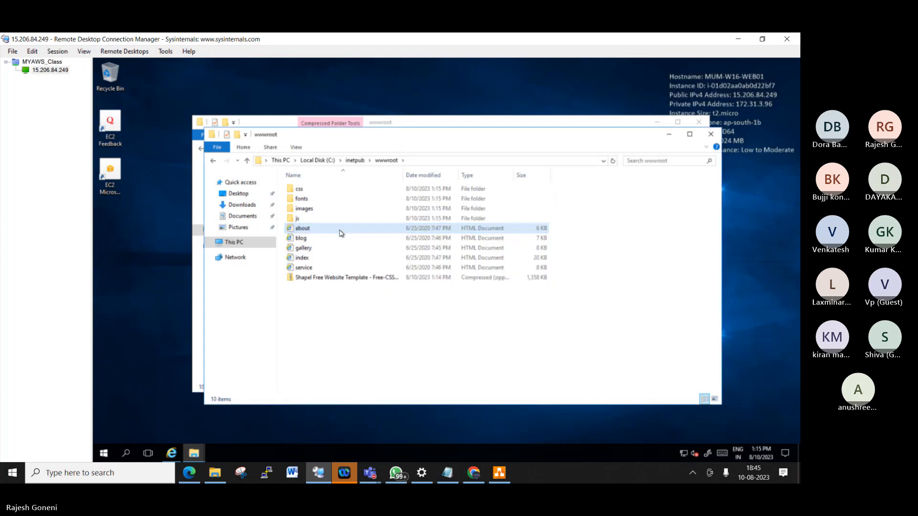
- Delete the Shapel zip and browse to C:\inetpub\wwwroot to confirm the nine site items remain
click(353, 284)
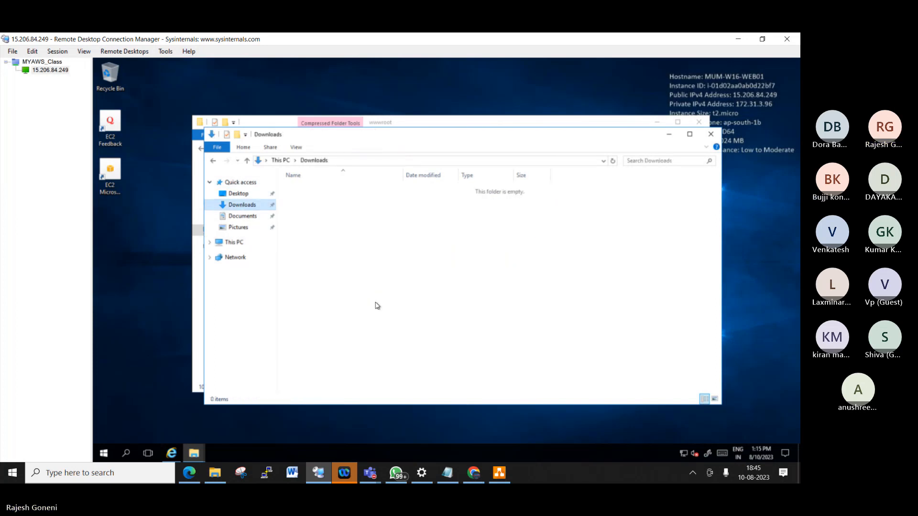
click(234, 242)
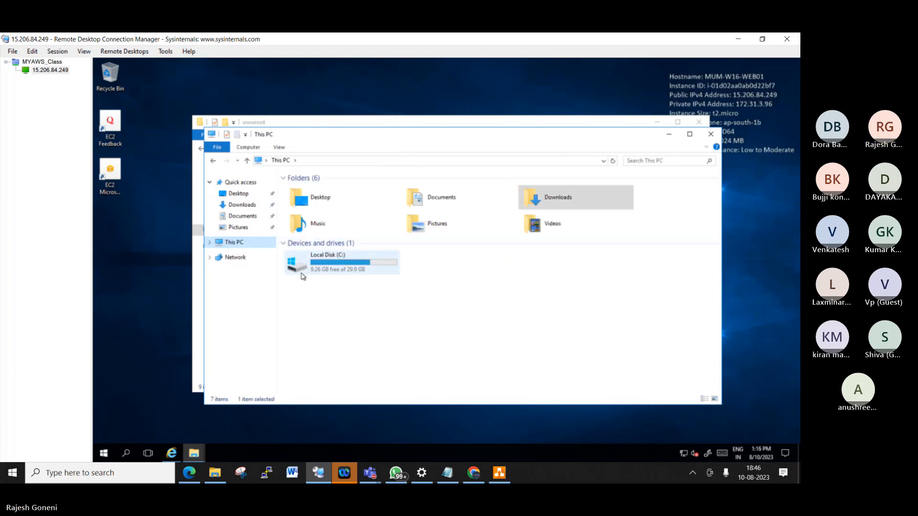
double_click(329, 268)
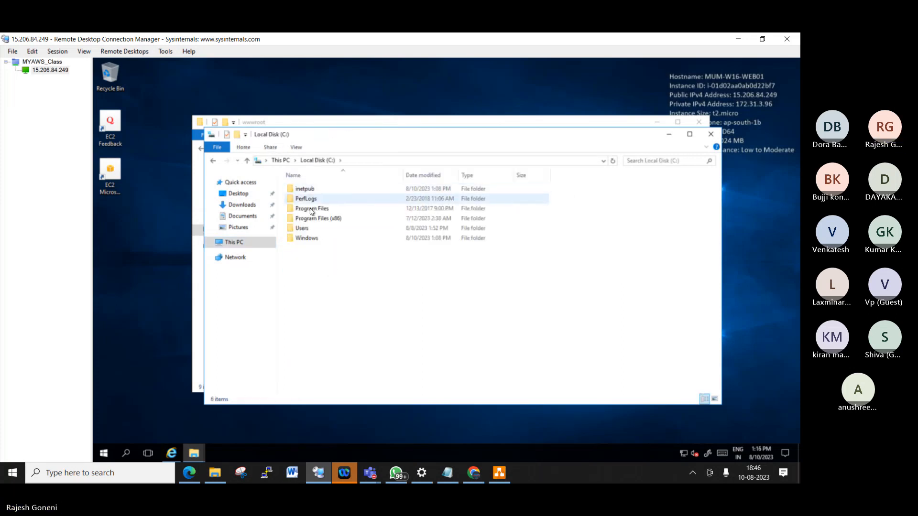
double_click(309, 191)
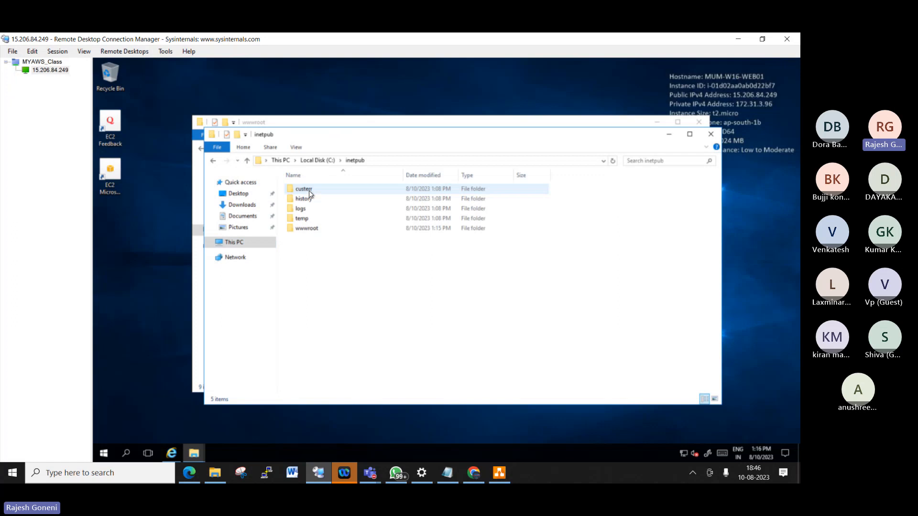
double_click(315, 230)
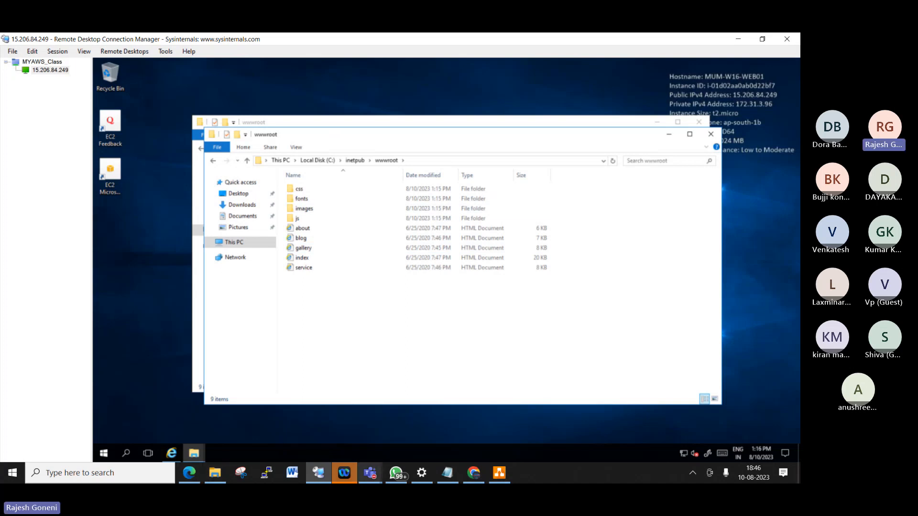
click(474, 473)
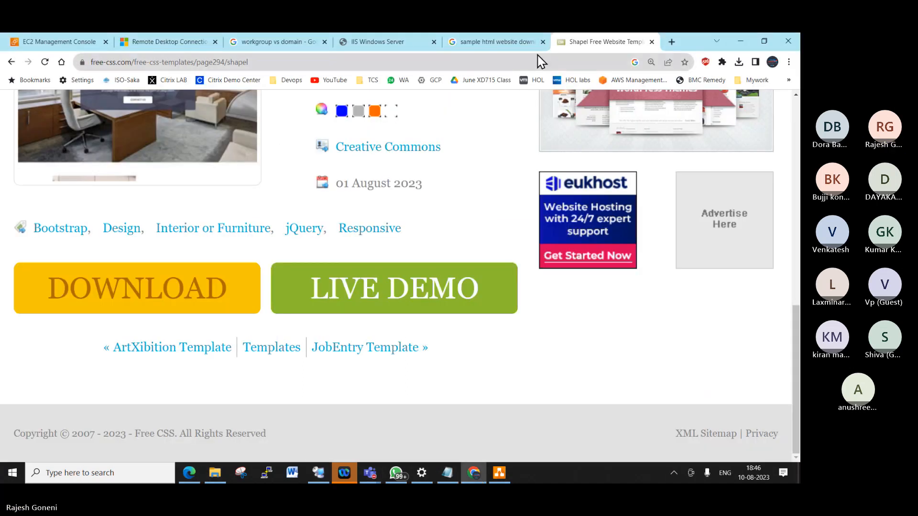
- Reload 15.206.84.249 in the server tab so it shows the Shapel 'Interior Design Studio' site
click(509, 42)
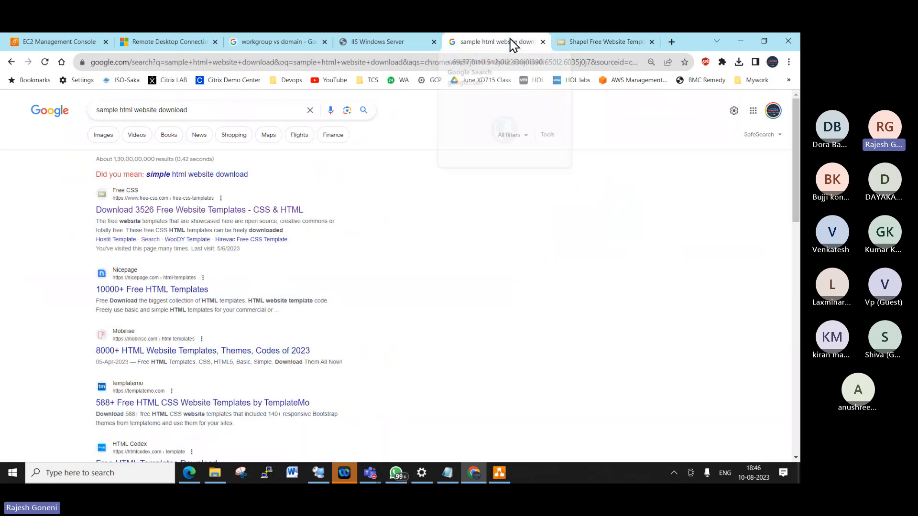
click(396, 41)
click(201, 65)
key(Return)
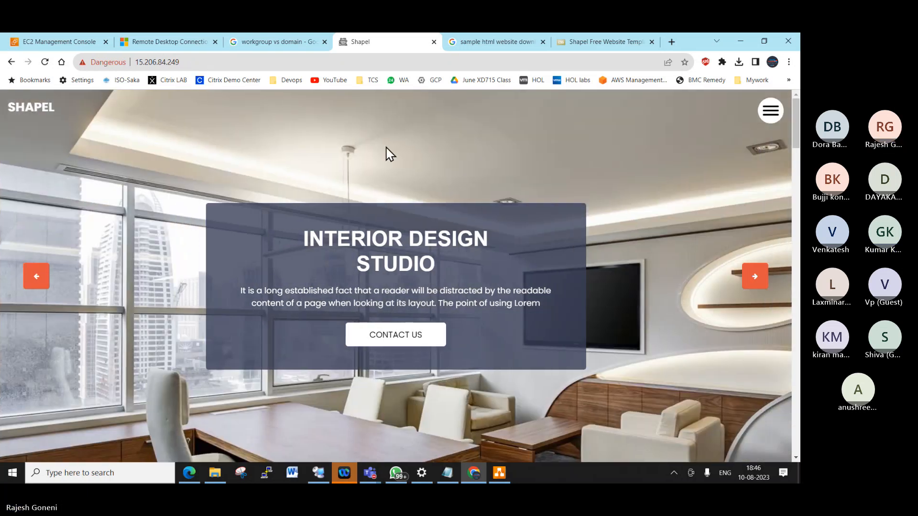
click(237, 61)
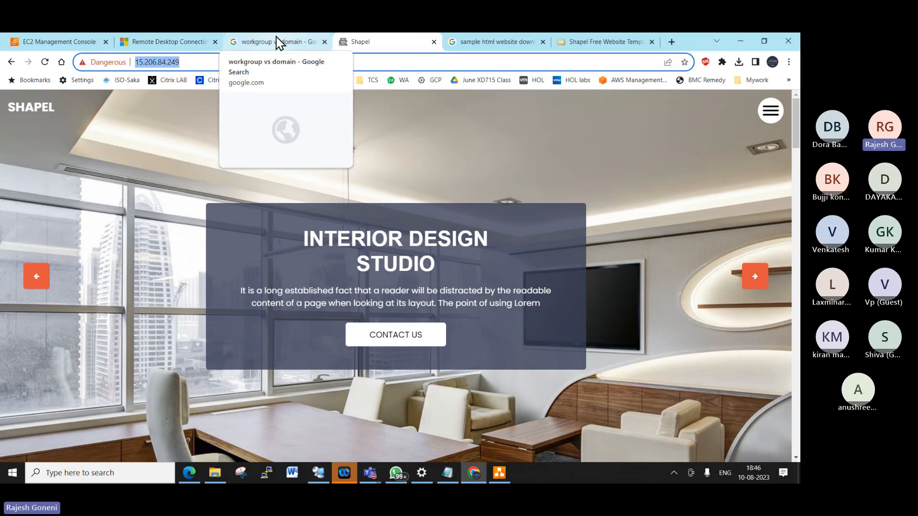
click(219, 470)
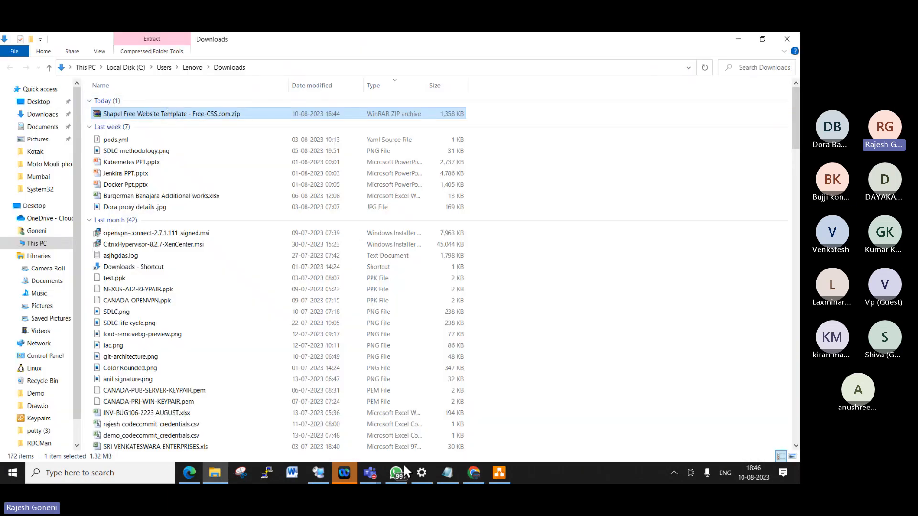
- Create a new folder named shapel inside the server's wwwroot
click(311, 481)
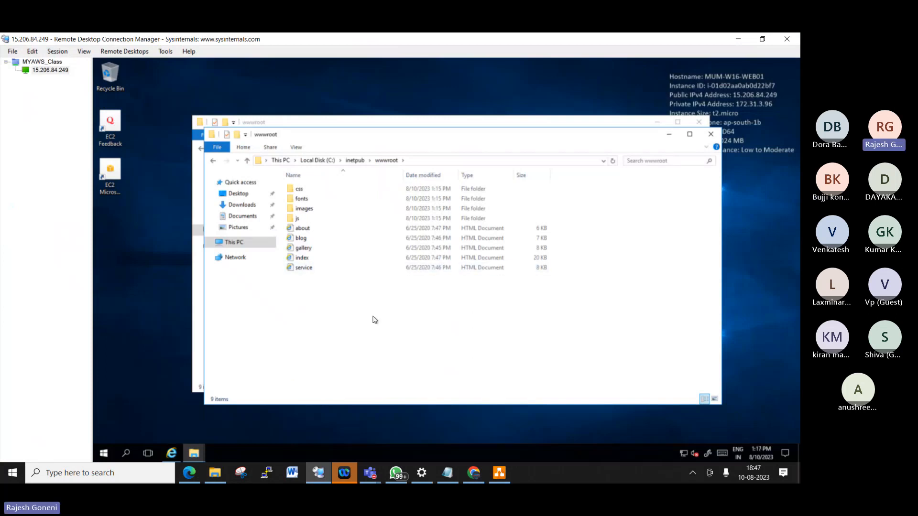
right_click(321, 310)
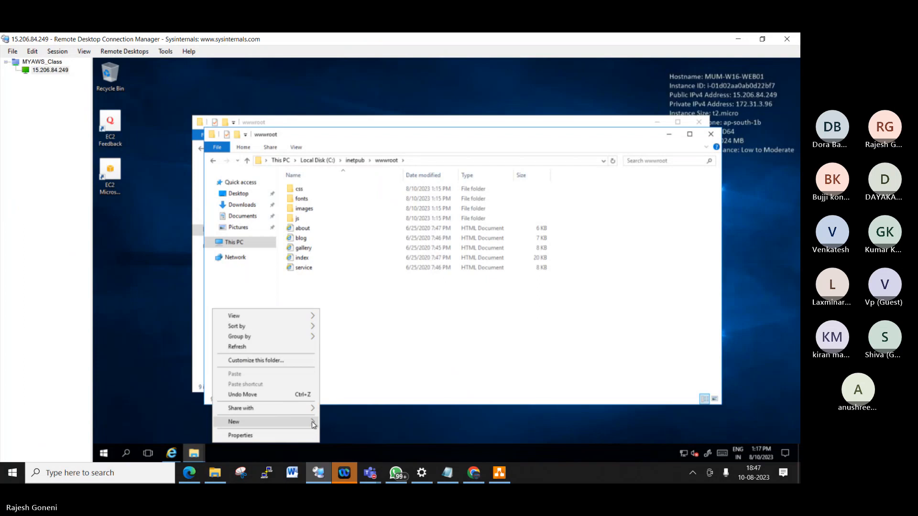
click(421, 337)
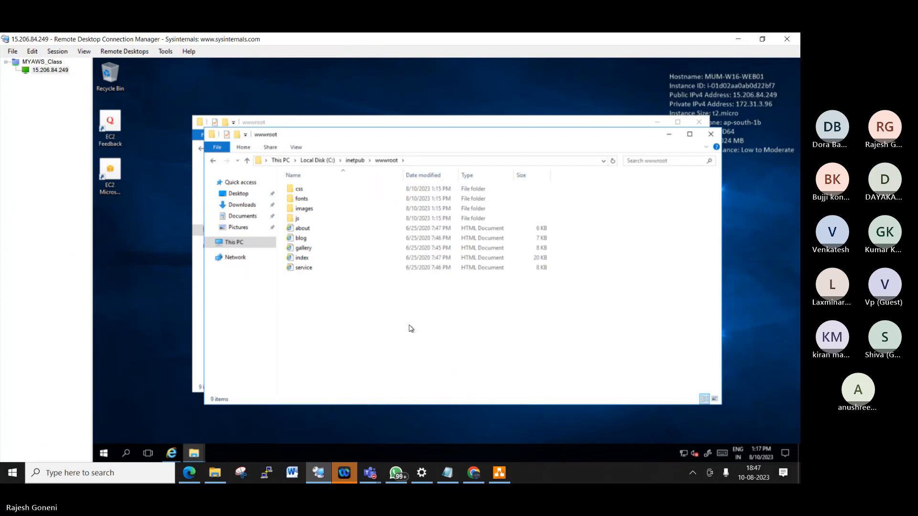
right_click(394, 313)
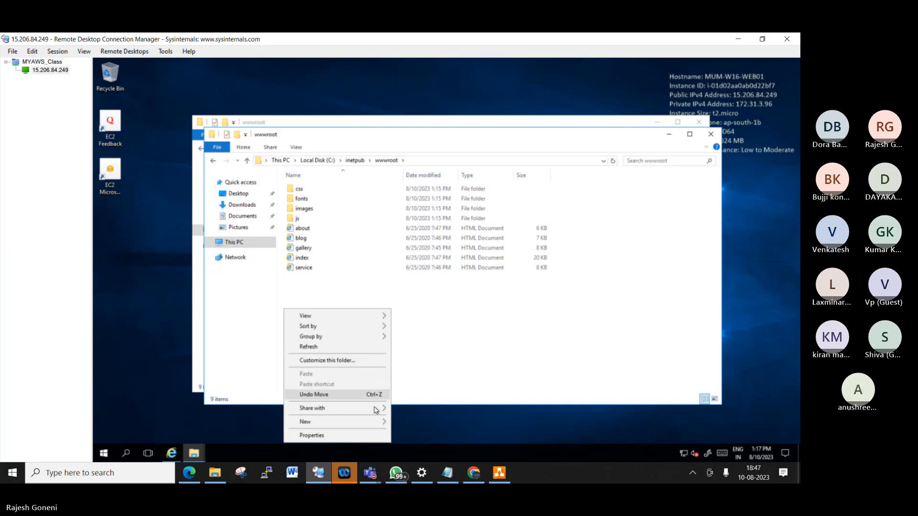
mouse_move(380, 422)
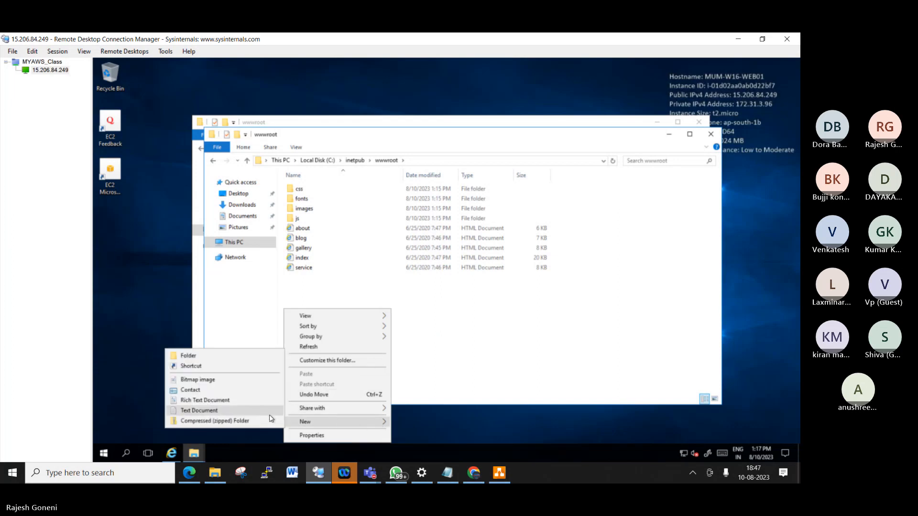
click(235, 360)
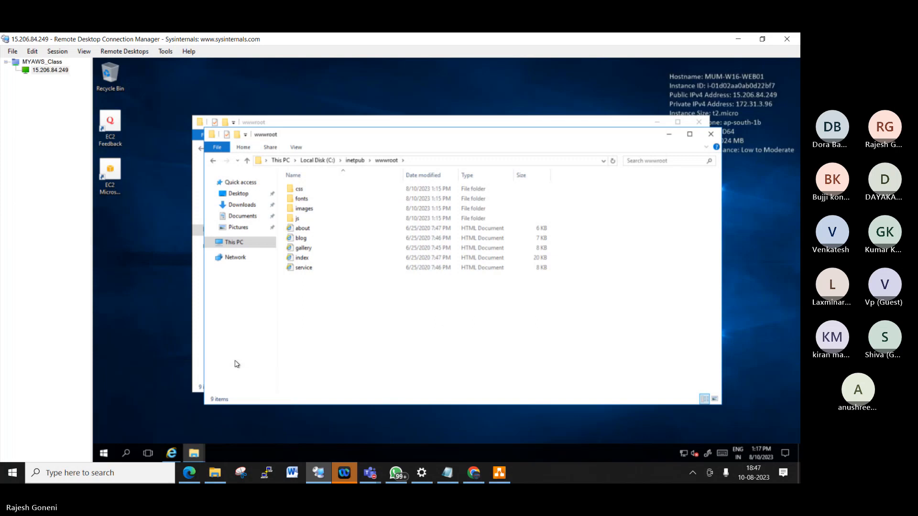
text(she)
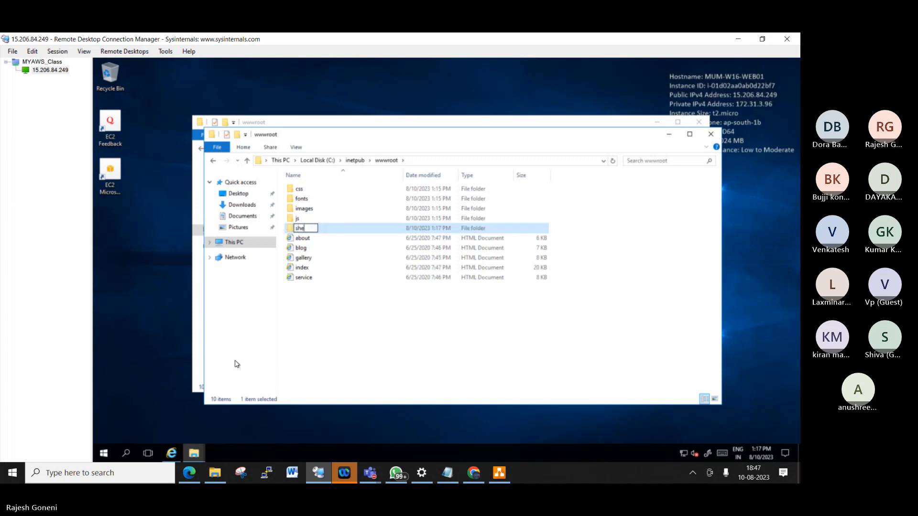
key(BackSpace)
text(apel)
key(Return)
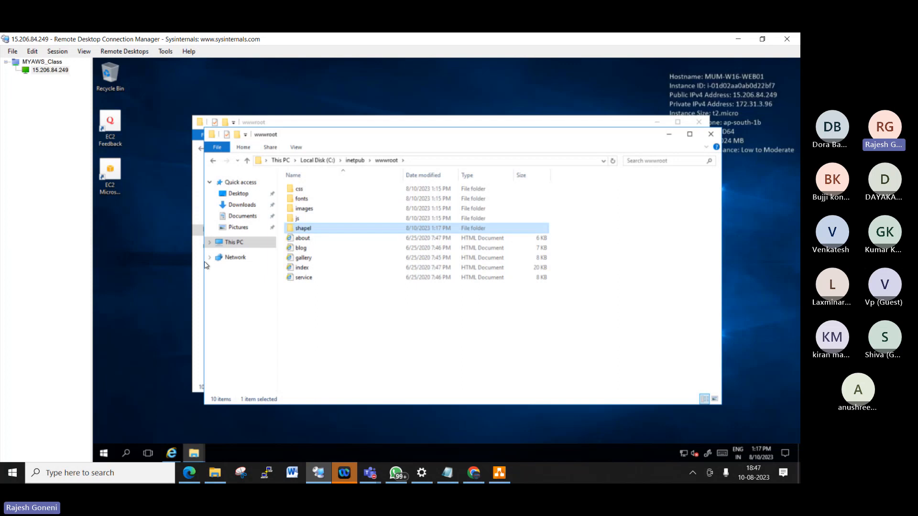
- Select every template item except shapel: the css to js folders plus the about, blog, gallery, index and service pages
click(311, 192)
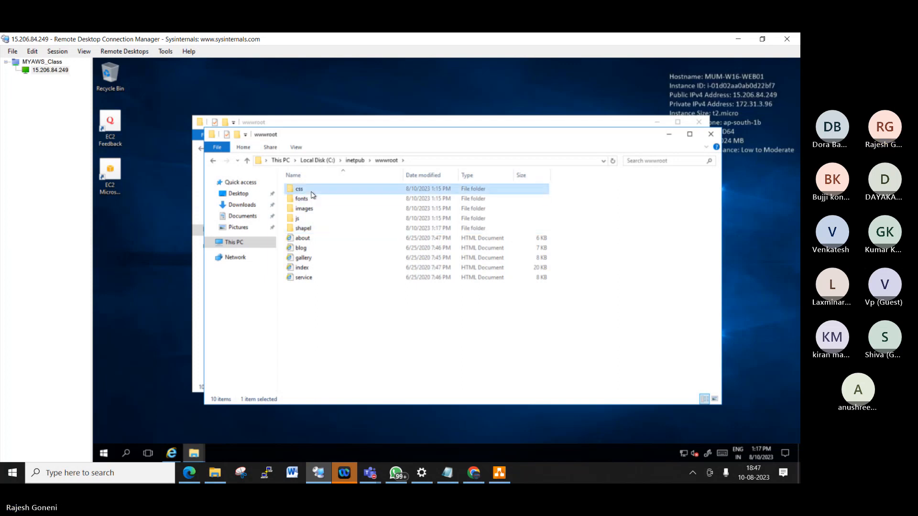
key(ctrl+a)
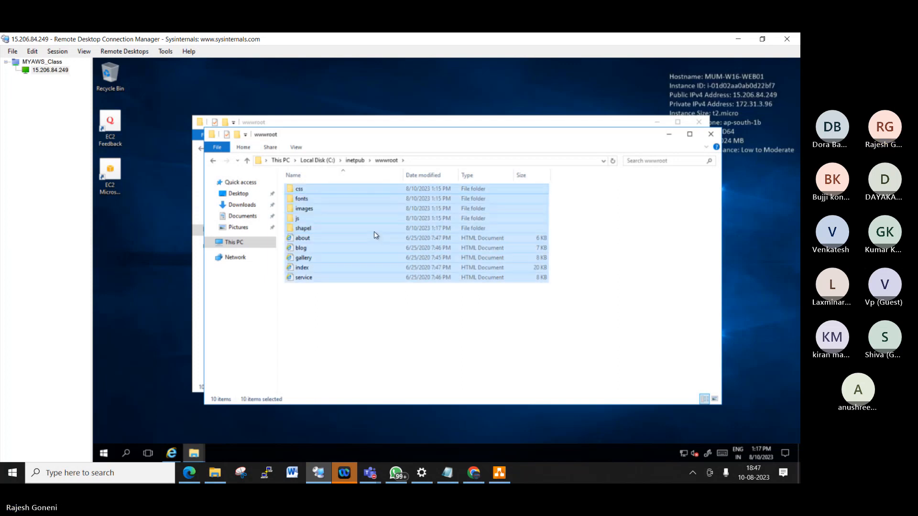
ctrl+click(326, 230)
click(325, 228)
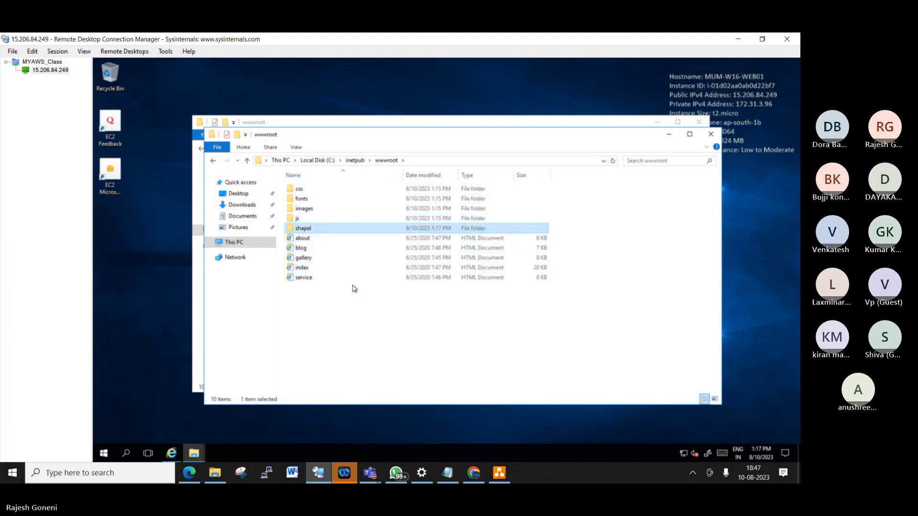
click(325, 188)
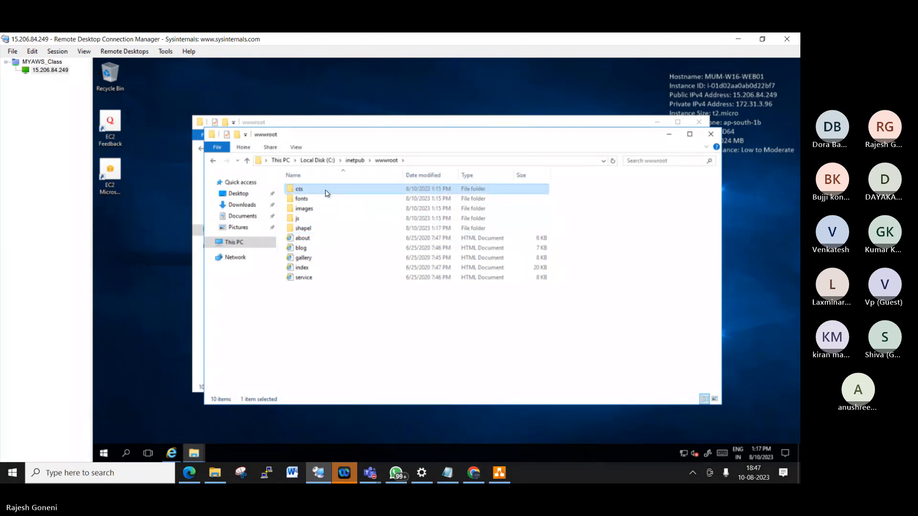
shift+click(318, 221)
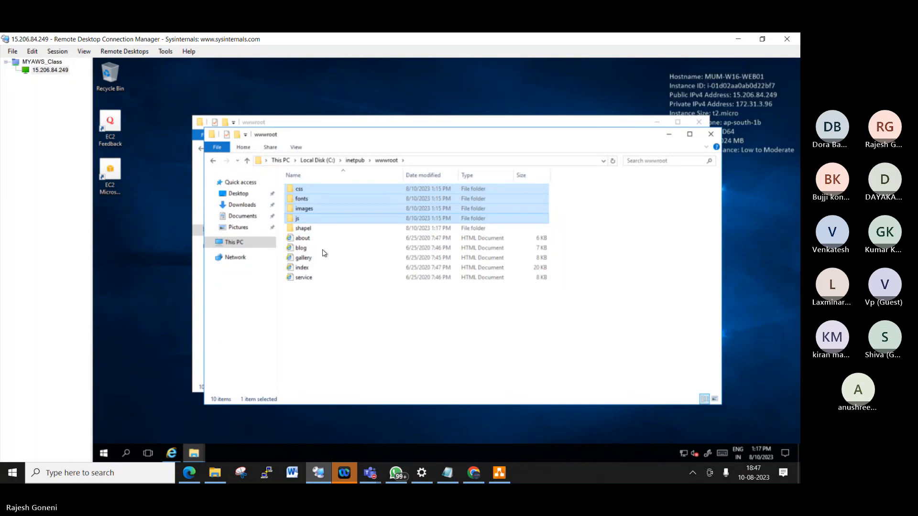
ctrl+click(318, 239)
ctrl+click(318, 248)
ctrl+click(318, 258)
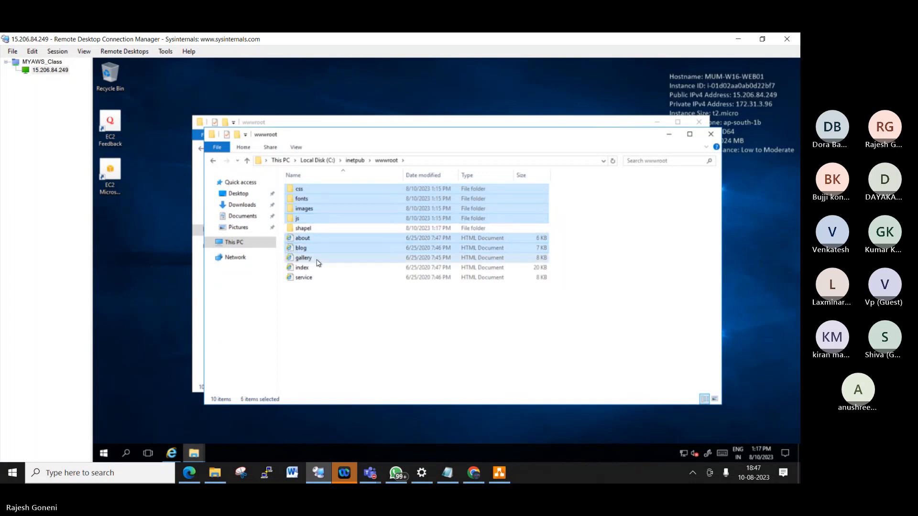
ctrl+click(313, 267)
ctrl+click(314, 278)
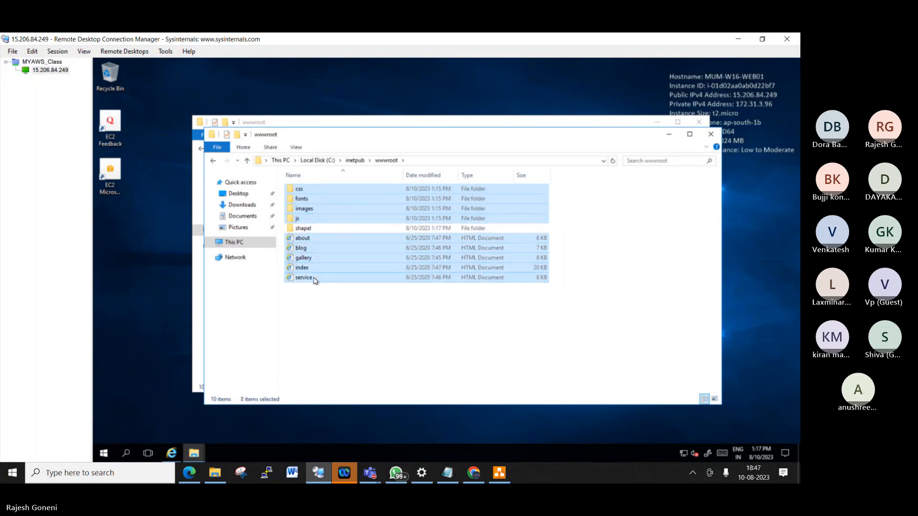
- Paste the template files into the shapel folder and return to wwwroot
double_click(312, 229)
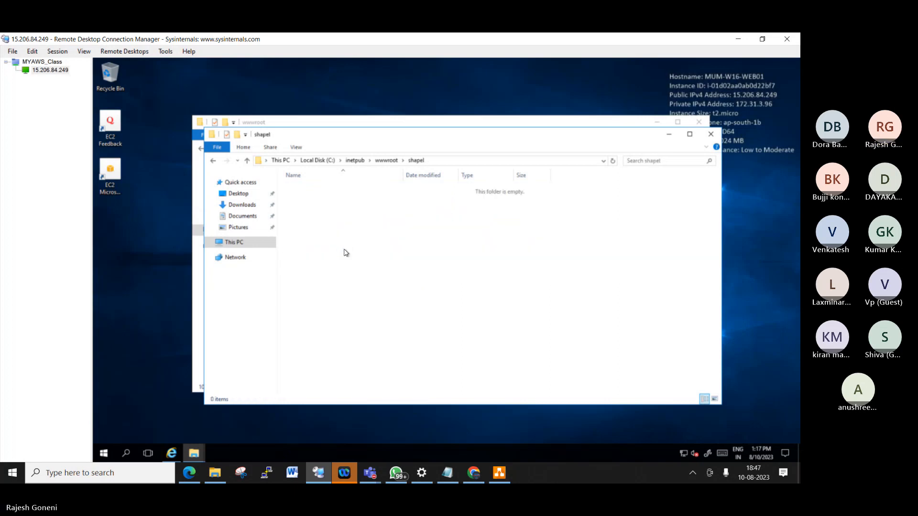
key(ctrl+v)
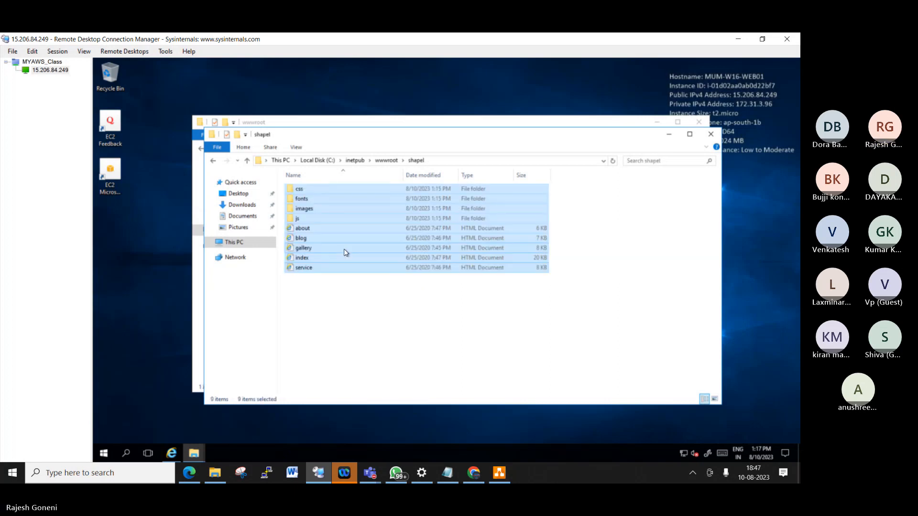
click(386, 160)
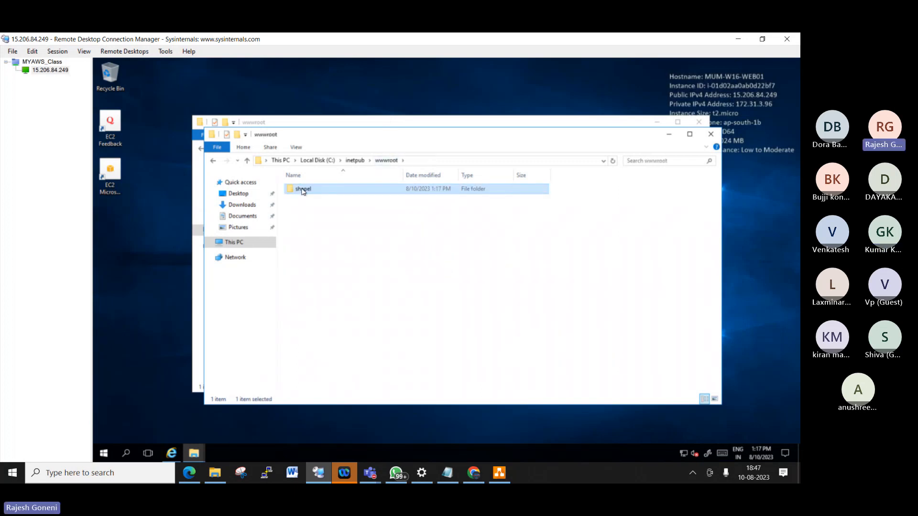
click(742, 39)
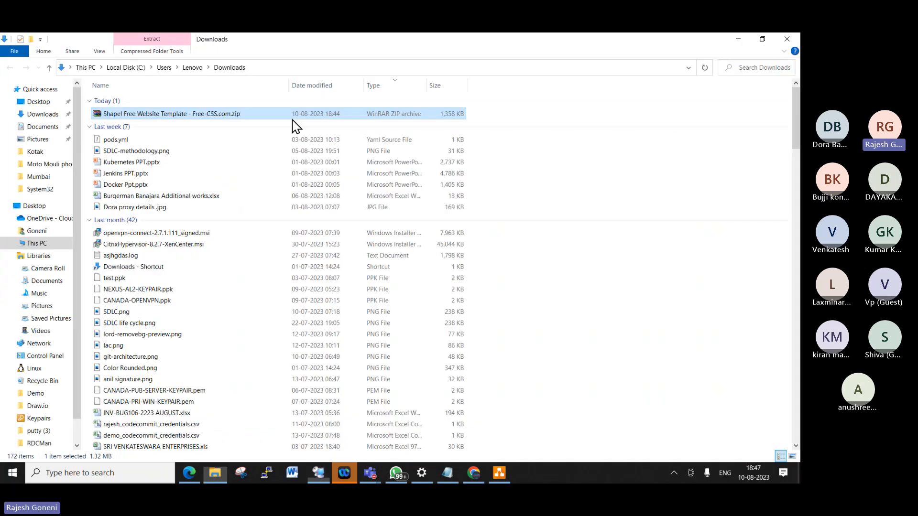
- Load the Shapel site at 15.206.84.249/shapel in Chrome
click(479, 471)
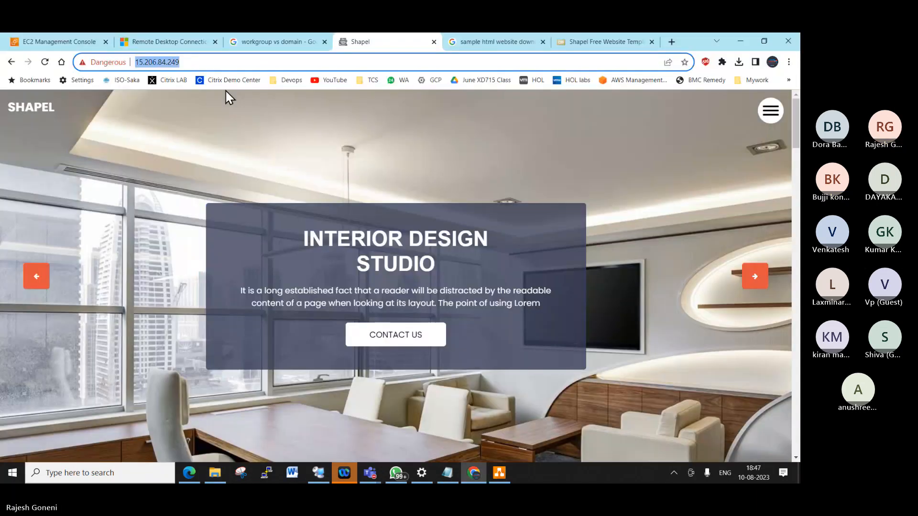
click(196, 62)
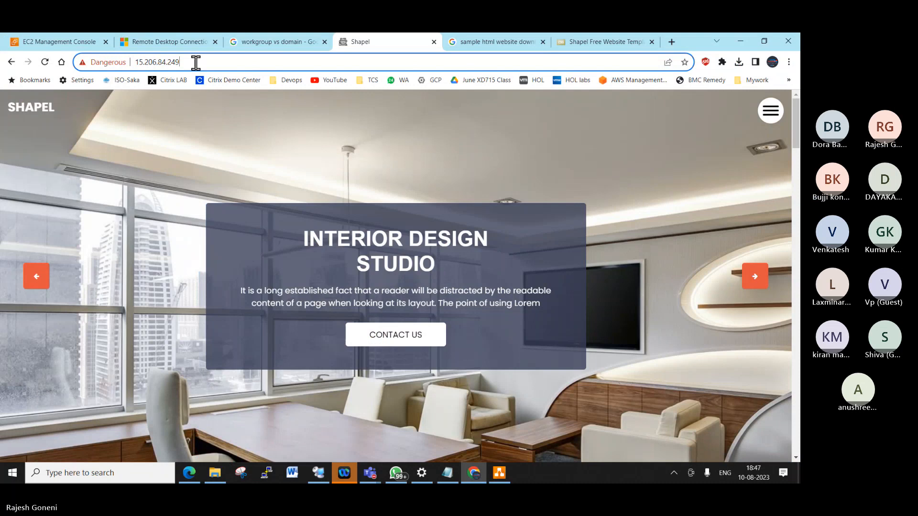
text(/shapel)
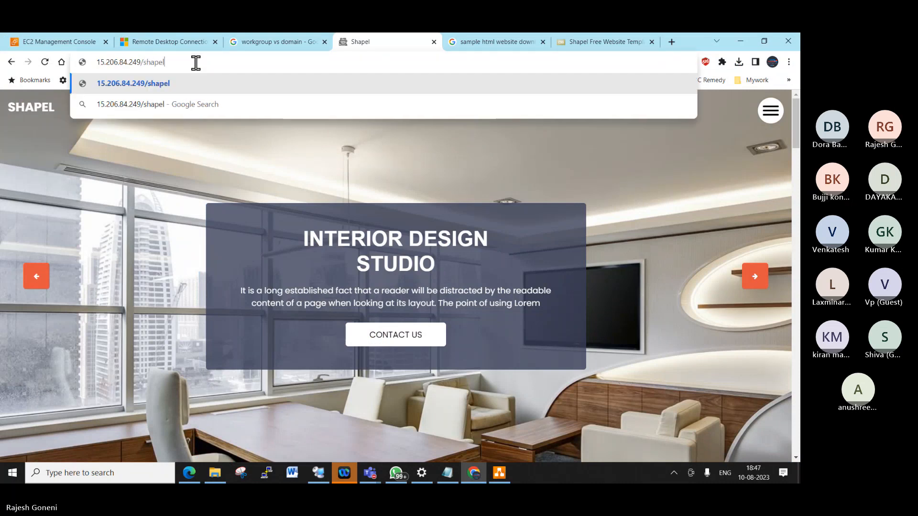
key(Return)
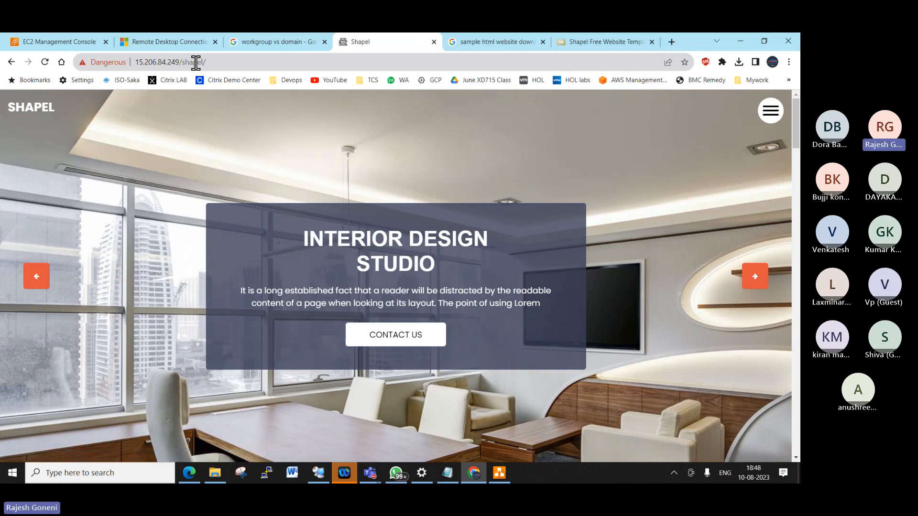
- Trim the address back to the bare IP 15.206.84.249 and load it
click(221, 64)
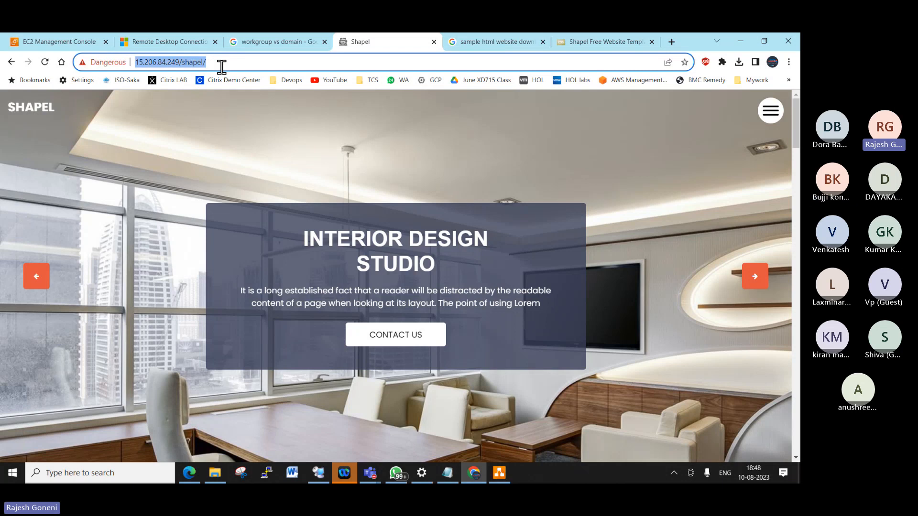
click(222, 66)
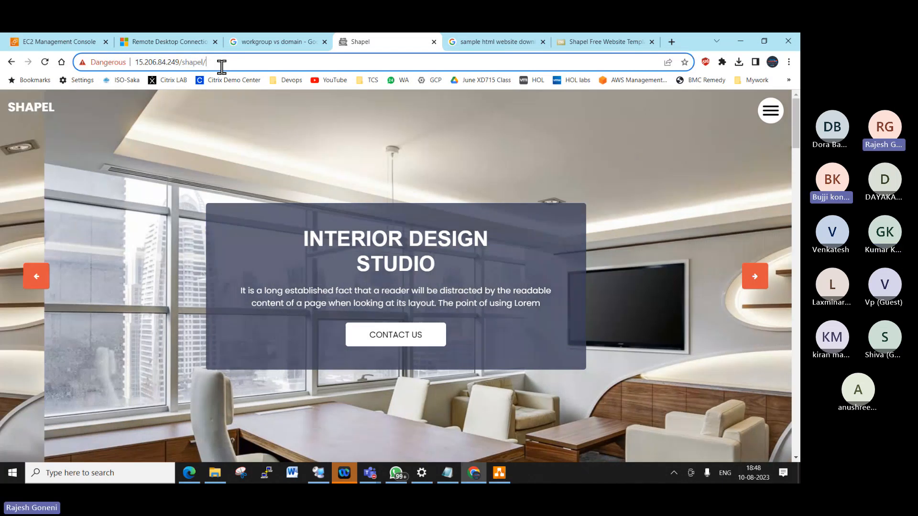
key(BackSpace)
key(BackSpace)
key(BackSpace)
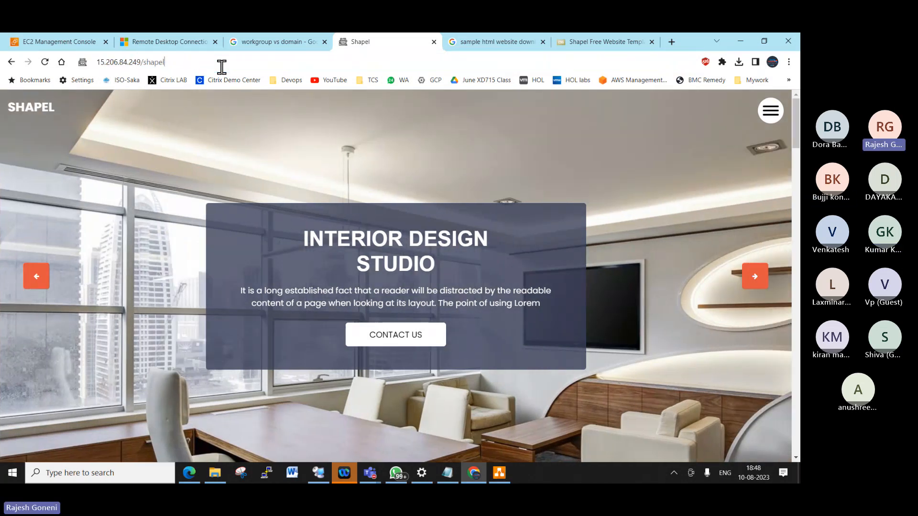
key(BackSpace)
key(BackSpace)
key(BackSpace)
key(BackSpace)
key(BackSpace)
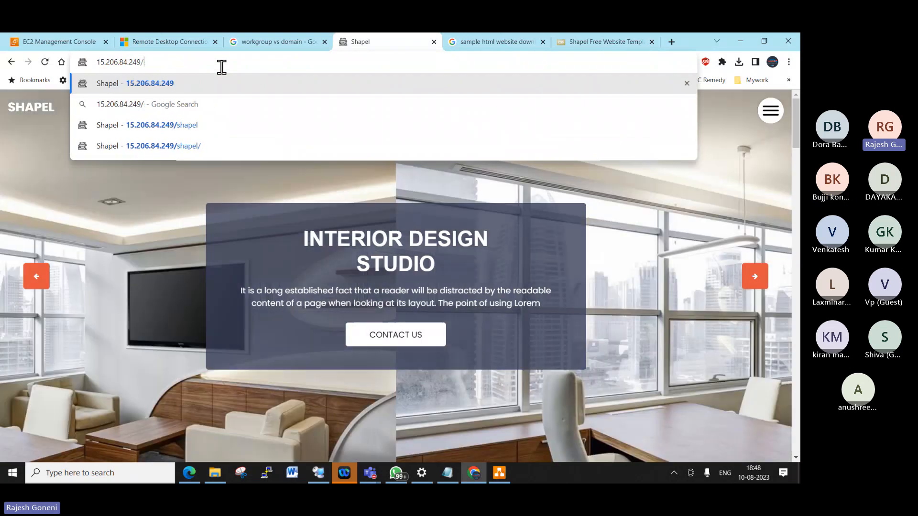
key(Return)
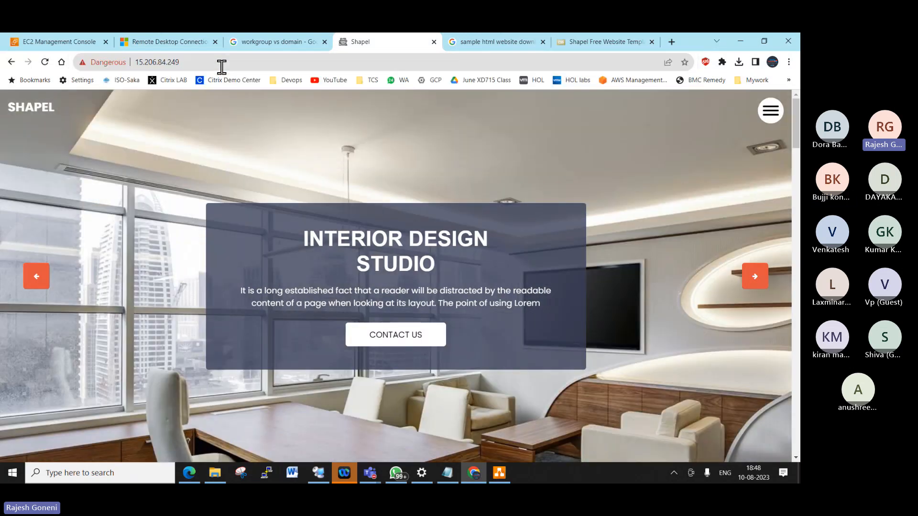
click(221, 67)
key(ctrl+c)
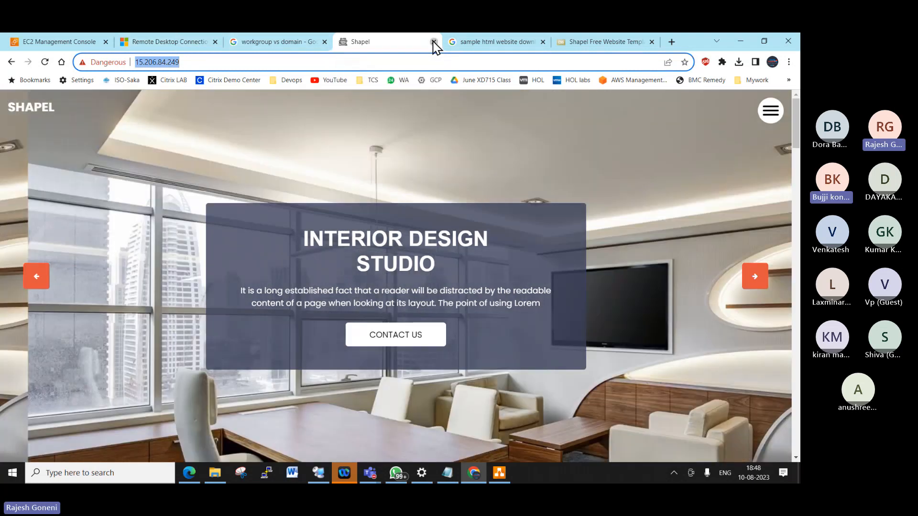
- Open the server IP in an incognito window, proceeding past the unsafe-site warning
click(433, 42)
click(789, 61)
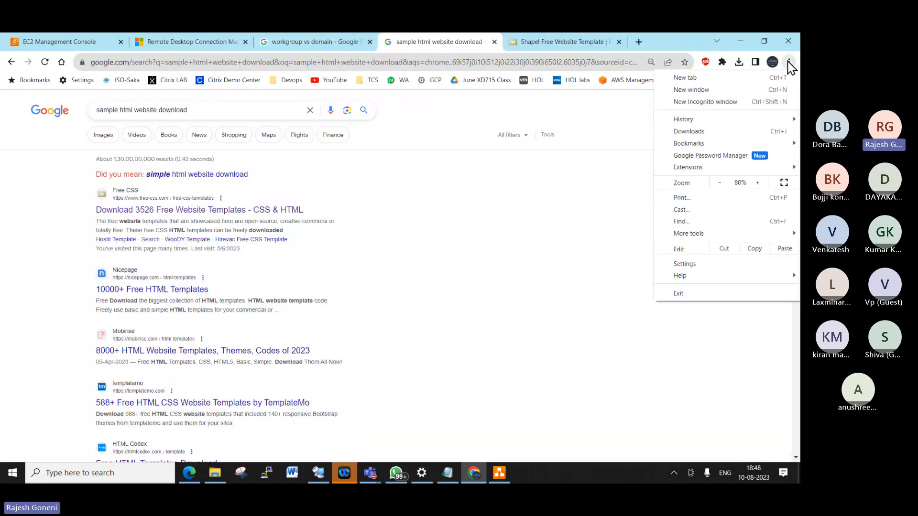
click(717, 102)
key(ctrl+v)
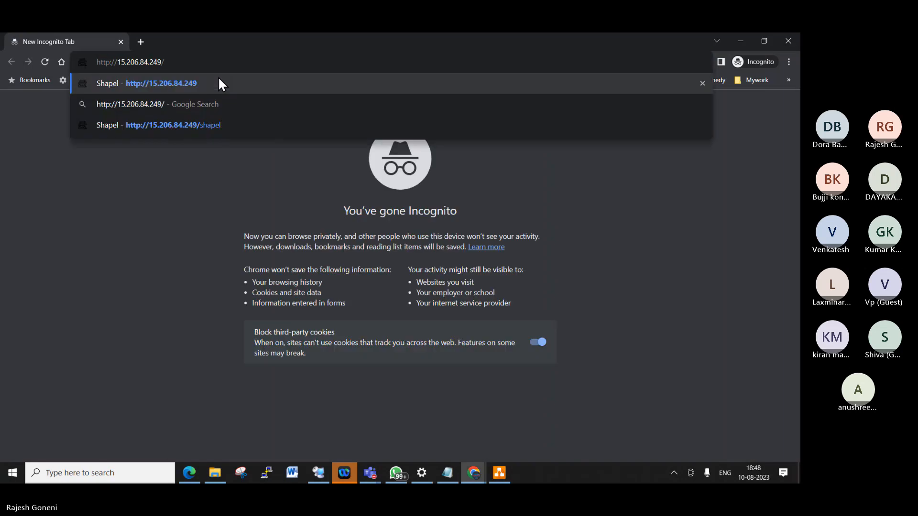
key(Return)
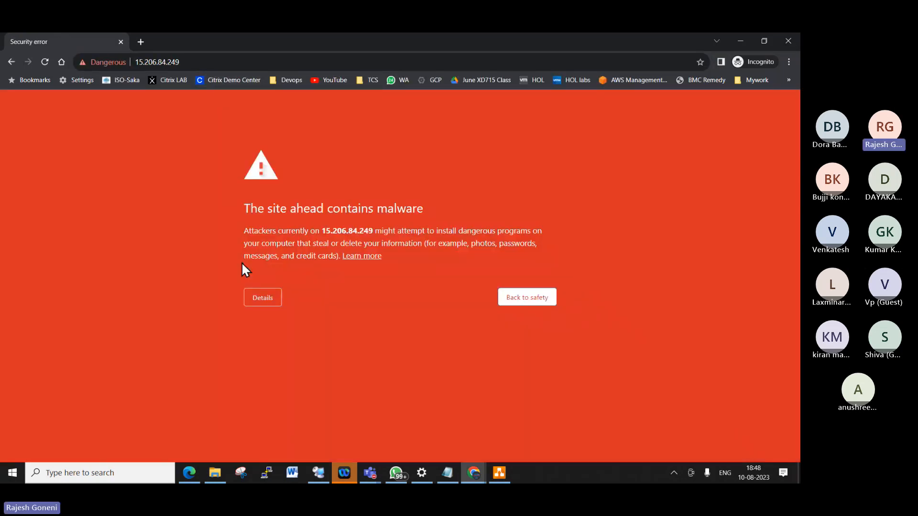
click(262, 297)
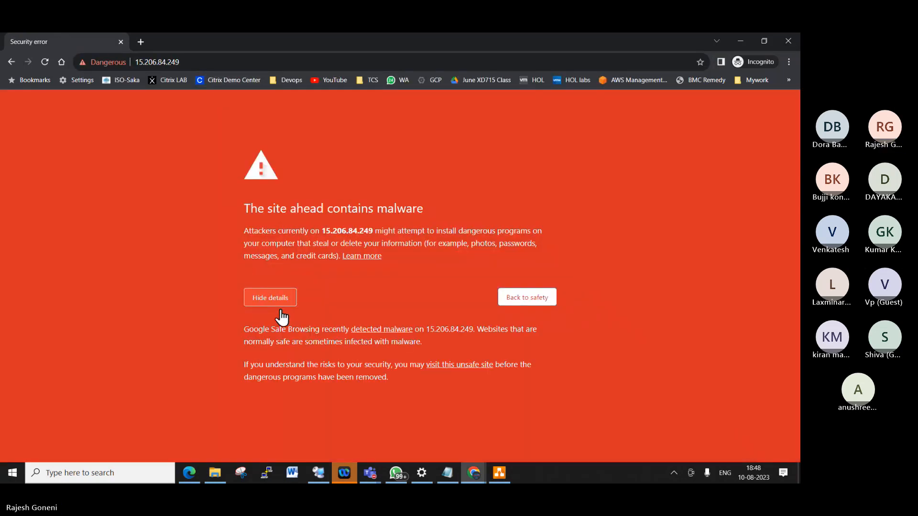
click(456, 365)
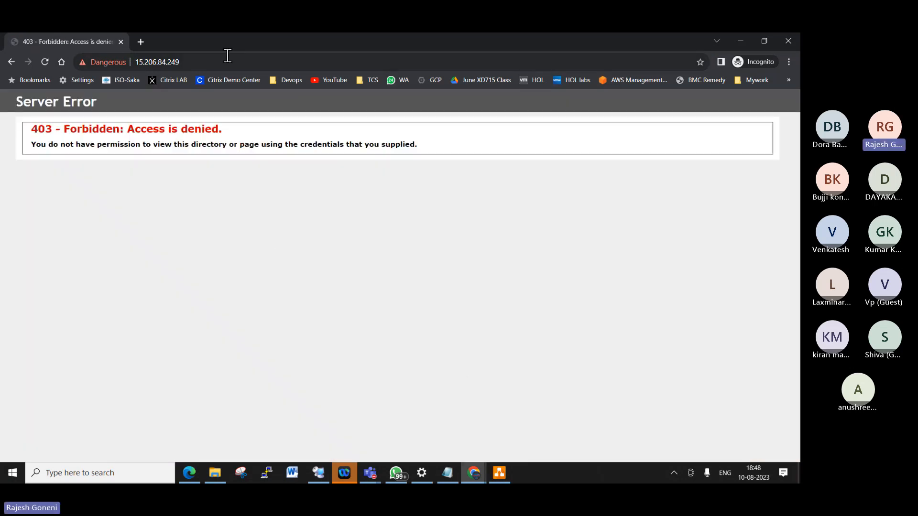
- Append /shapel to the address to load the Shapel site at 15.206.84.249/shapel/
click(226, 58)
click(224, 60)
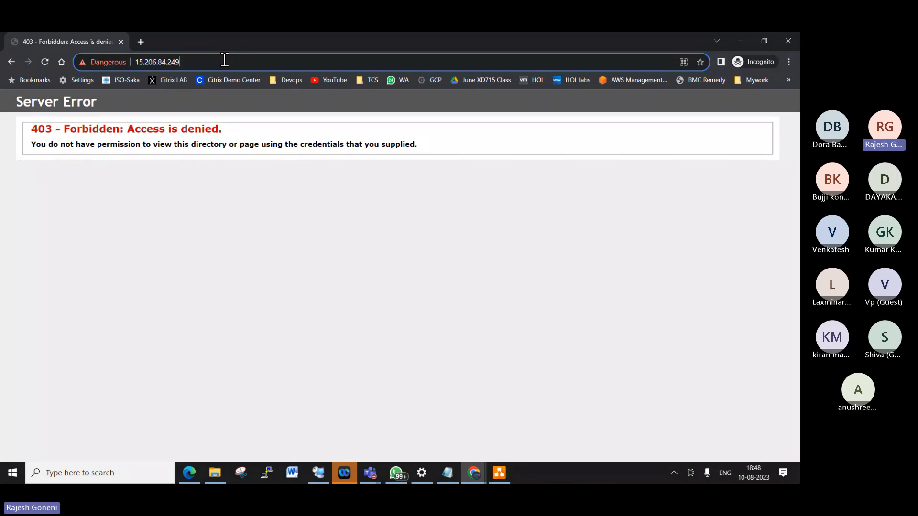
text(/)
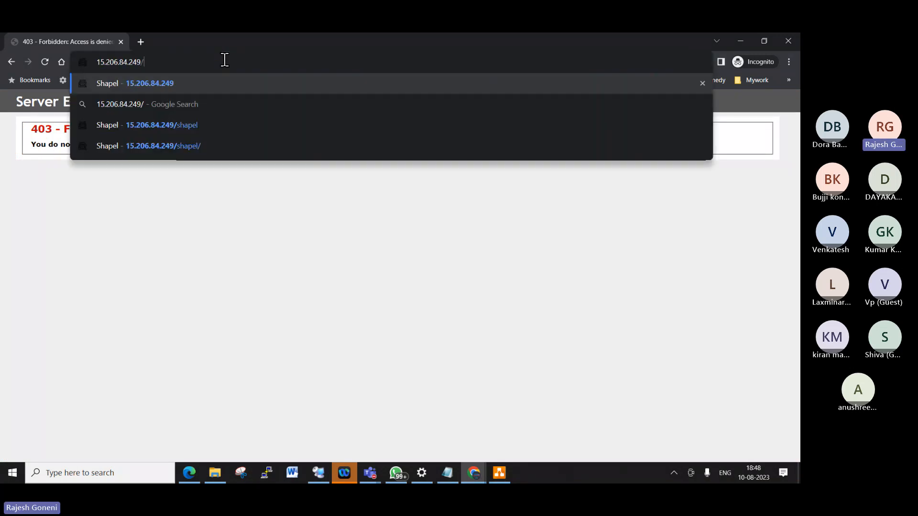
text(sh)
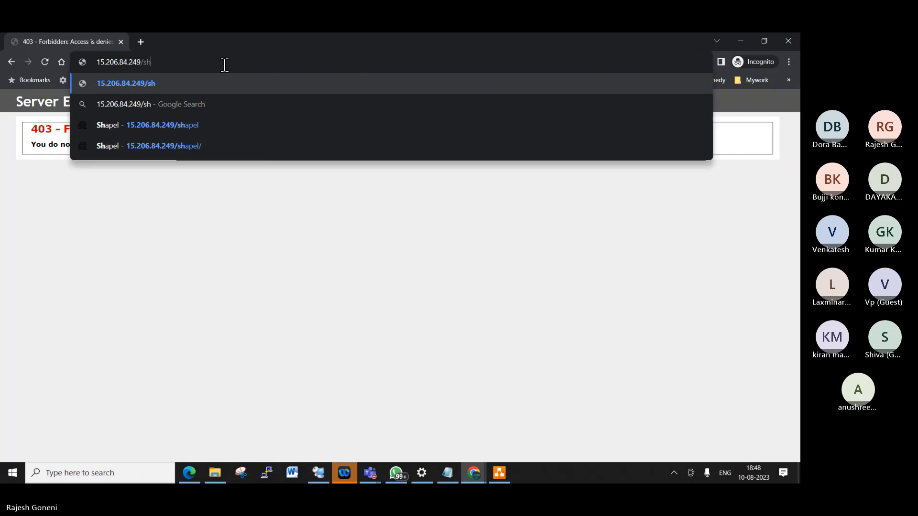
text(apel)
key(Return)
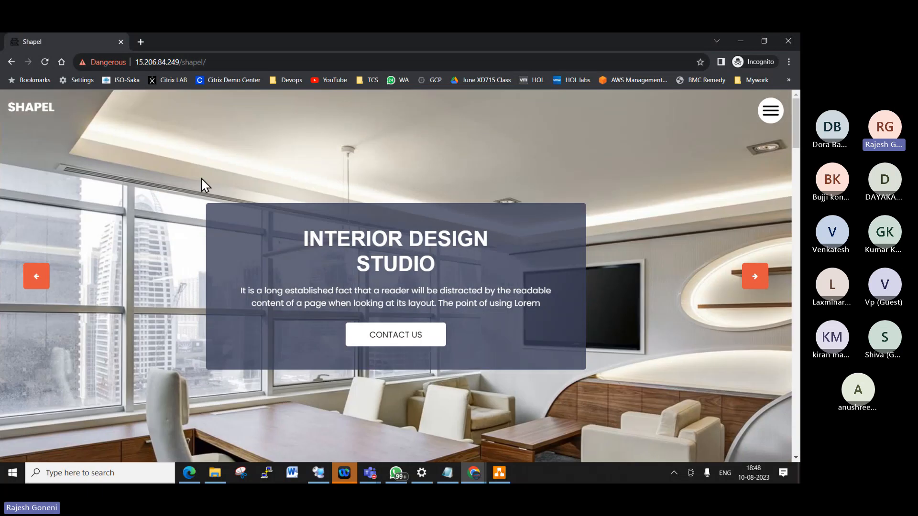
- Select the end of the 15.206.84.249/shapel/ address in the private window's address bar
drag(219, 61, 122, 53)
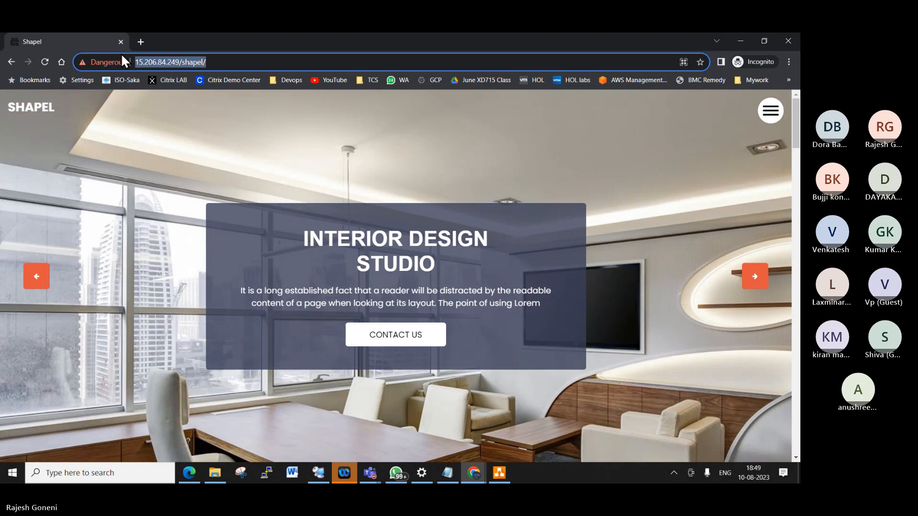
- Open hellorana.com in a new private tab, then return to the Shapel site tab
click(140, 42)
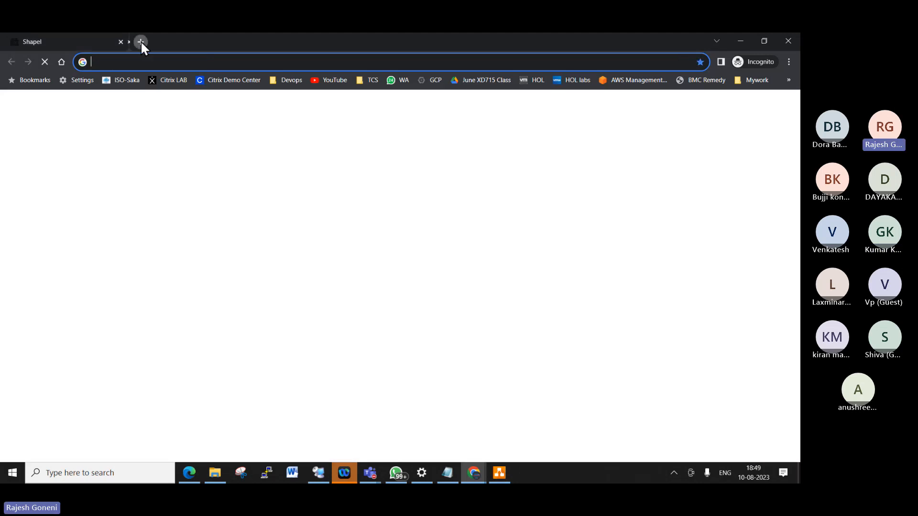
text(hello)
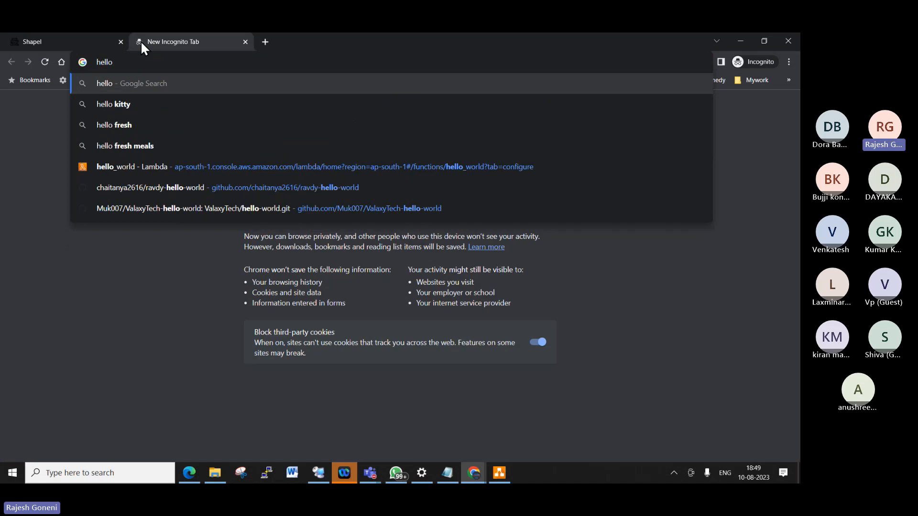
text(rana.com)
key(Return)
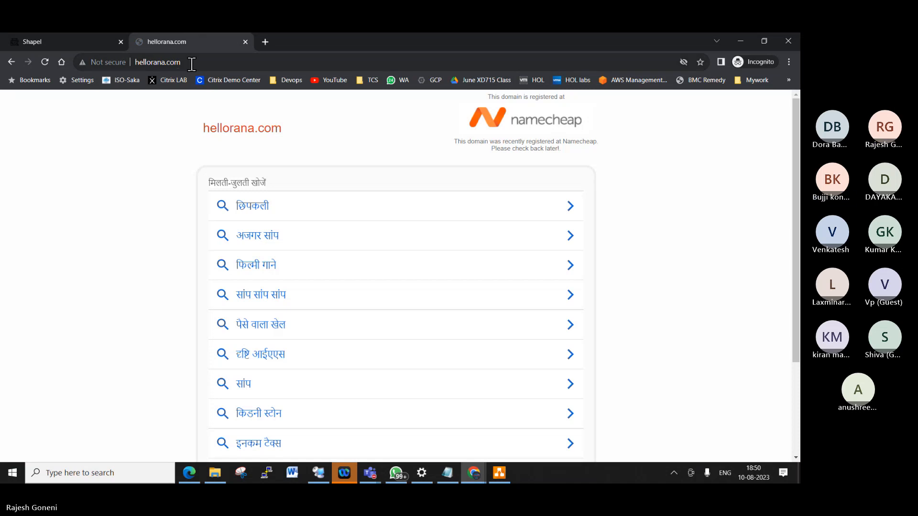
click(189, 62)
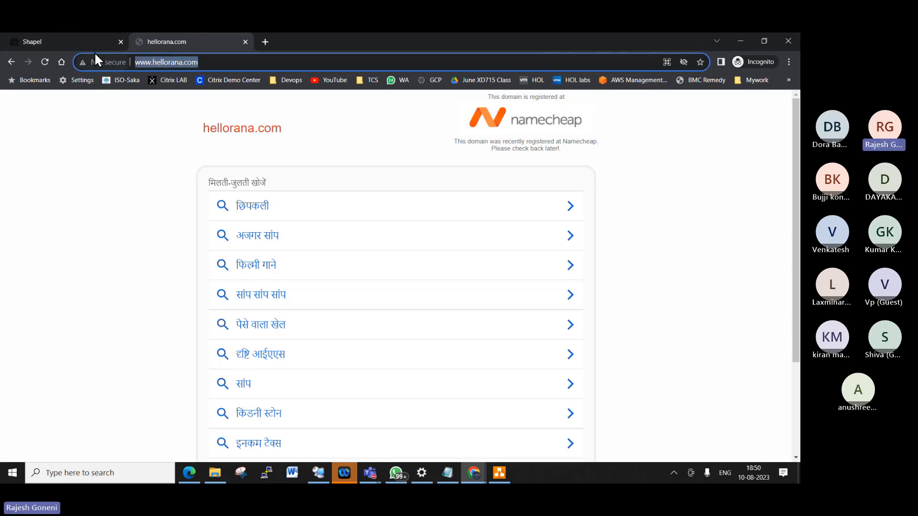
click(83, 38)
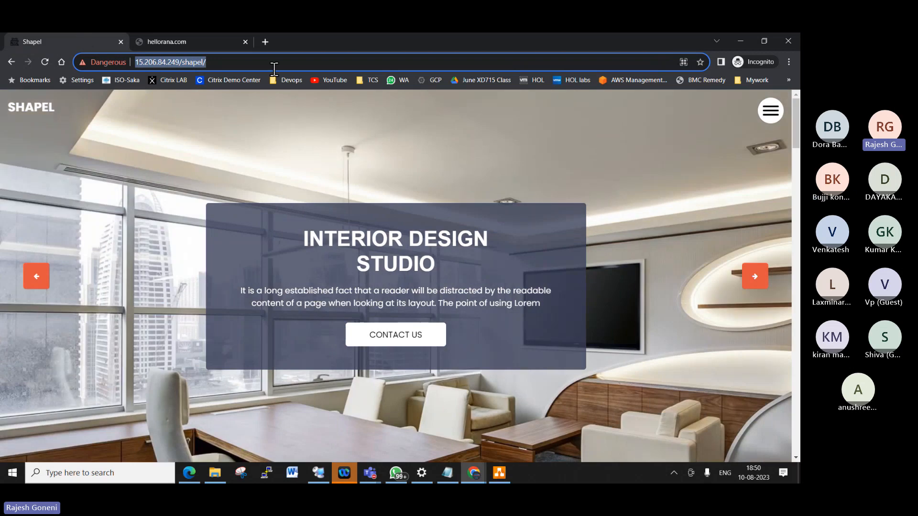
mouse_move(203, 48)
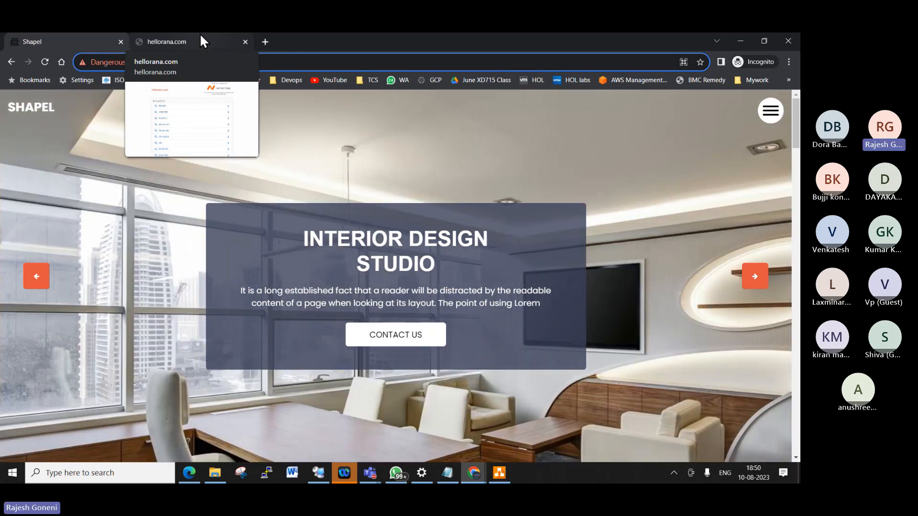
- Open D:\TechDocs & Videos\Citrix\XD715\PPTs\01-Architechture Overview.pptx in PowerPoint
click(215, 474)
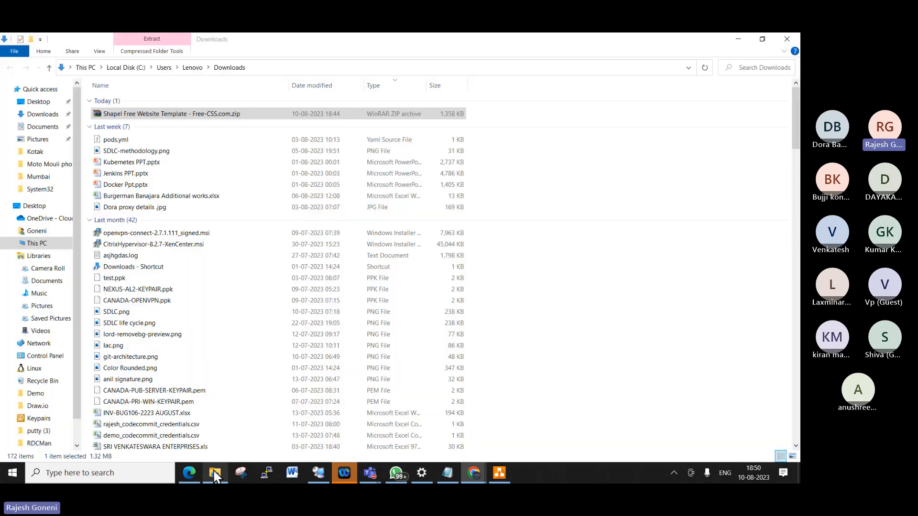
scroll(36, 340, down, 1)
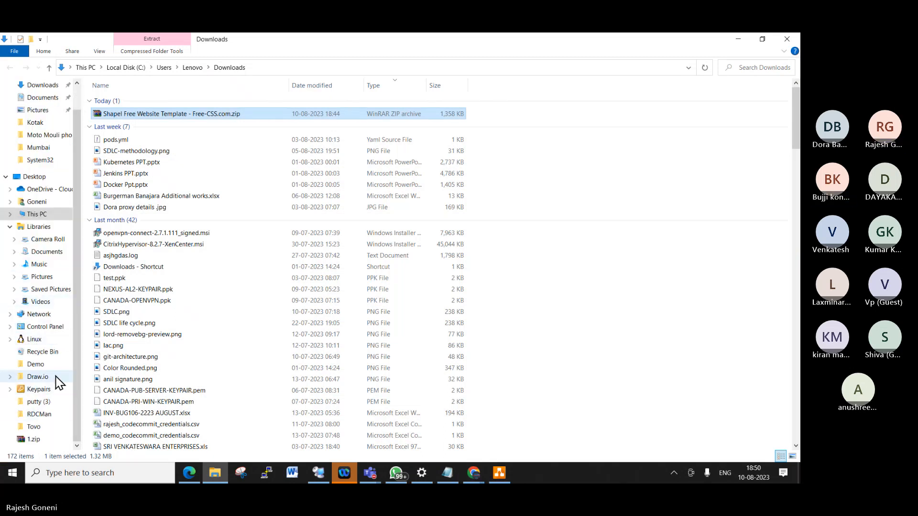
scroll(58, 381, up, 1)
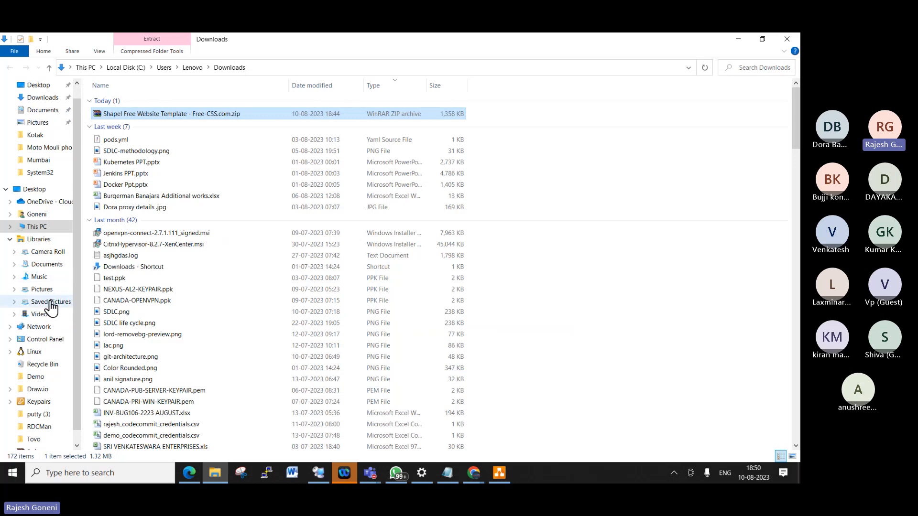
click(35, 226)
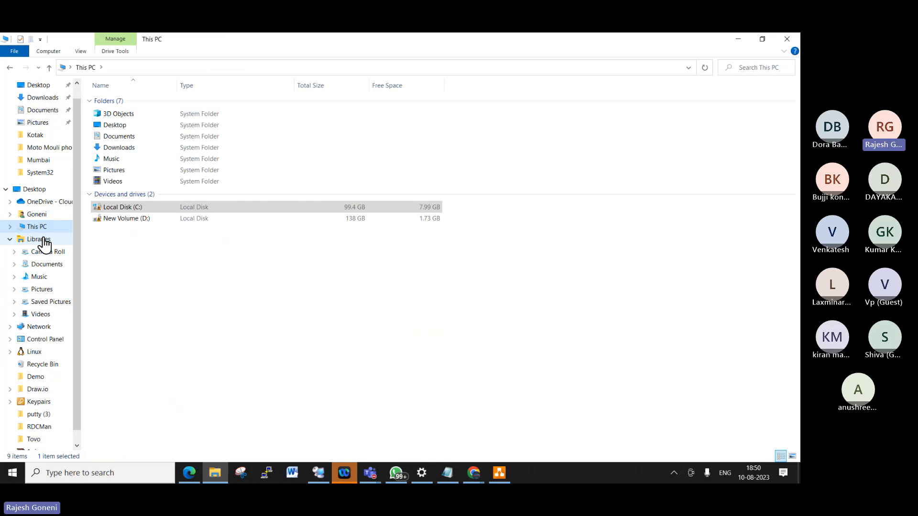
double_click(141, 220)
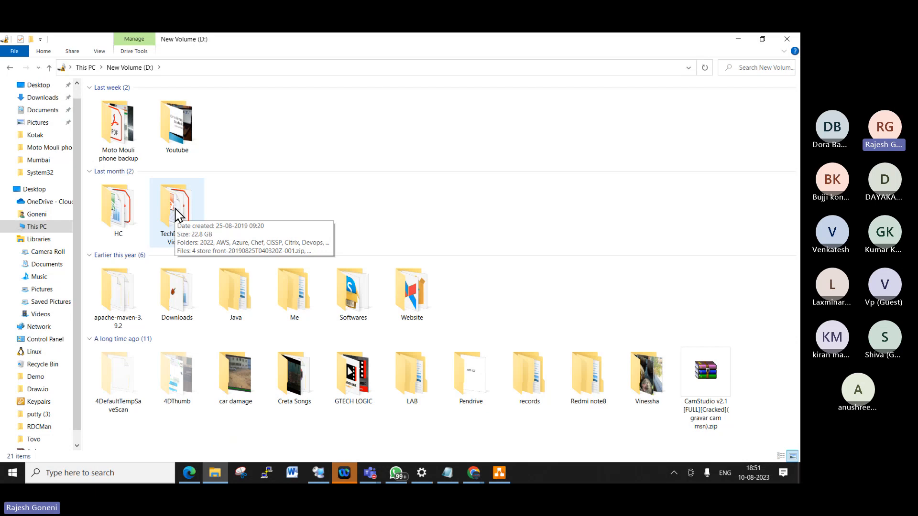
double_click(175, 209)
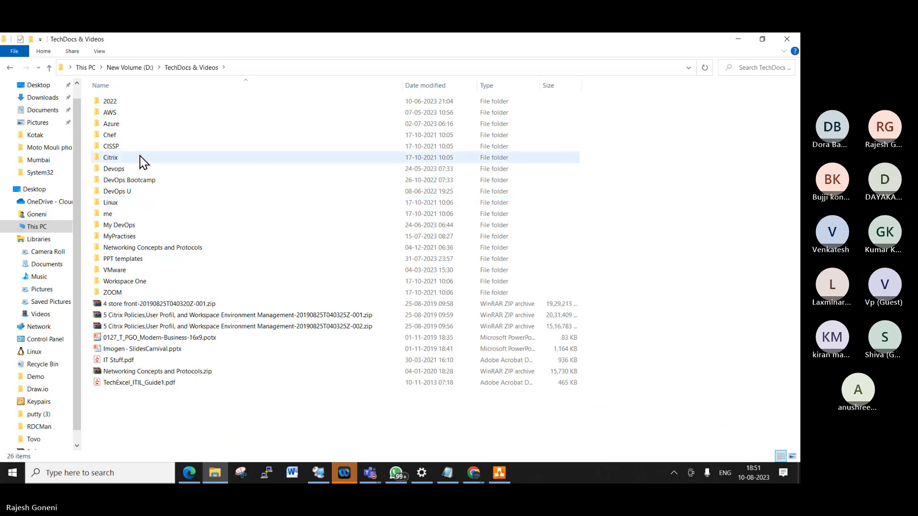
double_click(126, 161)
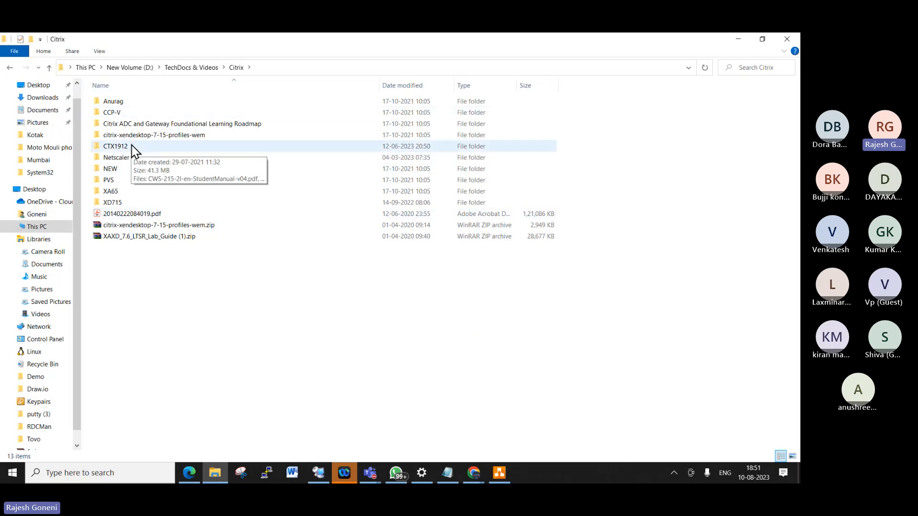
double_click(125, 199)
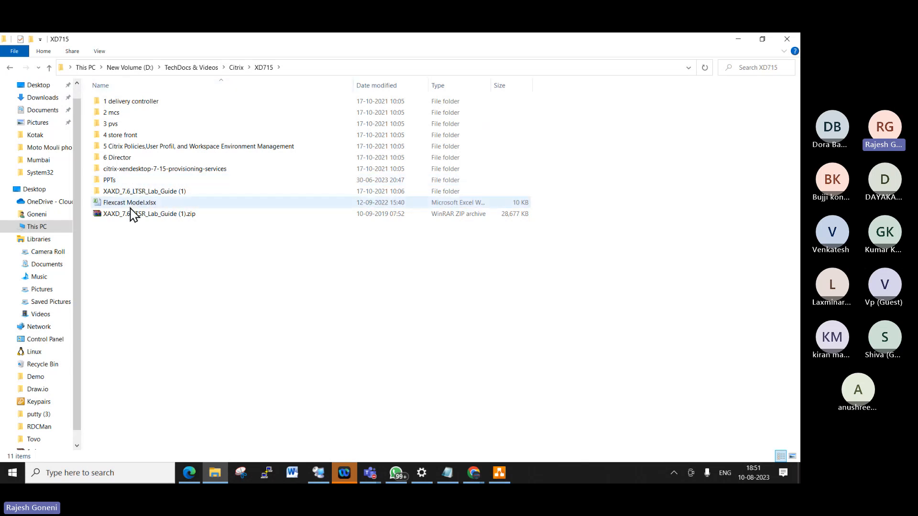
double_click(134, 181)
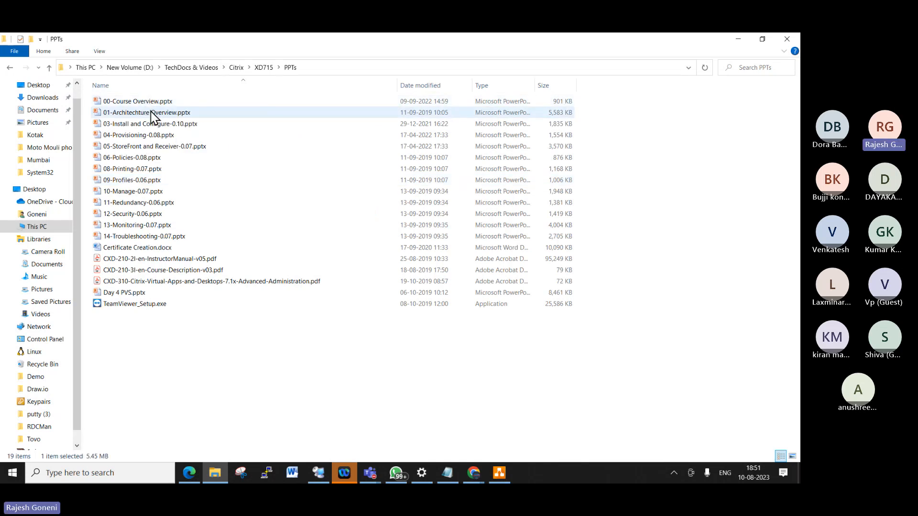
double_click(153, 114)
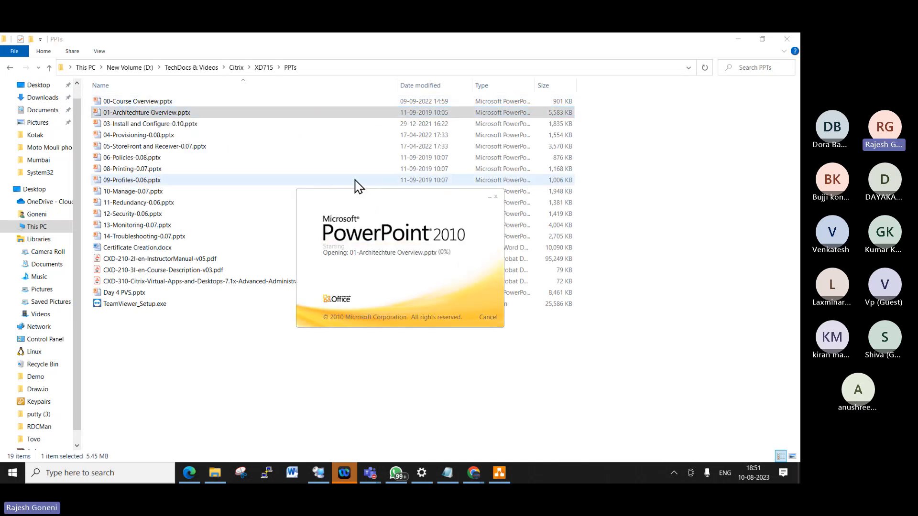
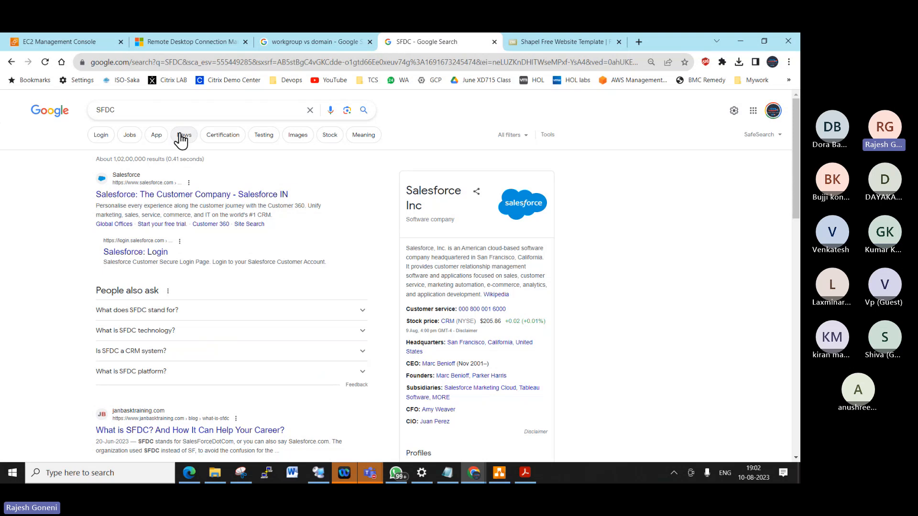
- Replace the SFDC Google query with 'SAp', then go back to the EC2 console's Instances page
drag(137, 111, 1, 111)
text(SAp)
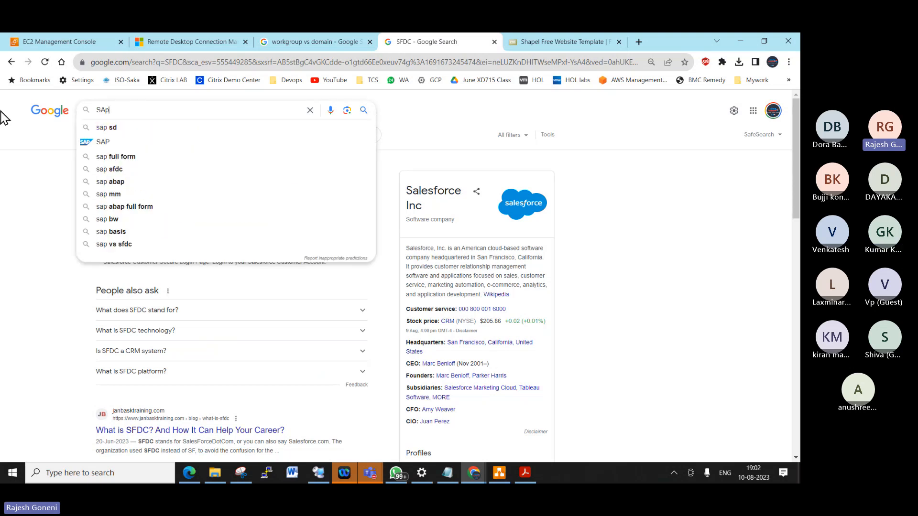
mouse_move(473, 473)
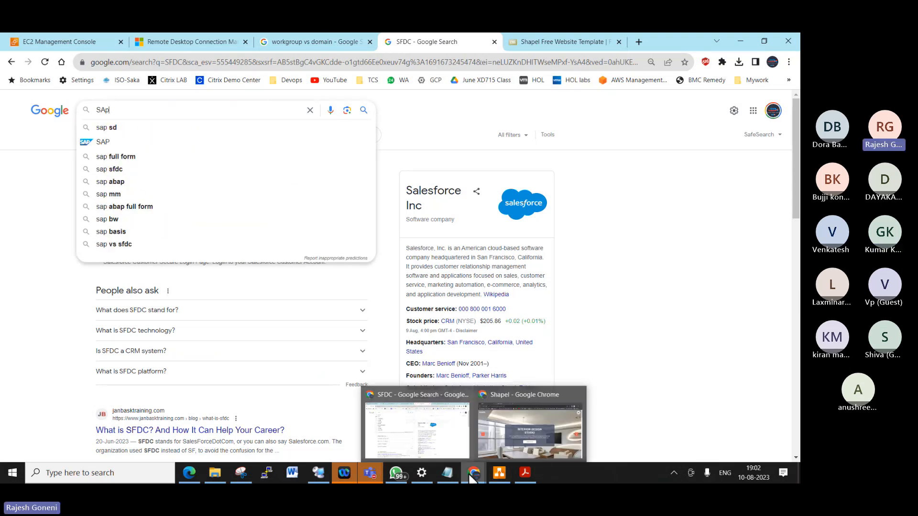
click(30, 43)
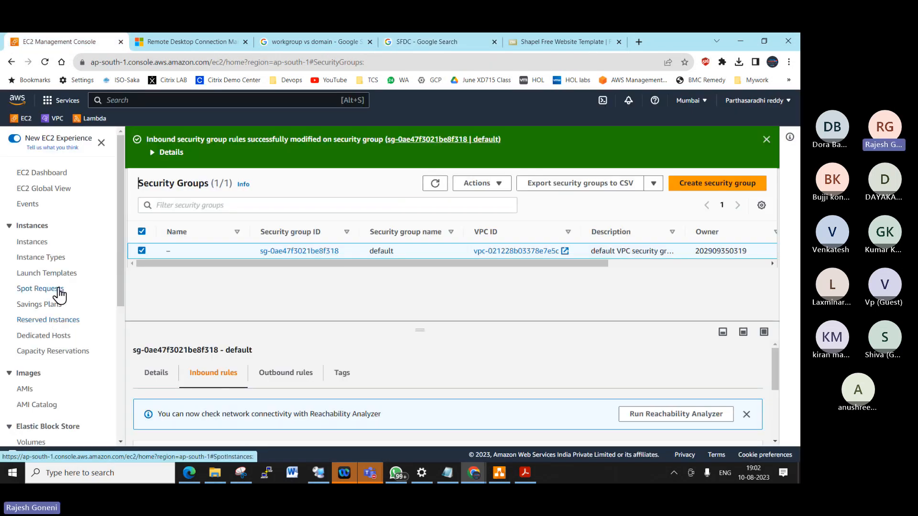
click(46, 244)
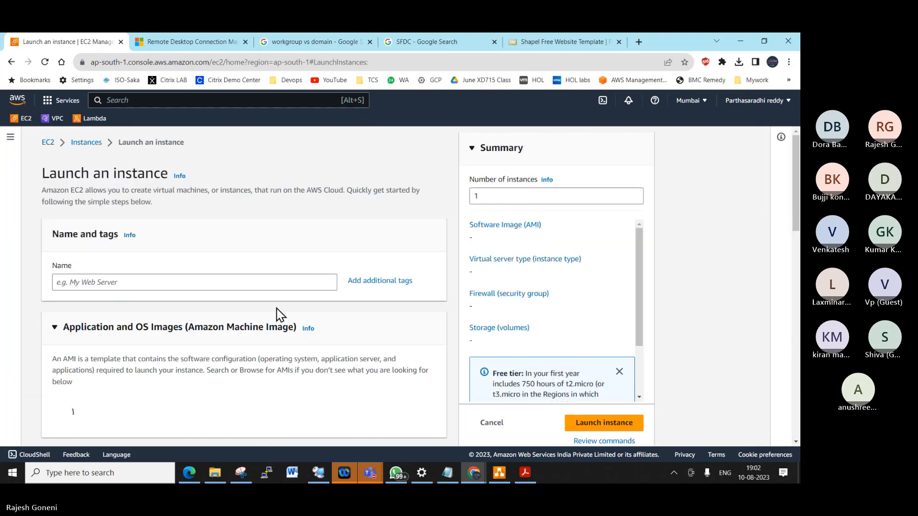
- From the launch form, open the full AMI catalog with Browse more AMIs and view the Community AMIs
scroll(280, 314, down, 2)
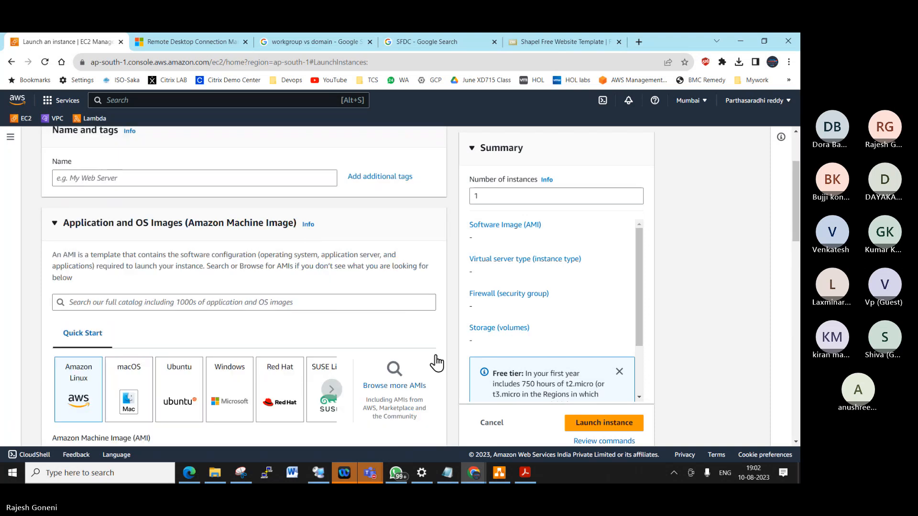
scroll(430, 361, down, 4)
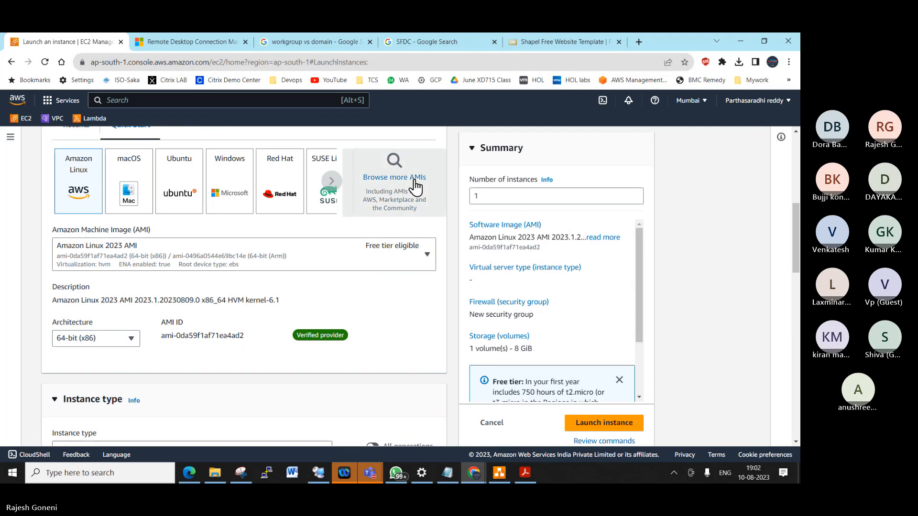
click(425, 196)
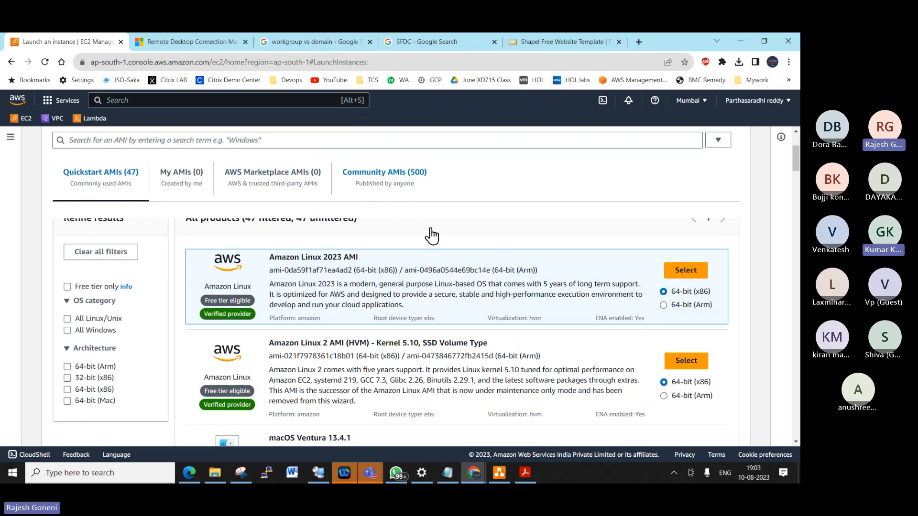
click(384, 176)
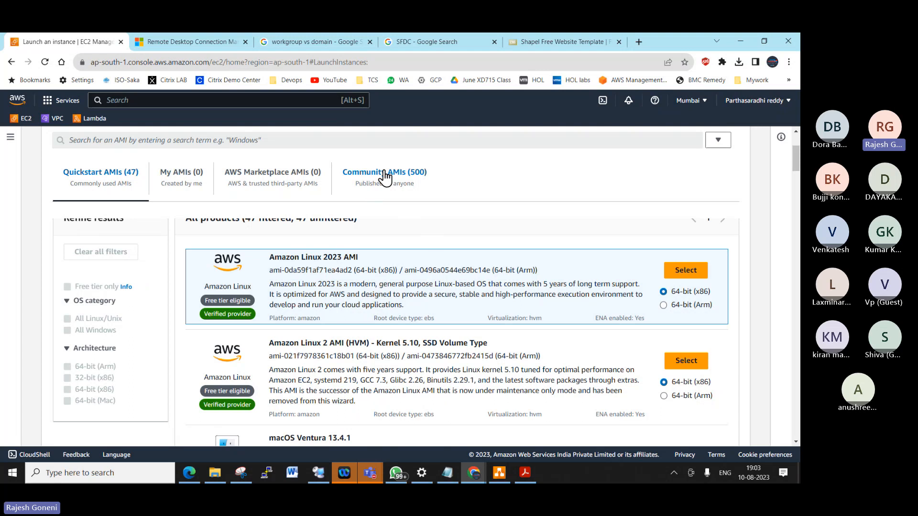
- Search the AWS Marketplace AMIs for SAP
click(297, 178)
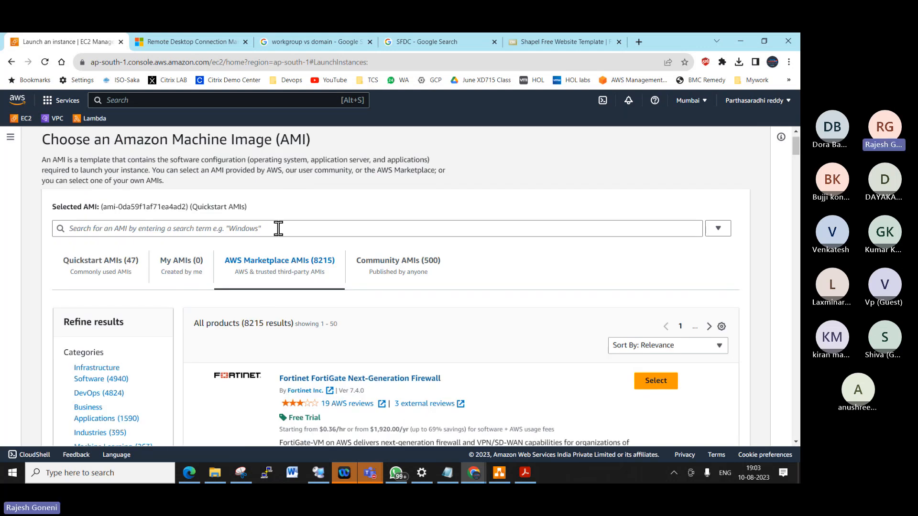
click(261, 230)
text(SAP)
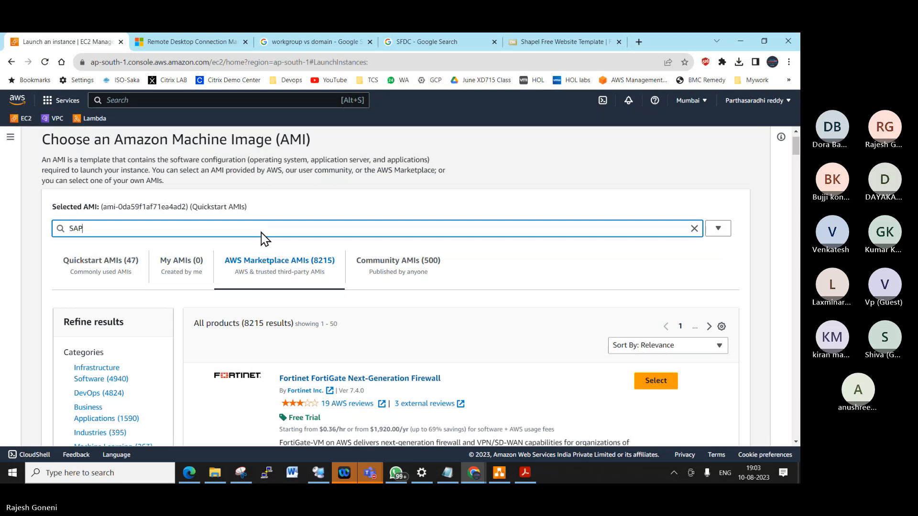
key(Return)
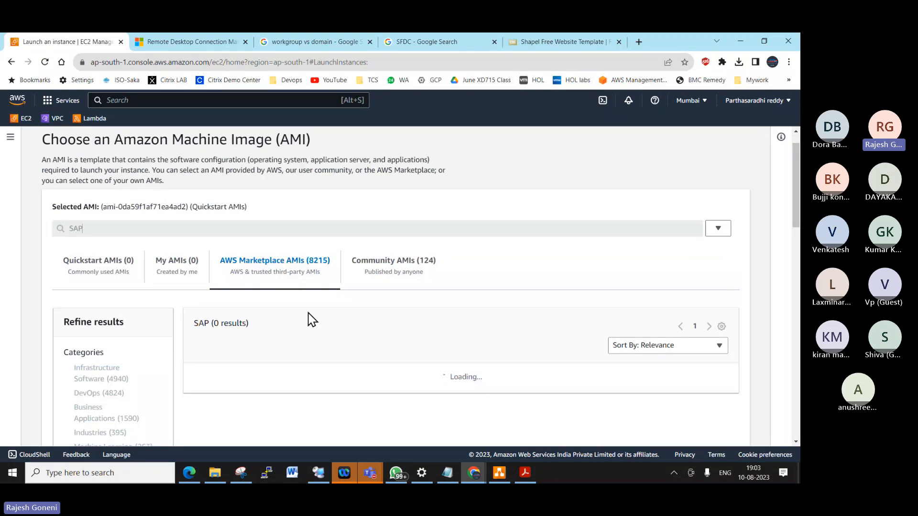
- Review the SAP results, then search the Marketplace AMIs for Juniper instead
scroll(428, 338, down, 3)
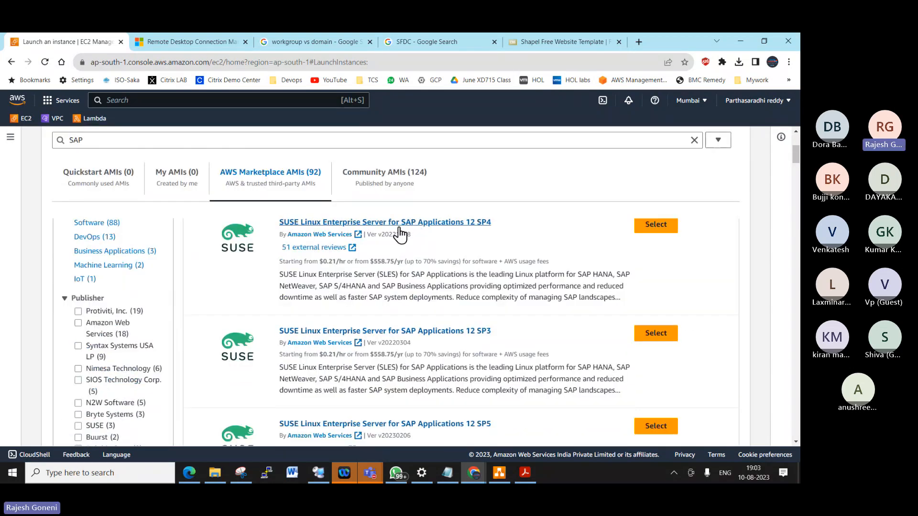
scroll(511, 357, down, 6)
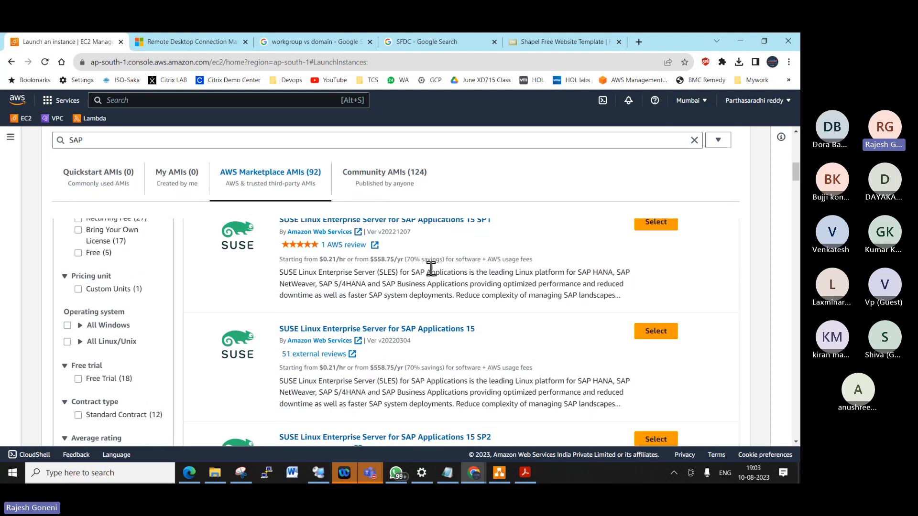
scroll(182, 253, up, 10)
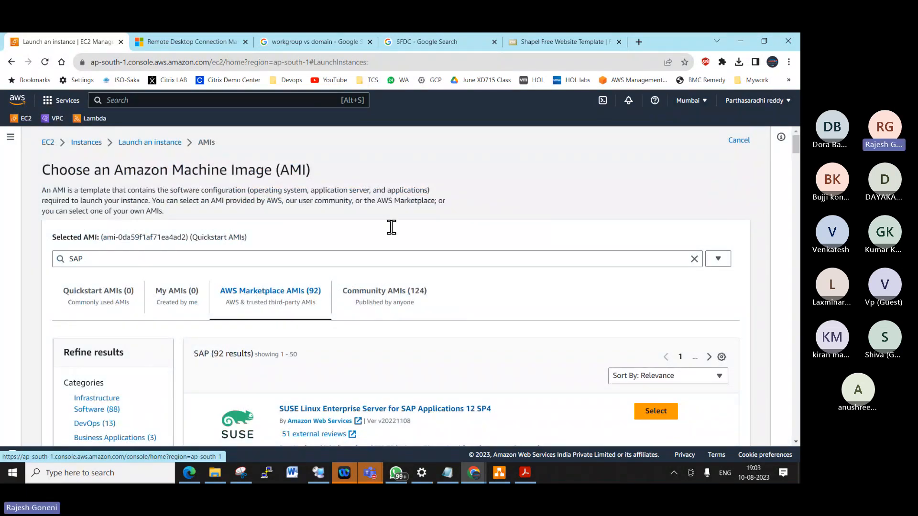
drag(117, 262, 52, 270)
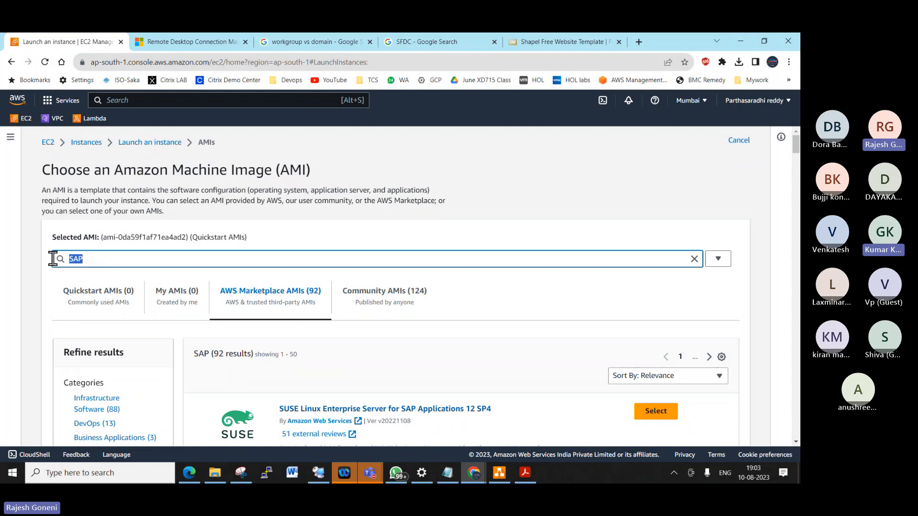
text(Juniper)
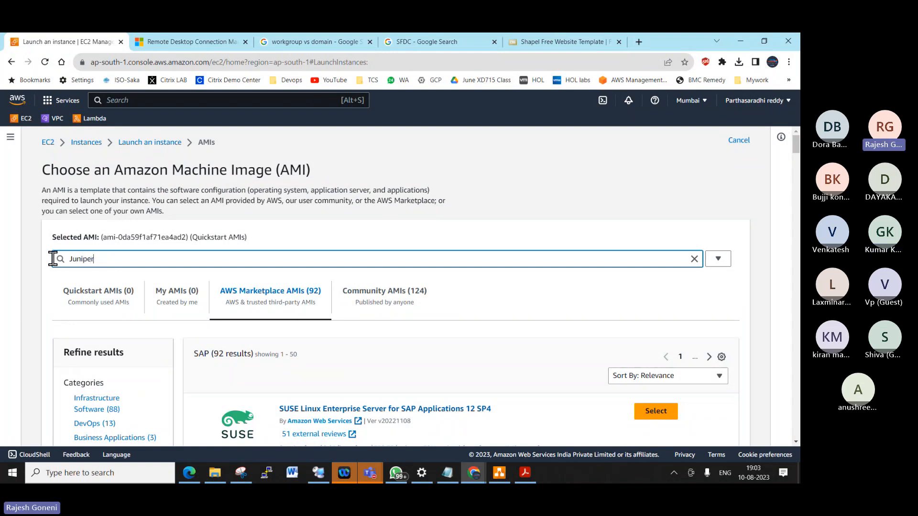
key(Return)
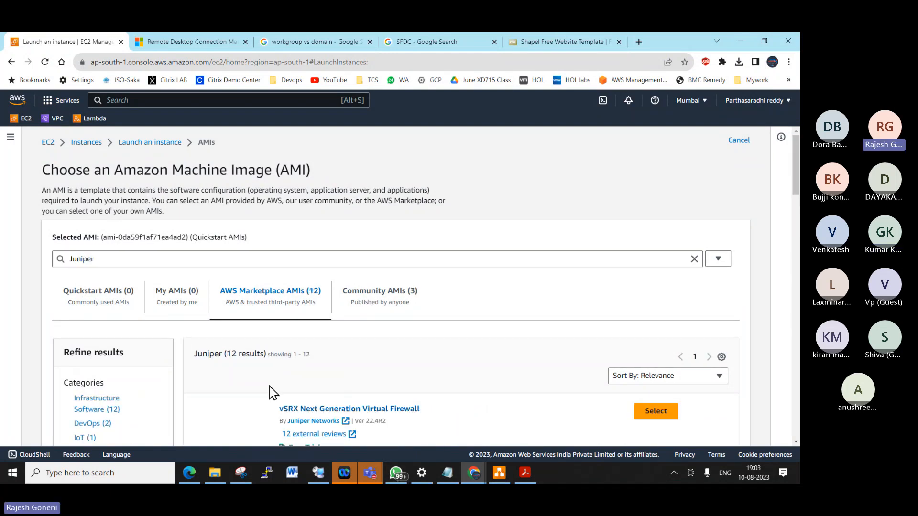
- Review the Juniper results, then delete the search term to list all Marketplace AMIs again
scroll(287, 397, down, 1)
scroll(354, 404, down, 4)
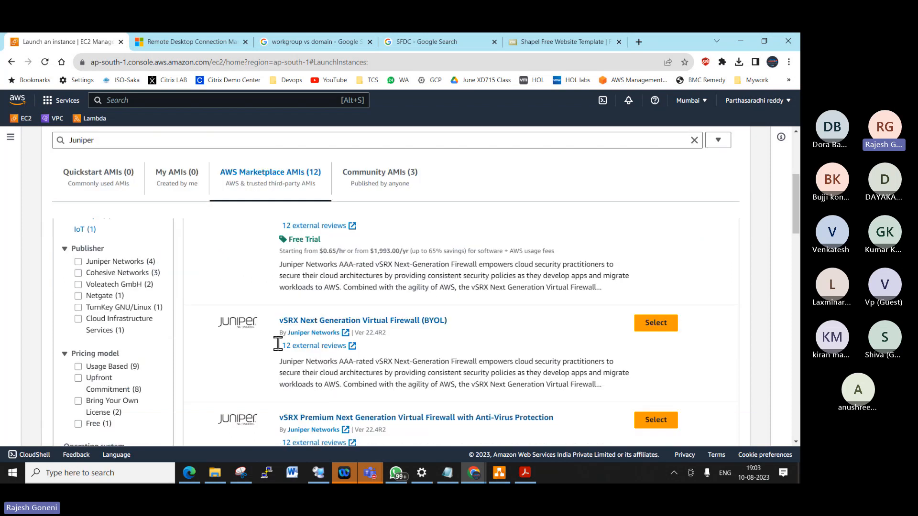
scroll(376, 322, down, 15)
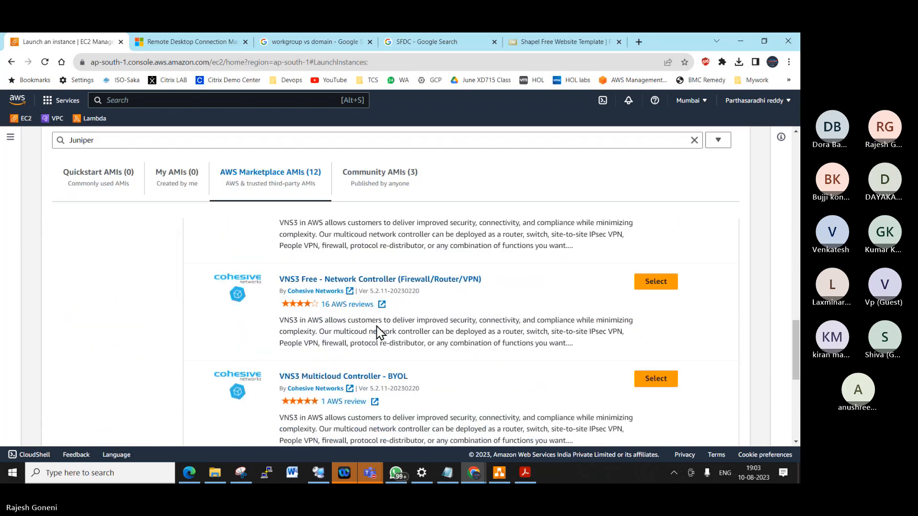
scroll(376, 326, up, 17)
drag(99, 155, 25, 143)
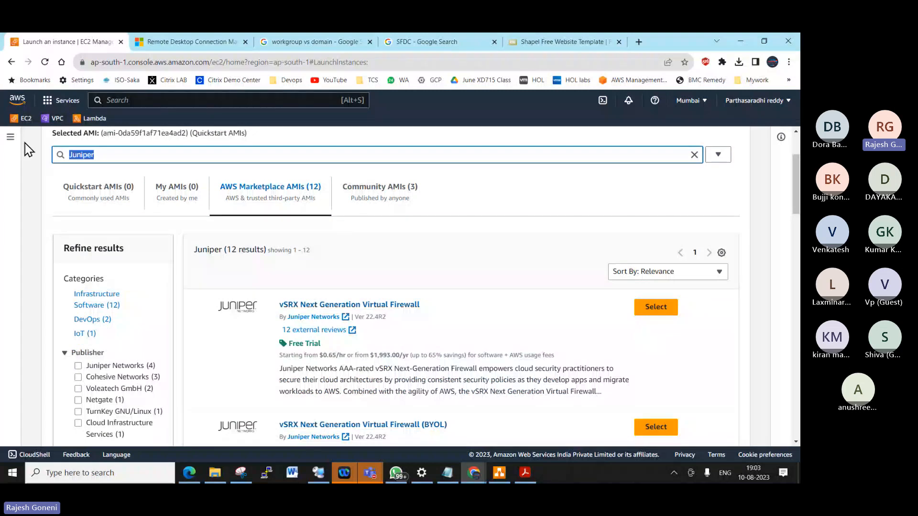
key(BackSpace)
key(Return)
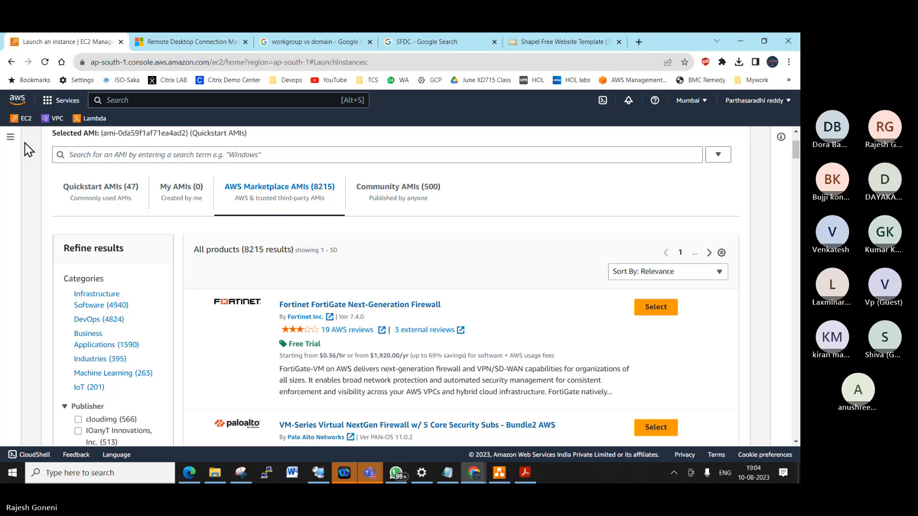
click(133, 154)
text(Sales)
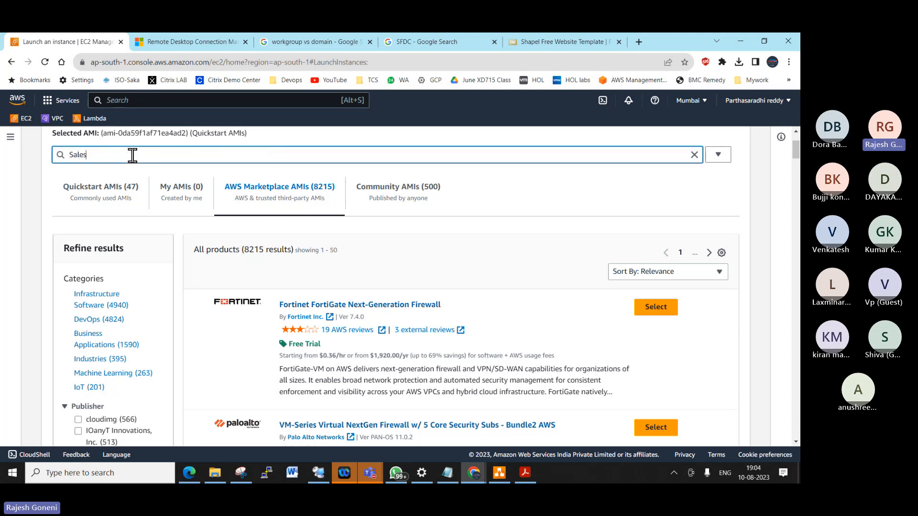
text(force)
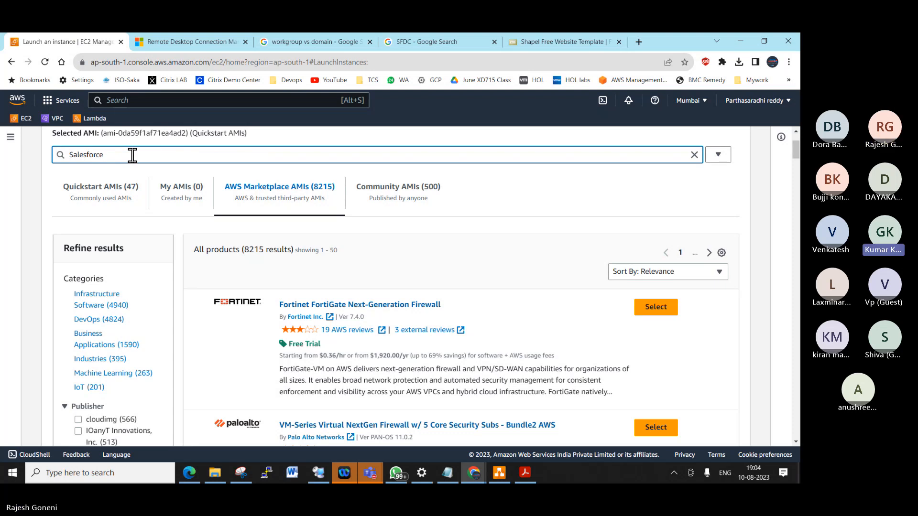
key(Return)
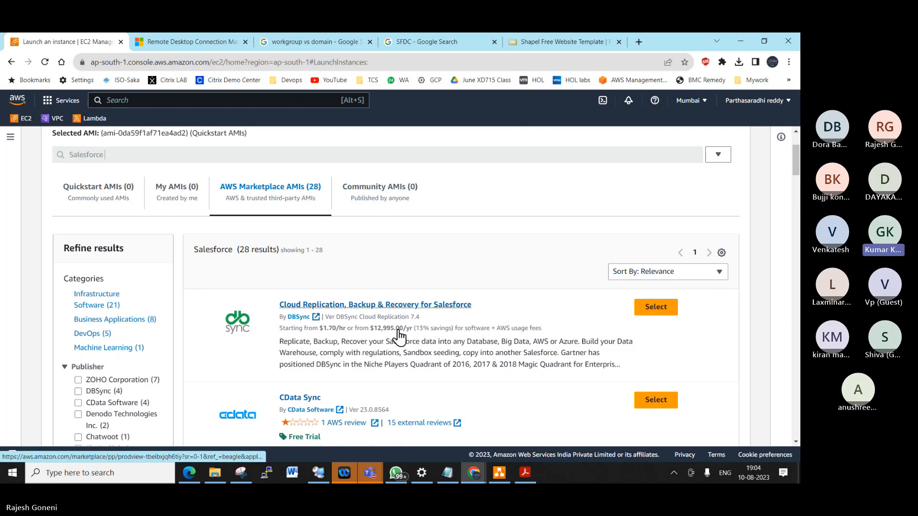
scroll(457, 321, down, 10)
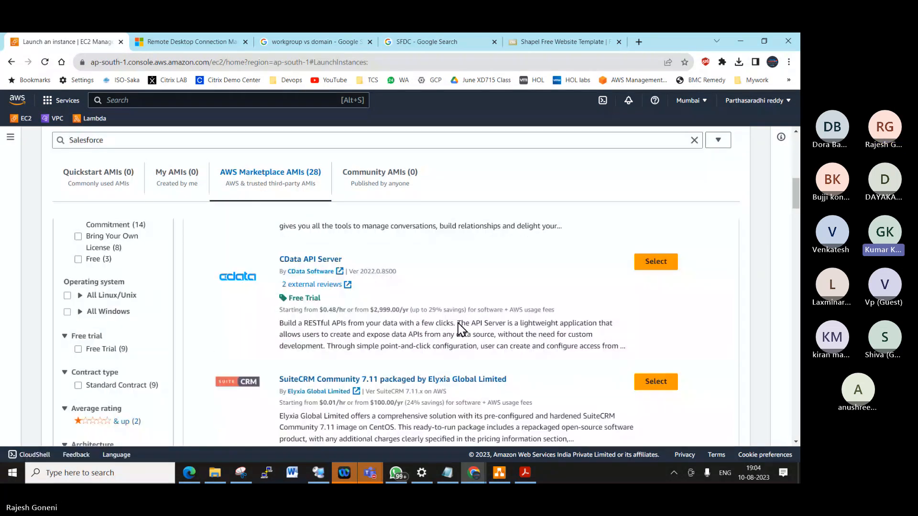
scroll(457, 321, up, 10)
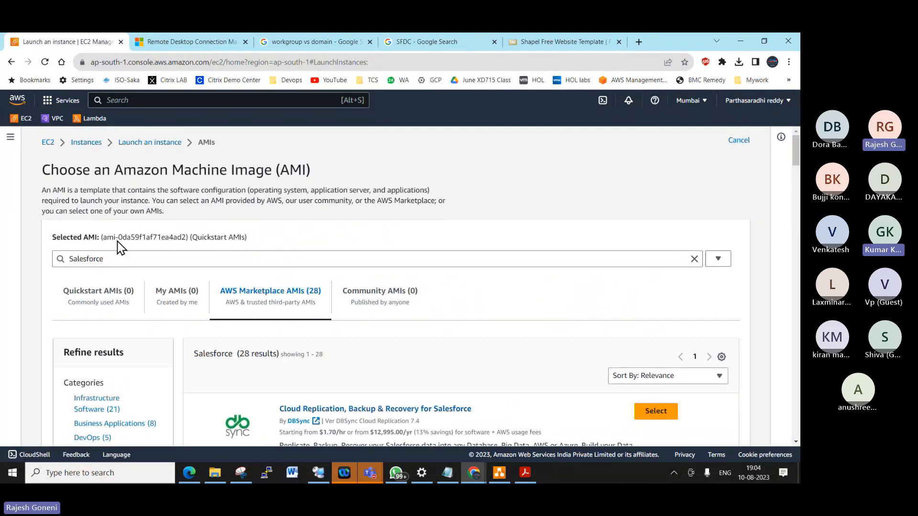
drag(119, 259, 40, 243)
key(BackSpace)
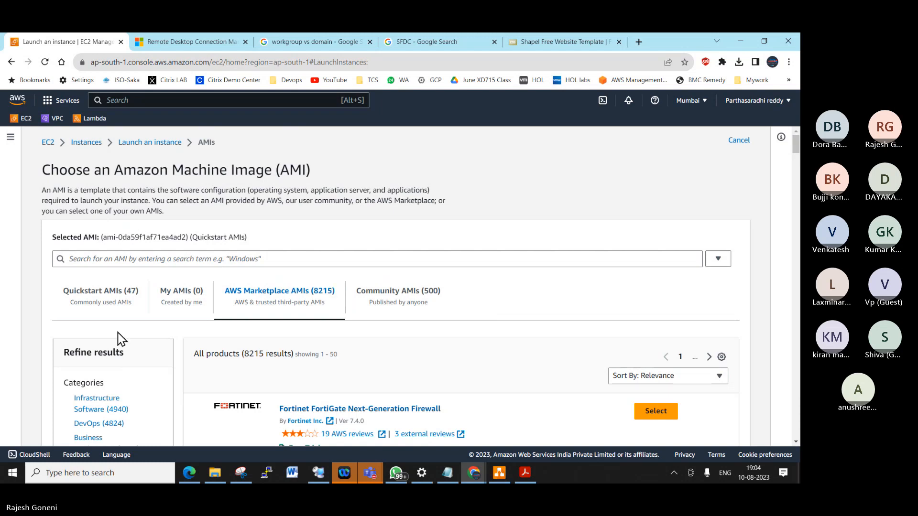
scroll(126, 342, down, 3)
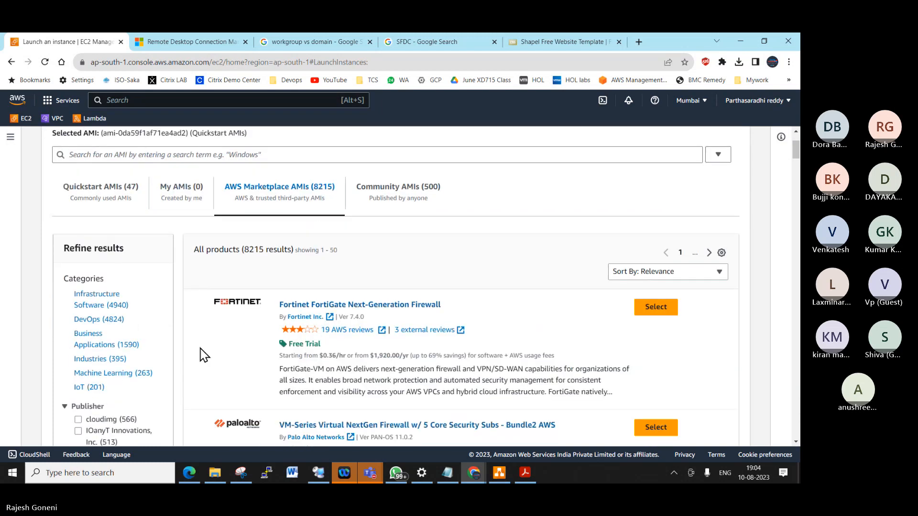
scroll(348, 303, up, 3)
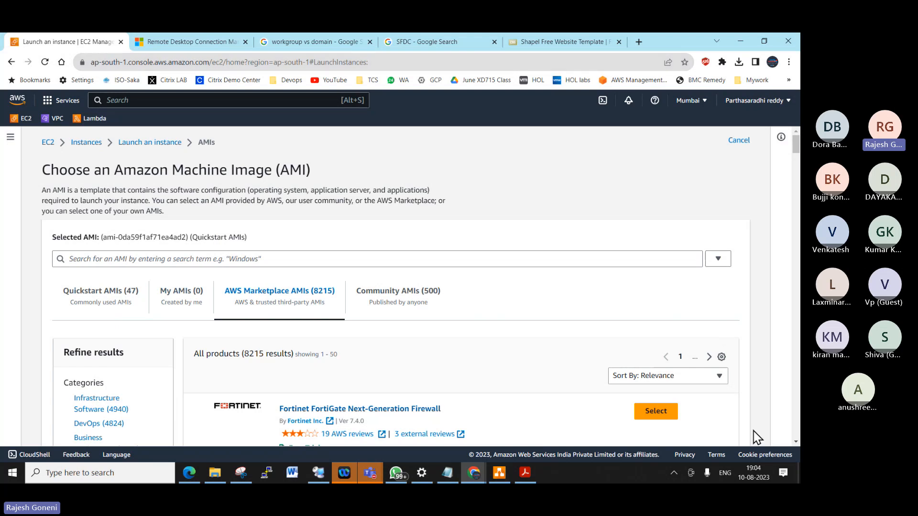
- Check the date in the taskbar calendar, then briefly show and hide the Teams meeting window
click(759, 475)
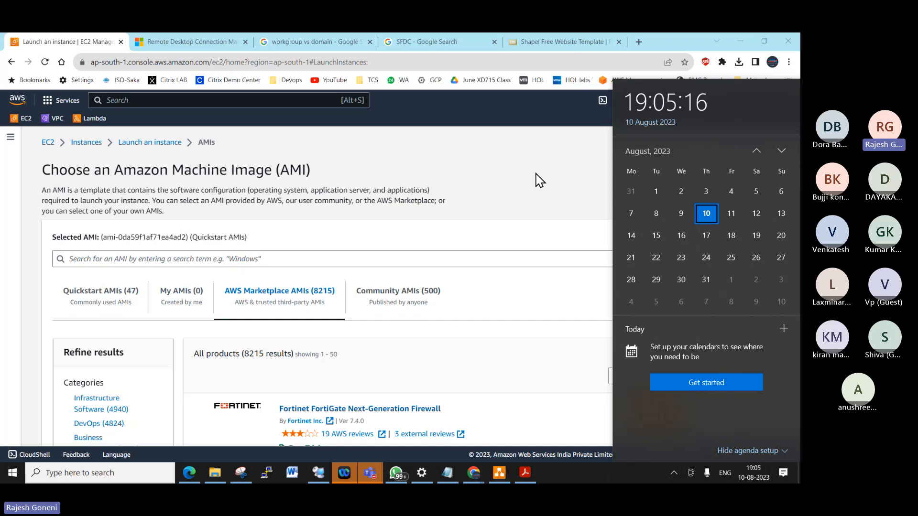
click(534, 201)
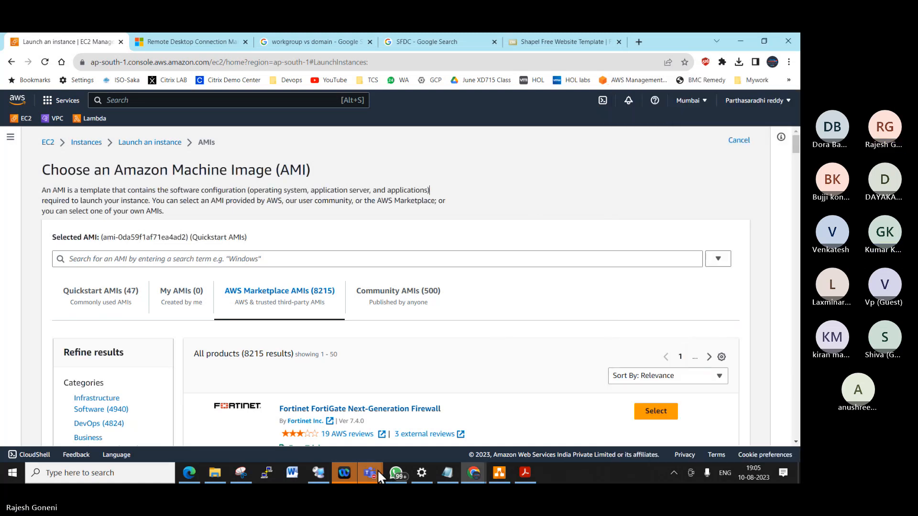
mouse_move(377, 470)
click(401, 417)
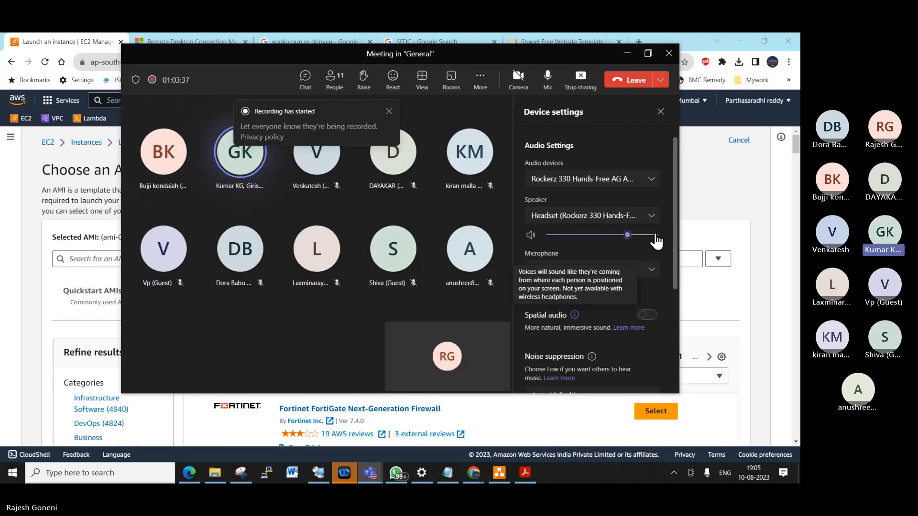
click(743, 199)
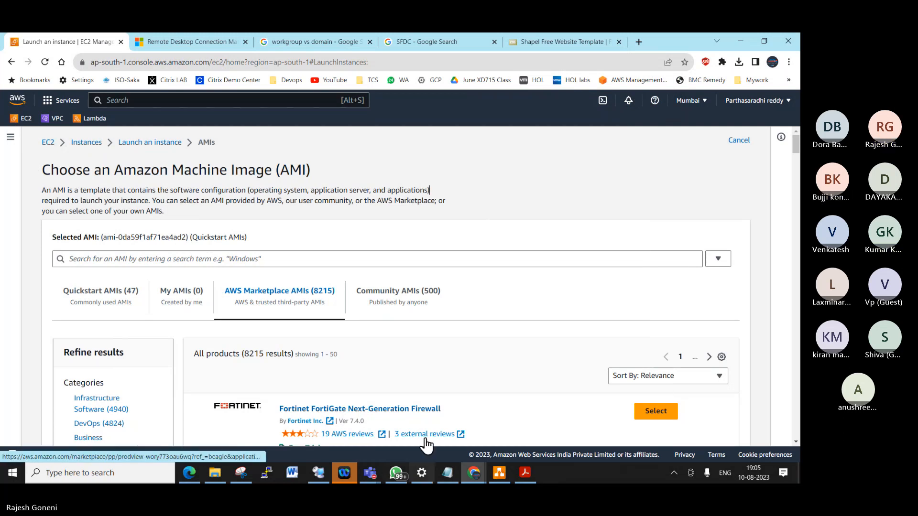
click(500, 473)
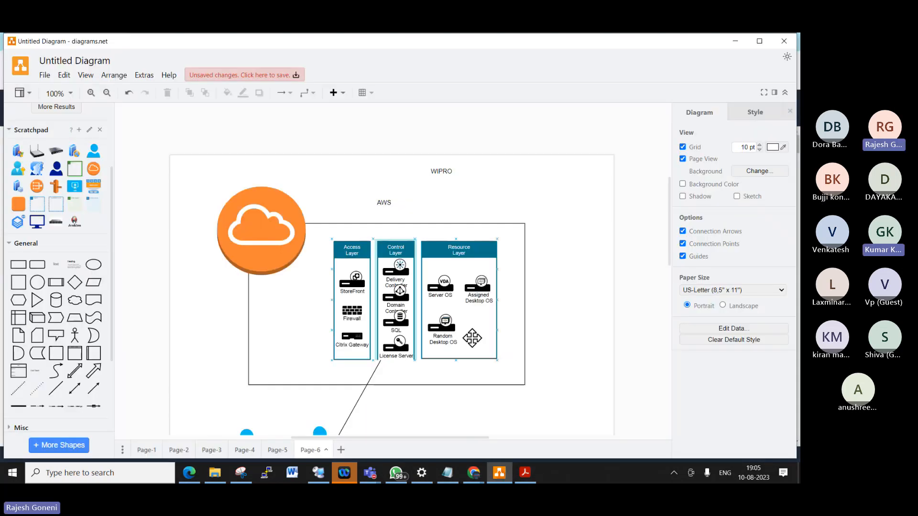
scroll(553, 311, down, 5)
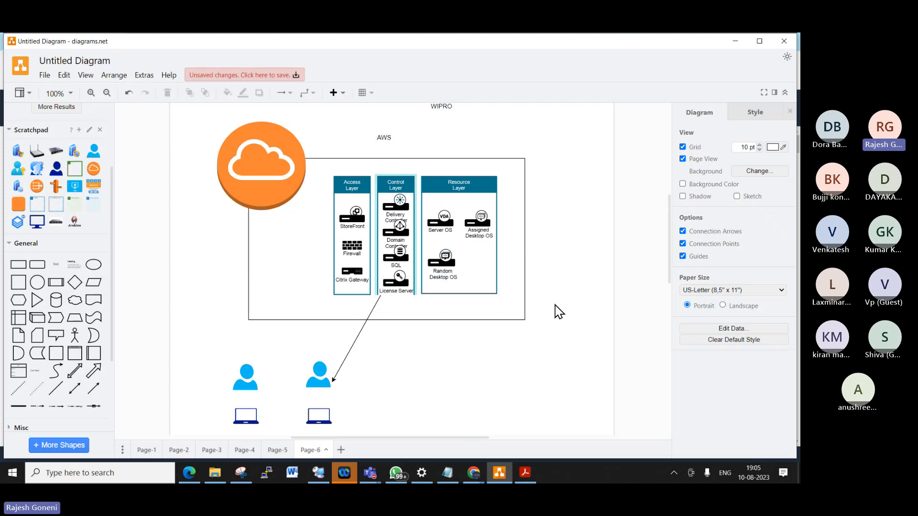
click(277, 450)
click(316, 452)
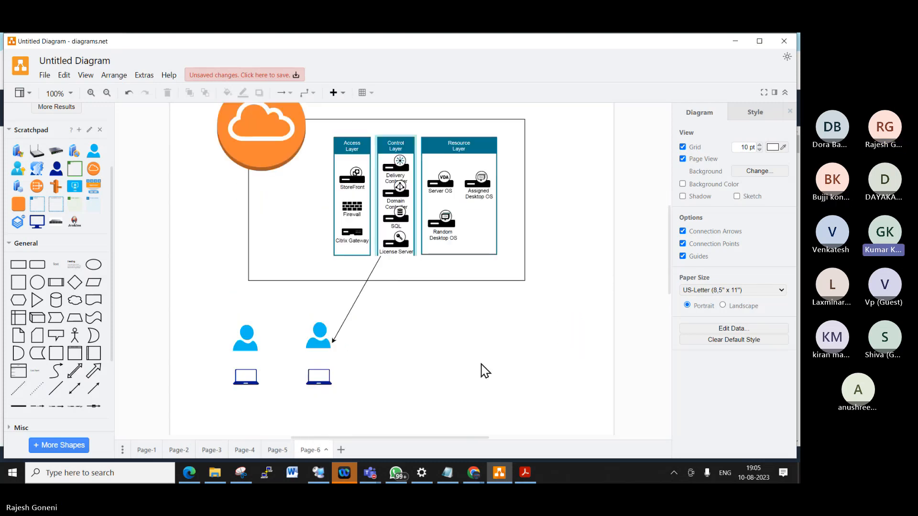
scroll(502, 349, up, 2)
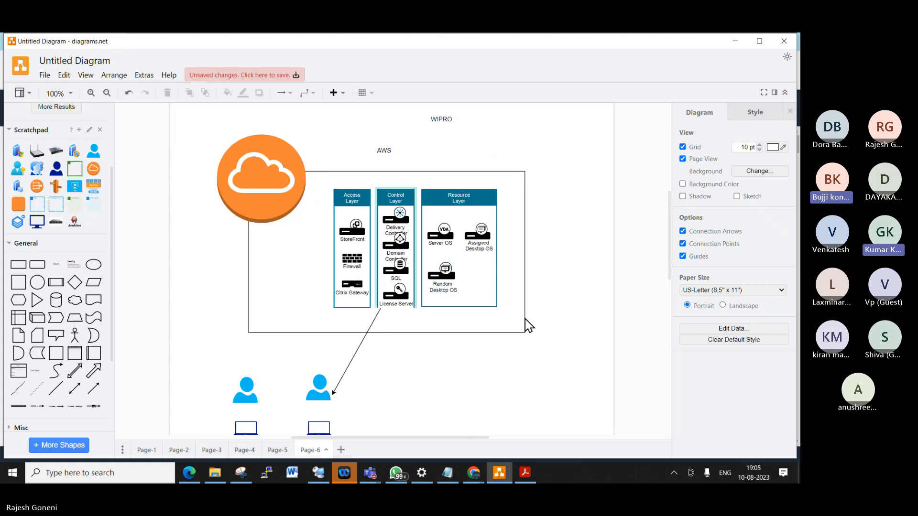
click(525, 318)
scroll(527, 319, up, 2)
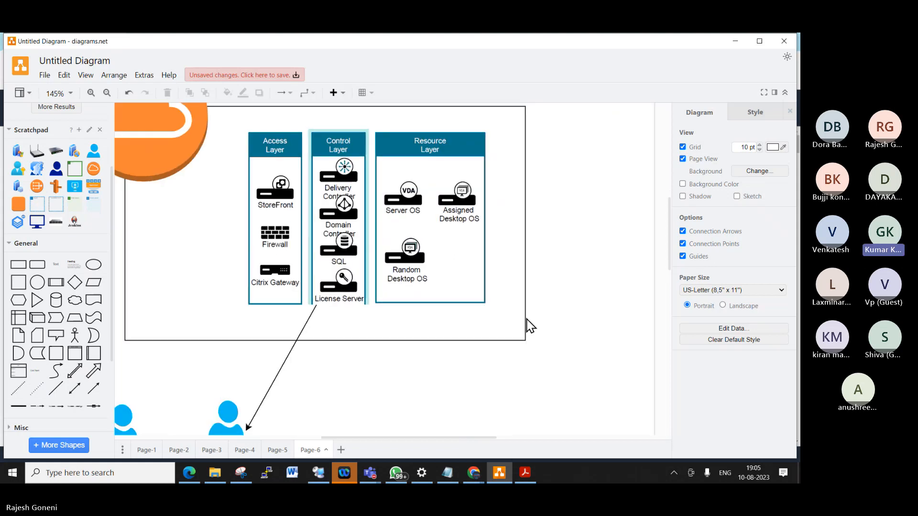
scroll(527, 319, down, 2)
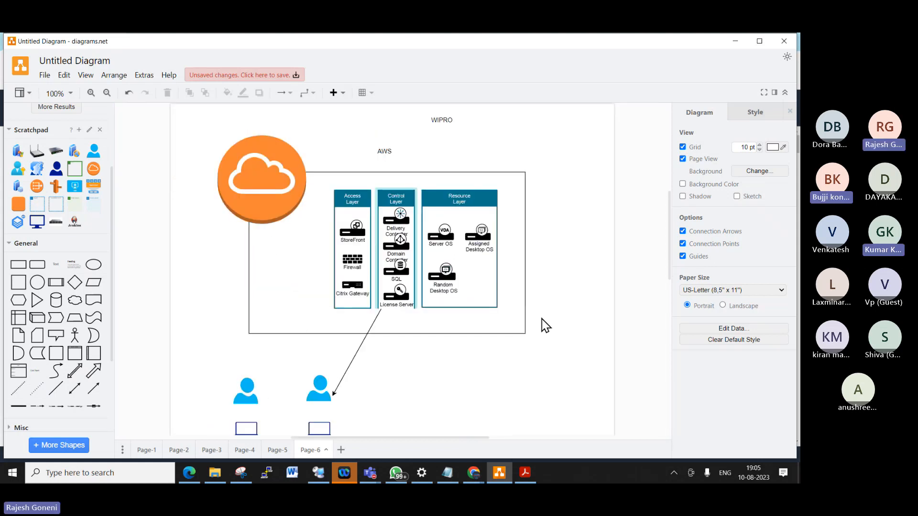